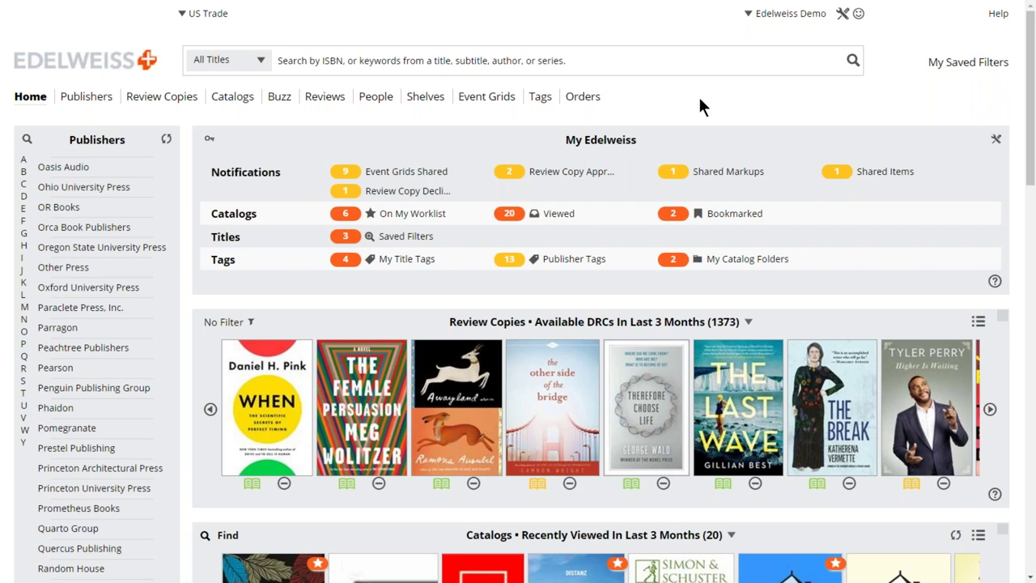
Scroll through the home dashboard to review its sections.
scroll(701, 105, "down", 1)
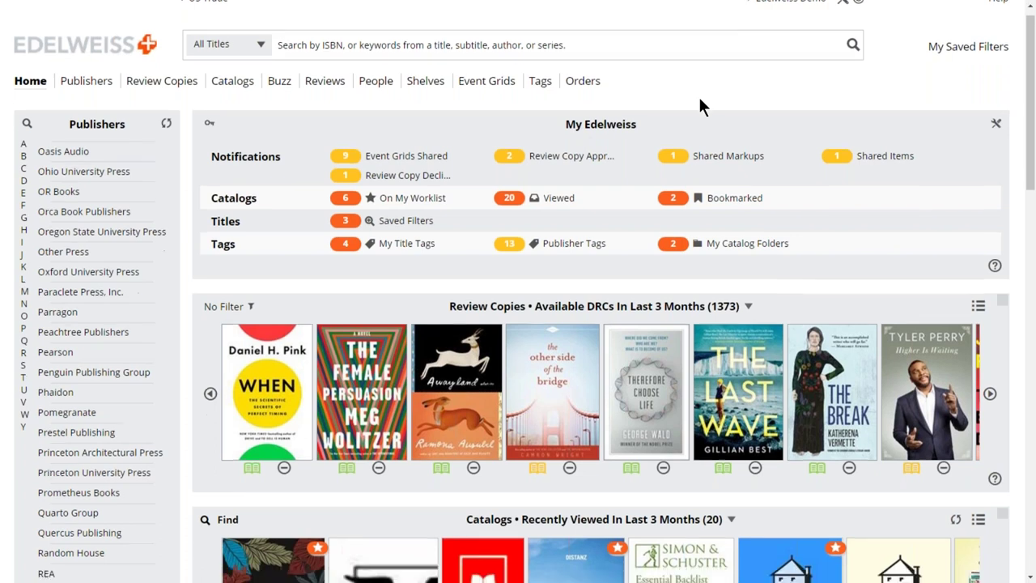
scroll(701, 105, "down", 3)
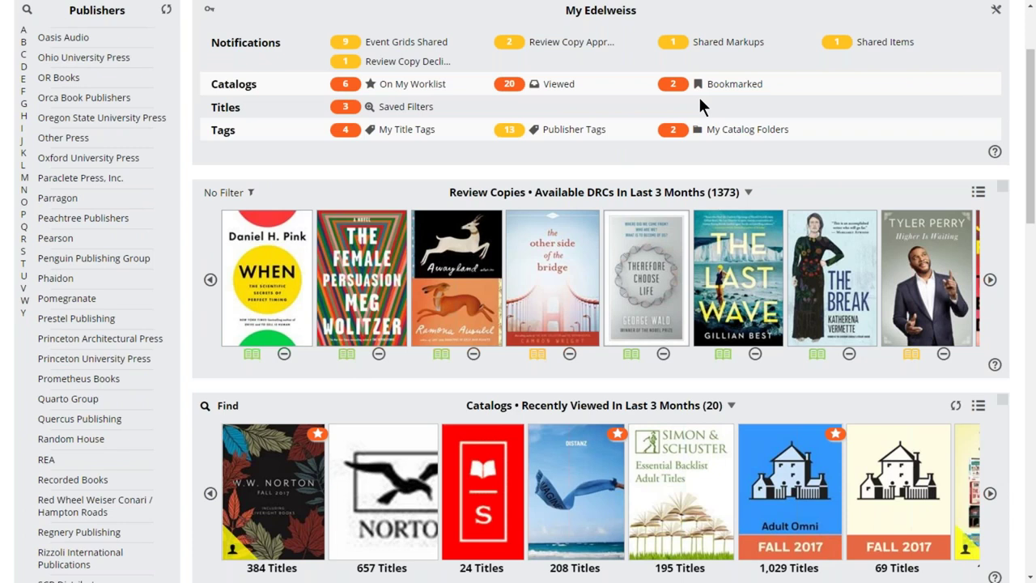
scroll(701, 105, "down", 1)
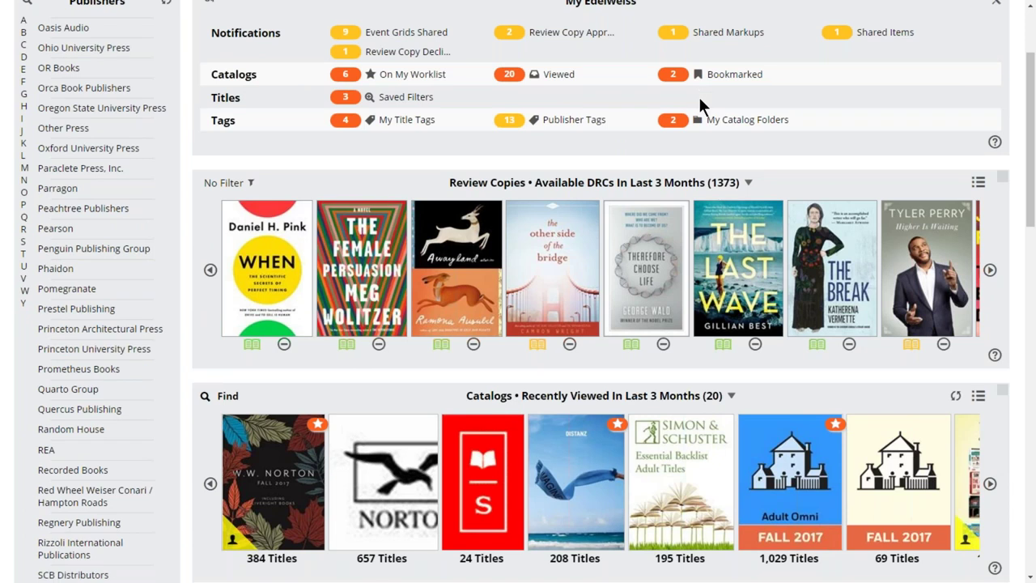
scroll(701, 101, "down", 1)
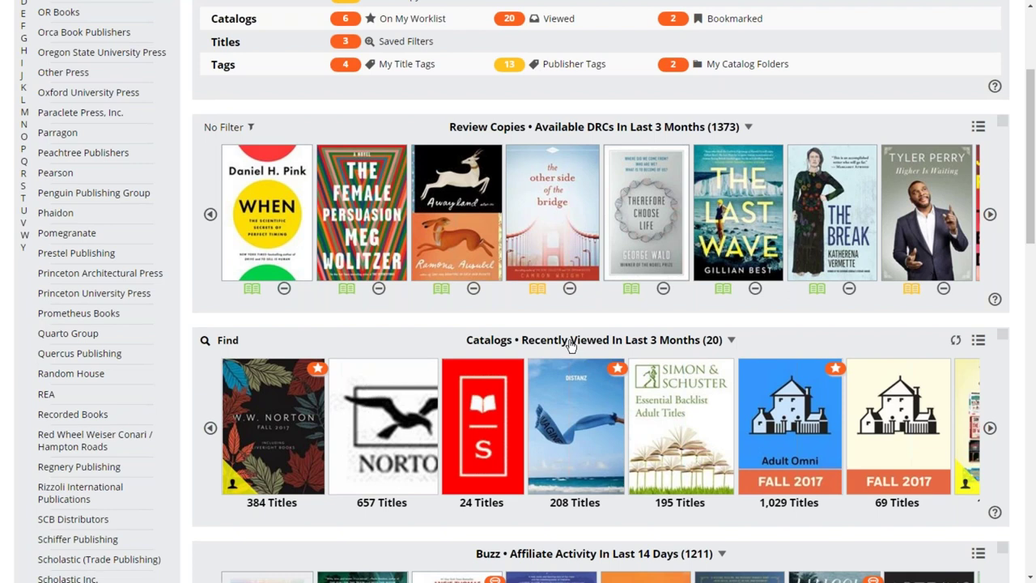
scroll(570, 344, "down", 3)
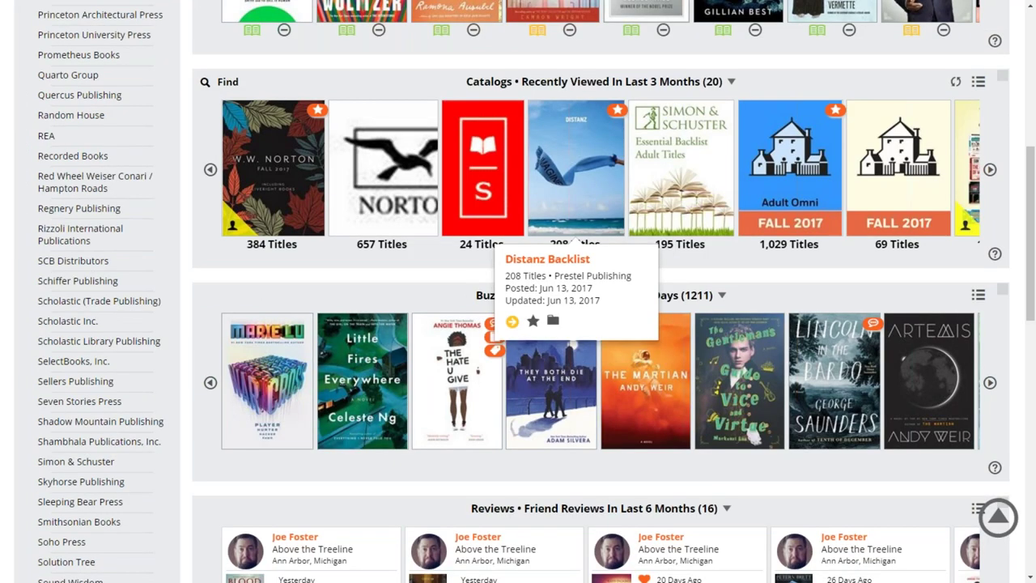
scroll(314, 422, "down", 2)
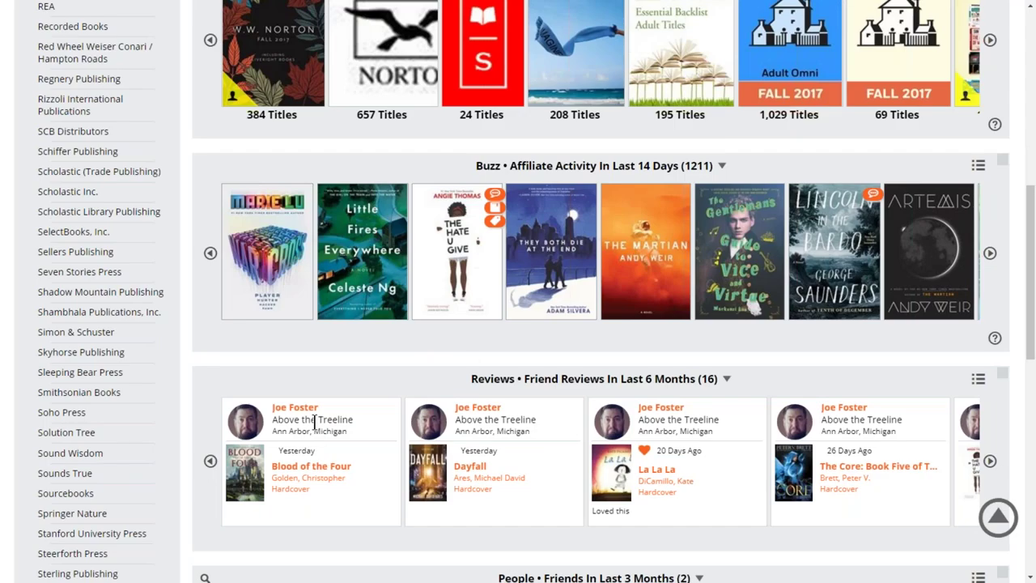
scroll(315, 422, "down", 3)
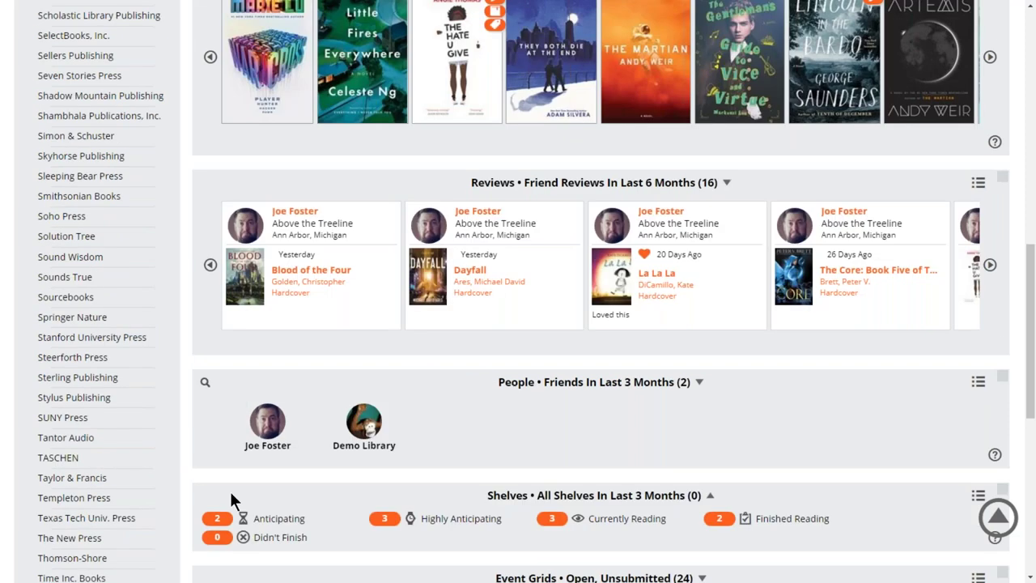
scroll(230, 499, "down", 3)
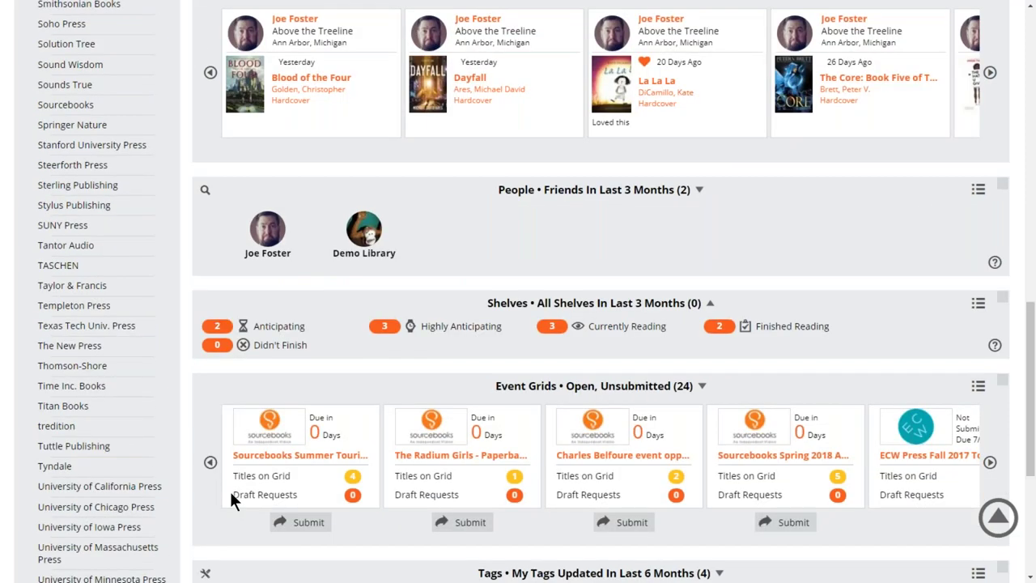
scroll(231, 500, "up", 15)
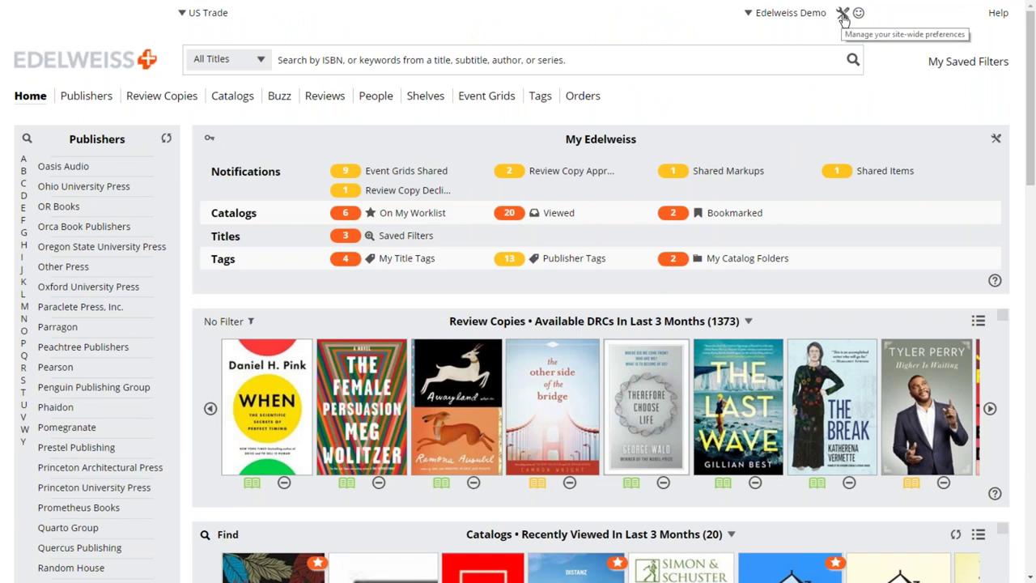
Move Catalogs, Orders and Event Grids to Elements Not Shown and save the dashboard layout.
left_click(843, 15)
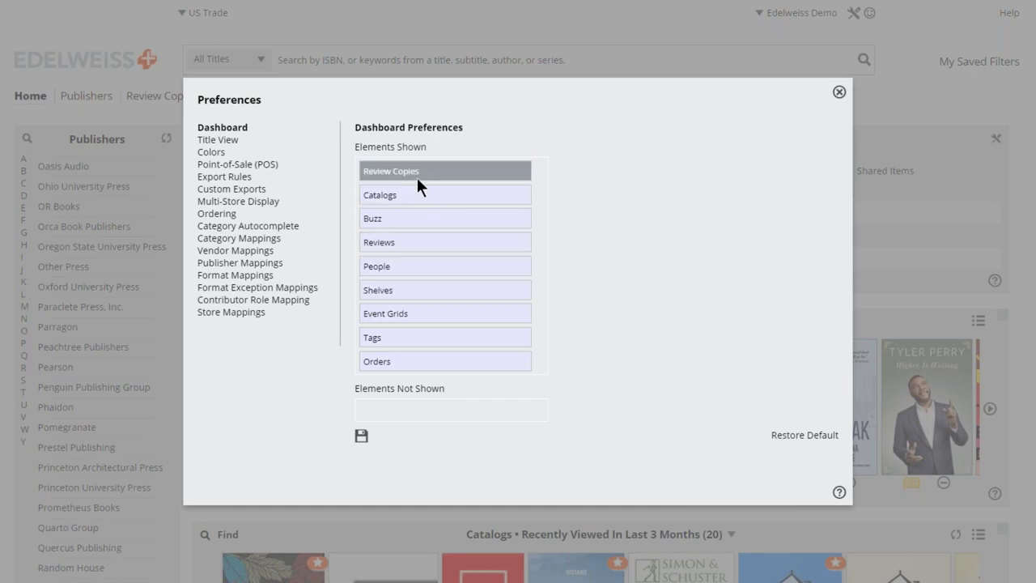
left_click_drag(420, 194, 403, 402)
left_click_drag(412, 336, 403, 402)
left_click_drag(431, 301, 428, 398)
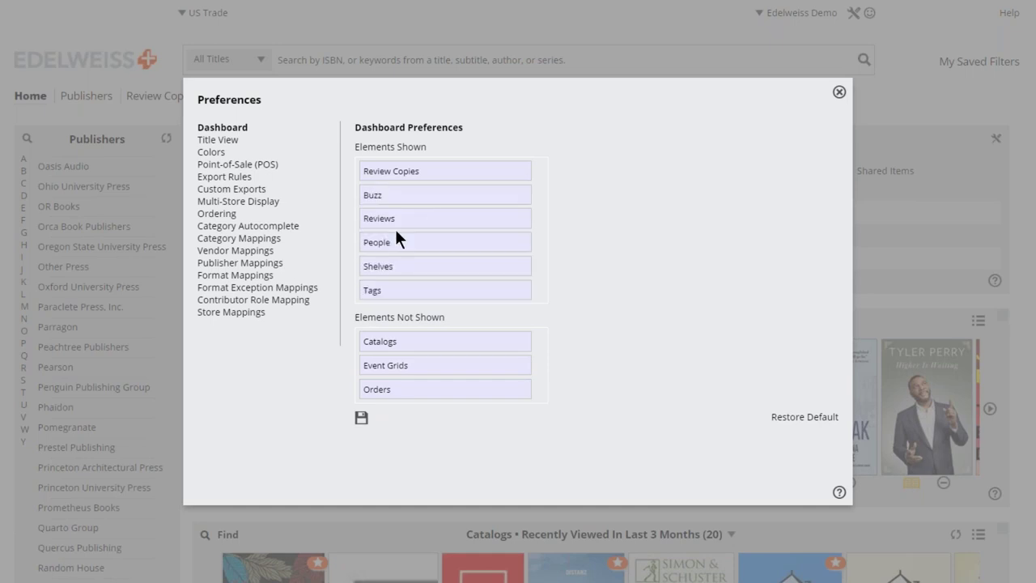
left_click(362, 418)
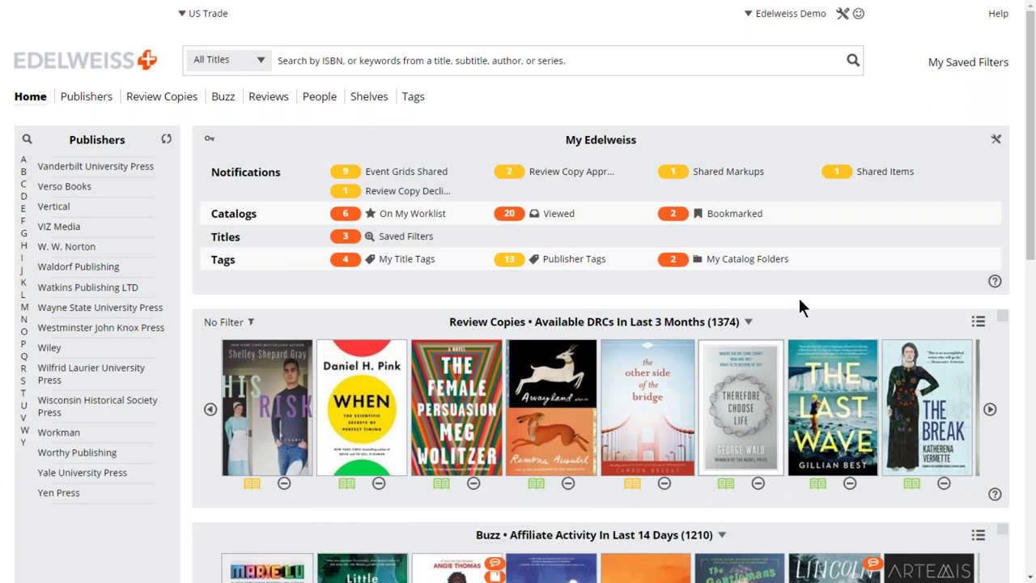
scroll(800, 306, "down", 1)
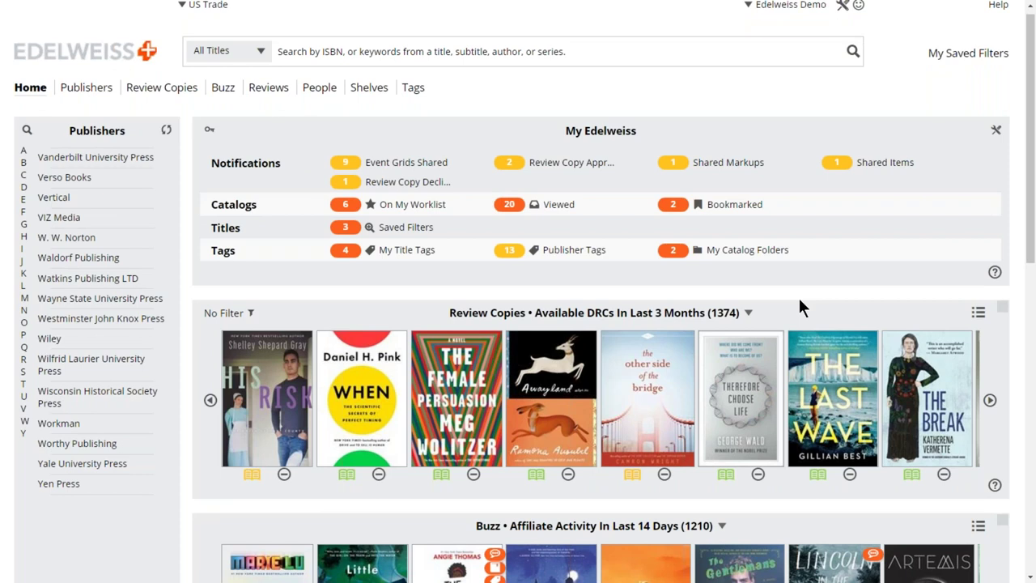
scroll(800, 306, "up", 1)
left_click(994, 20)
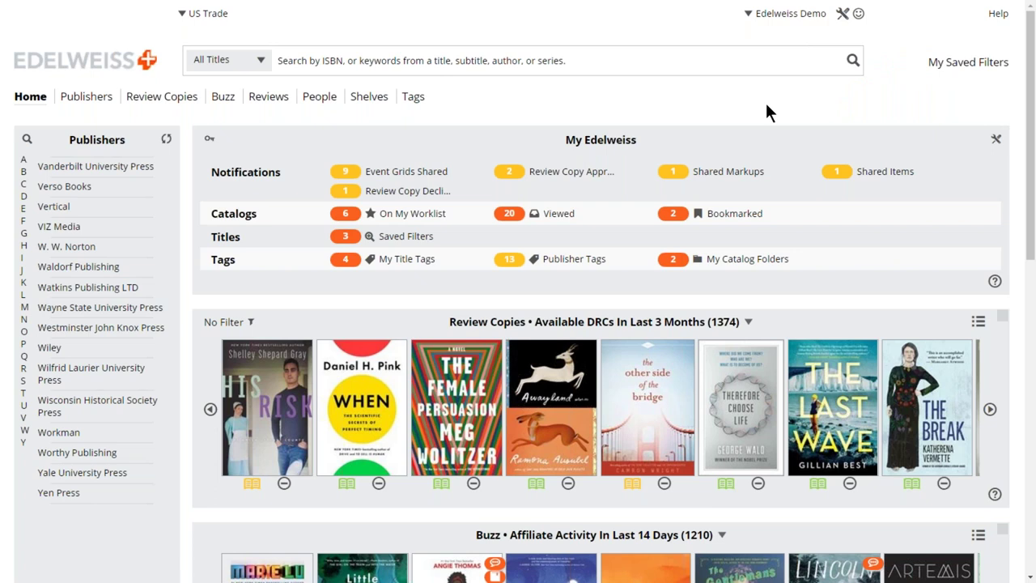
left_click(842, 15)
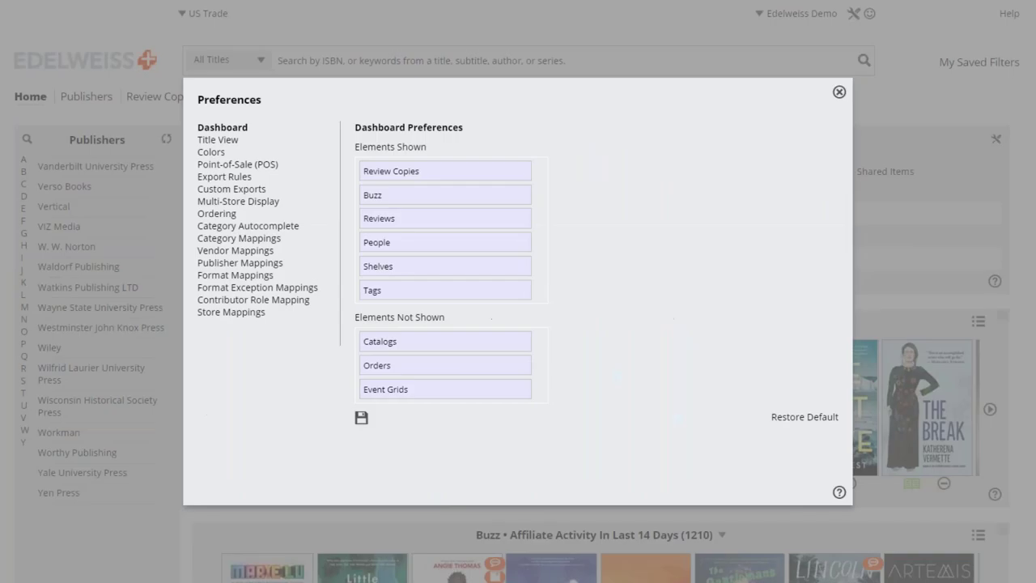
left_click(219, 154)
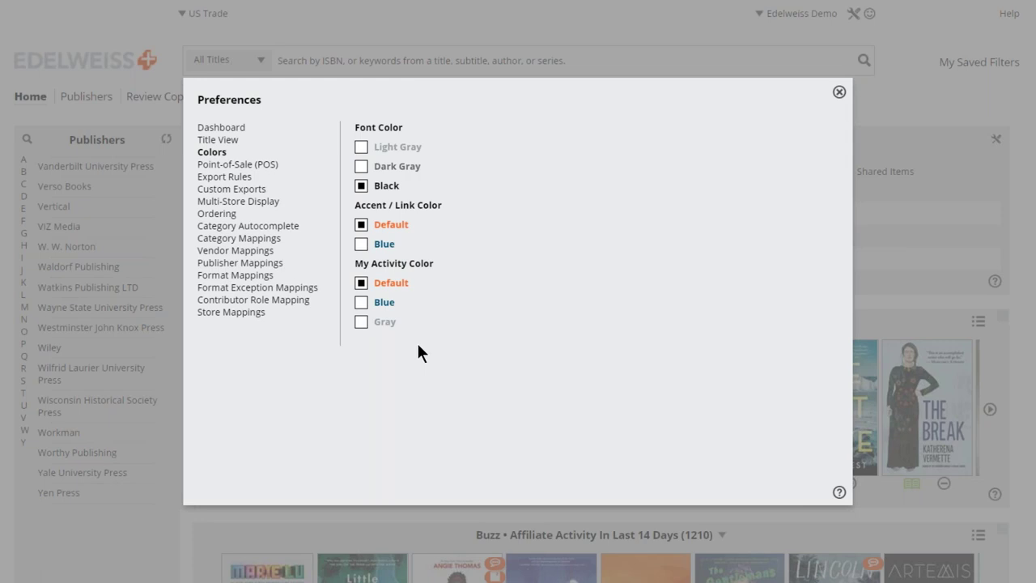
left_click(839, 93)
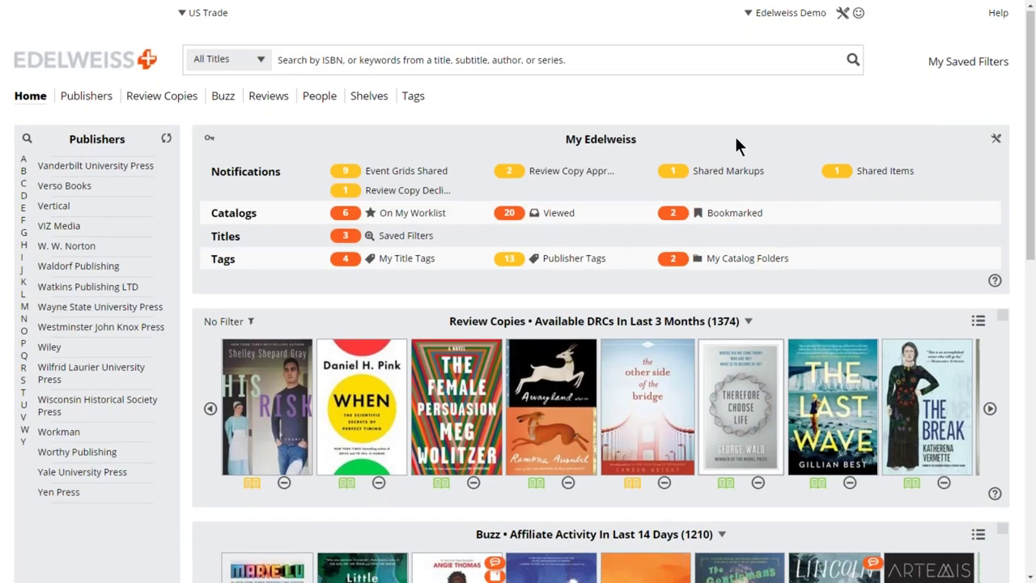
scroll(734, 145, "down", 1)
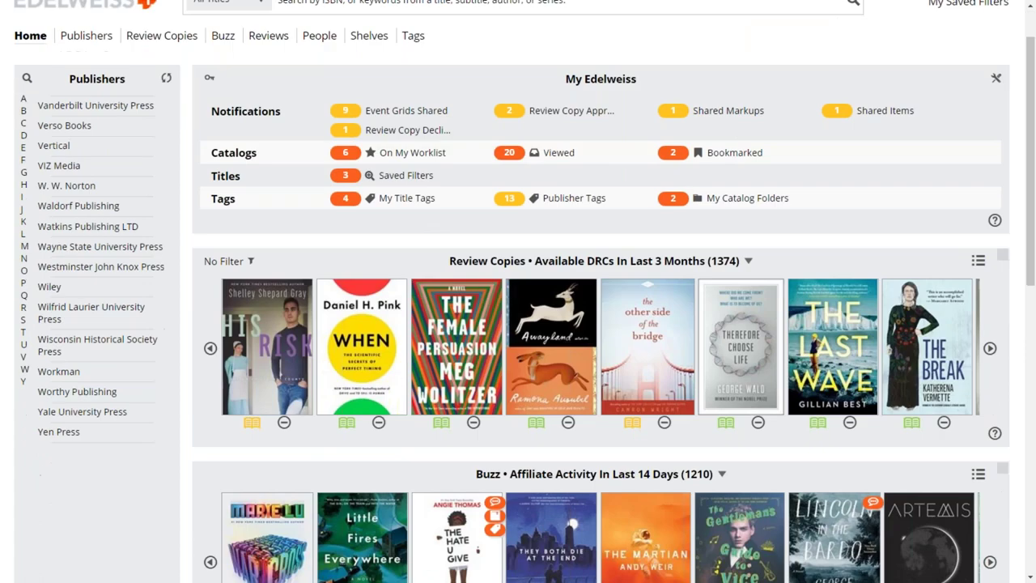
scroll(703, 112, "up", 1)
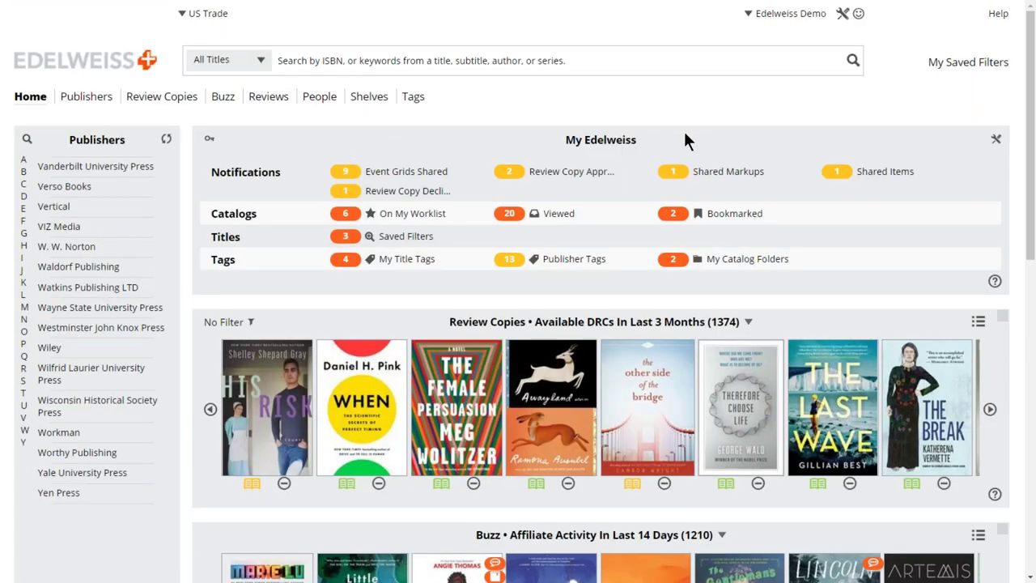
scroll(686, 139, "down", 1)
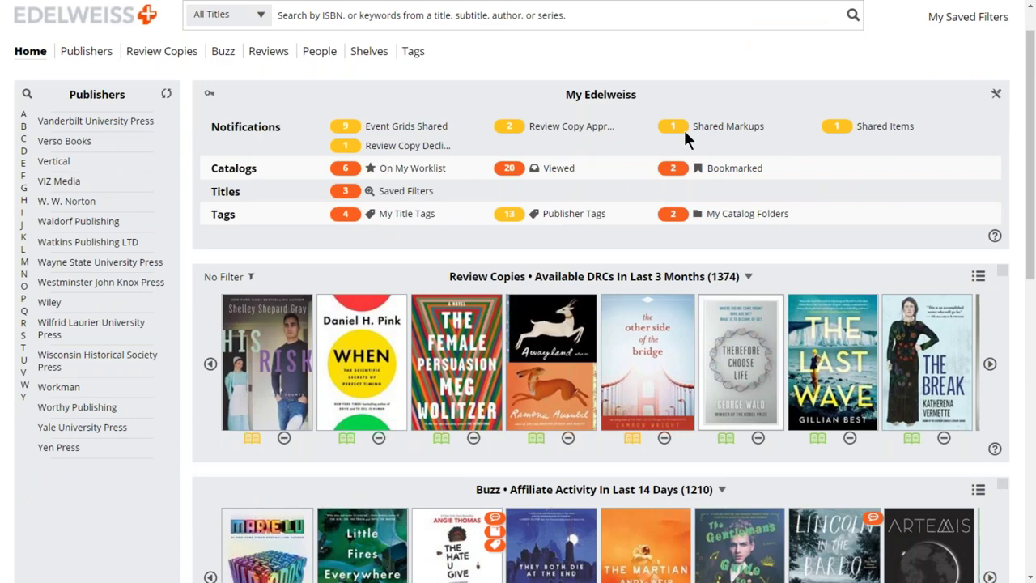
scroll(685, 133, "down", 2)
scroll(302, 259, "up", 3)
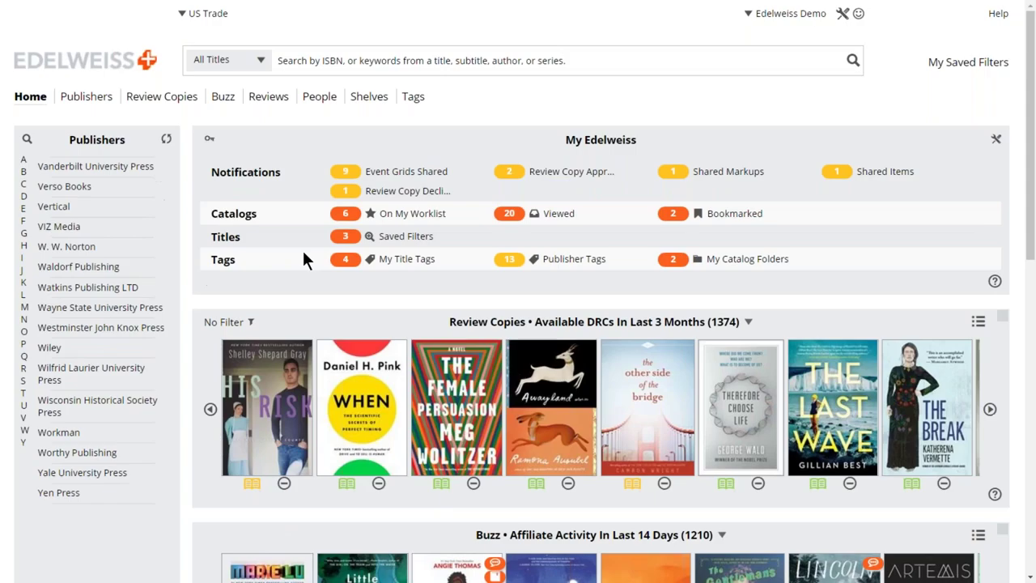
scroll(302, 259, "down", 1)
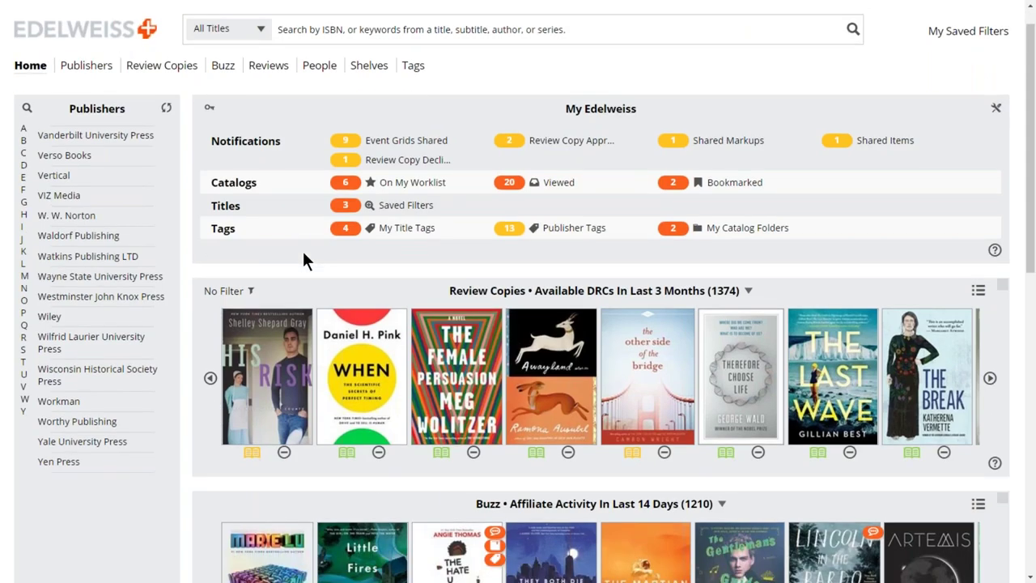
scroll(304, 267, "down", 5)
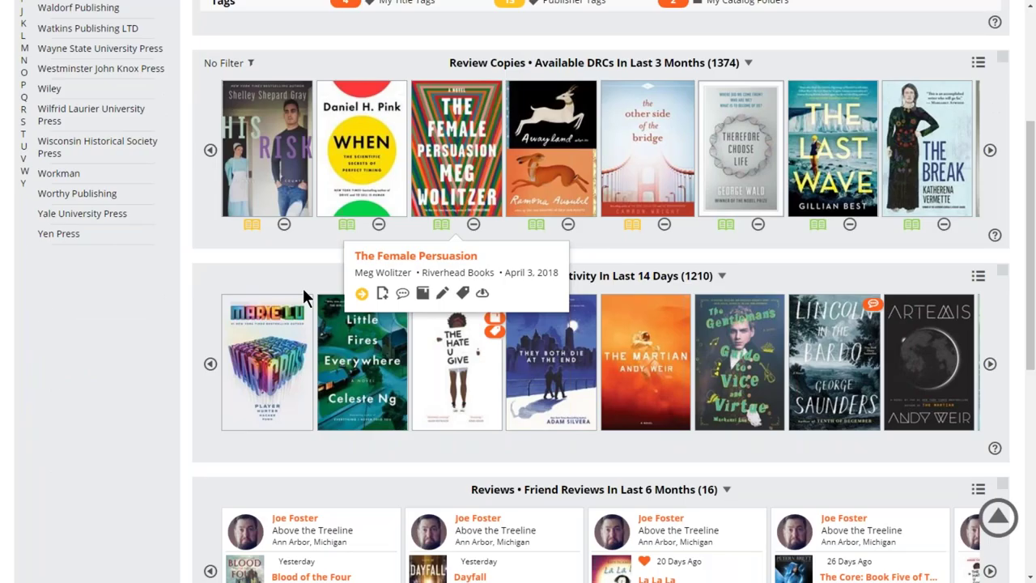
scroll(306, 298, "down", 4)
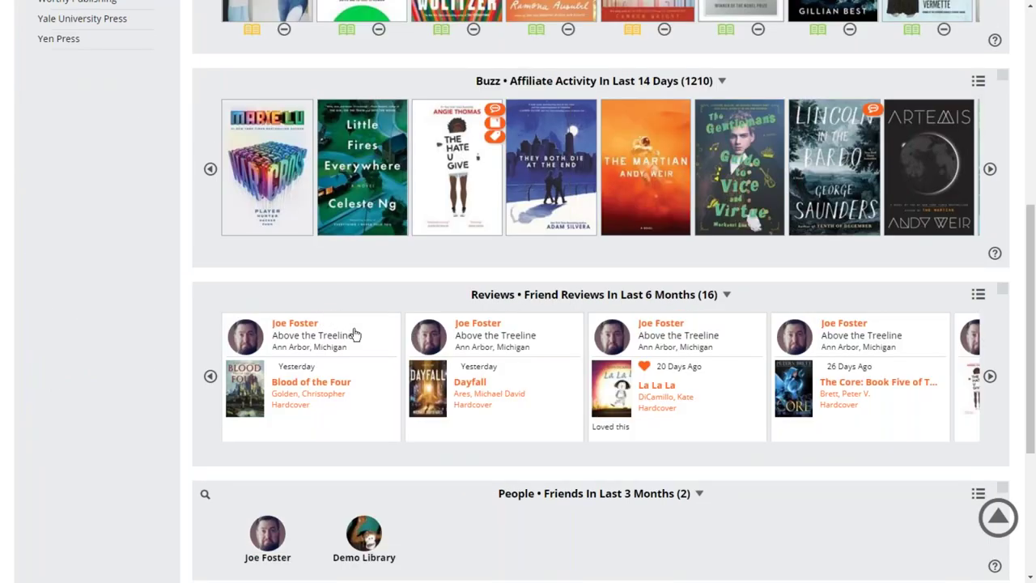
scroll(356, 333, "down", 1)
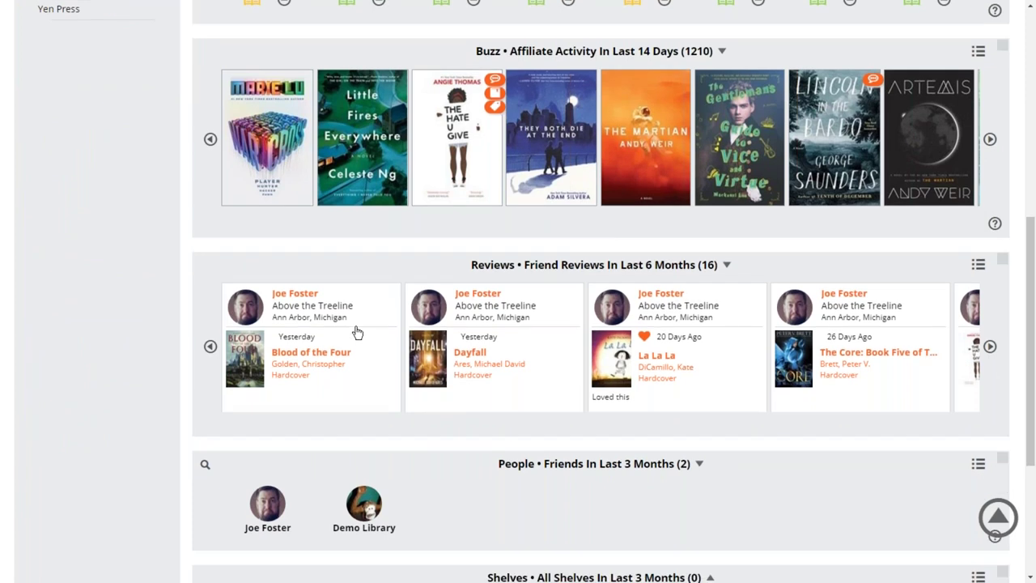
scroll(357, 333, "down", 2)
scroll(392, 367, "down", 3)
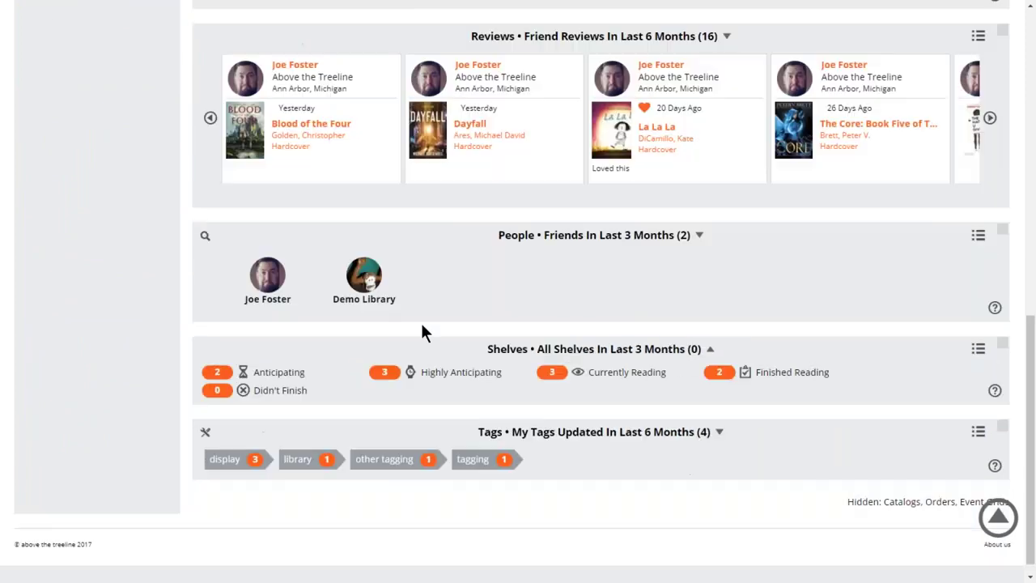
scroll(648, 299, "up", 1)
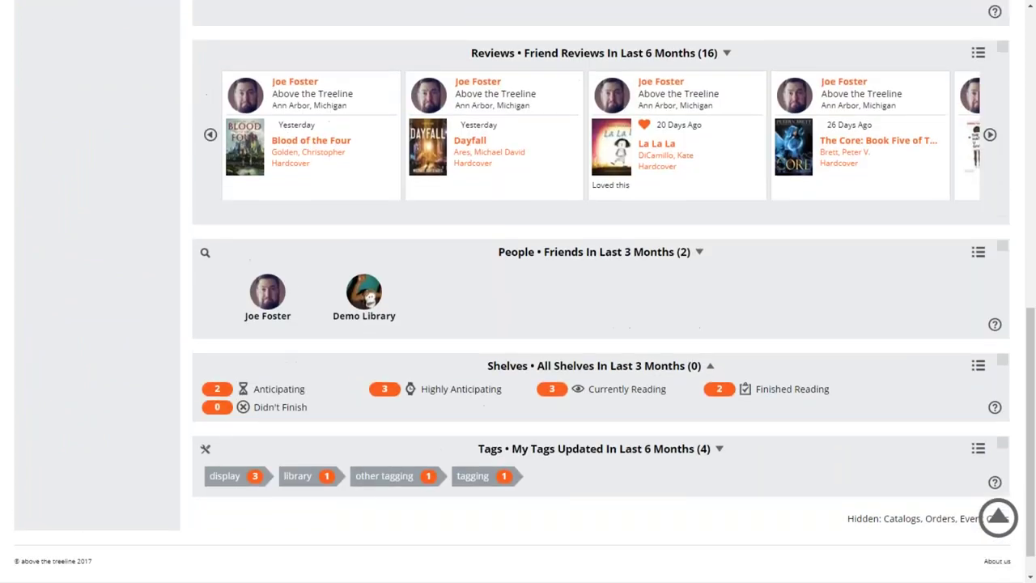
scroll(601, 292, "up", 3)
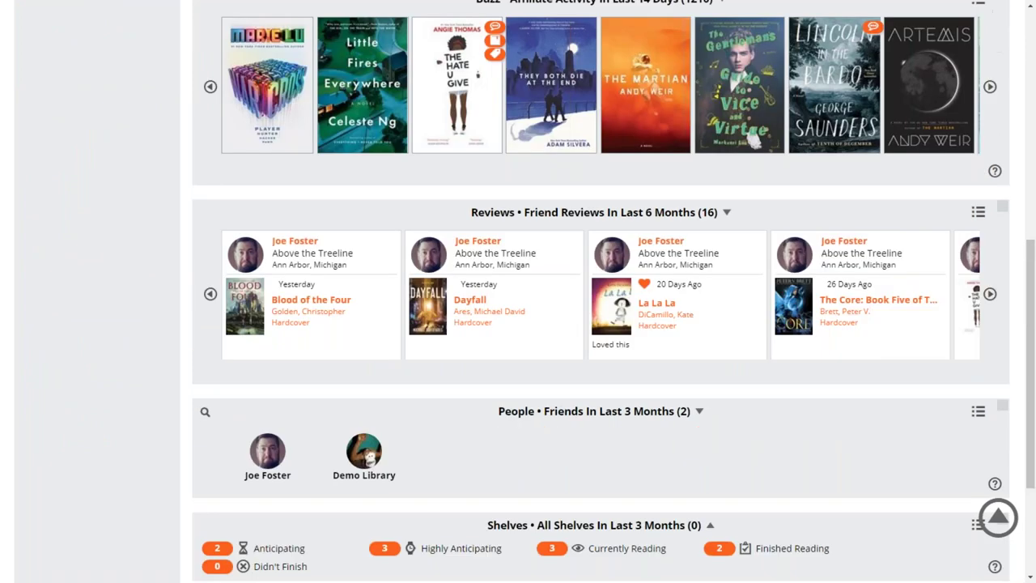
scroll(578, 350, "up", 10)
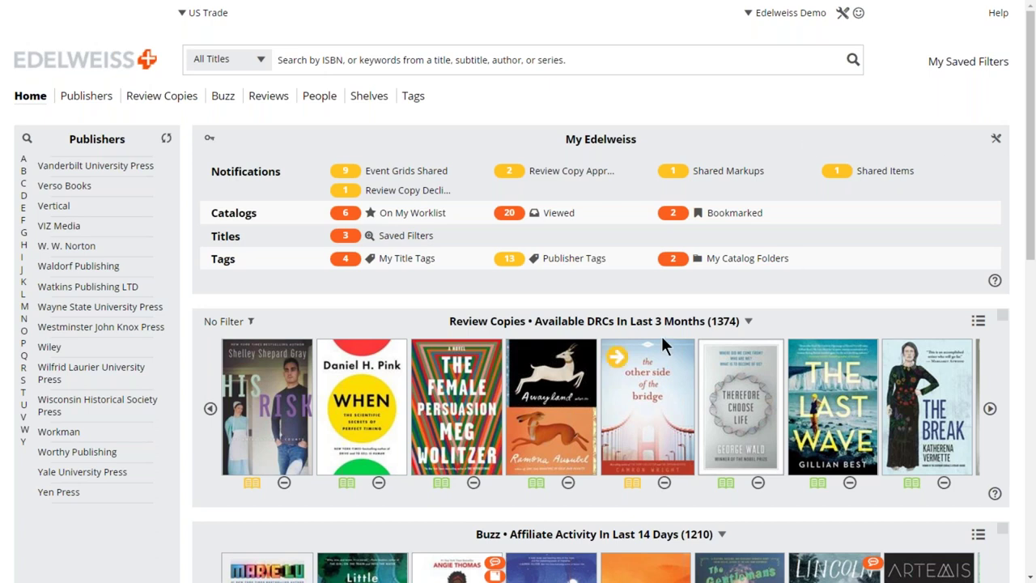
Shelve Awayland as Highly Anticipating from its details view, then close the details.
mouse_move(524, 359)
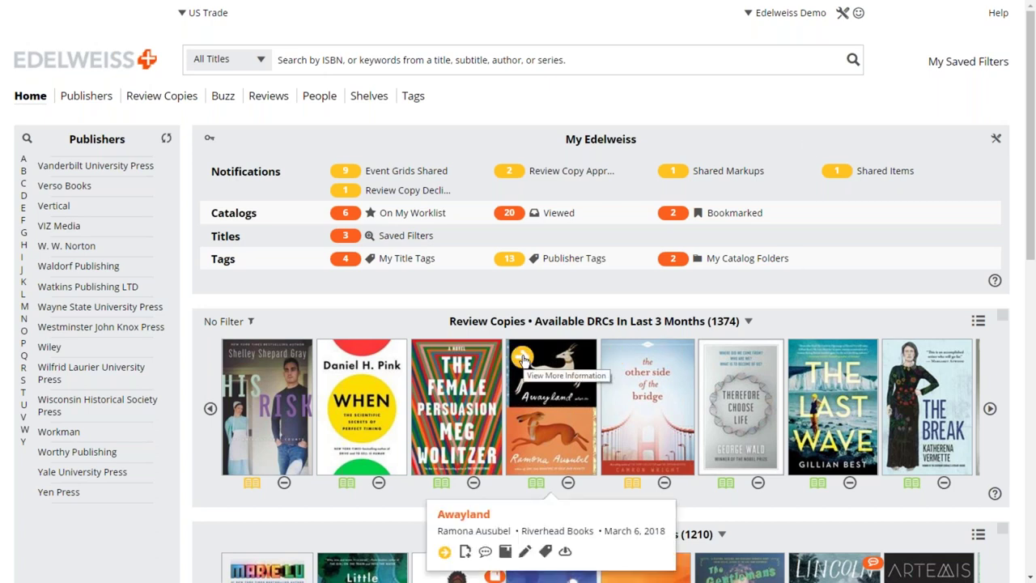
left_click(522, 359)
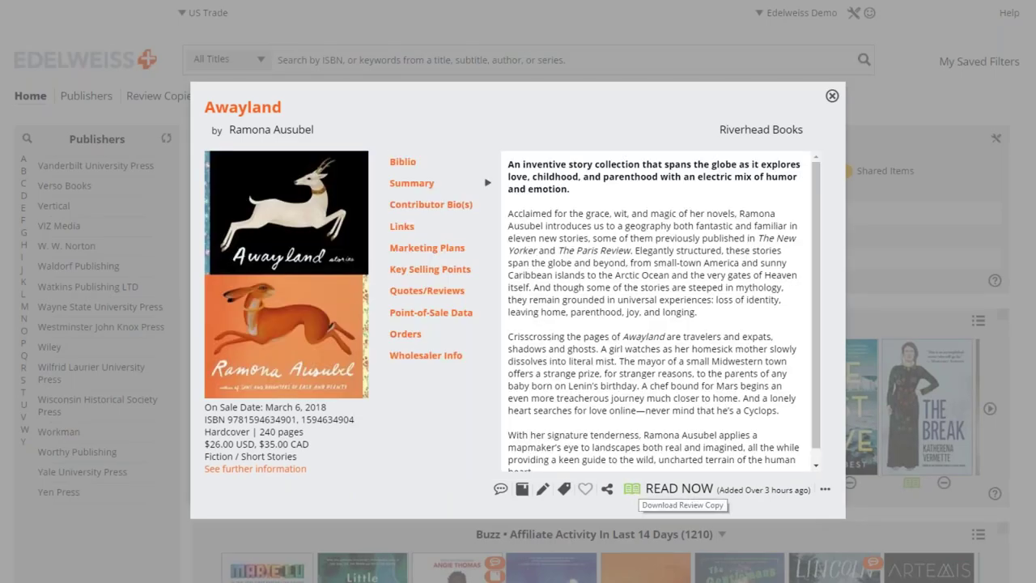
left_click(524, 490)
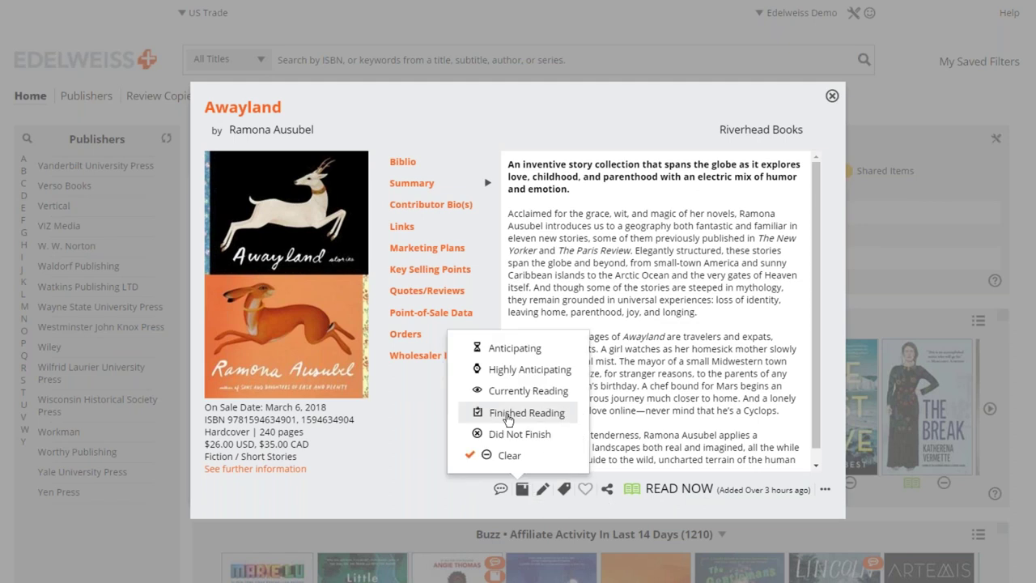
left_click(505, 371)
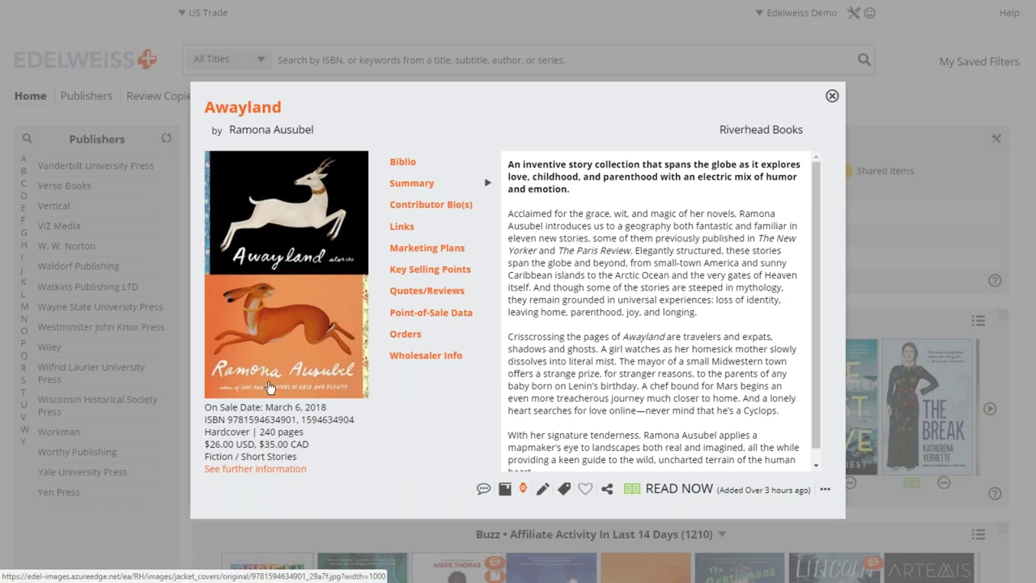
left_click(833, 96)
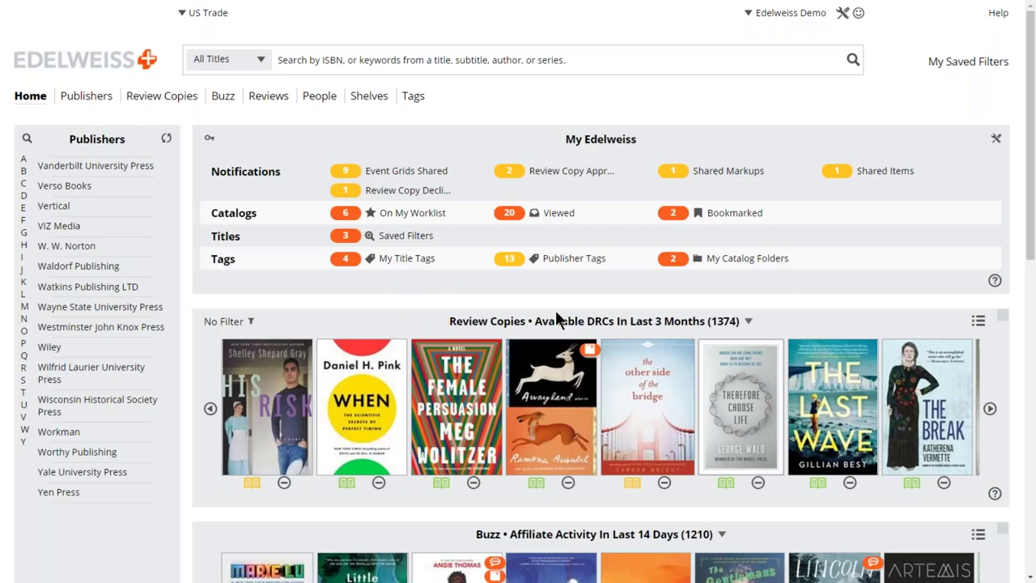
Check the Review Copy Approvals notifications and close them.
scroll(555, 310, "down", 1)
scroll(541, 343, "down", 1)
mouse_move(551, 348)
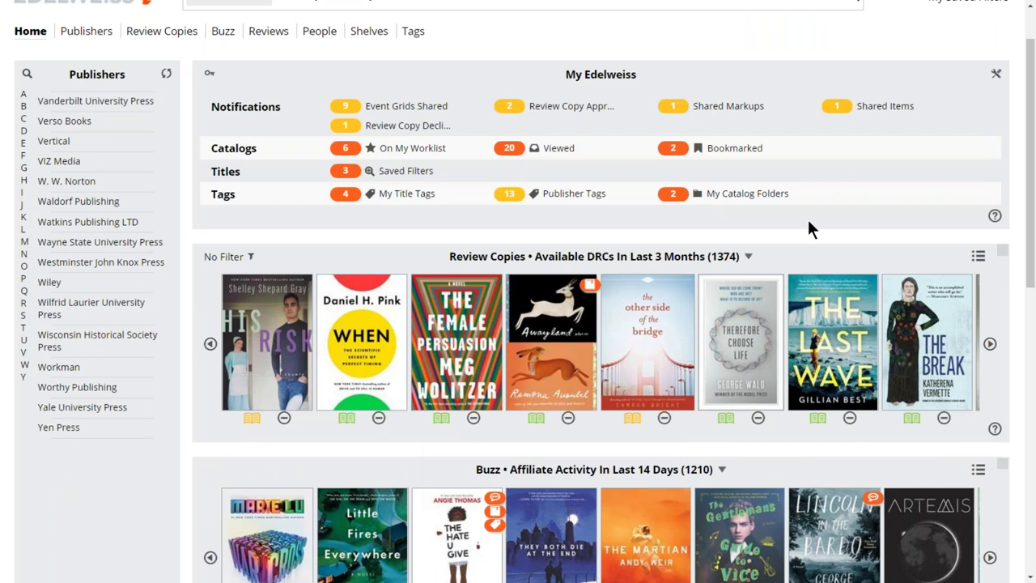
scroll(807, 217, "up", 1)
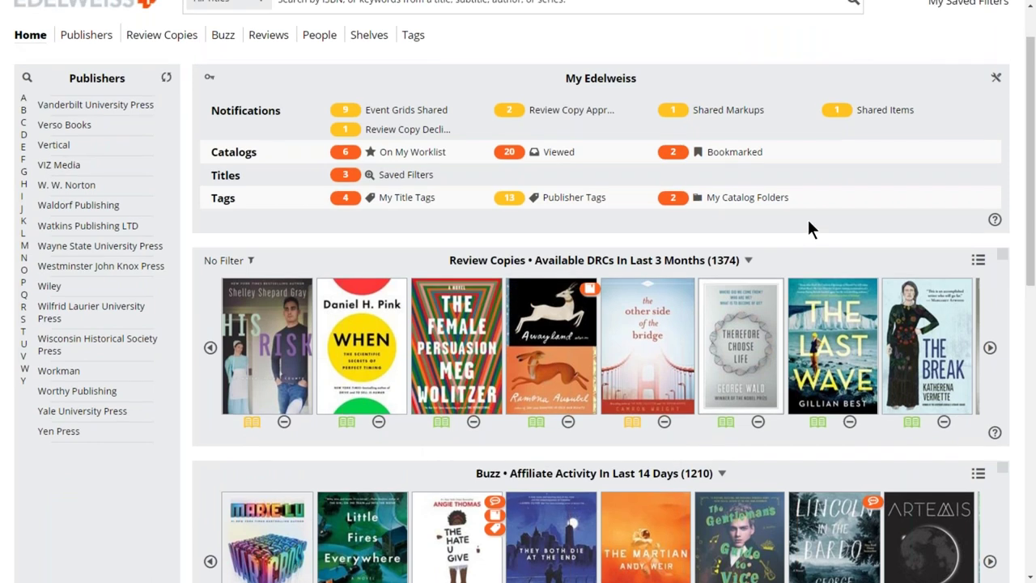
scroll(810, 224, "up", 2)
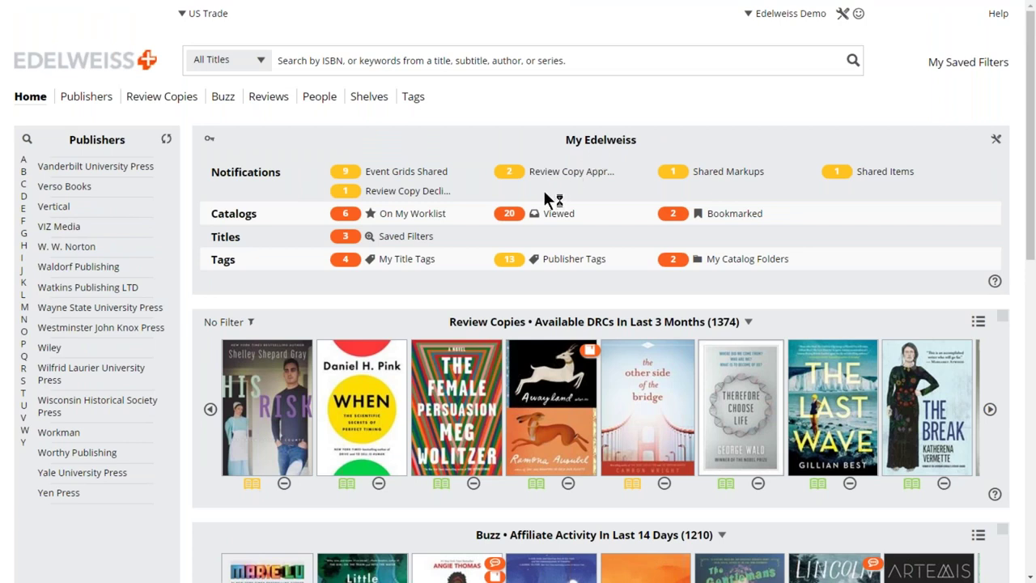
left_click(507, 179)
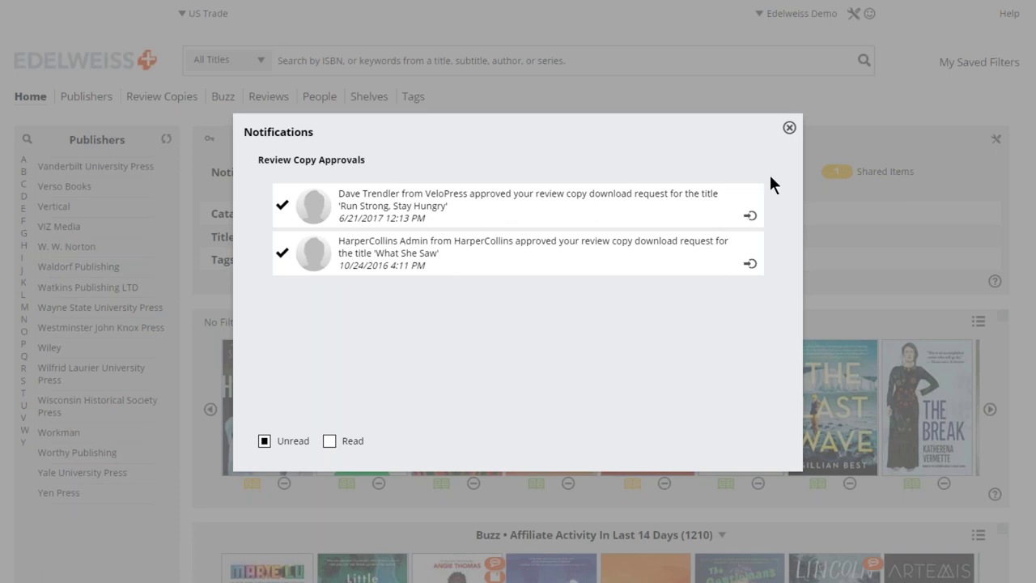
left_click(789, 130)
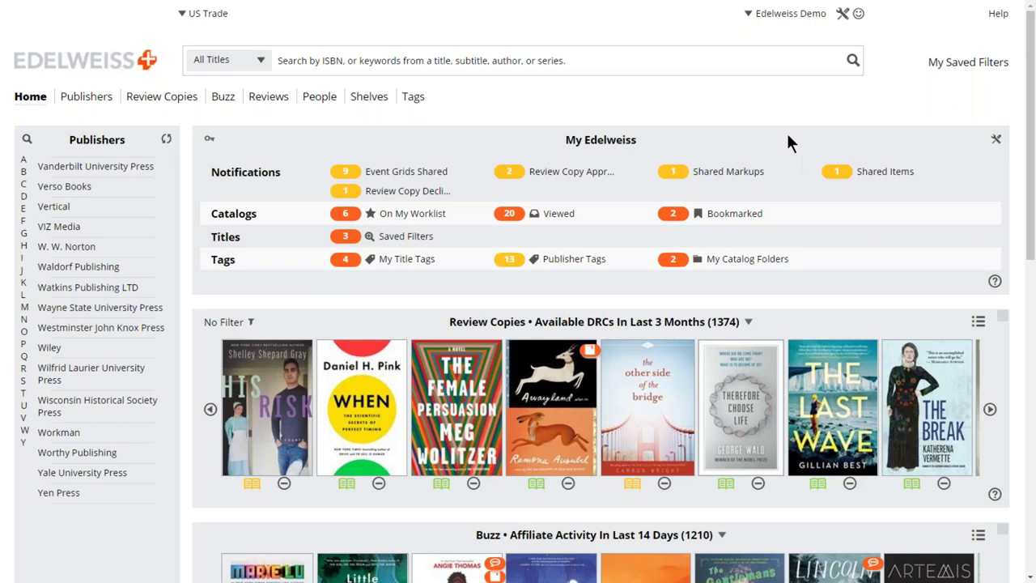
Mark The Leavers Review Copy Declines notice as read and close the notifications.
left_click(350, 194)
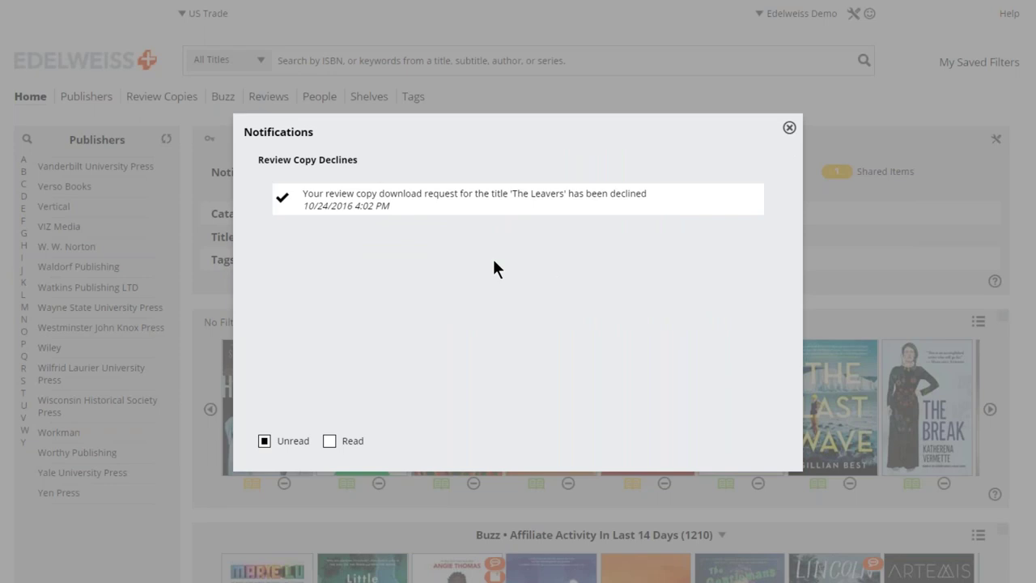
left_click(282, 199)
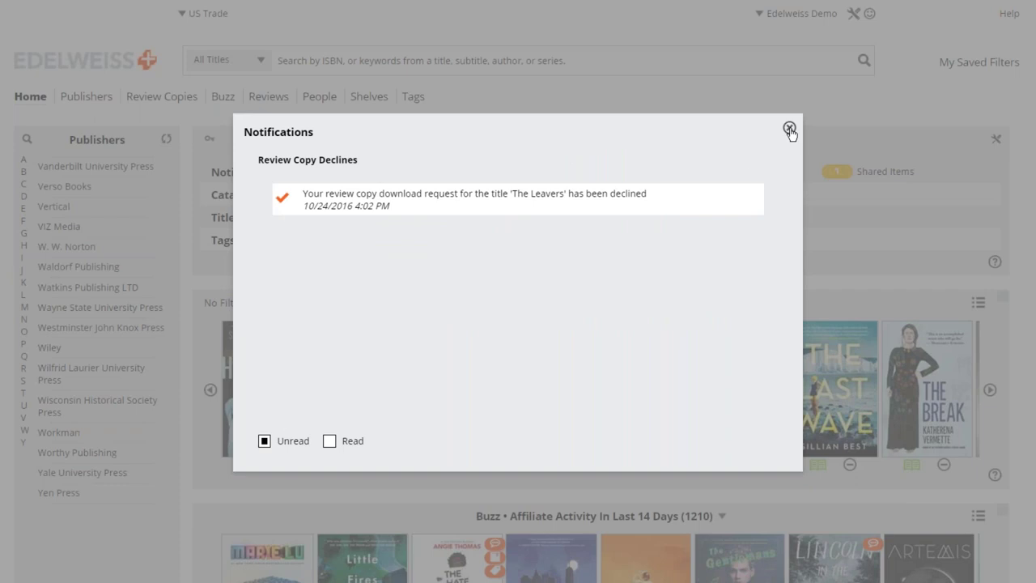
left_click(789, 129)
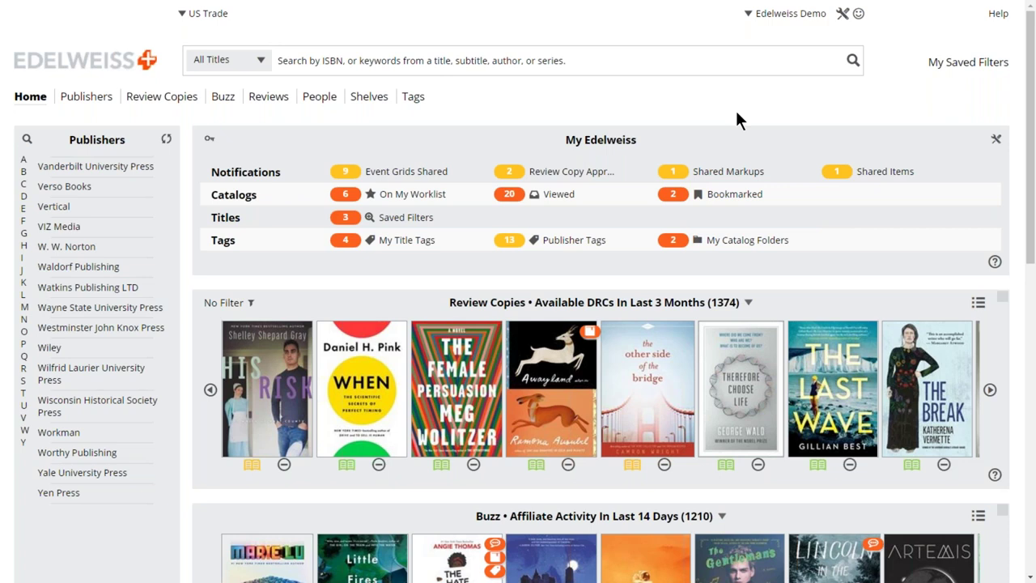
scroll(737, 119, "down", 1)
scroll(640, 238, "up", 1)
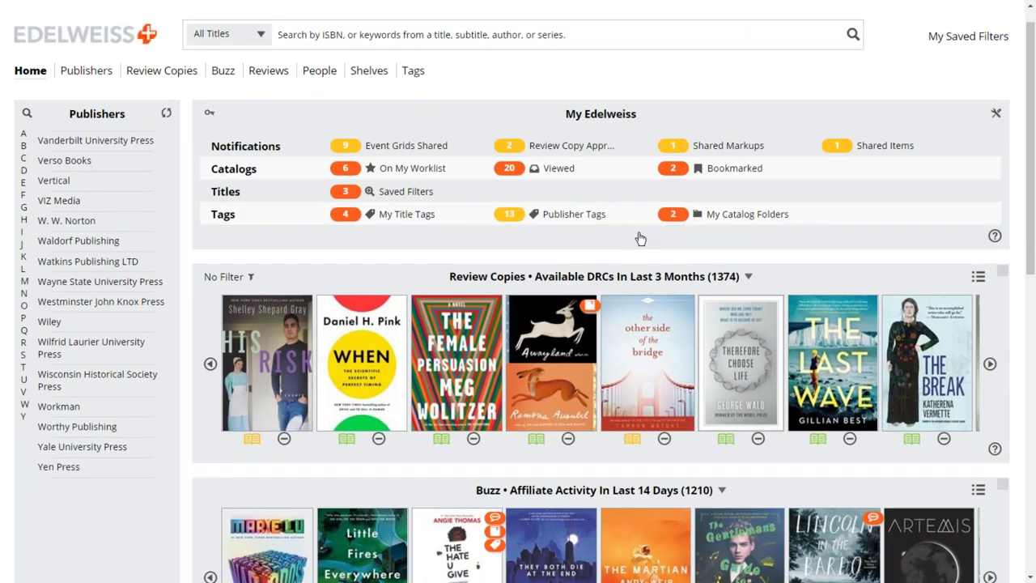
scroll(640, 238, "up", 1)
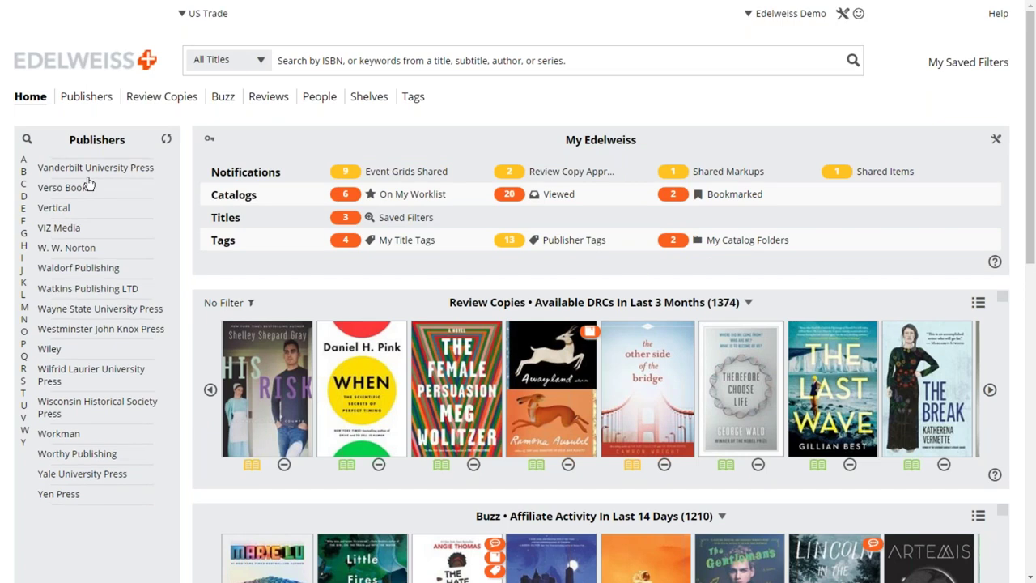
Jump the publishers list to H and open the HarperCollins publisher page.
scroll(61, 263, "up", 2)
scroll(61, 263, "up", 4)
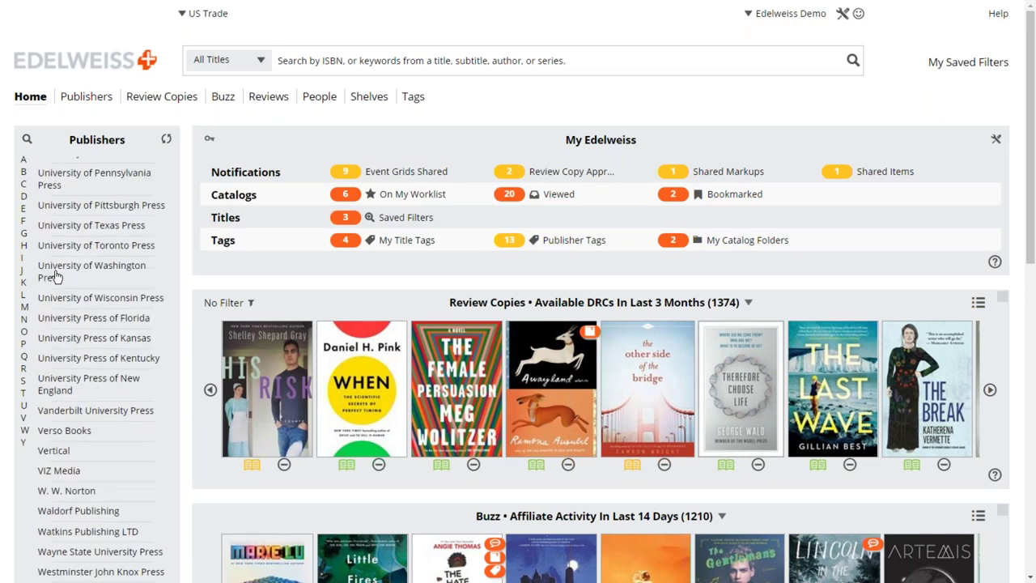
scroll(53, 271, "up", 5)
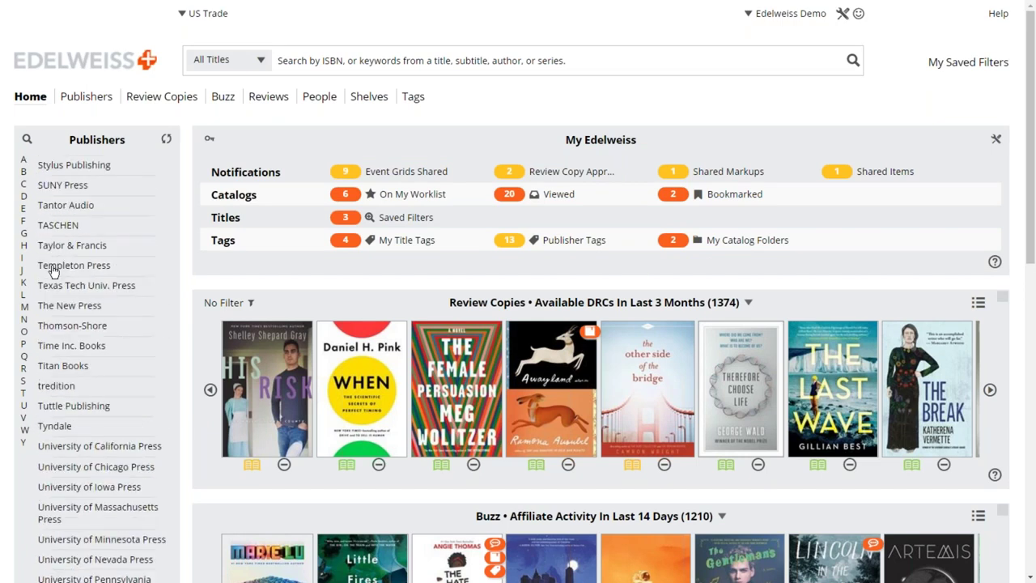
scroll(49, 267, "up", 3)
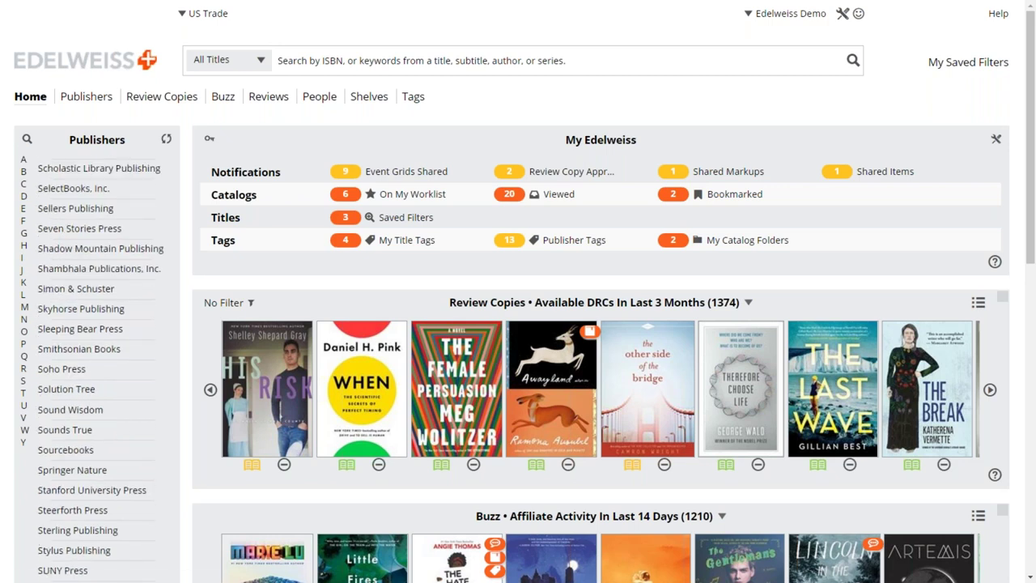
left_click(23, 248)
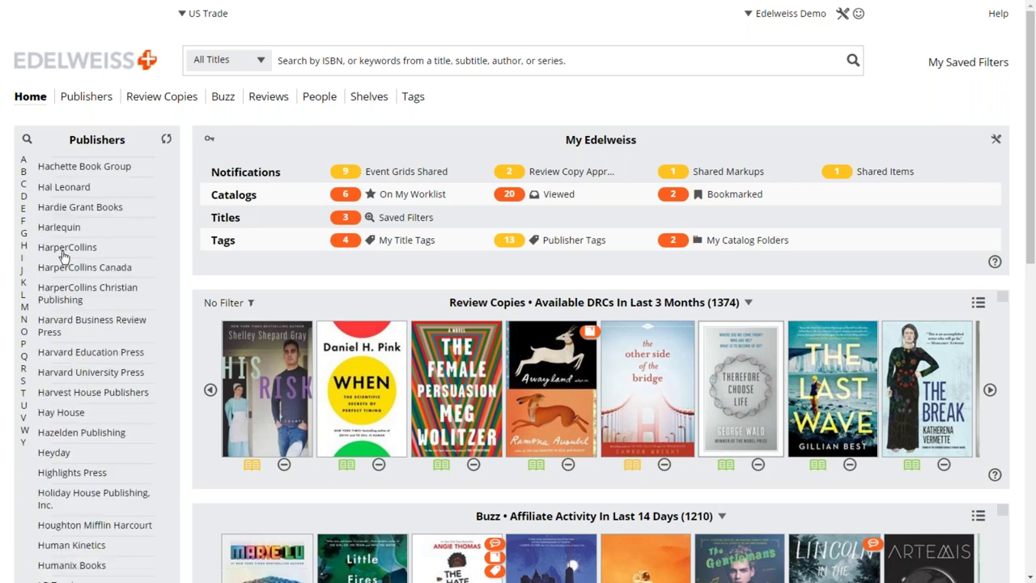
left_click(62, 251)
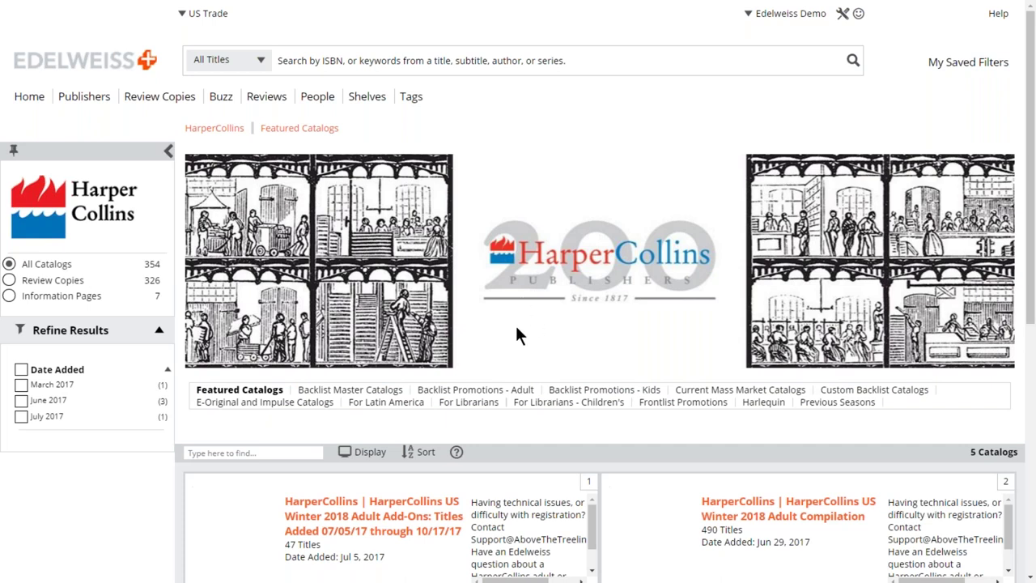
Browse the HarperCollins Featured Catalogs, then return to the home dashboard via the logo.
scroll(518, 335, "down", 1)
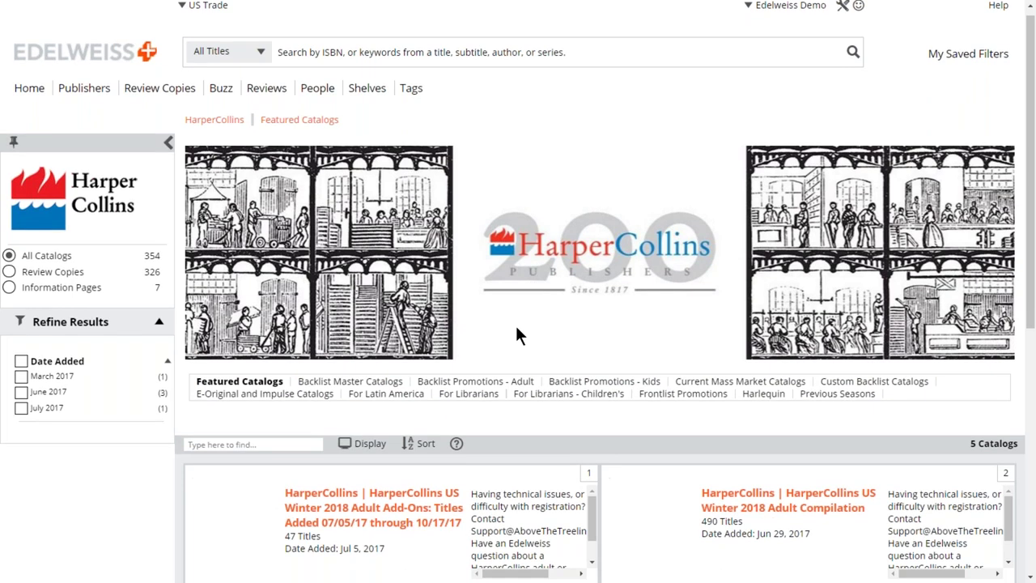
scroll(516, 328, "down", 1)
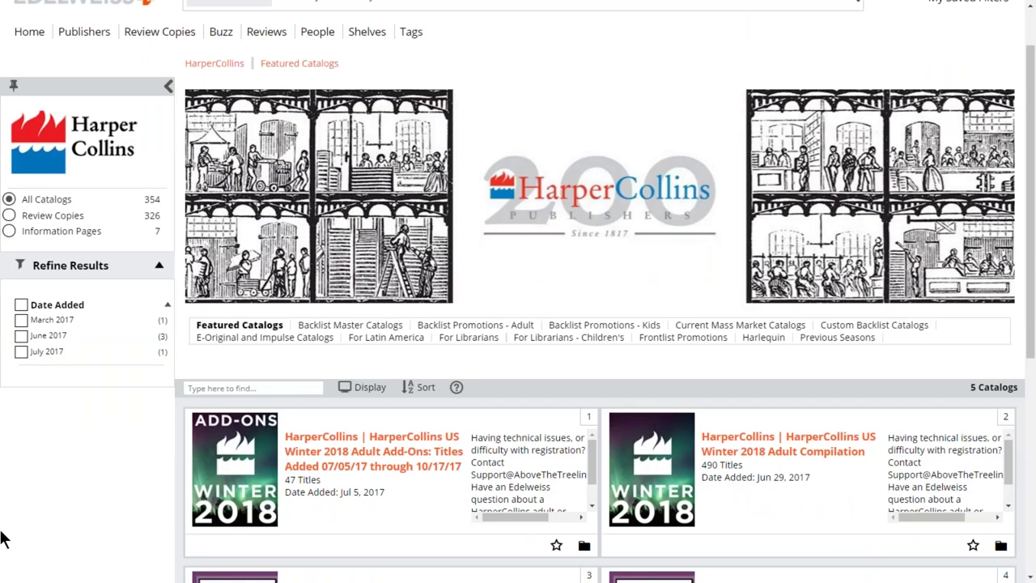
scroll(615, 359, "down", 1)
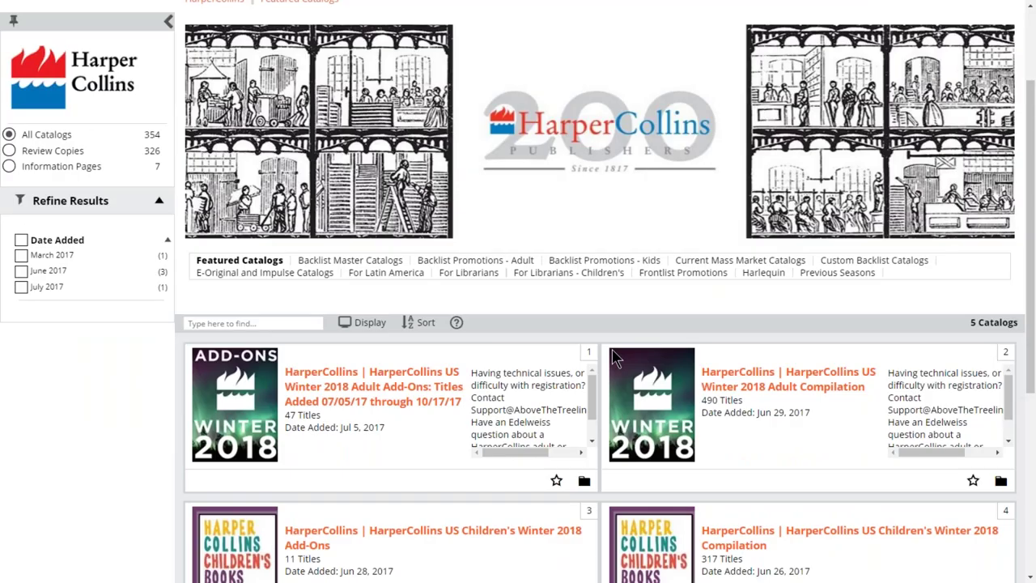
scroll(275, 306, "up", 1)
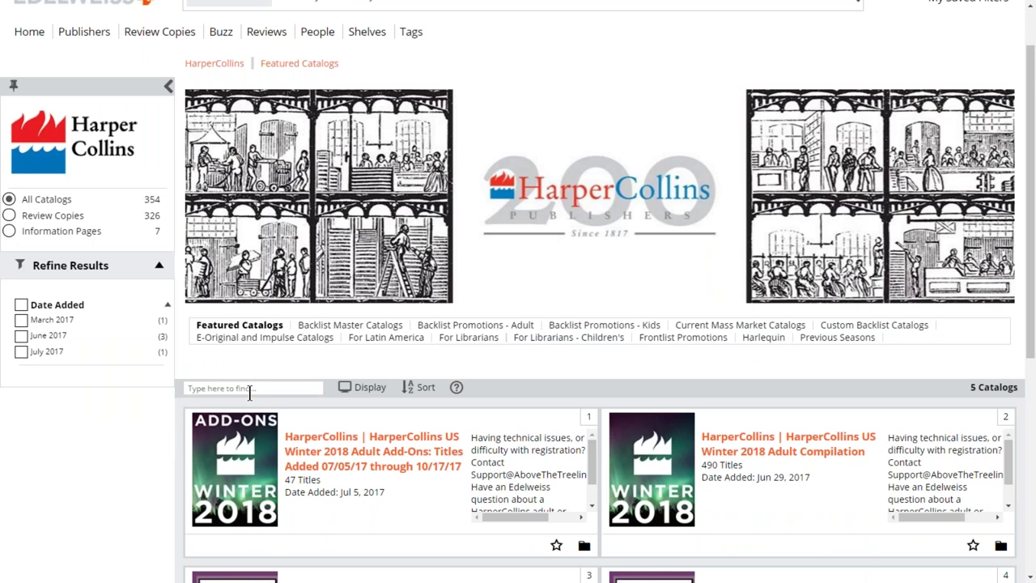
scroll(251, 393, "down", 1)
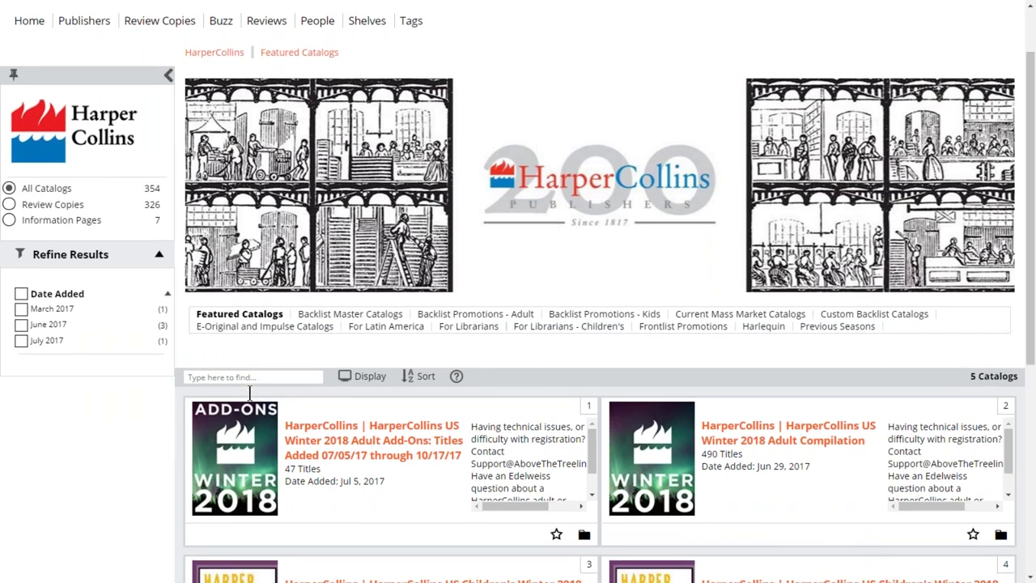
scroll(250, 393, "down", 2)
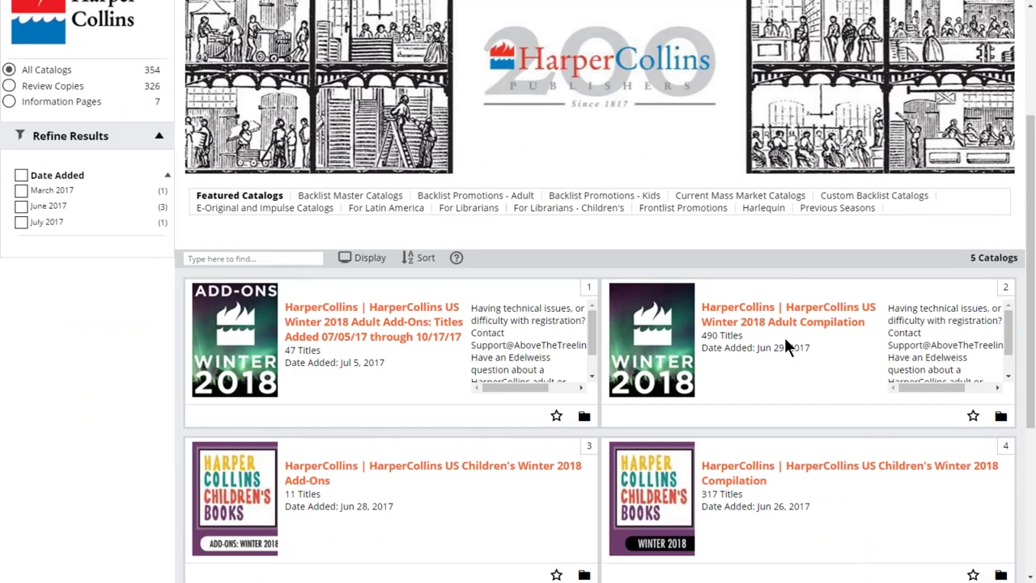
scroll(761, 366, "down", 1)
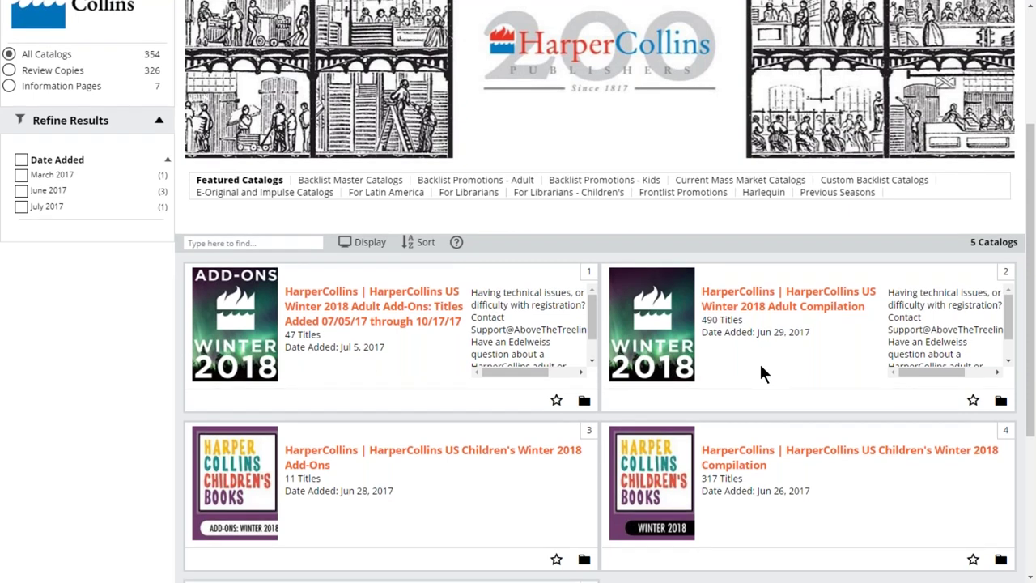
scroll(761, 368, "down", 1)
scroll(56, 408, "down", 2)
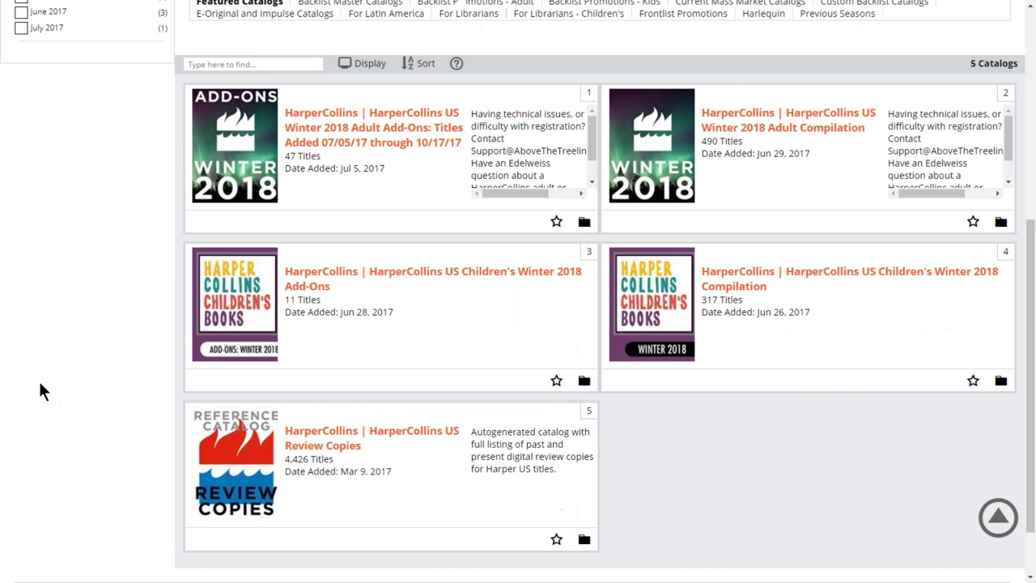
scroll(624, 454, "up", 5)
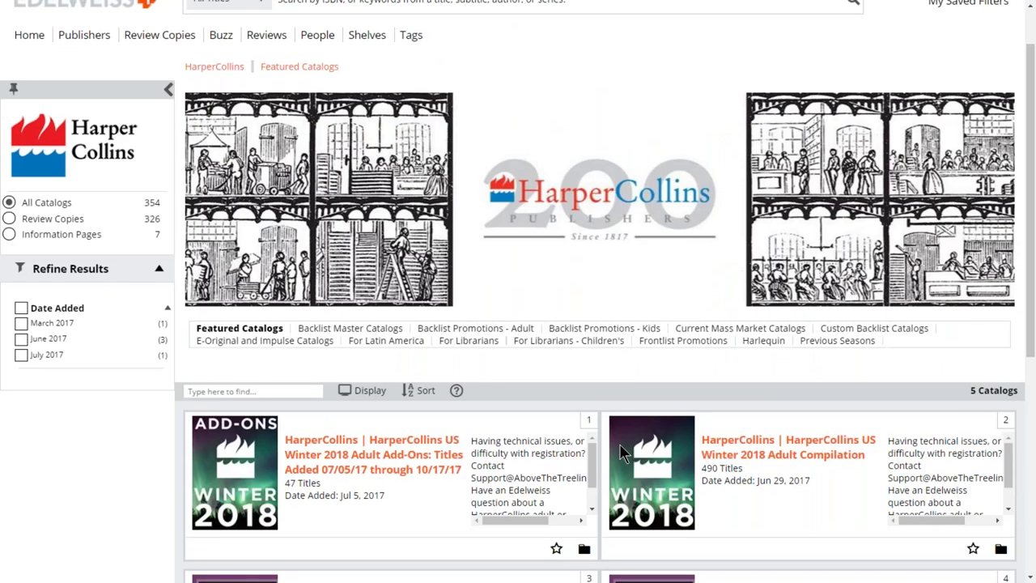
scroll(623, 453, "up", 1)
left_click(72, 64)
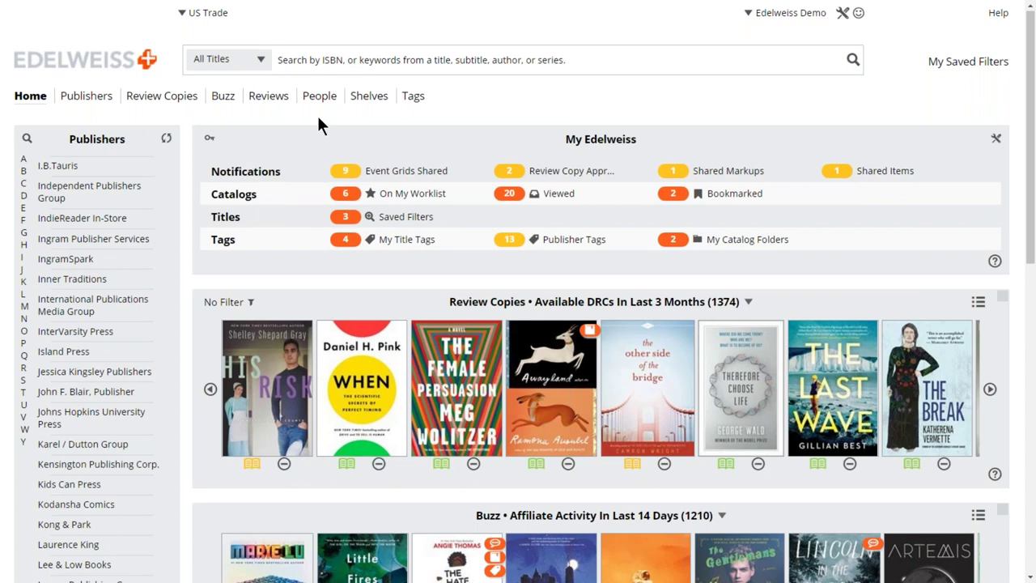
Drag the Review Copies row by its handle, keeping it above Buzz, then scroll to the top.
scroll(1003, 176, "down", 2)
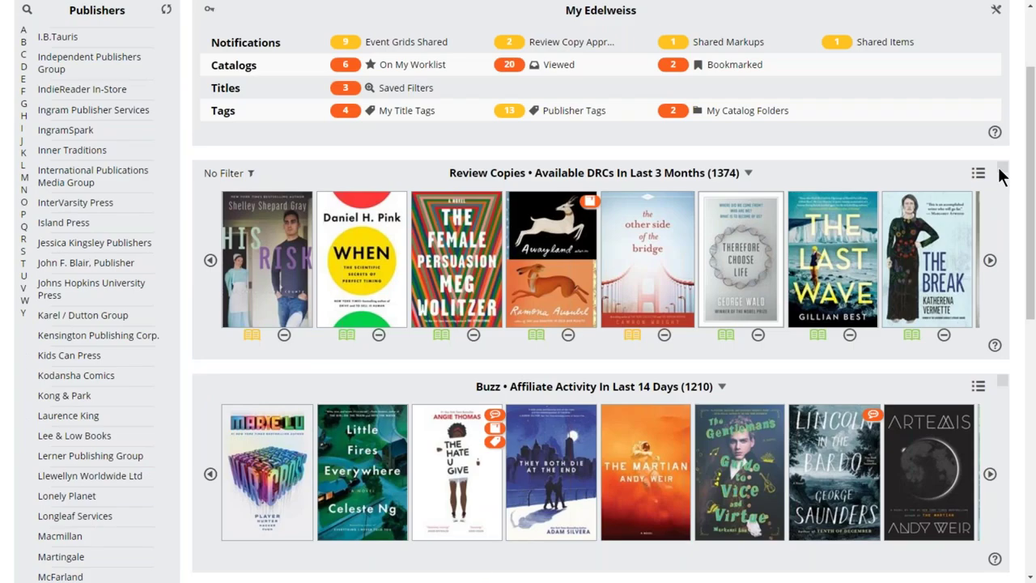
mouse_move(1000, 170)
left_mouse_down()
mouse_move(905, 353)
mouse_move(999, 170)
left_mouse_up()
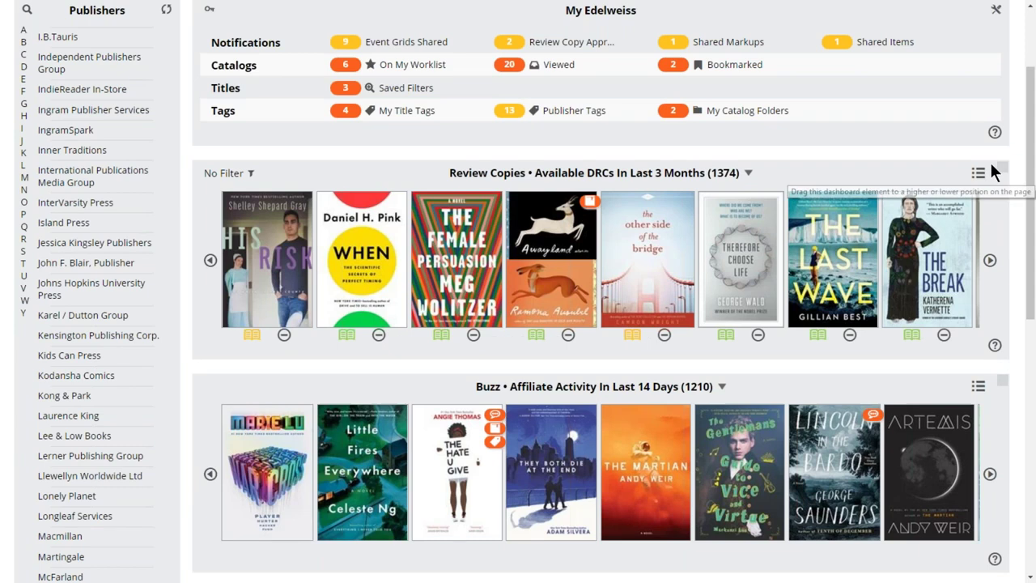
scroll(994, 172, "down", 1)
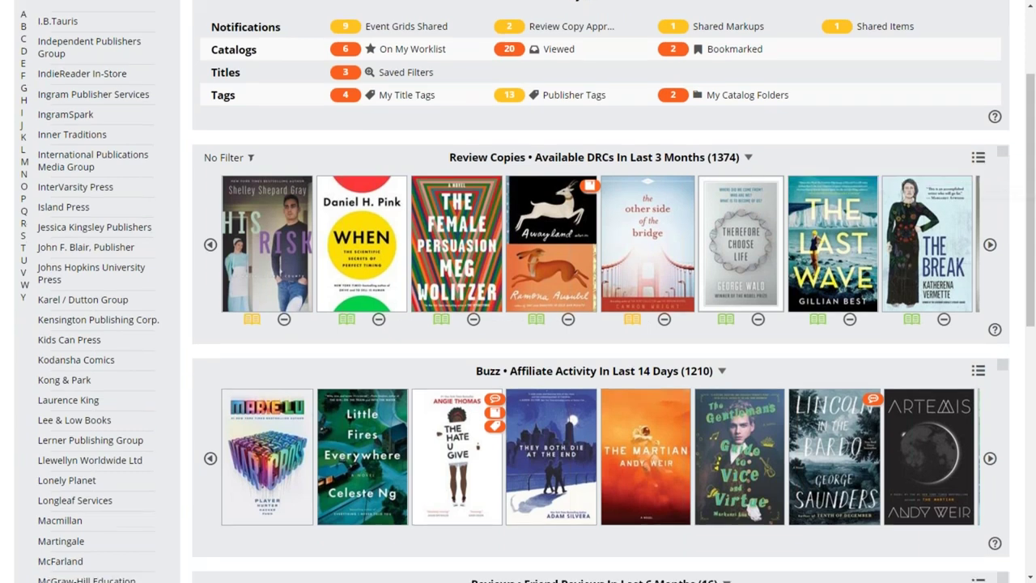
scroll(606, 357, "up", 3)
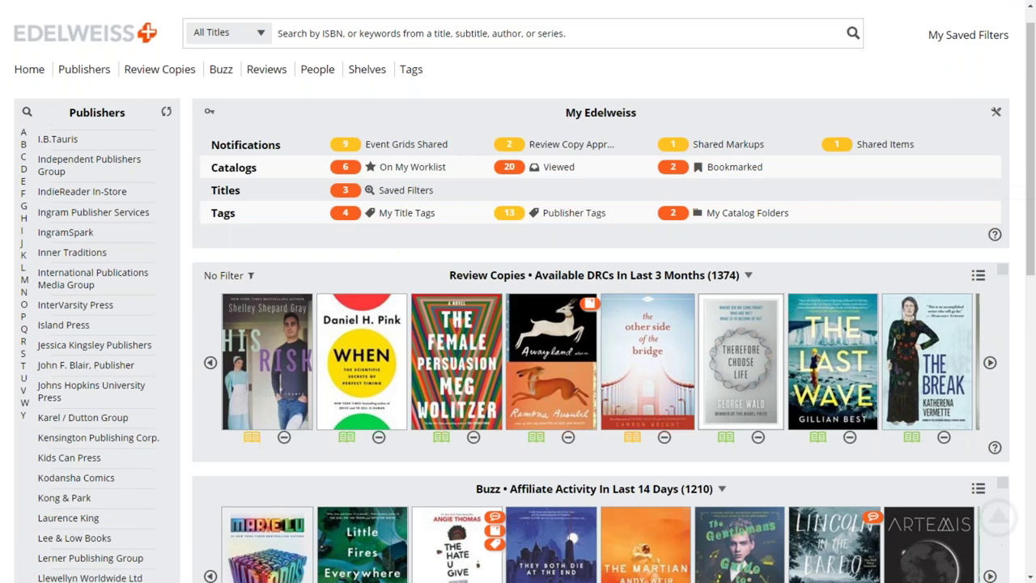
scroll(518, 308, "up", 1)
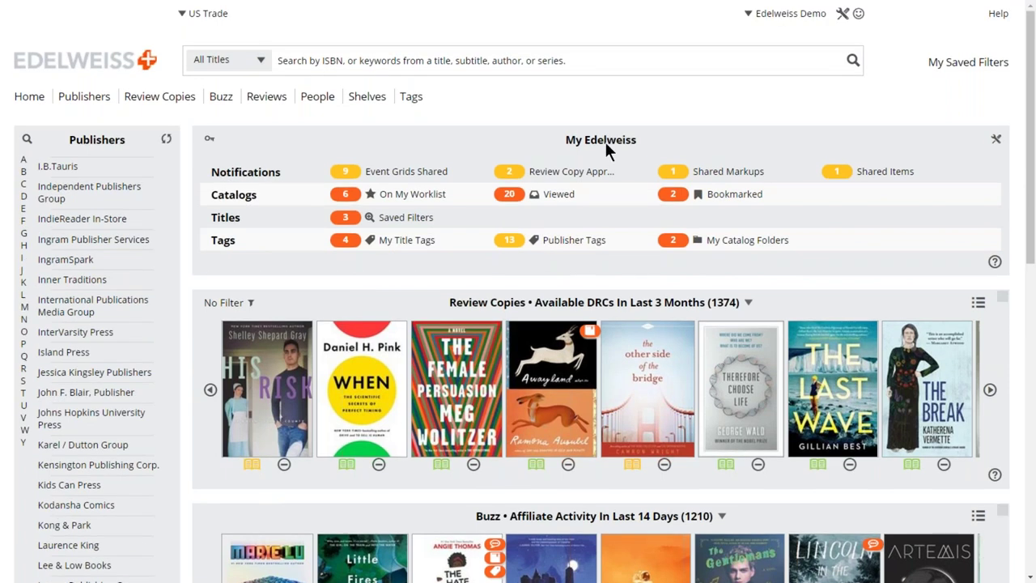
left_click(996, 143)
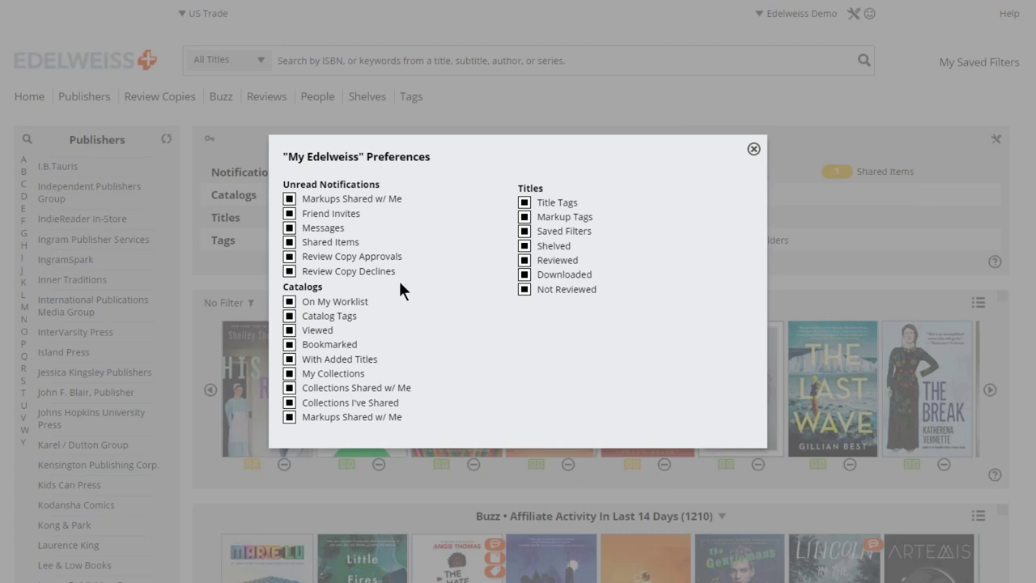
left_click(754, 150)
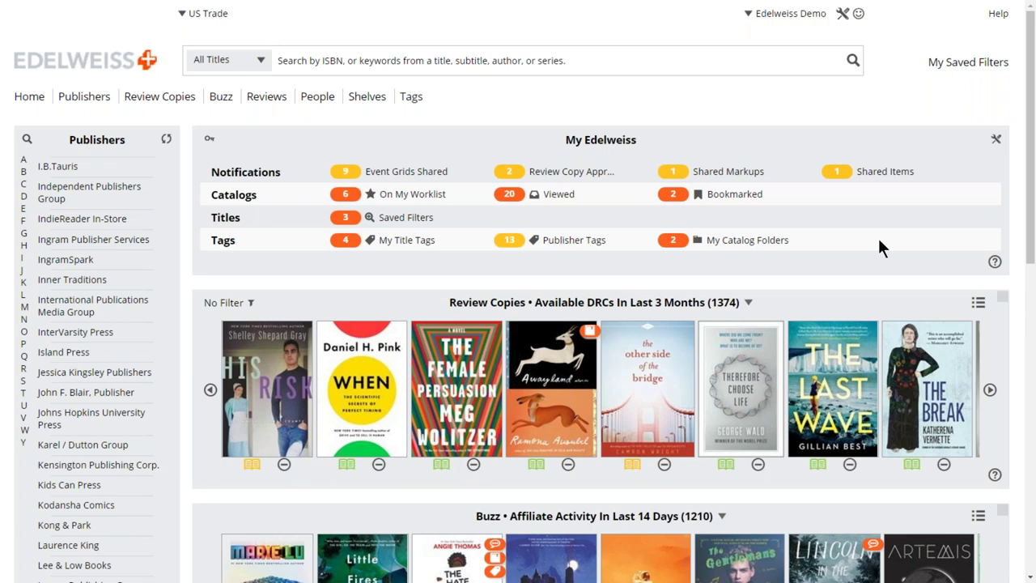
Show the Review Copies breakdown and filter to To Download titles.
scroll(847, 256, "down", 1)
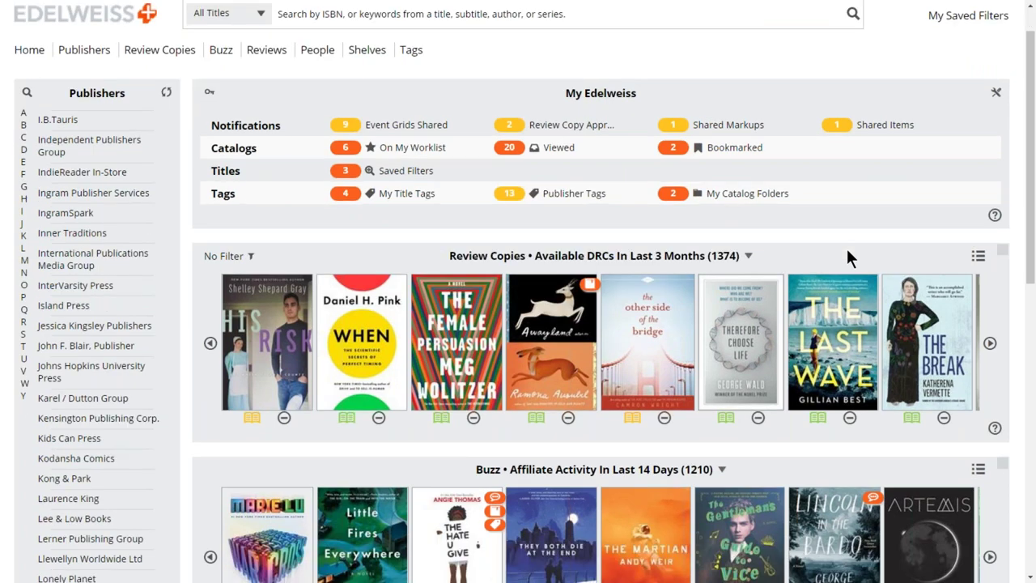
scroll(848, 257, "down", 1)
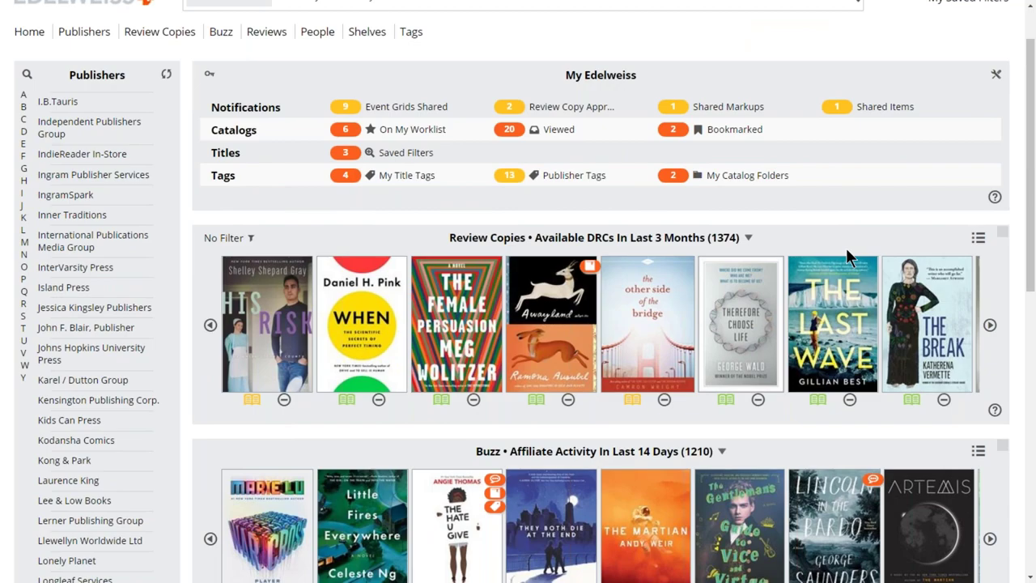
scroll(847, 251, "down", 2)
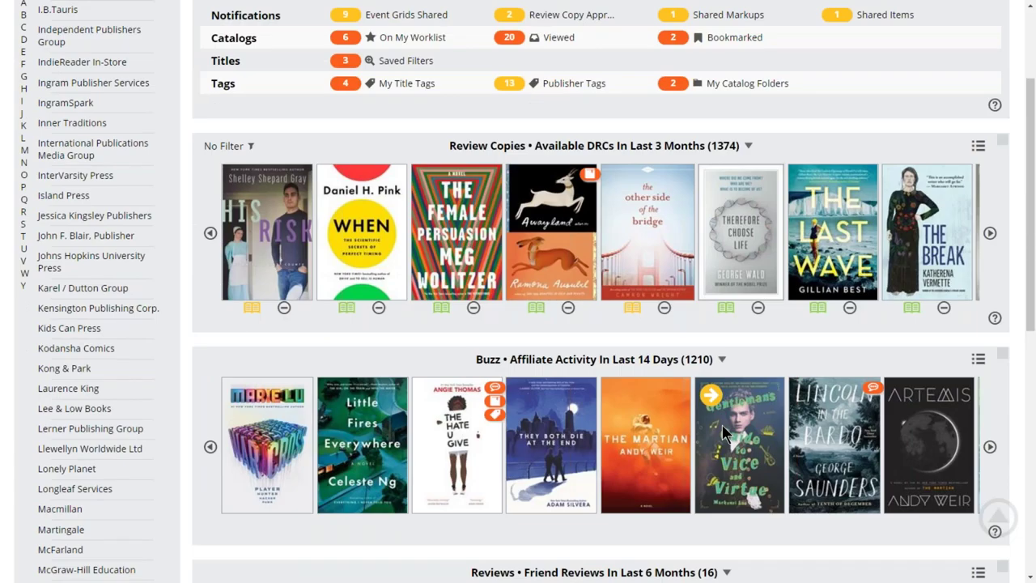
scroll(723, 433, "up", 2)
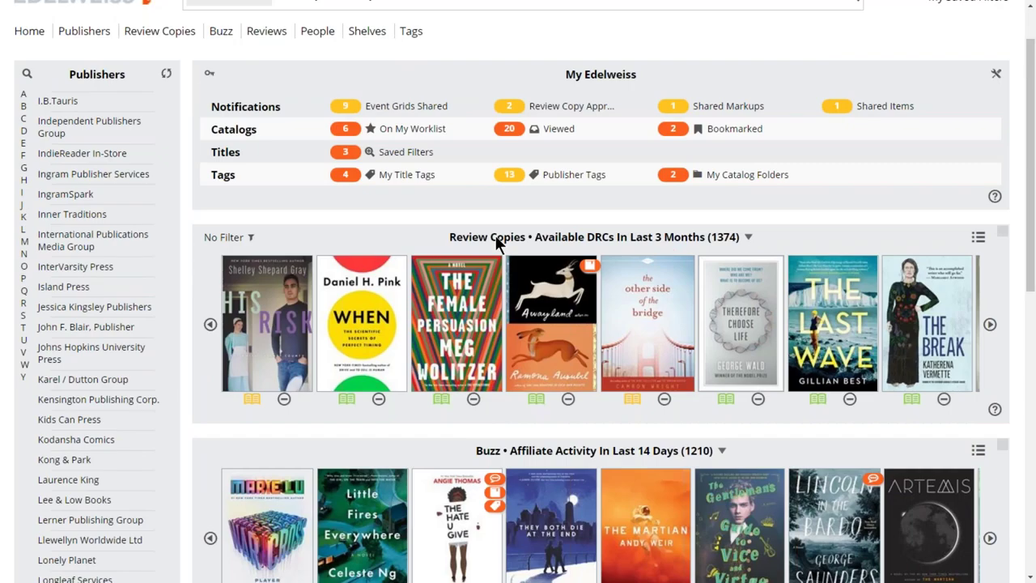
left_click(746, 240)
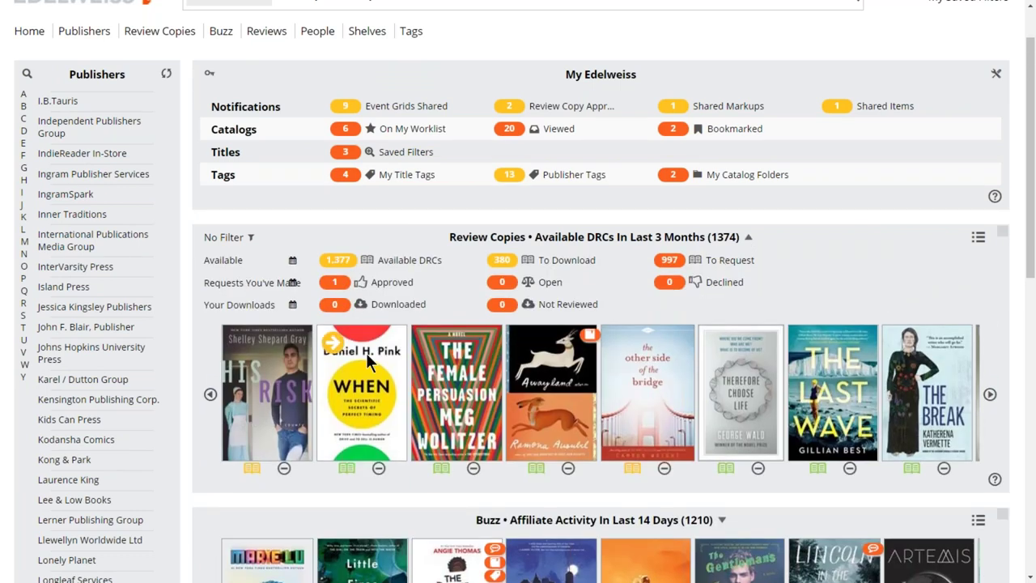
left_click(503, 262)
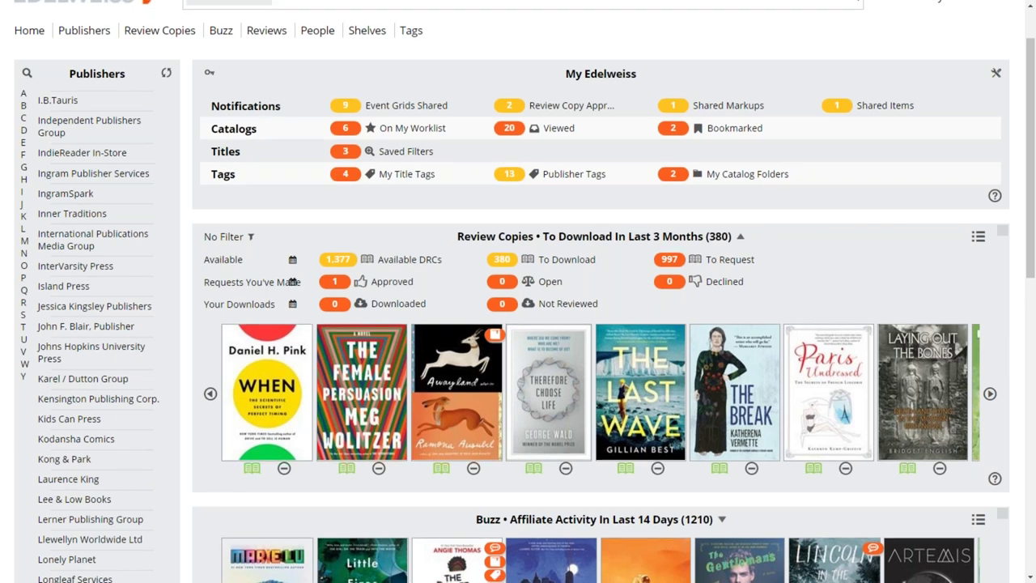
Show the Buzz breakdown: 3 friend, 0 account, 1,210 affiliate activity, 166 honors.
scroll(508, 242, "down", 1)
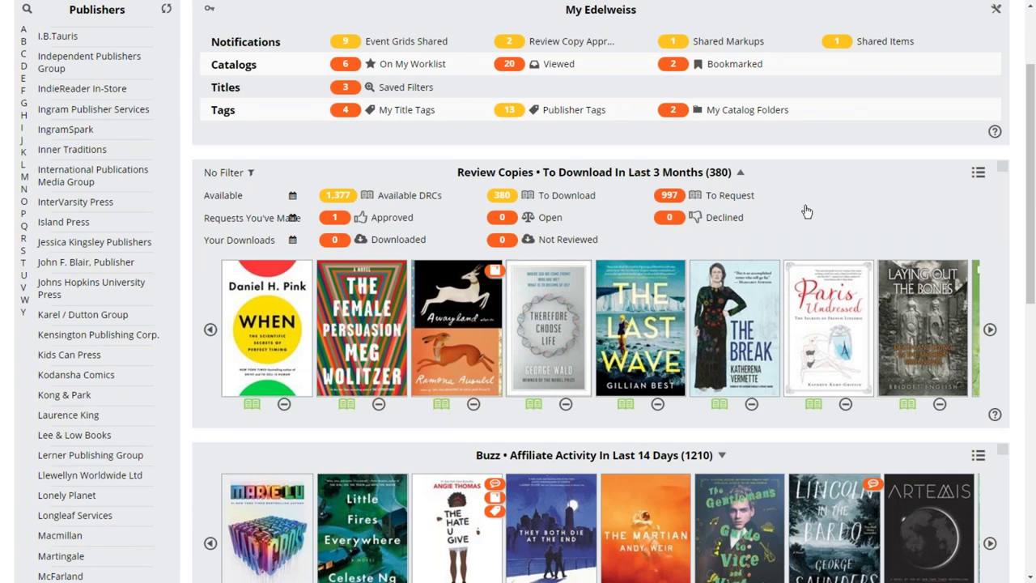
scroll(807, 211, "down", 1)
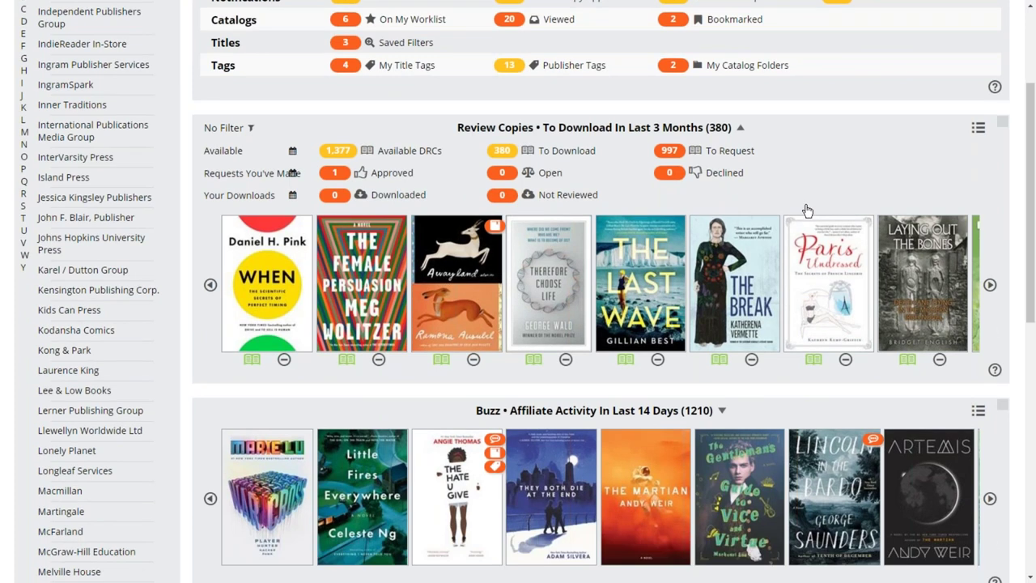
scroll(807, 211, "down", 3)
left_click(623, 265)
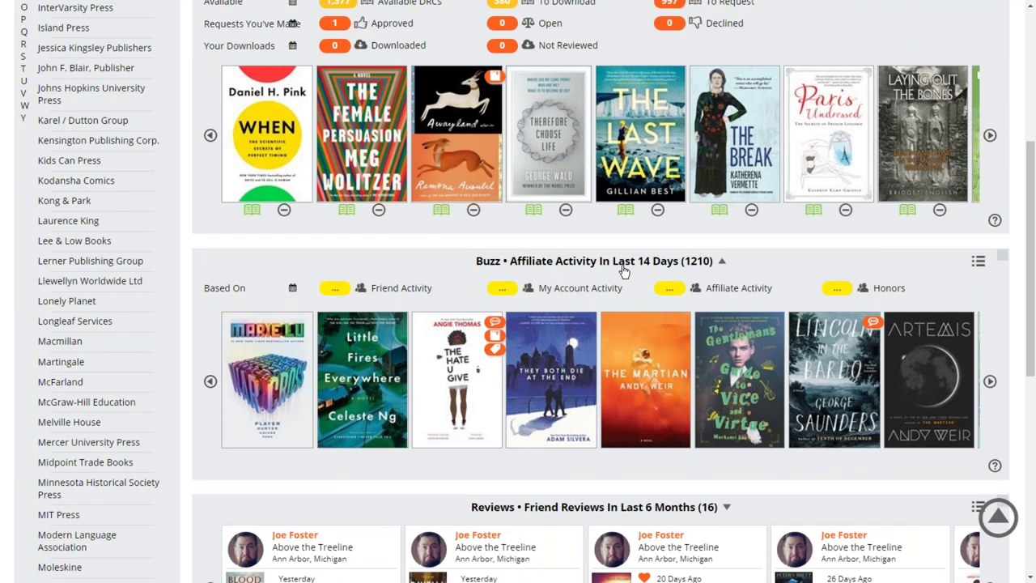
scroll(292, 139, "up", 3)
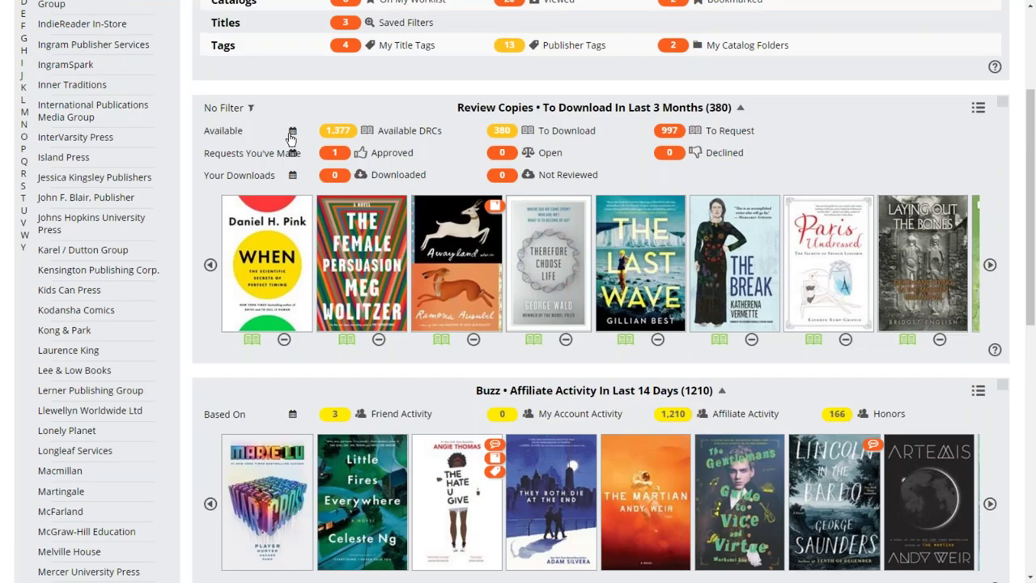
Set the to-download Review Copies time frame to In Last 7 Days, leaving 35 titles.
left_click(291, 133)
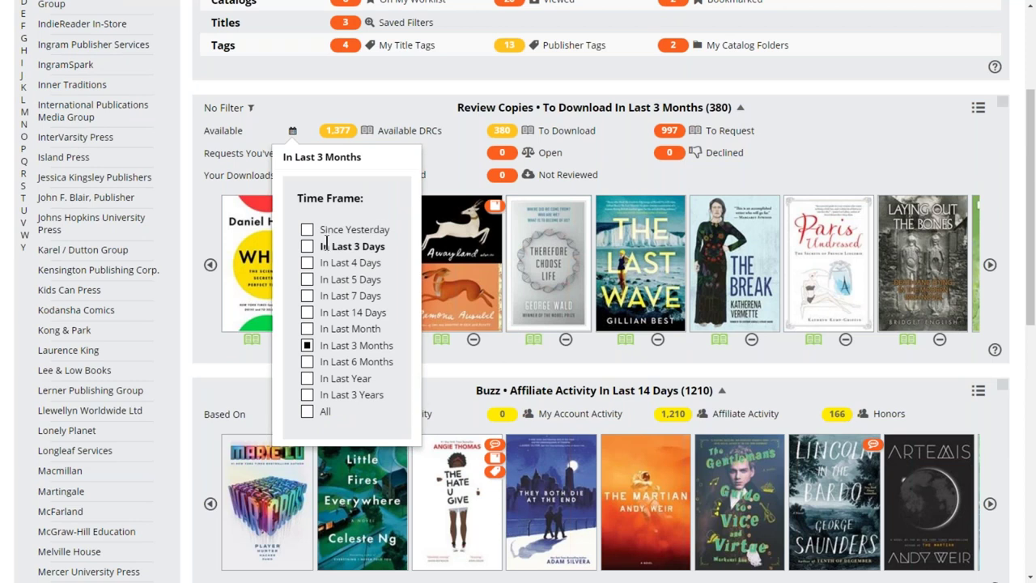
left_click(307, 298)
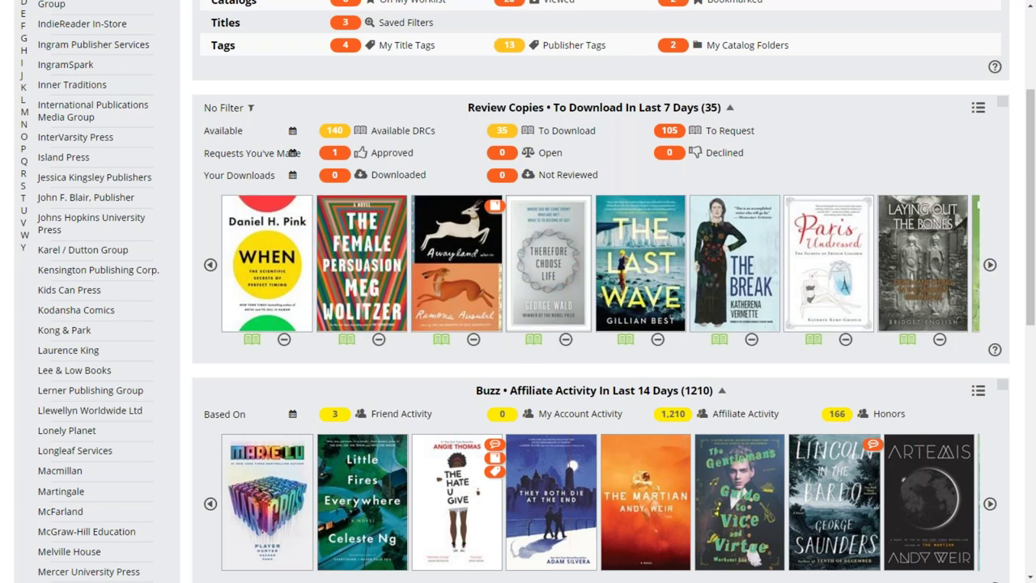
mouse_move(797, 212)
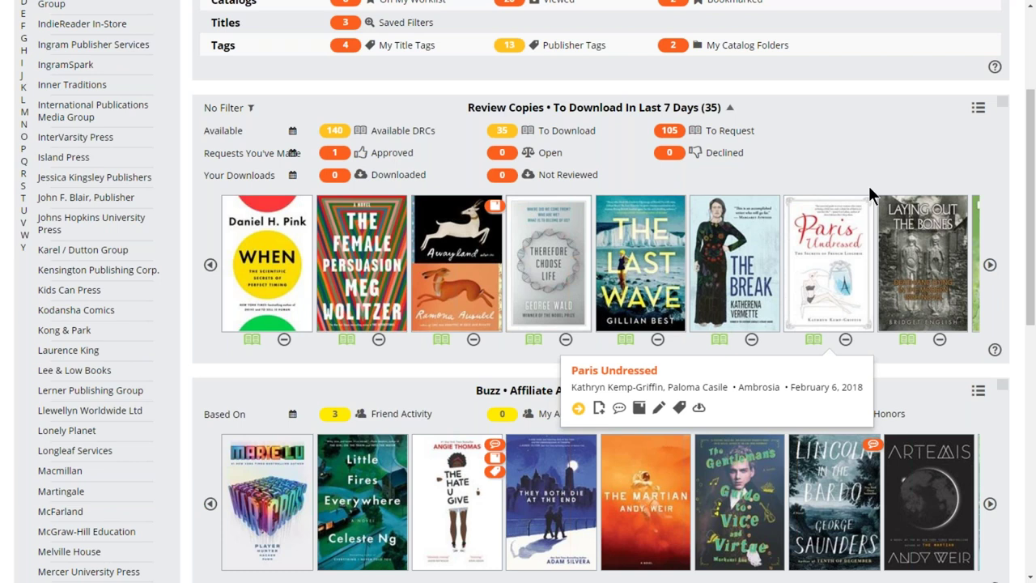
scroll(870, 195, "down", 1)
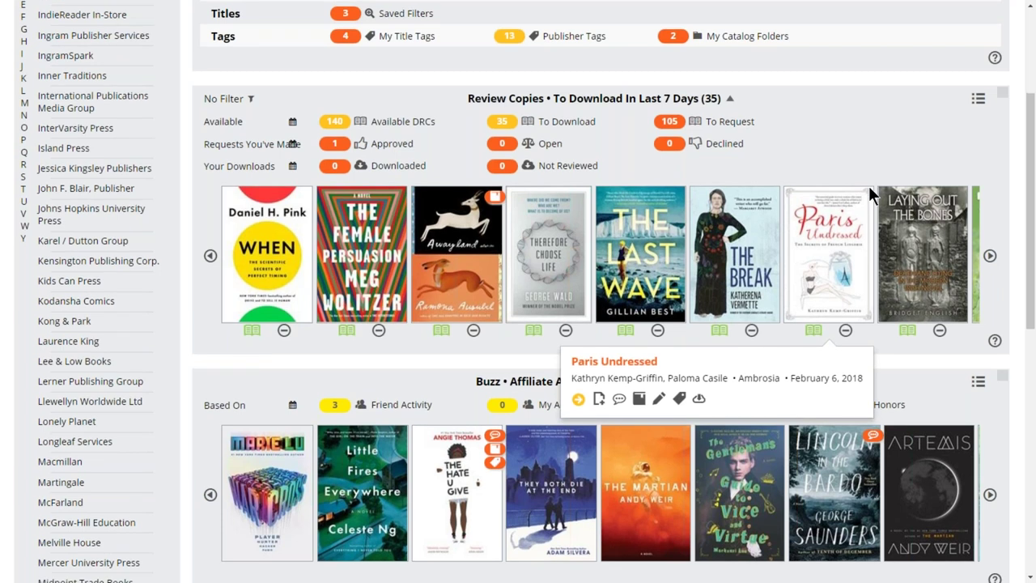
scroll(871, 194, "down", 1)
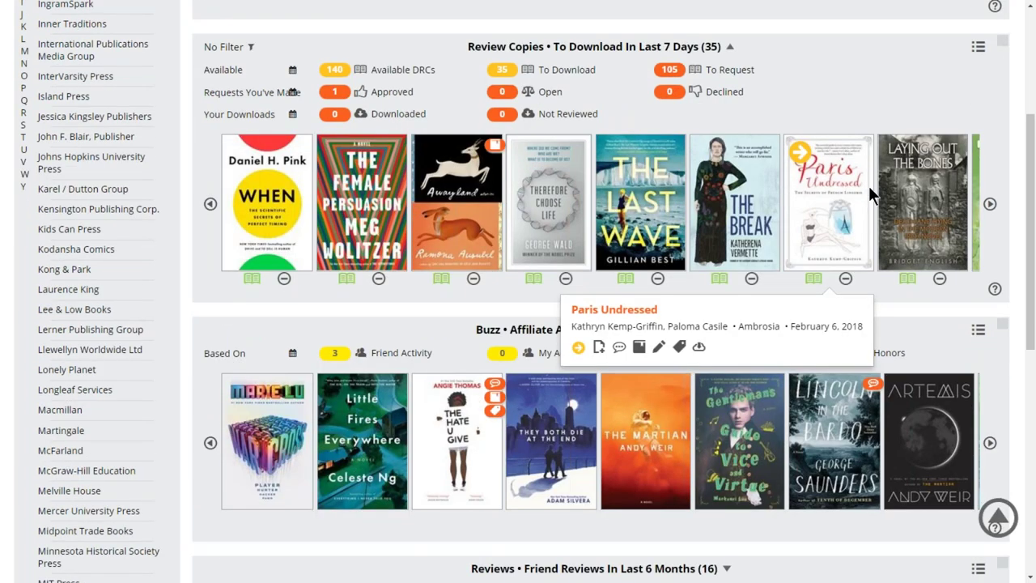
scroll(869, 186, "up", 3)
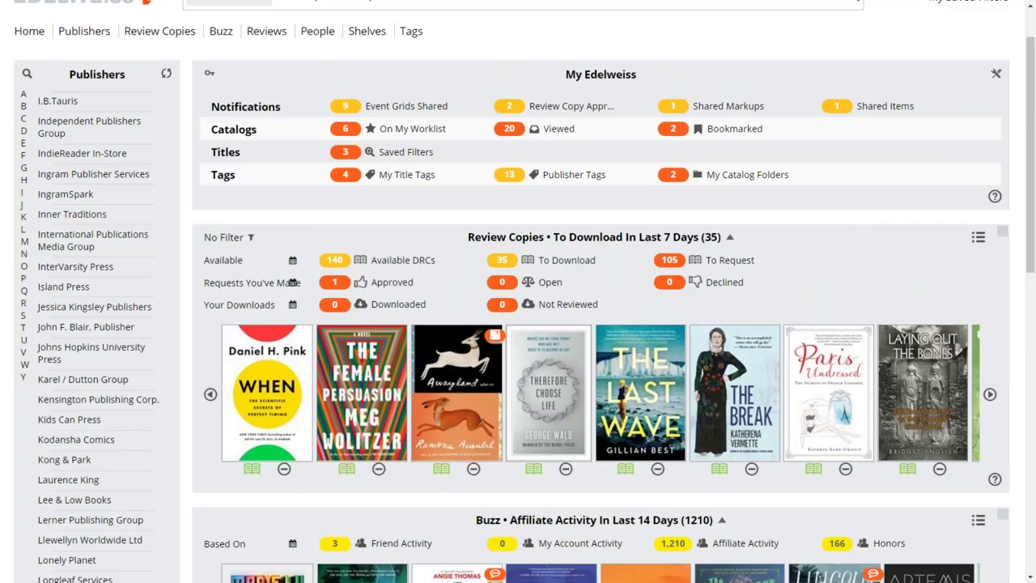
scroll(767, 220, "up", 1)
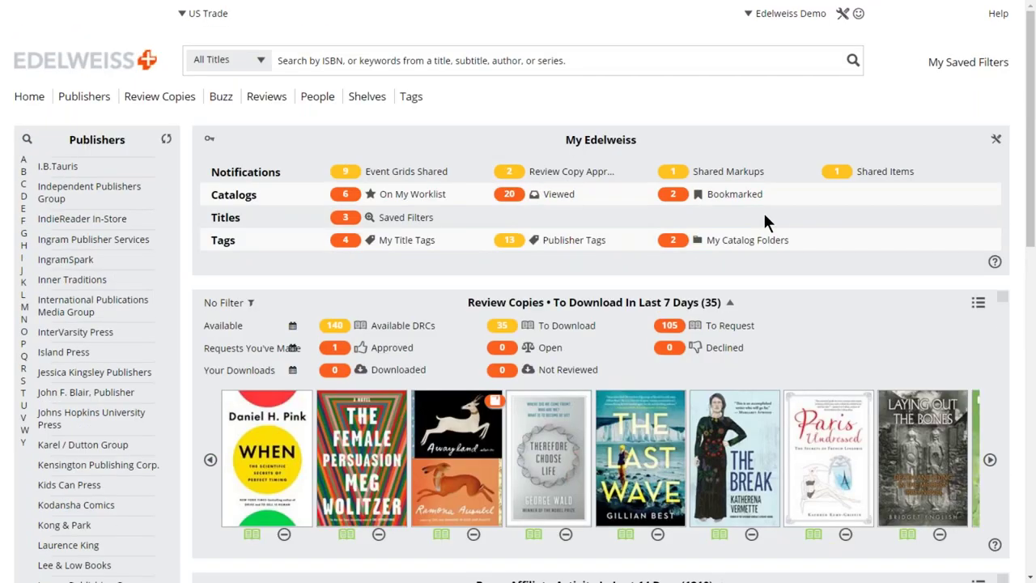
Open My Saved Filters and begin a new filter with Add New Filter.
left_click(953, 65)
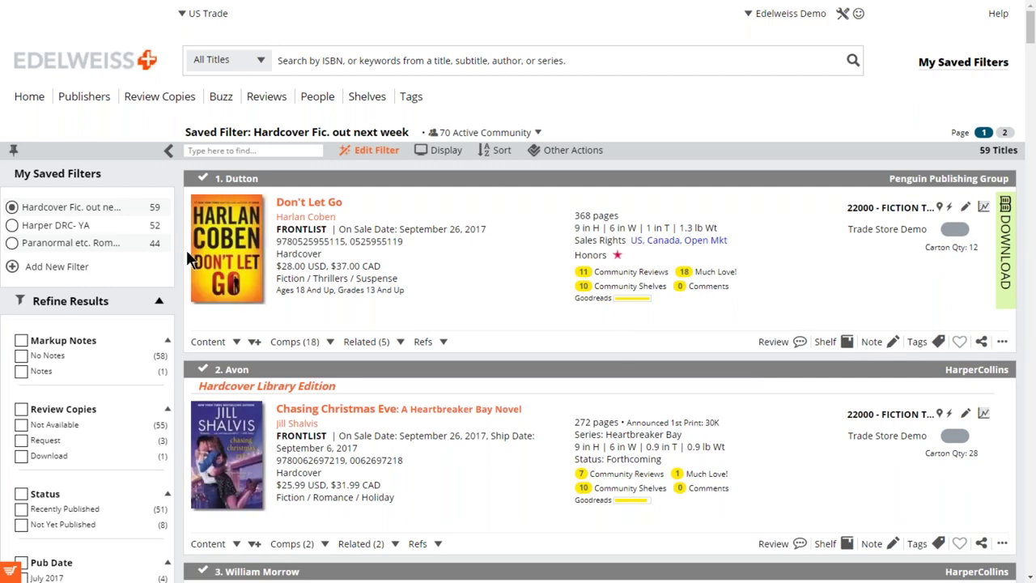
left_click(13, 267)
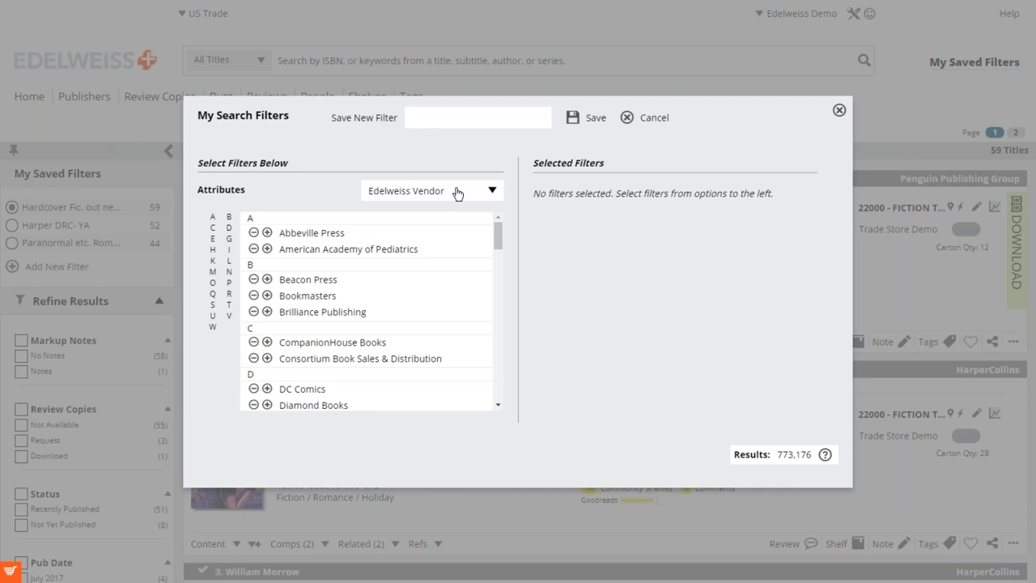
Switch the filter attribute type from vendor to Subject.
left_click(458, 191)
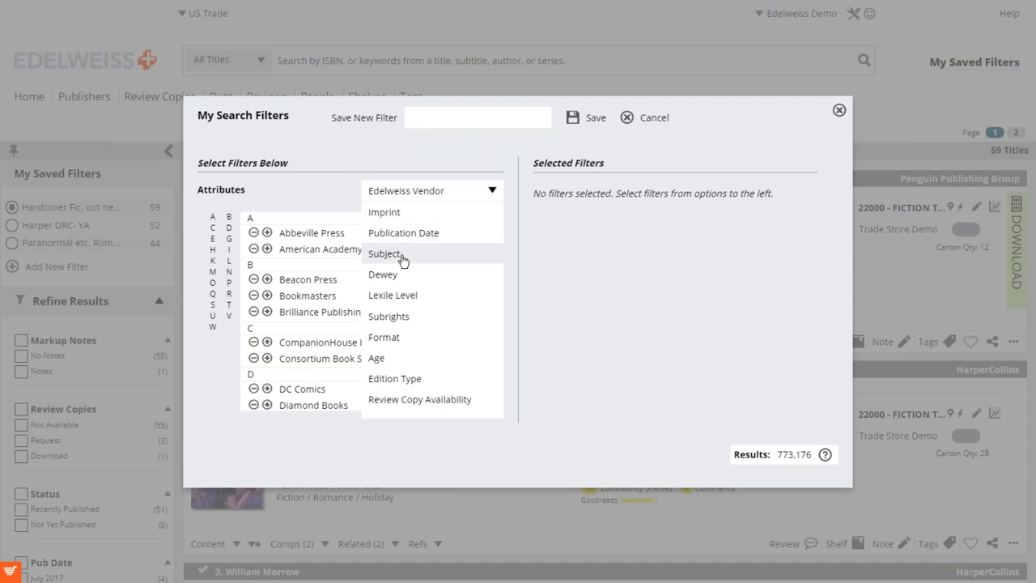
left_click(403, 260)
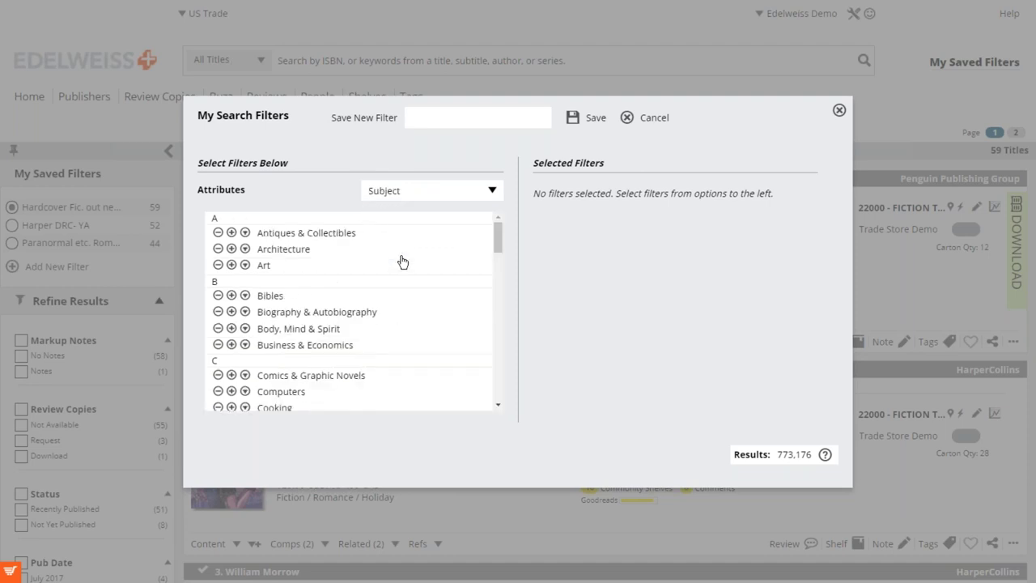
scroll(402, 260, "down", 1)
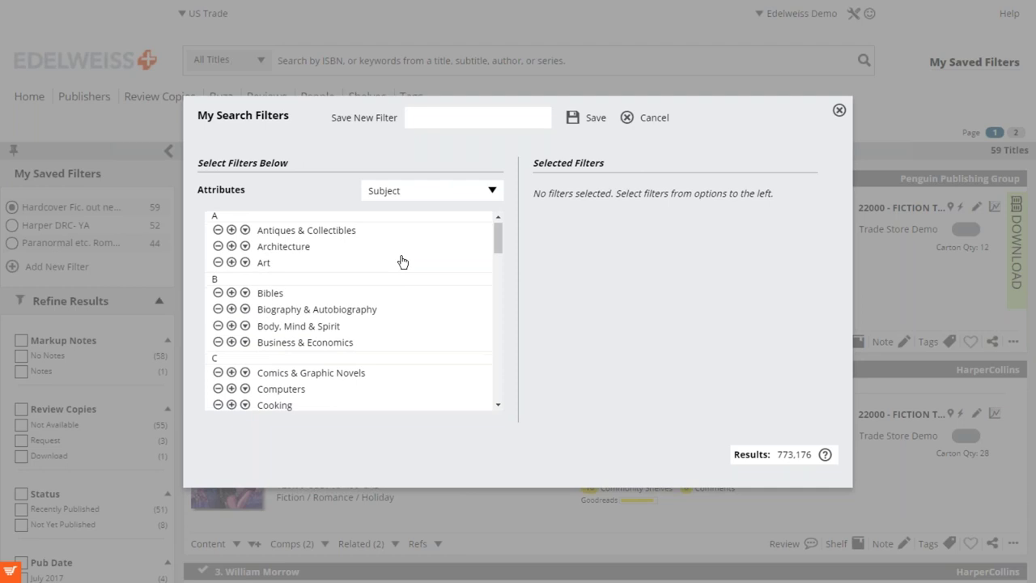
scroll(402, 260, "down", 2)
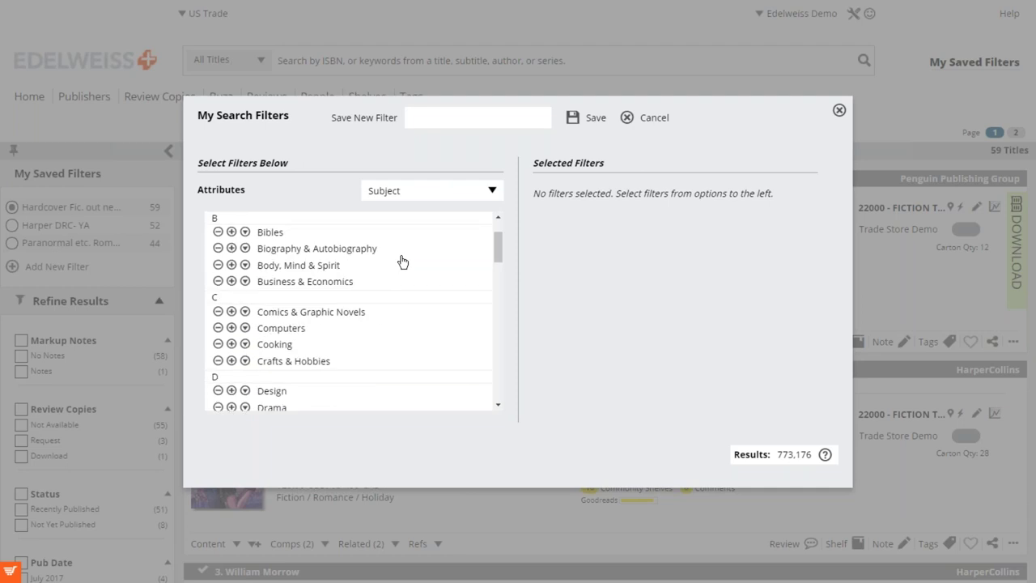
scroll(378, 247, "up", 2)
scroll(379, 246, "down", 7)
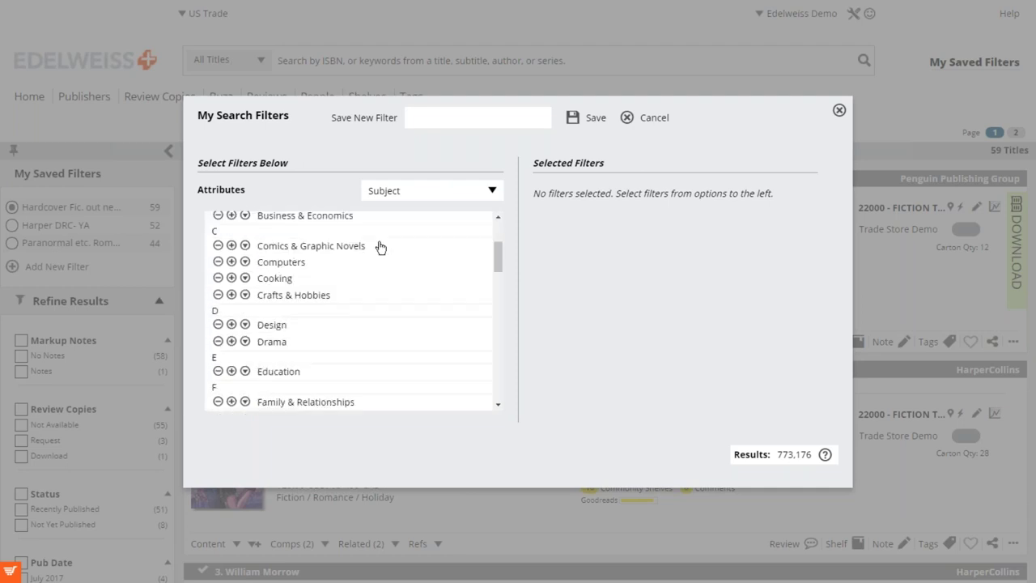
scroll(380, 247, "down", 1)
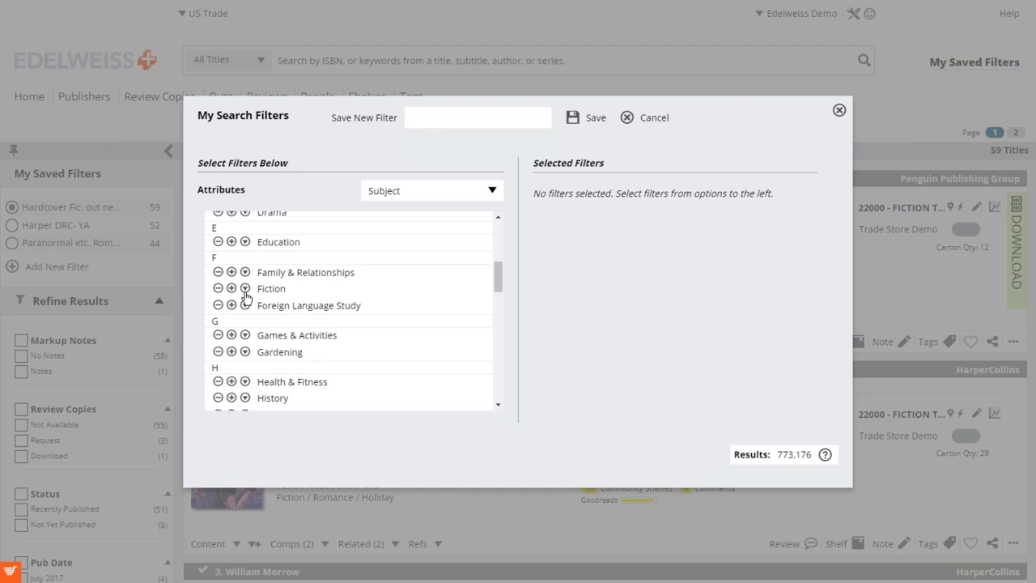
Add Dark Fantasy under Fiction > Fantasy as a subject filter, narrowing to 279 results.
left_click(245, 290)
scroll(332, 310, "down", 5)
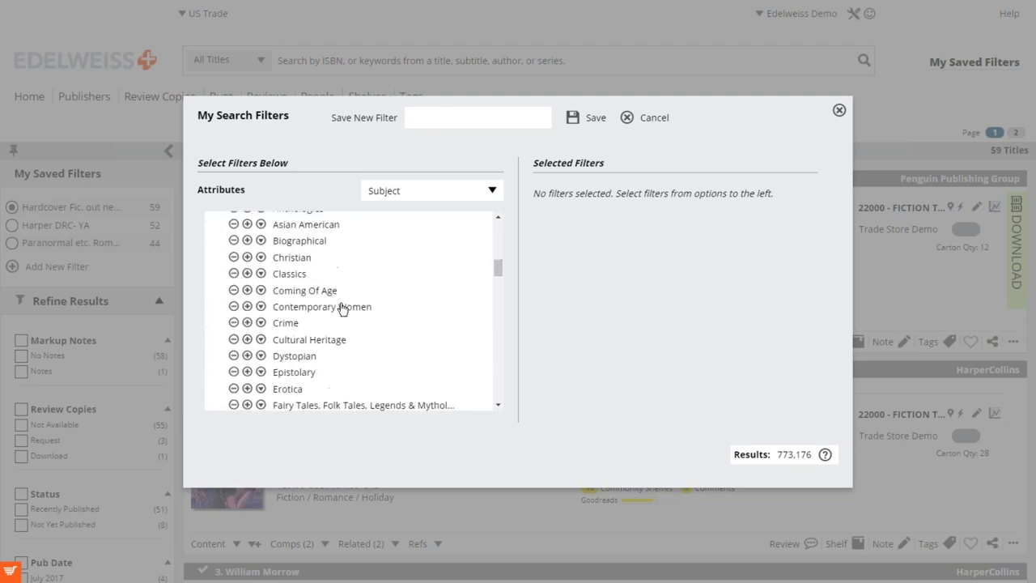
scroll(344, 308, "down", 3)
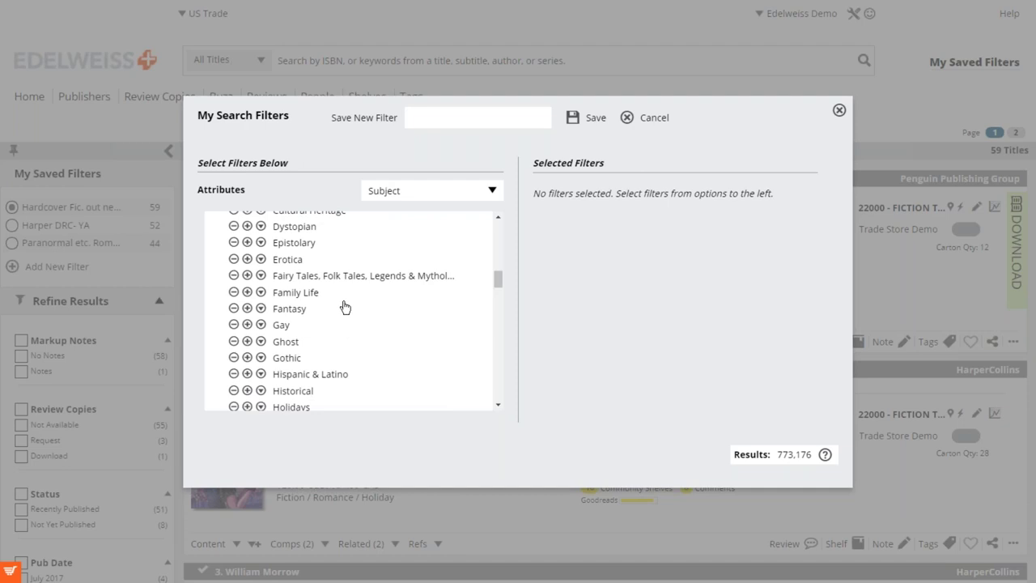
left_click(262, 310)
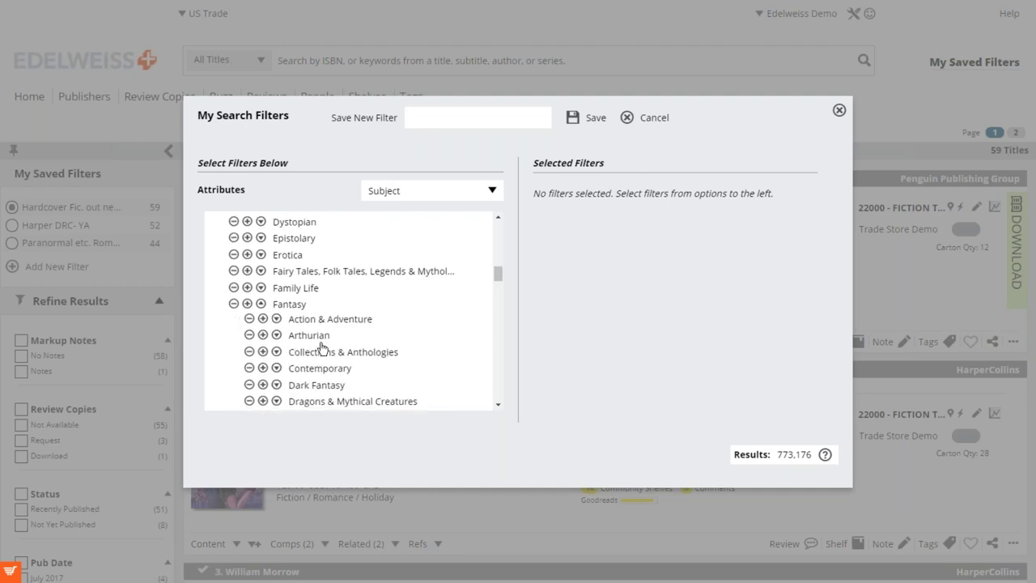
scroll(323, 348, "down", 1)
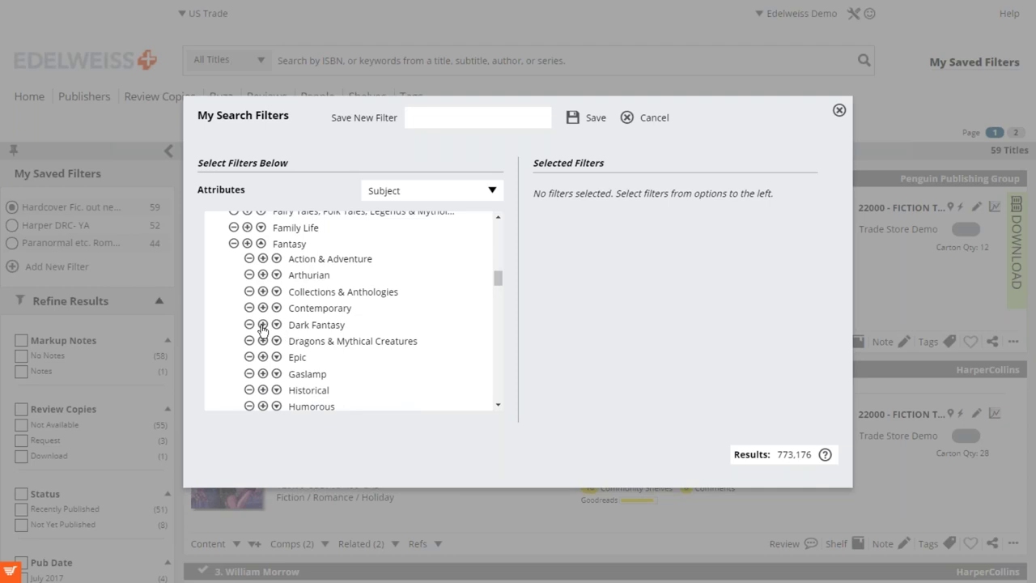
left_click(263, 325)
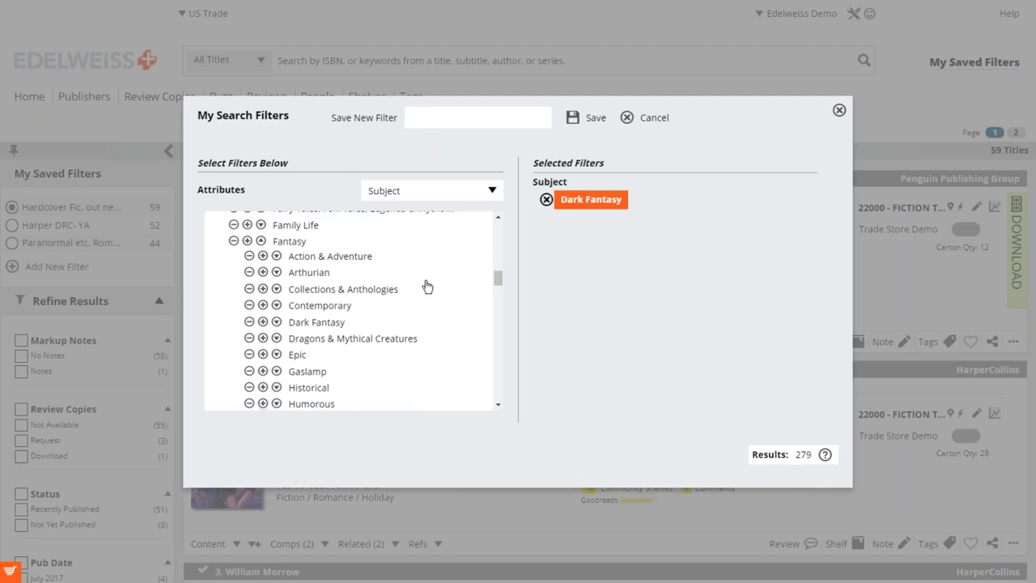
scroll(427, 286, "down", 1)
scroll(427, 286, "down", 1)
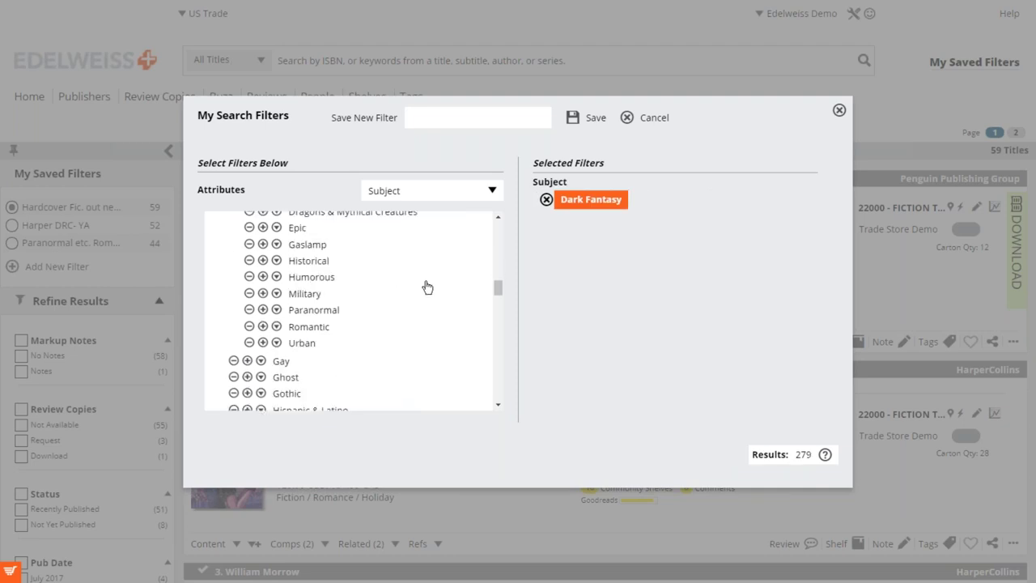
scroll(392, 324, "up", 1)
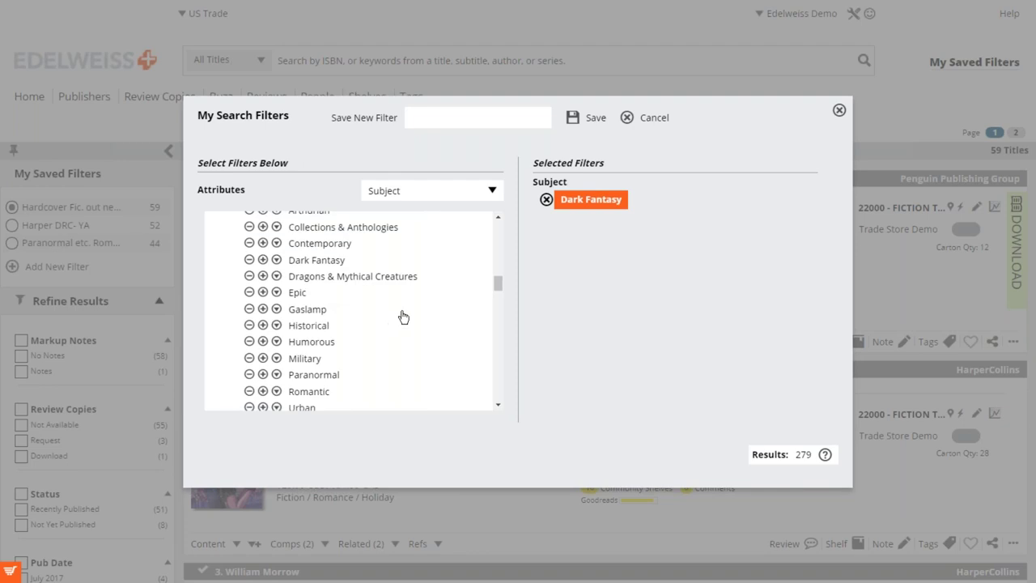
left_click(441, 123)
Save the filter as 'Dark Fantasy', listing its 279 titles.
type("Dark Fantasy")
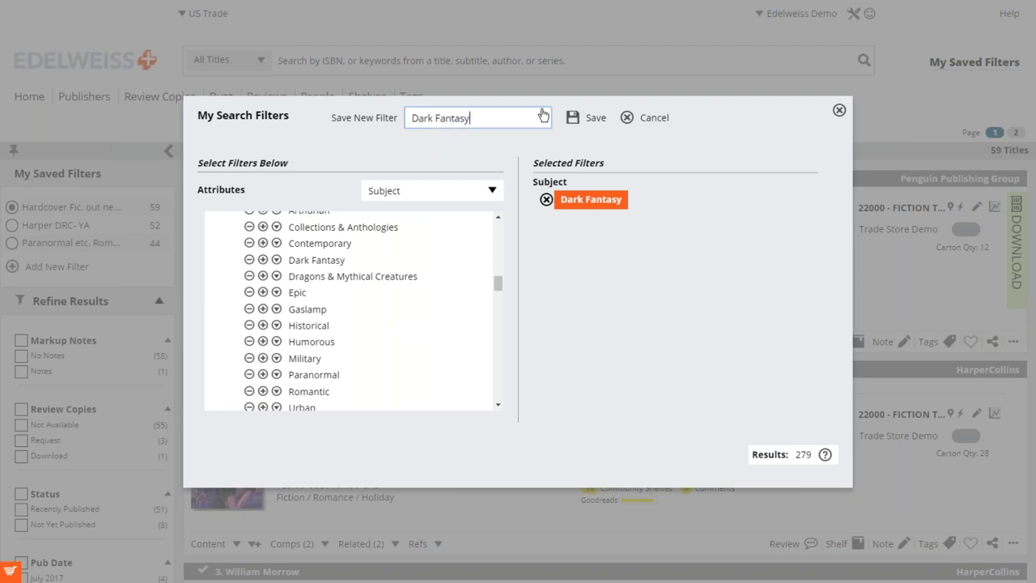
left_click(575, 120)
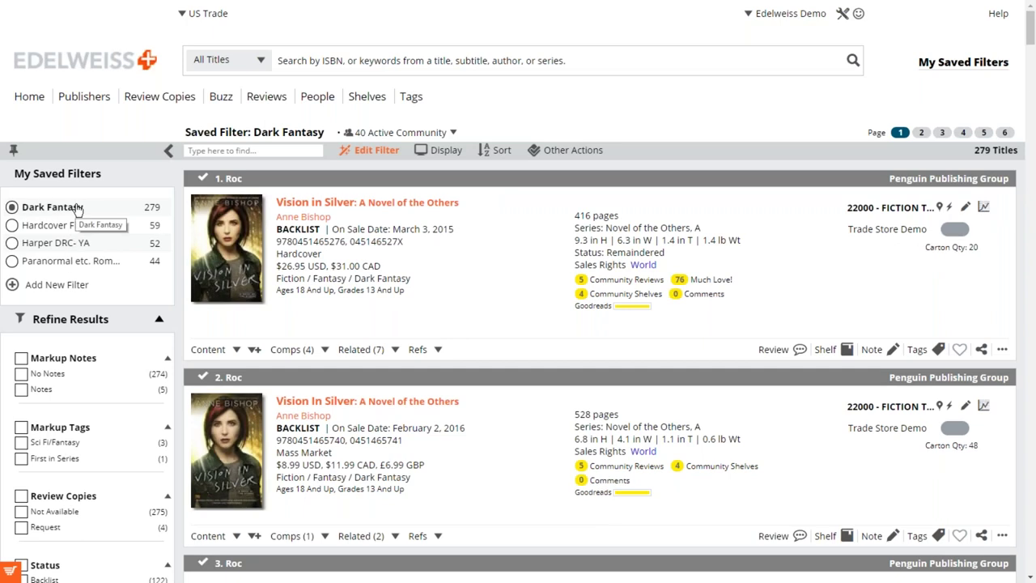
Add a Hardcover Format condition to the Dark Fantasy filter (42 results), then switch attributes to Publication Date.
left_click(363, 154)
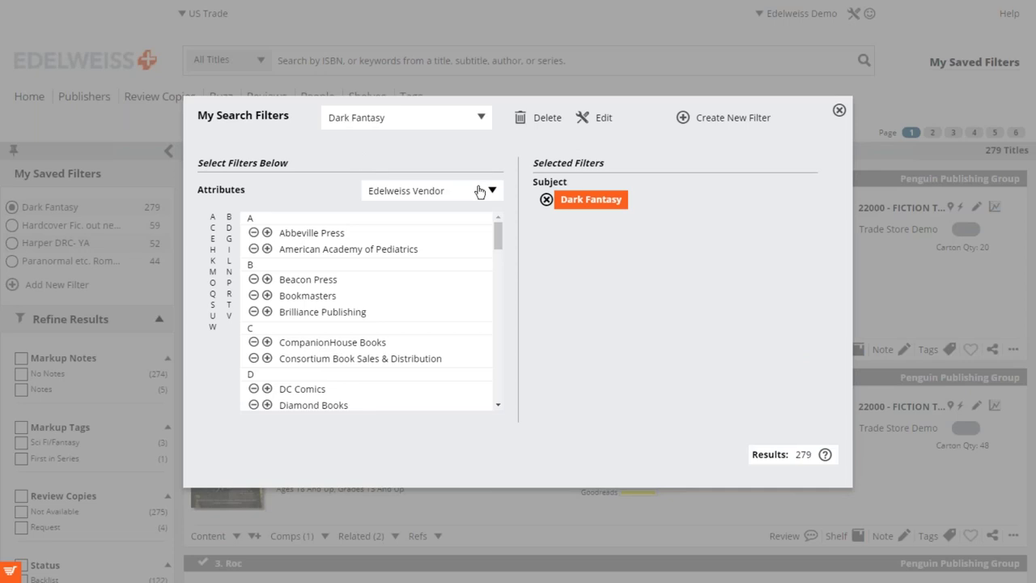
left_click(477, 193)
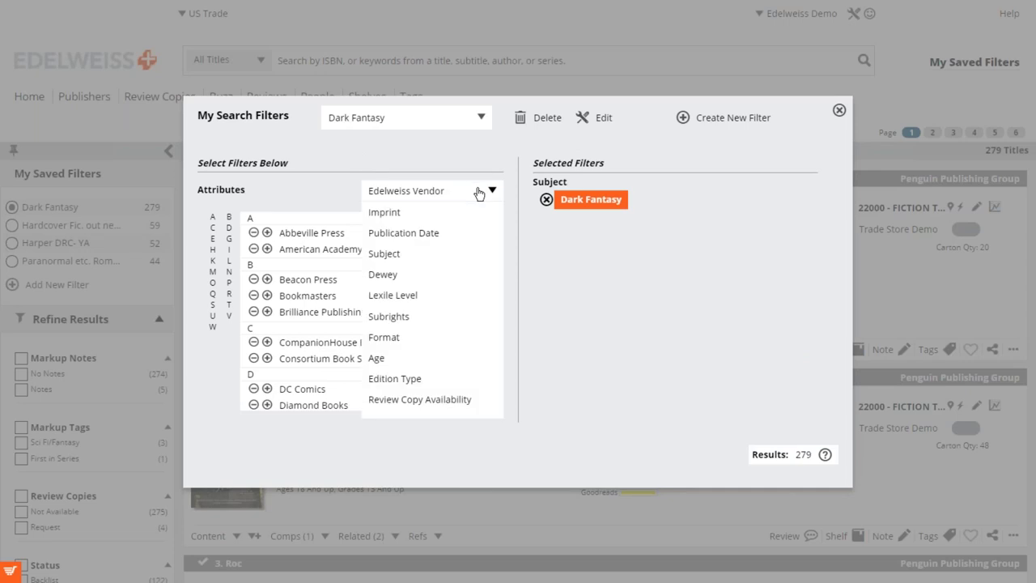
left_click(409, 345)
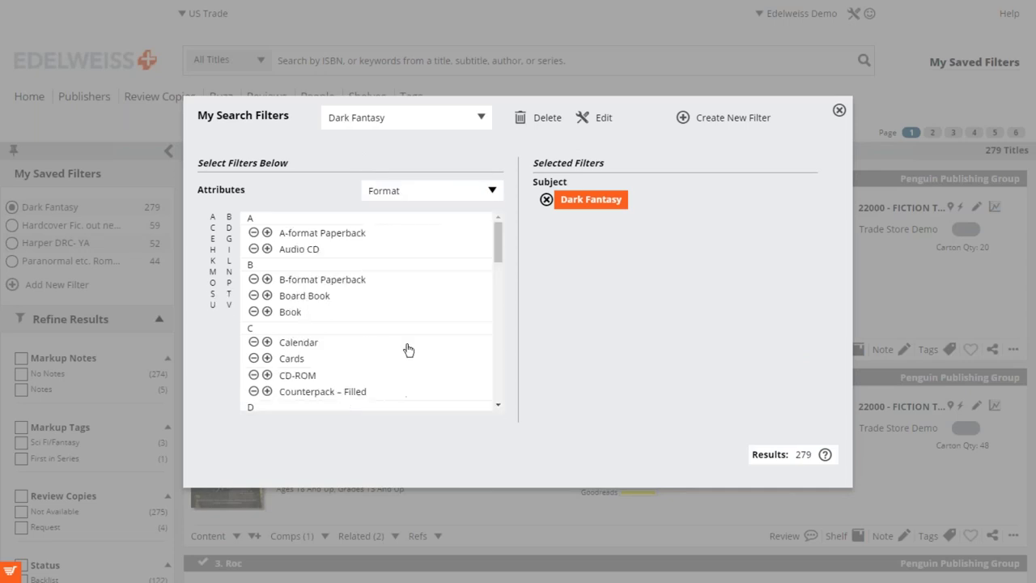
scroll(324, 276, "down", 2)
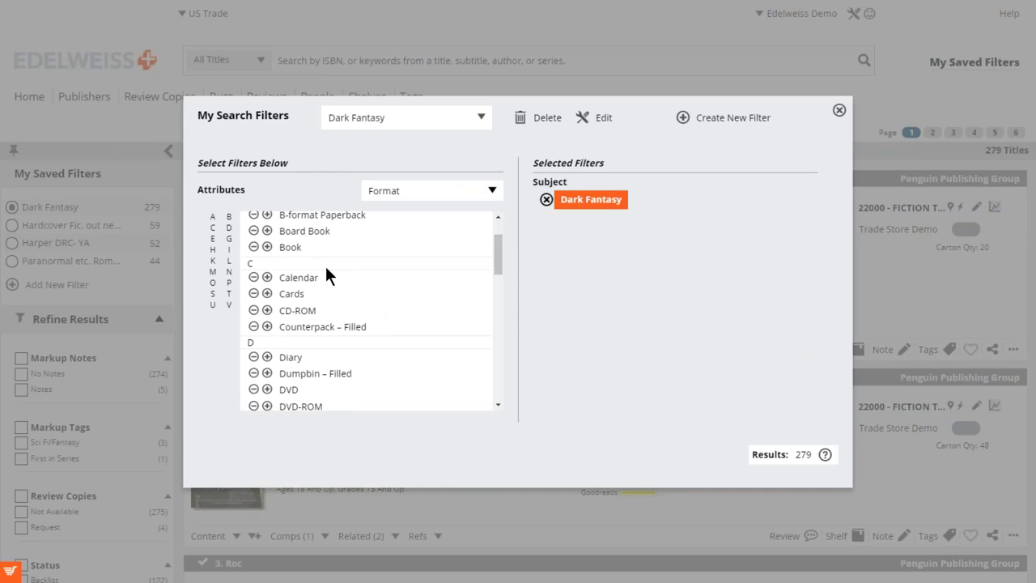
scroll(326, 271, "down", 6)
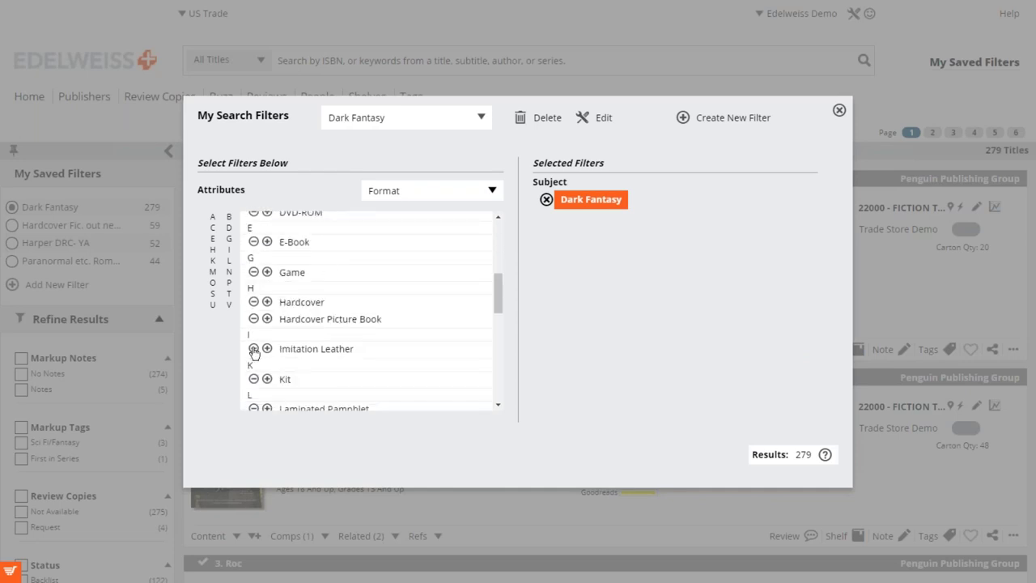
left_click(268, 302)
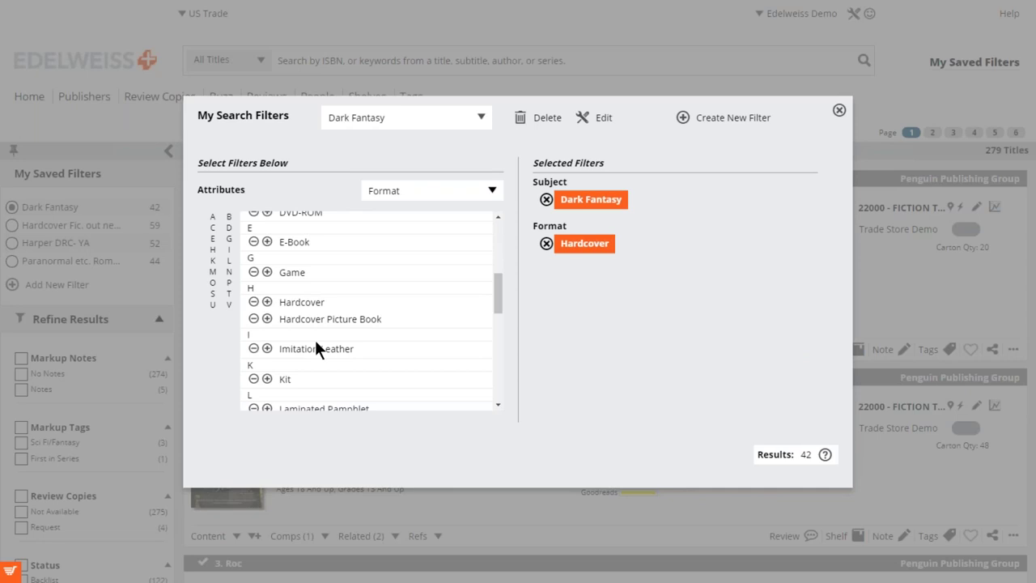
left_click(447, 191)
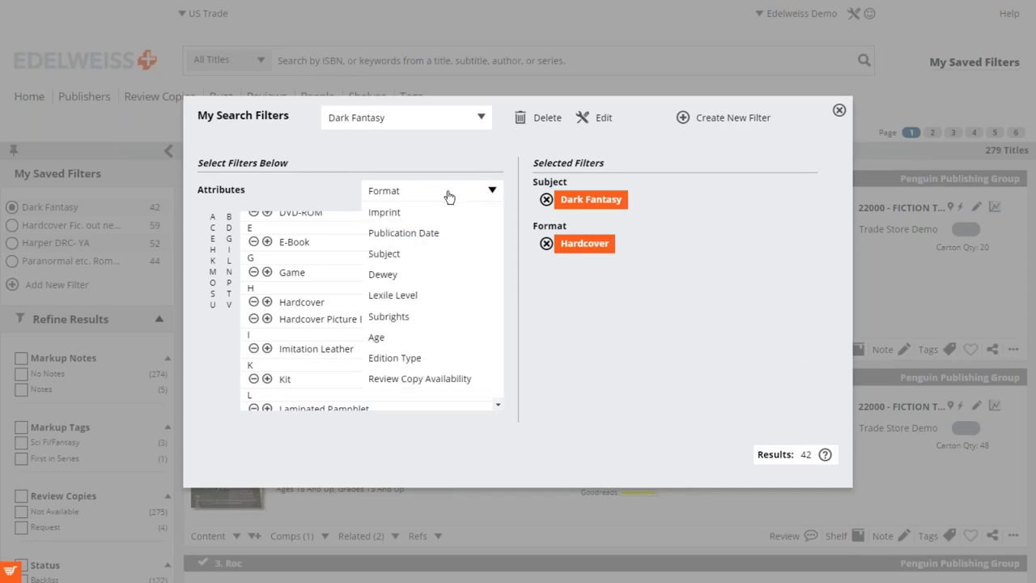
left_click(455, 234)
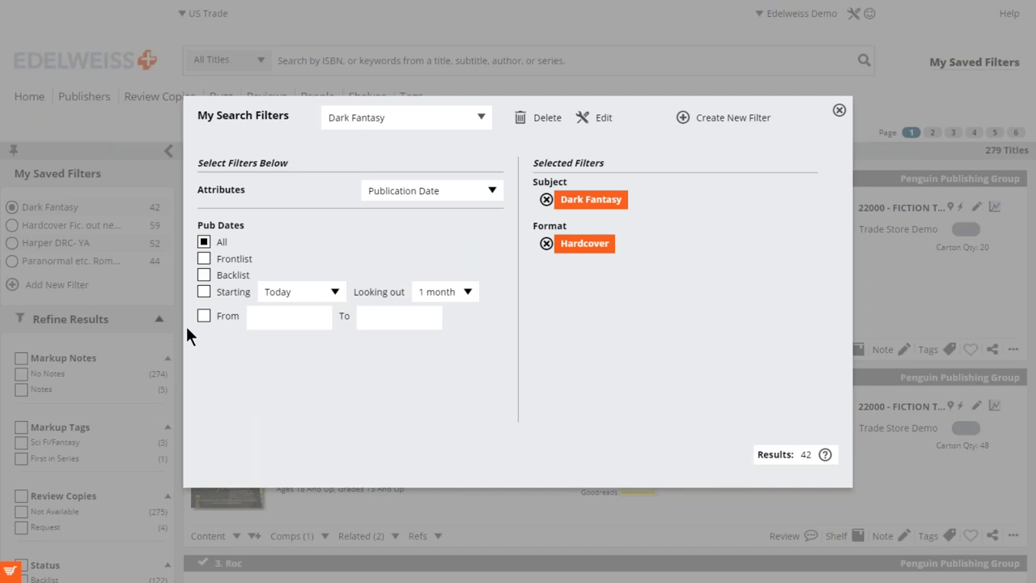
Limit Dark Fantasy to titles publishing from today through 1 month, drop Hardcover, and view the 8 matches.
left_click(204, 291)
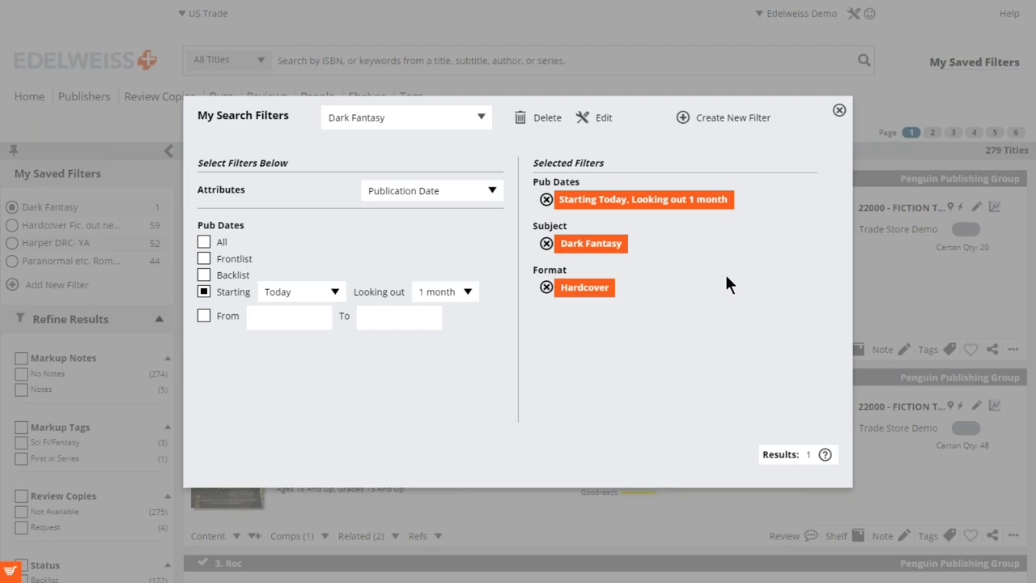
left_click(546, 287)
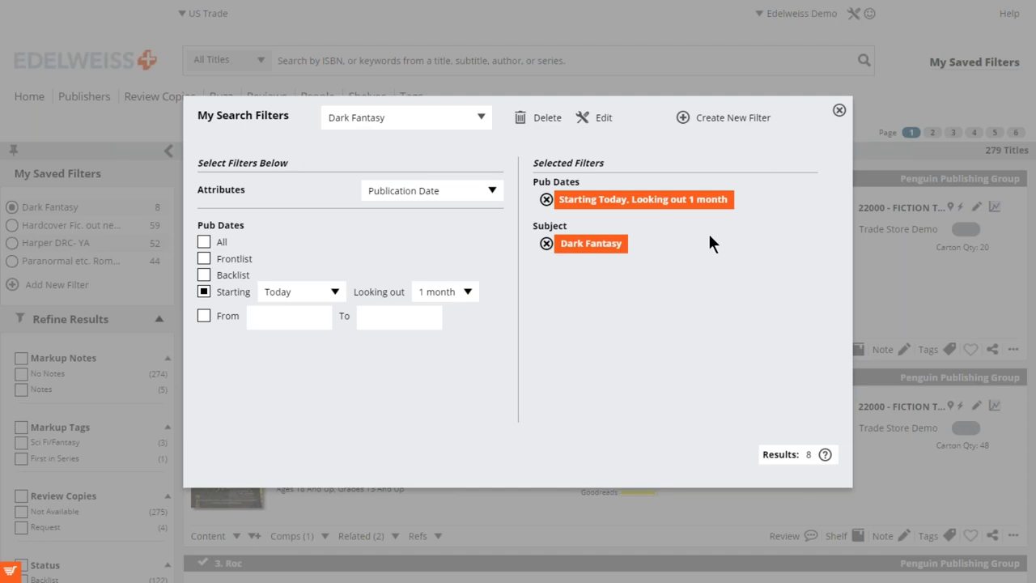
left_click(839, 112)
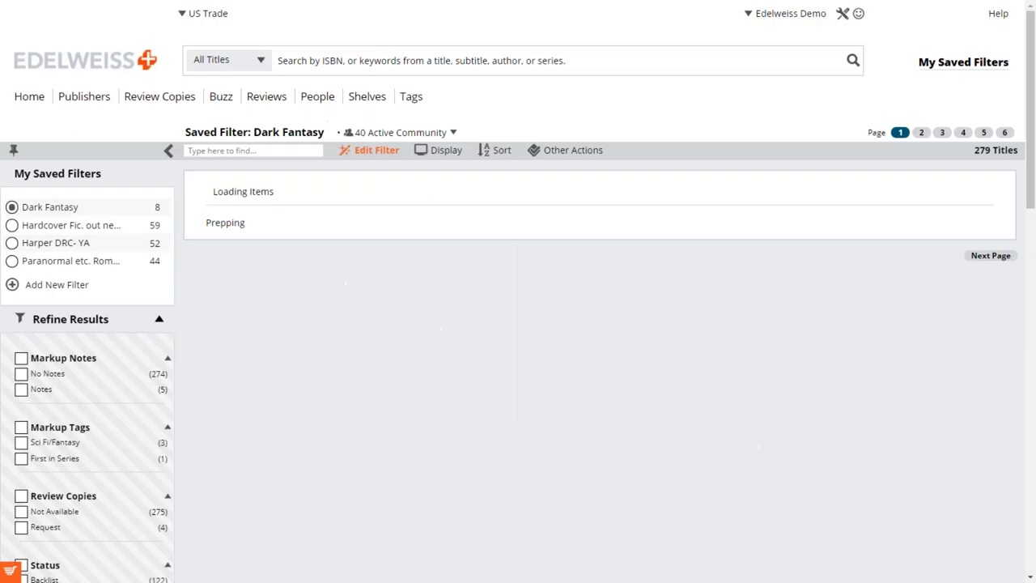
Return to the Edelweiss+ home dashboard via the logo.
left_click(89, 68)
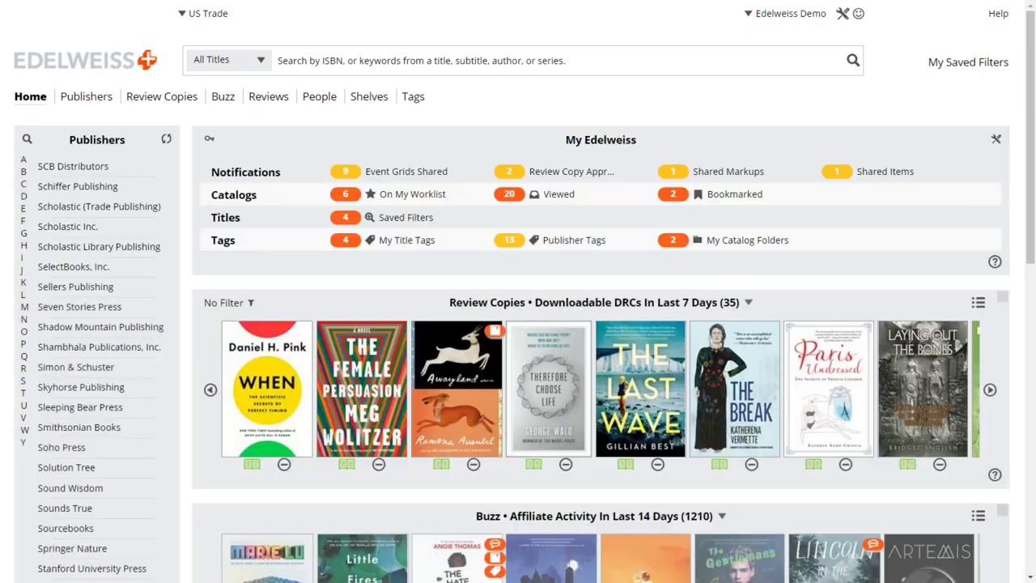
left_click(345, 220)
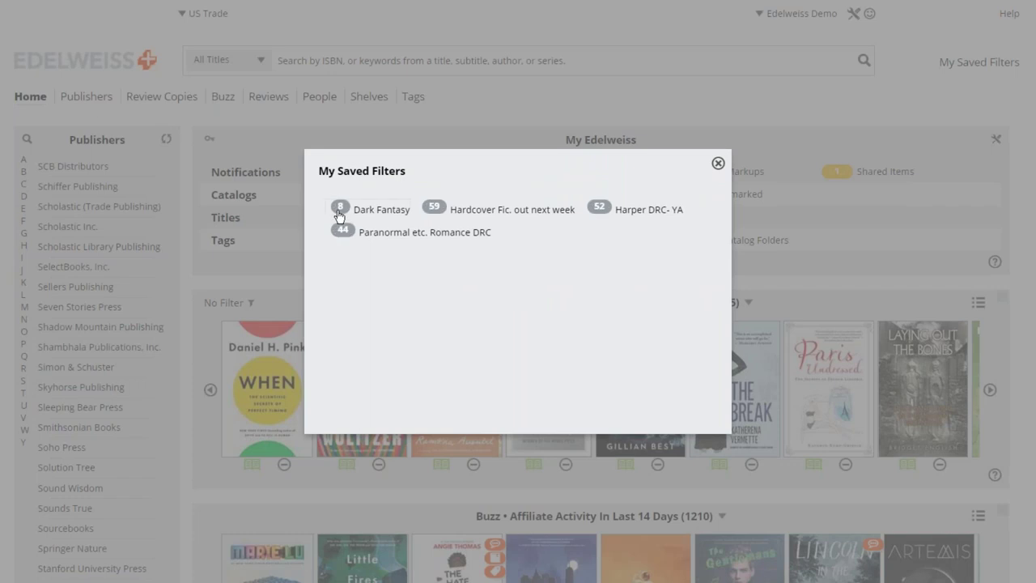
left_click(371, 254)
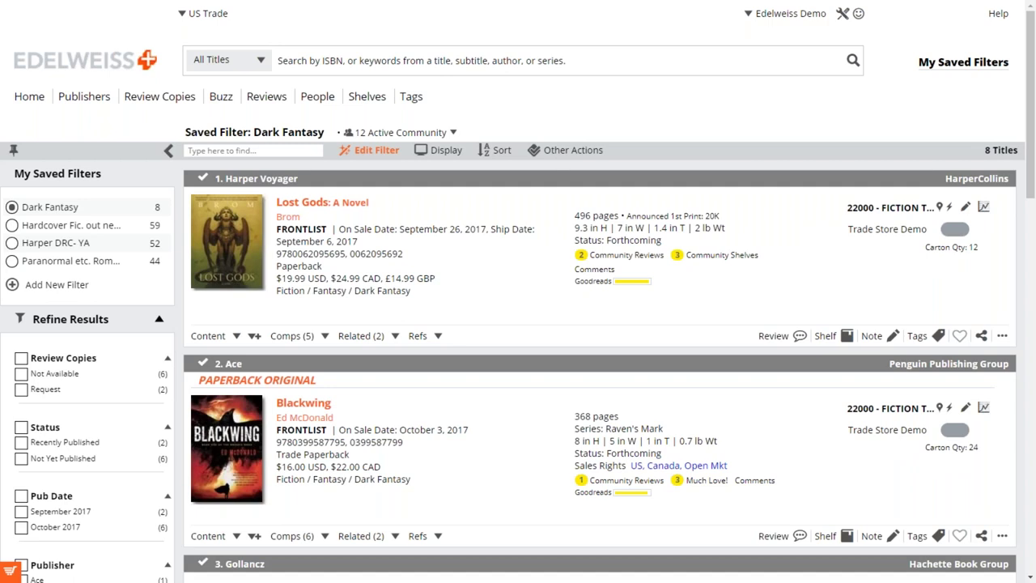
scroll(518, 324, "down", 1)
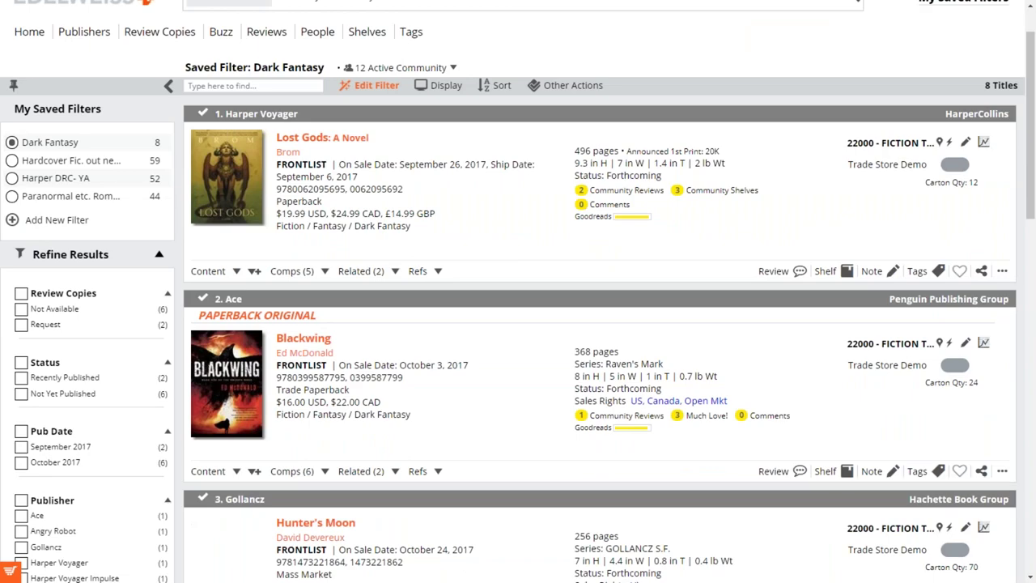
scroll(518, 323, "down", 2)
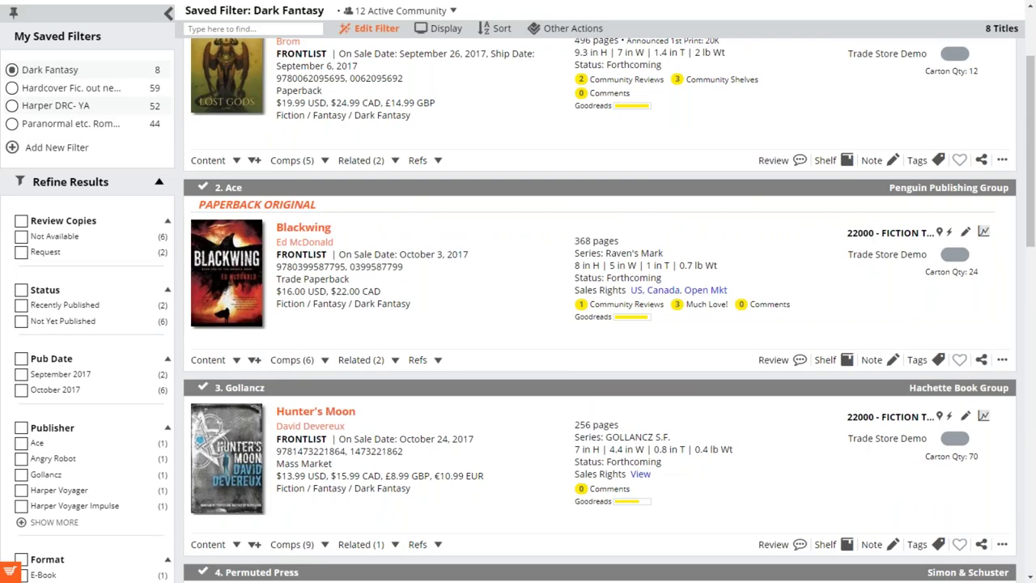
scroll(518, 324, "up", 3)
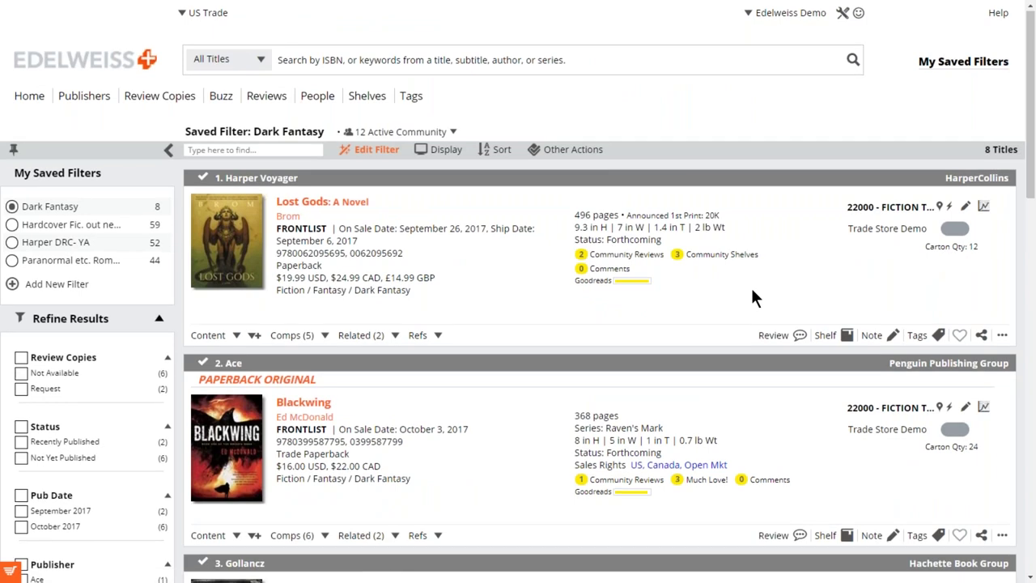
scroll(751, 299, "down", 1)
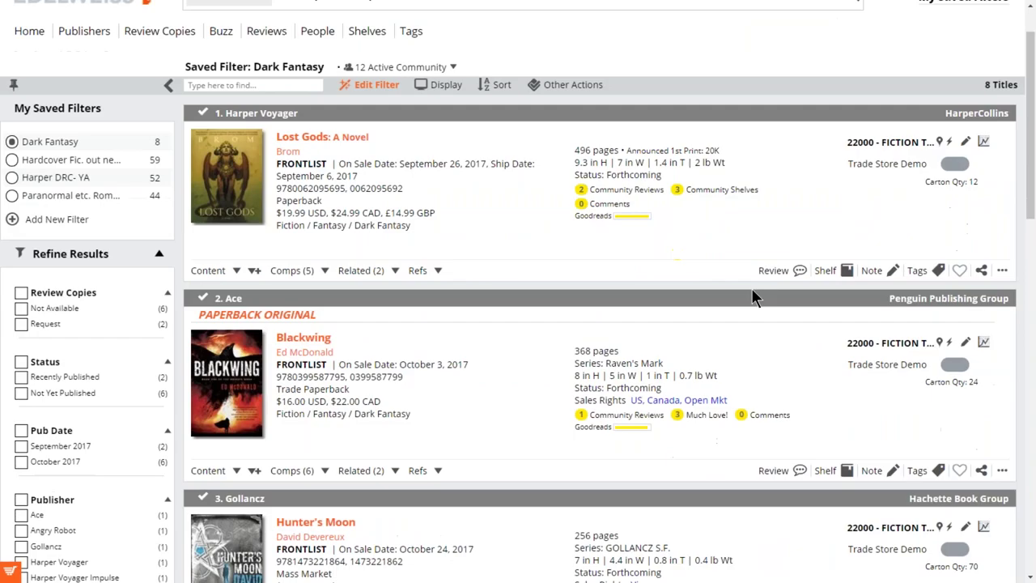
scroll(752, 298, "up", 1)
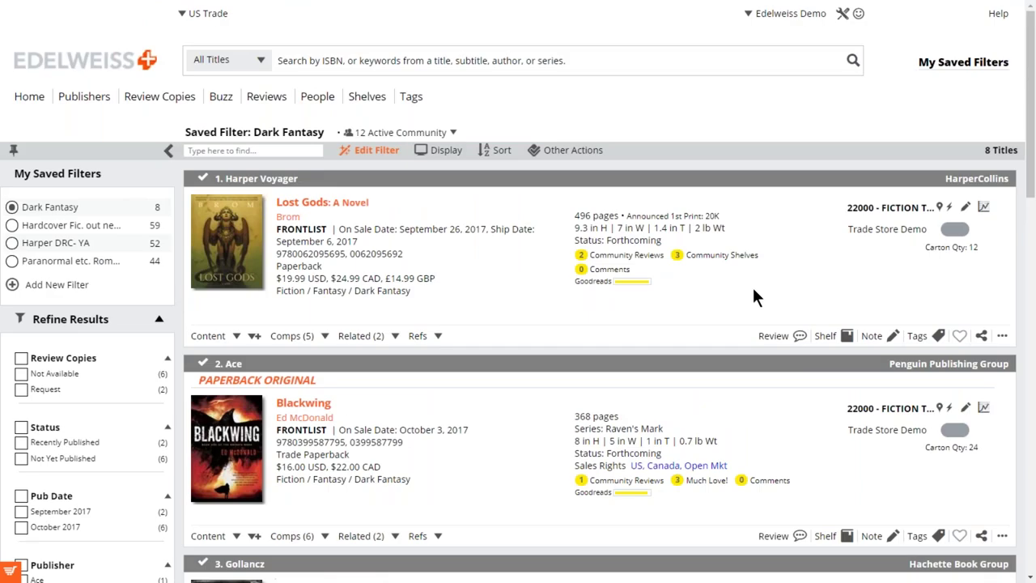
Go to the dashboard and apply the Paranormal etc. Romance DRC filter to Review Copies.
left_click(114, 60)
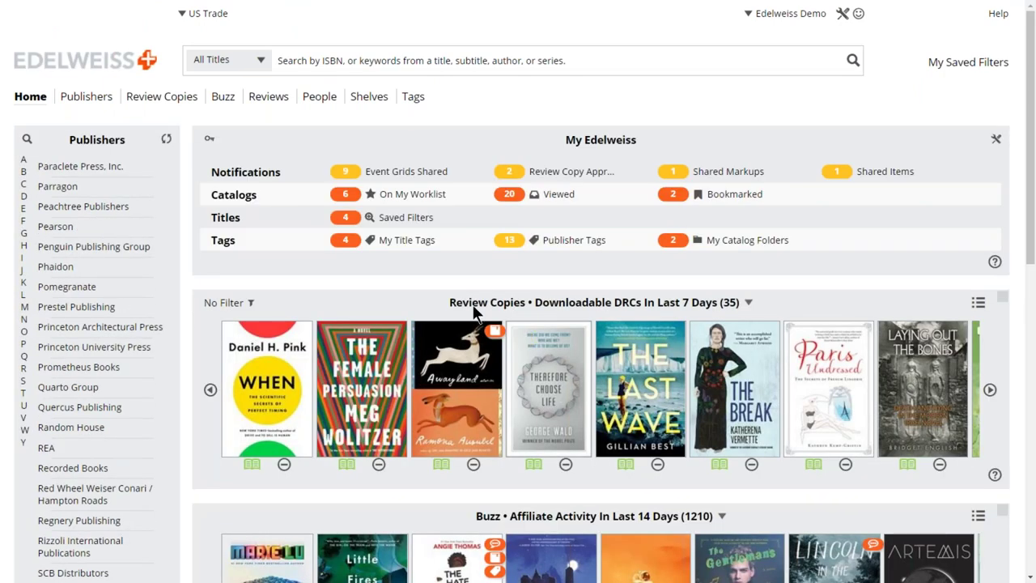
left_click(248, 306)
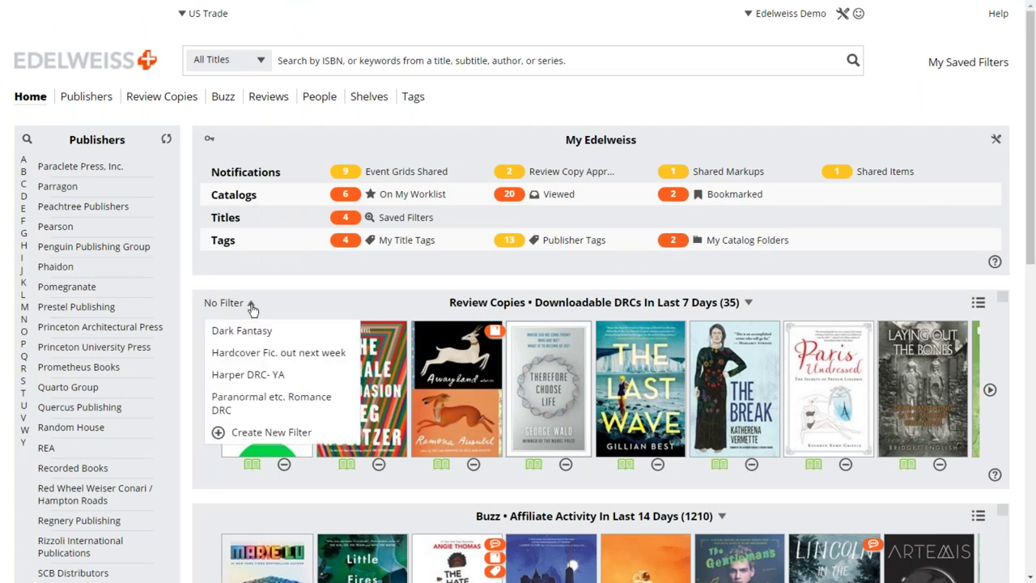
left_click(235, 403)
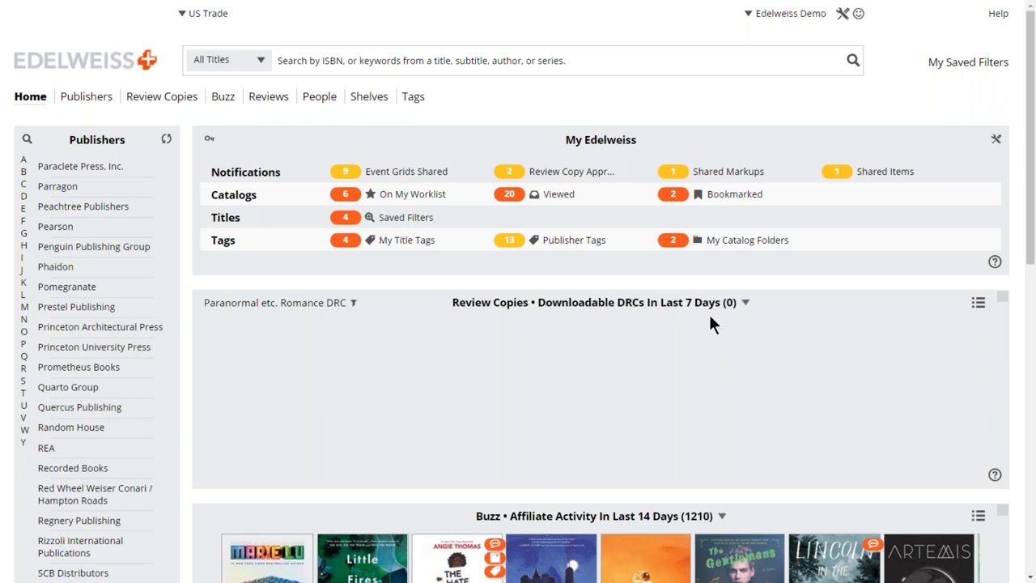
Expand the Review Copies panel and set its time frame to the last 6 months.
left_click(745, 303)
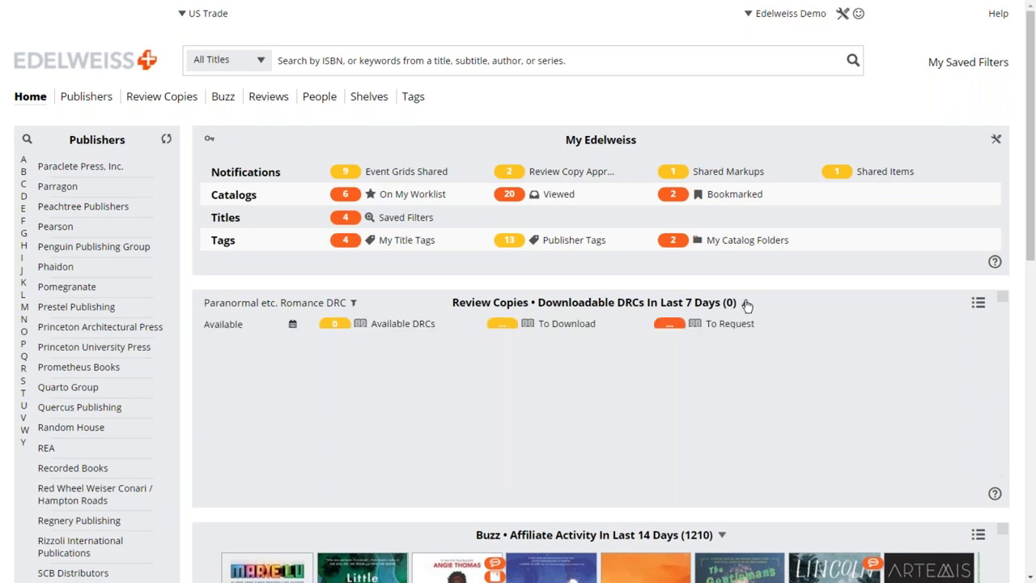
left_click(293, 327)
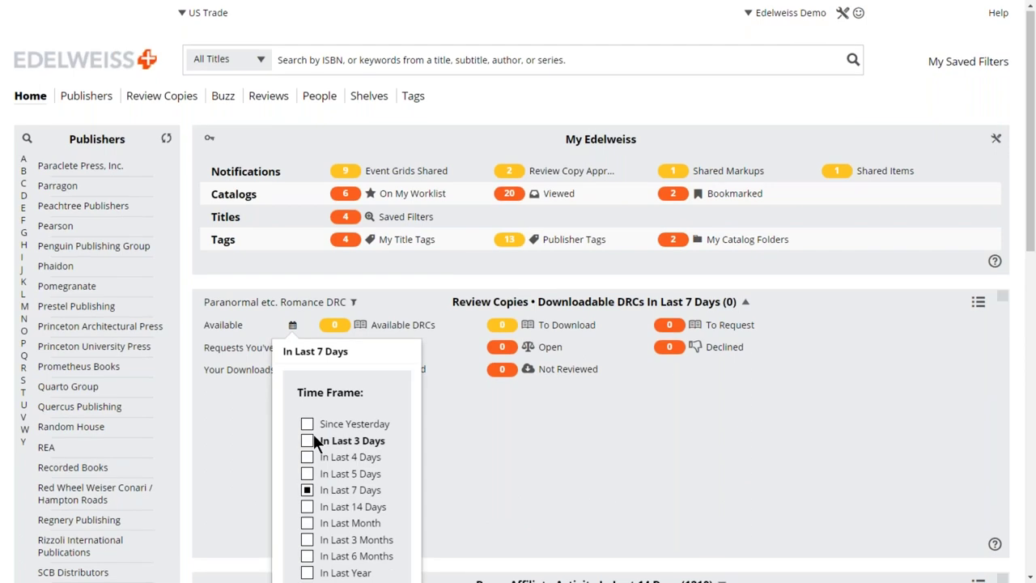
scroll(313, 437, "down", 1)
left_click(356, 492)
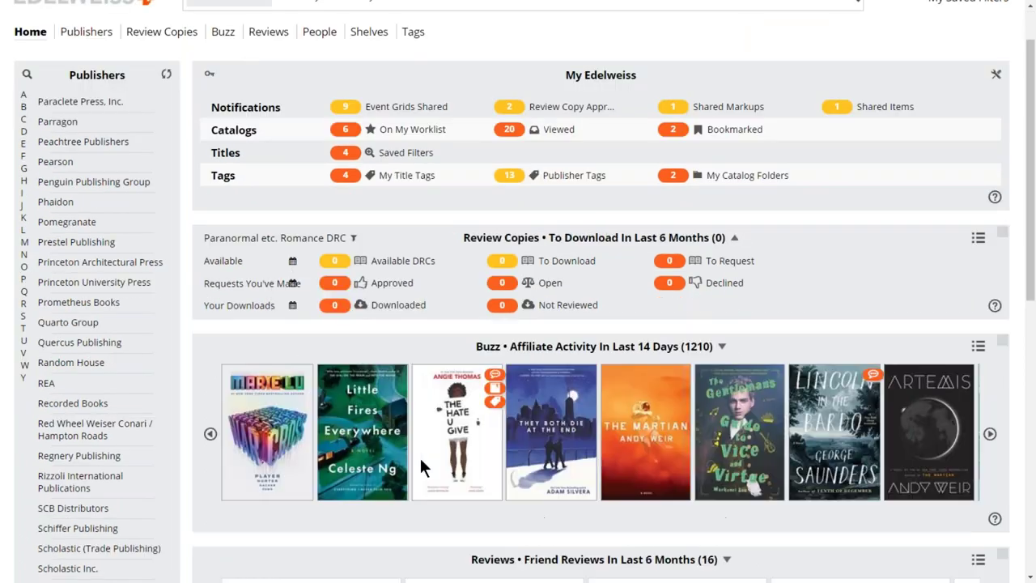
scroll(746, 285, "down", 1)
scroll(315, 334, "up", 1)
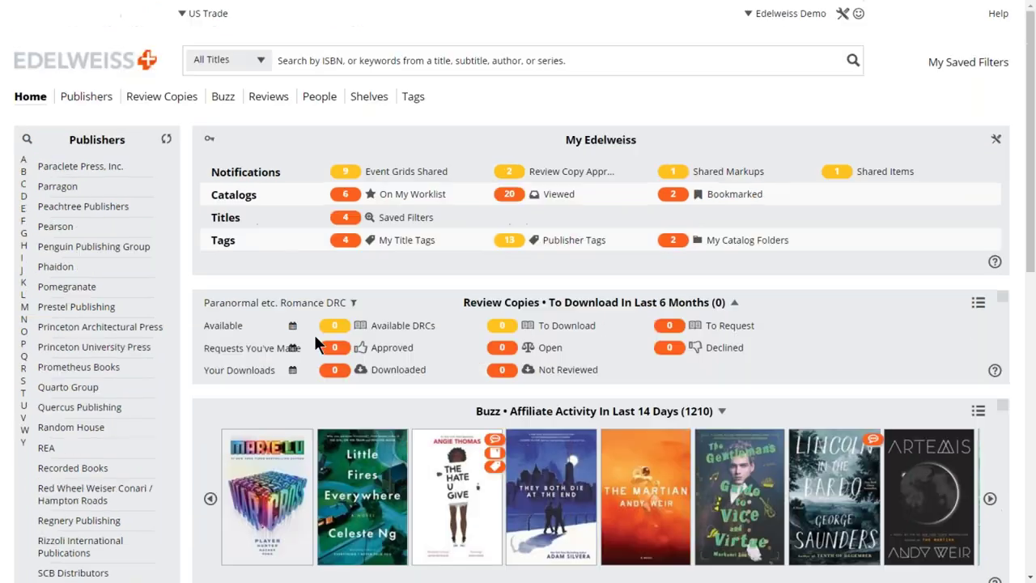
left_click(353, 302)
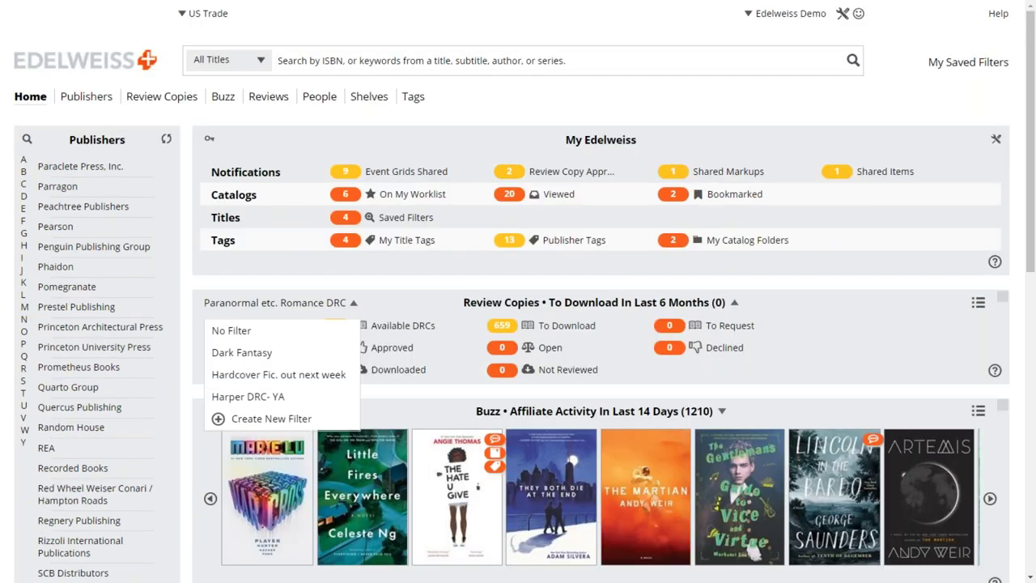
Apply the Dark Fantasy filter to Review Copies and browse its 2 available DRCs.
left_click(237, 353)
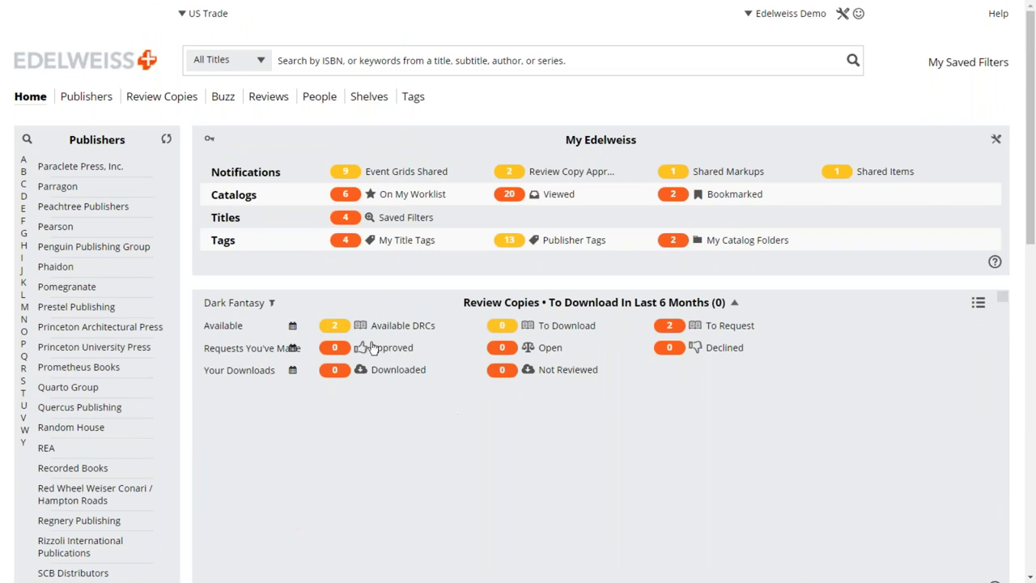
left_click(337, 327)
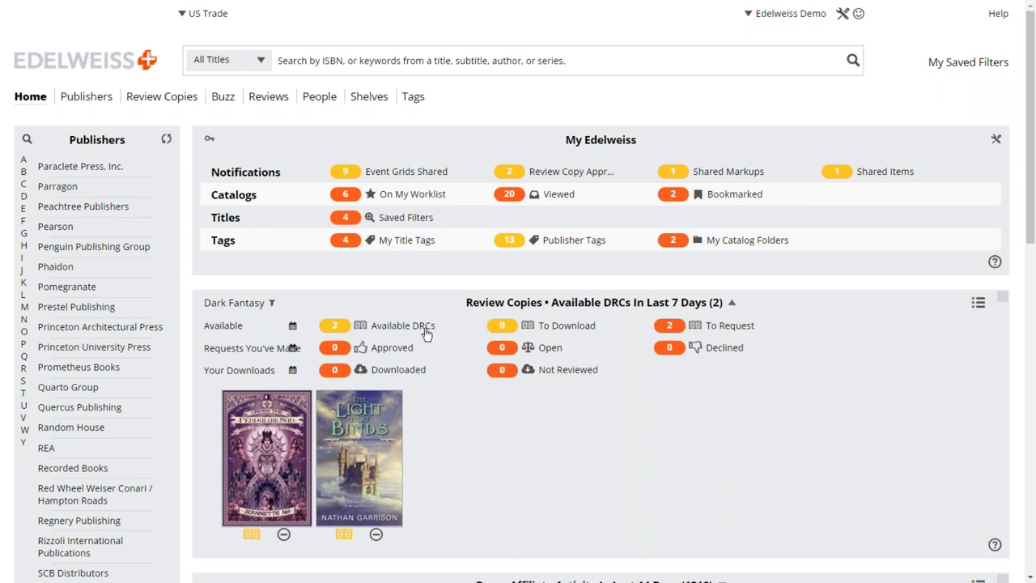
scroll(396, 335, "down", 1)
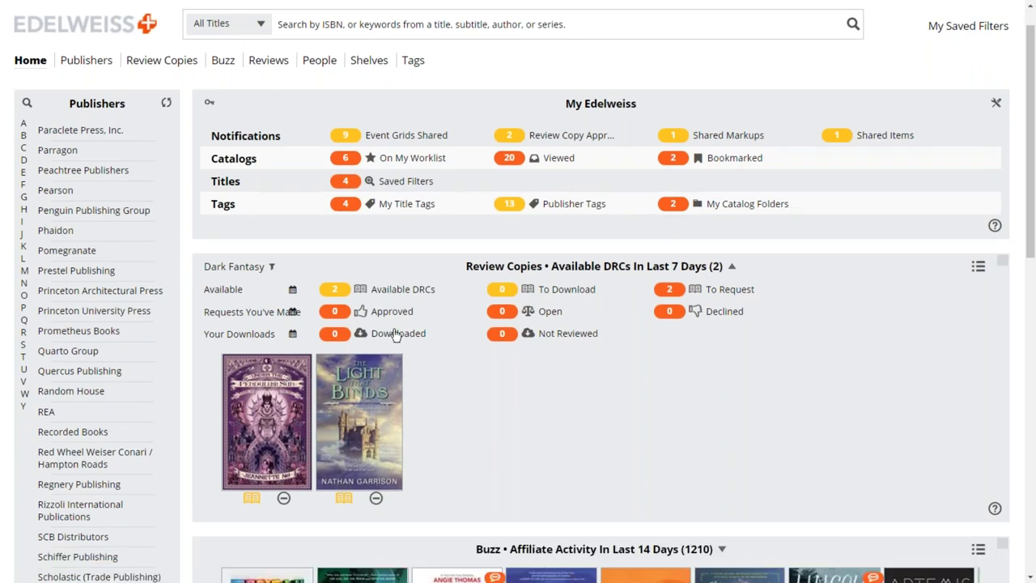
scroll(396, 335, "down", 1)
scroll(396, 335, "down", 2)
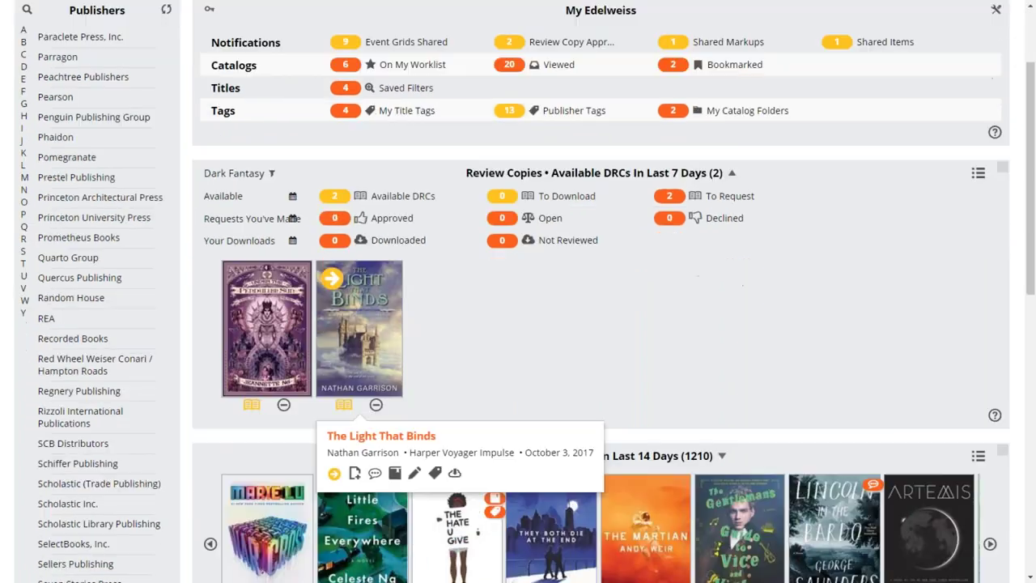
scroll(183, 507, "down", 15)
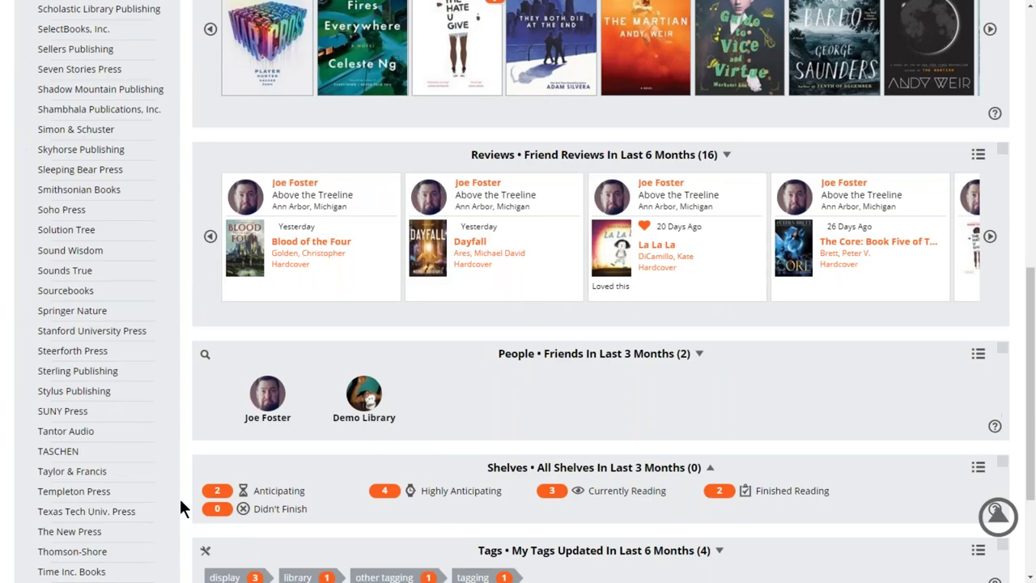
scroll(181, 507, "up", 11)
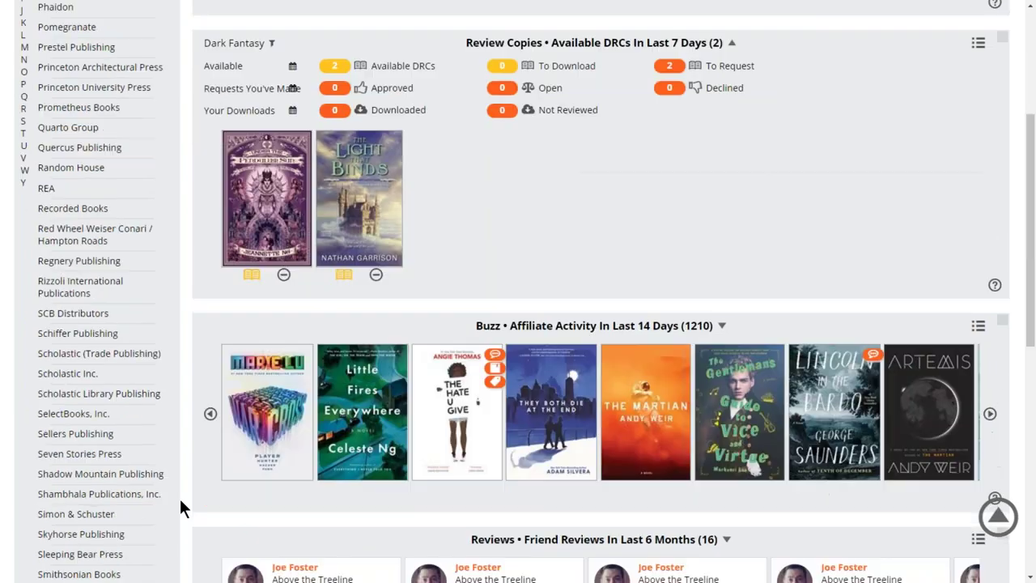
scroll(182, 507, "up", 8)
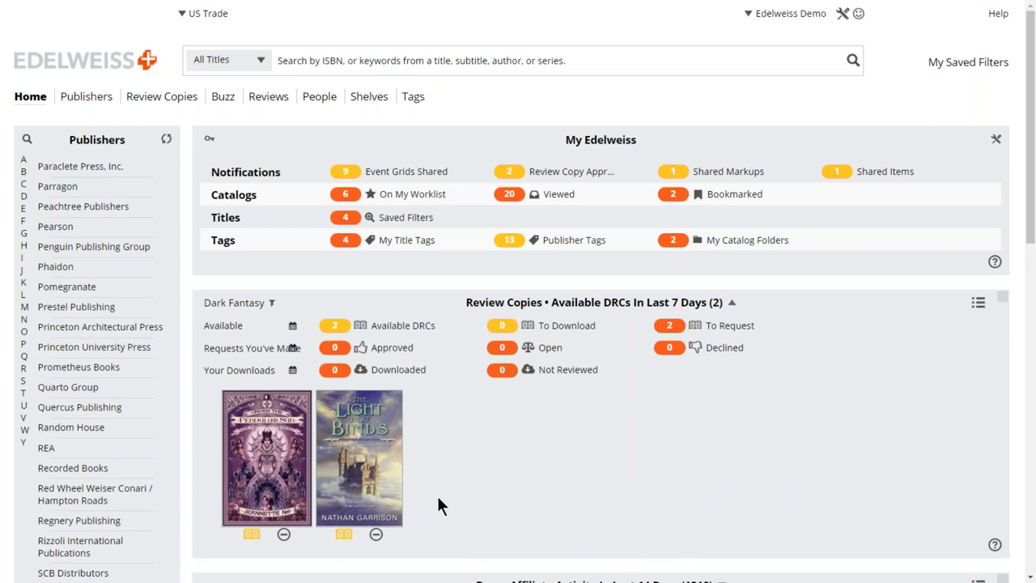
Open the Penguin Publishing Group page and its The Buzz – Penguin catalog of 64 titles.
left_click(83, 254)
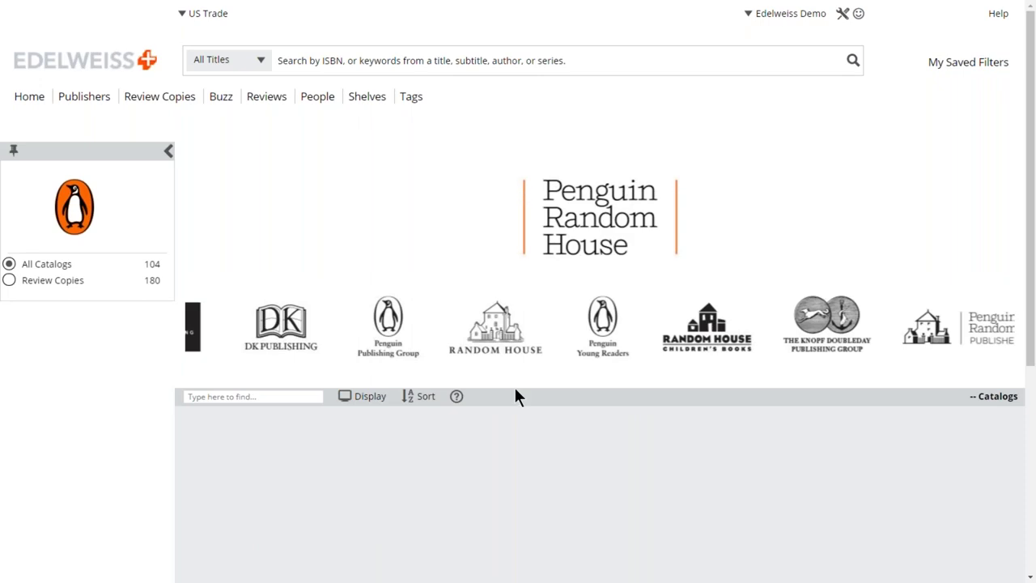
scroll(518, 397, "down", 1)
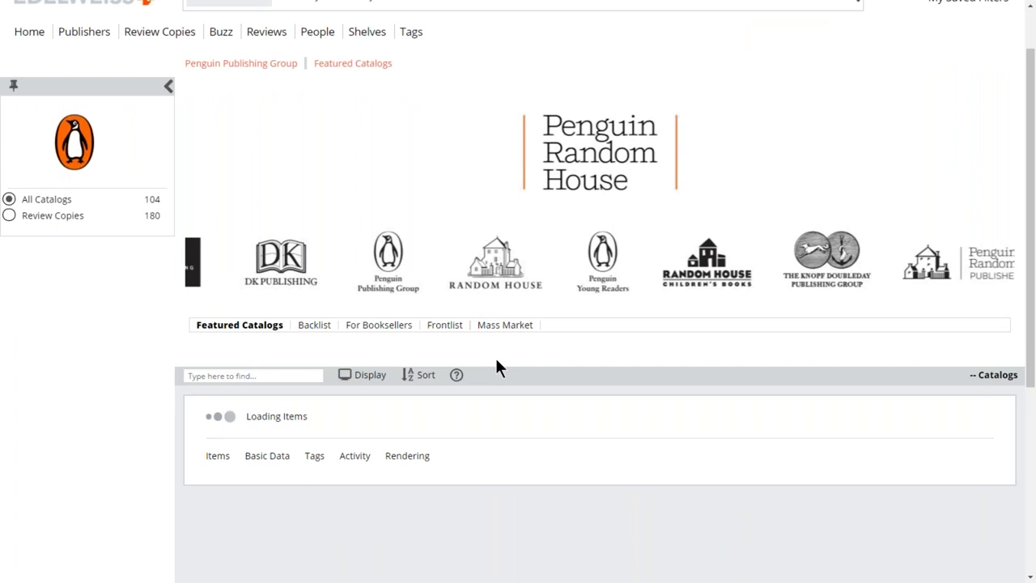
scroll(497, 366, "up", 1)
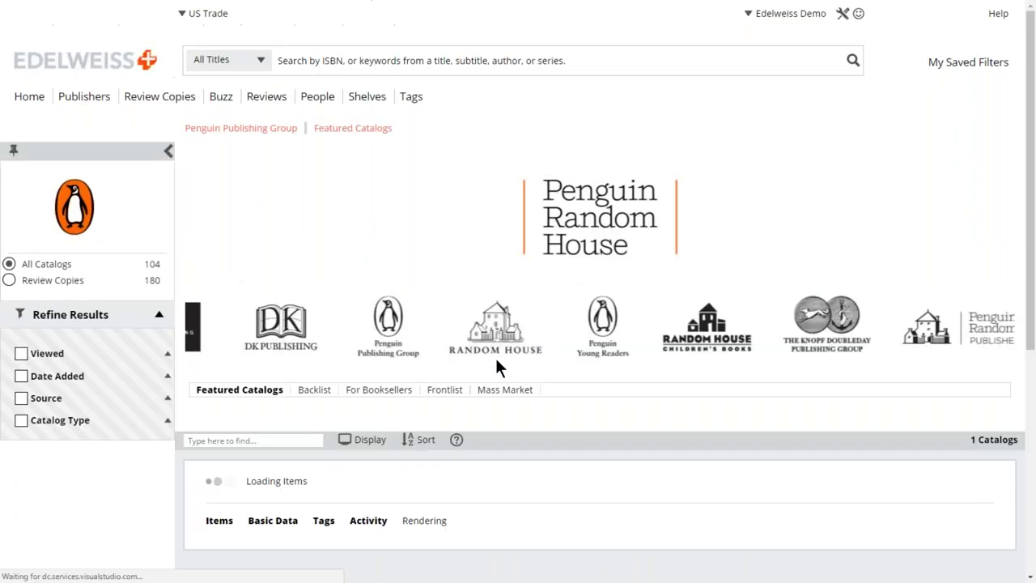
scroll(496, 361, "down", 1)
scroll(497, 367, "down", 1)
scroll(491, 363, "up", 1)
left_click(413, 413)
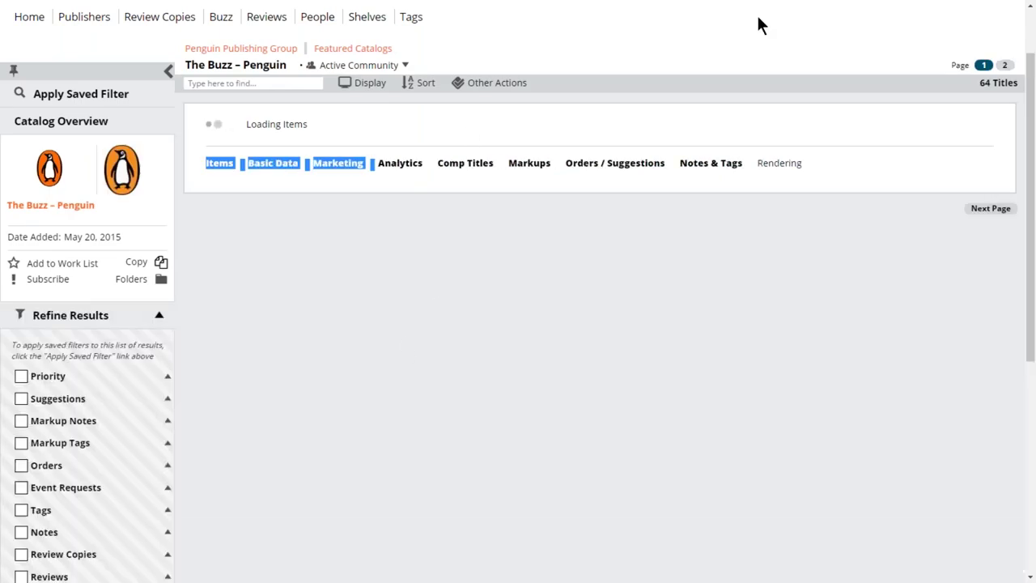
scroll(739, 38, "up", 1)
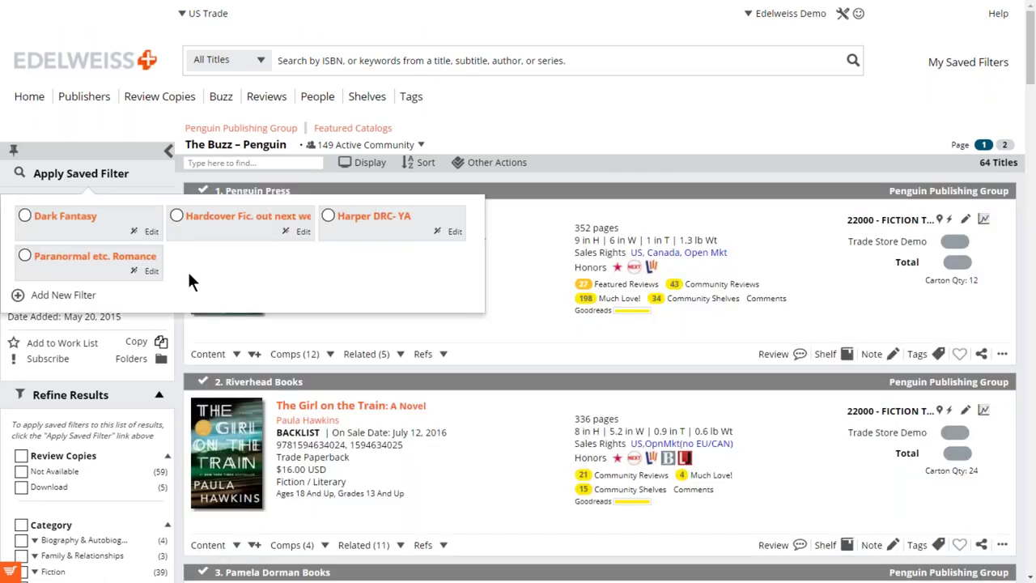
Apply Hardcover Fic. out next week to The Buzz – Penguin (2 titles), clear it, and go Home.
left_click(176, 216)
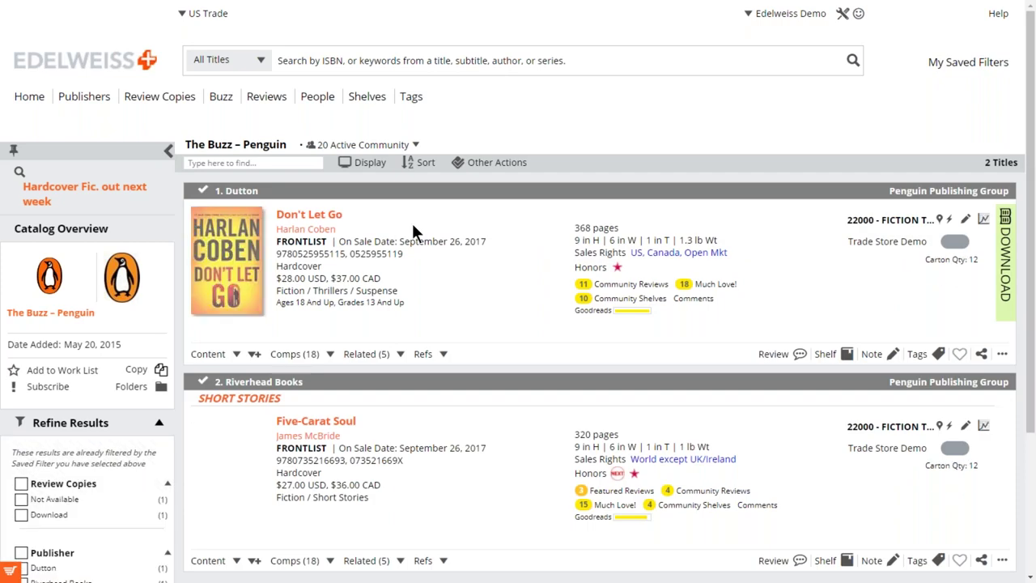
scroll(412, 231, "down", 3)
scroll(411, 231, "up", 3)
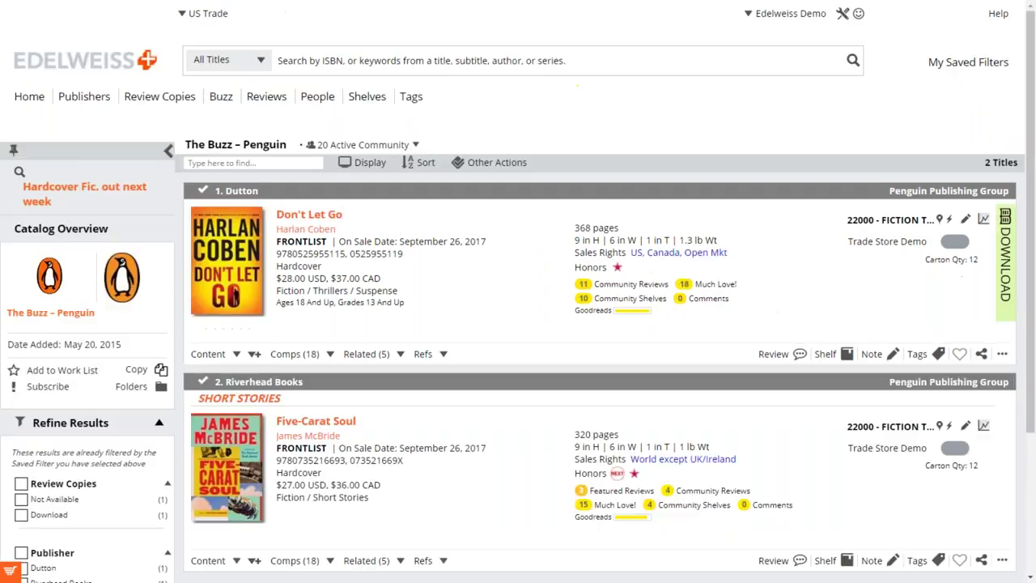
left_click(19, 174)
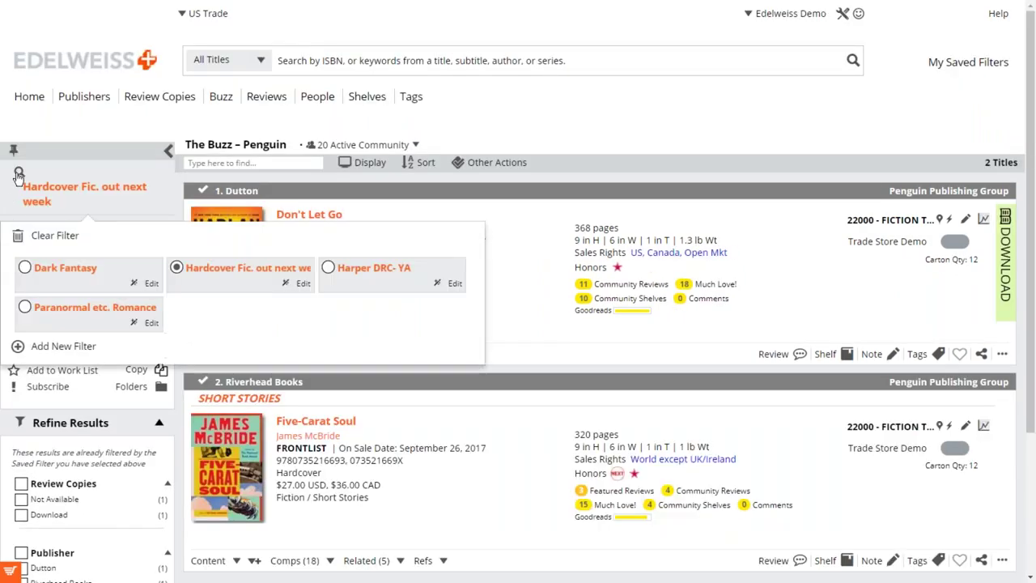
left_click(17, 237)
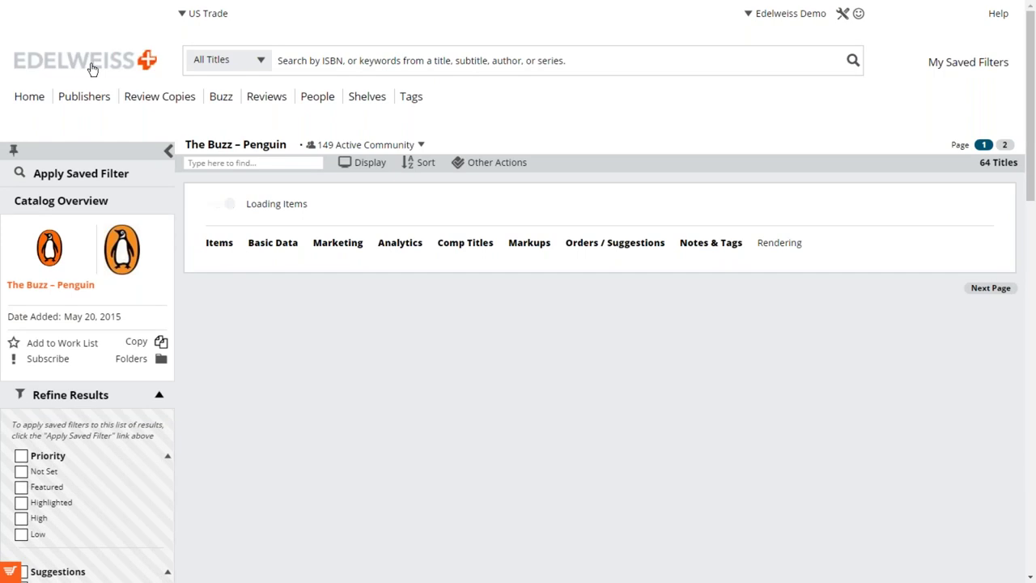
left_click(29, 96)
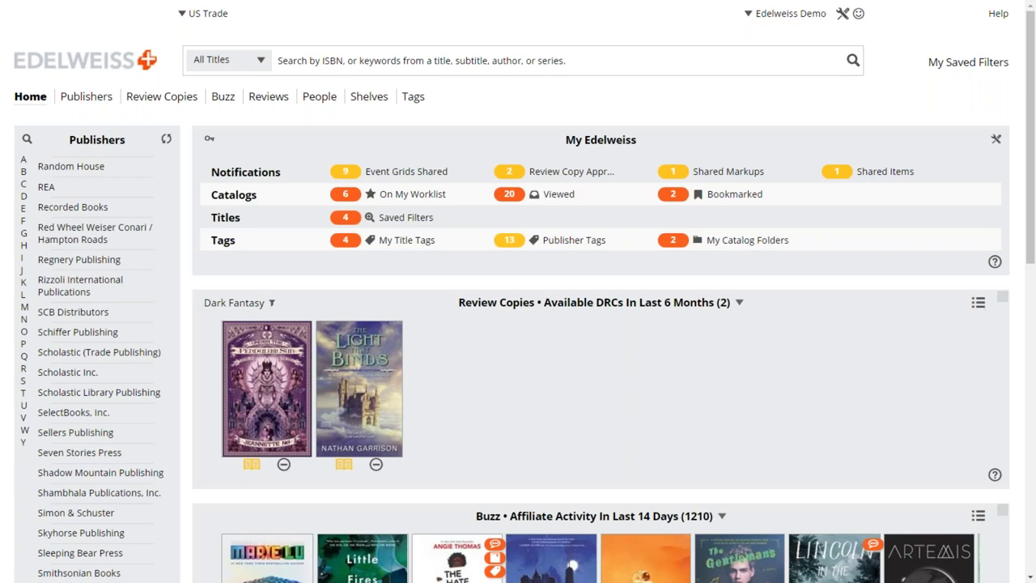
Set the Review Copies row filter from Dark Fantasy to No Filter, showing all 2253 DRCs.
left_click(272, 303)
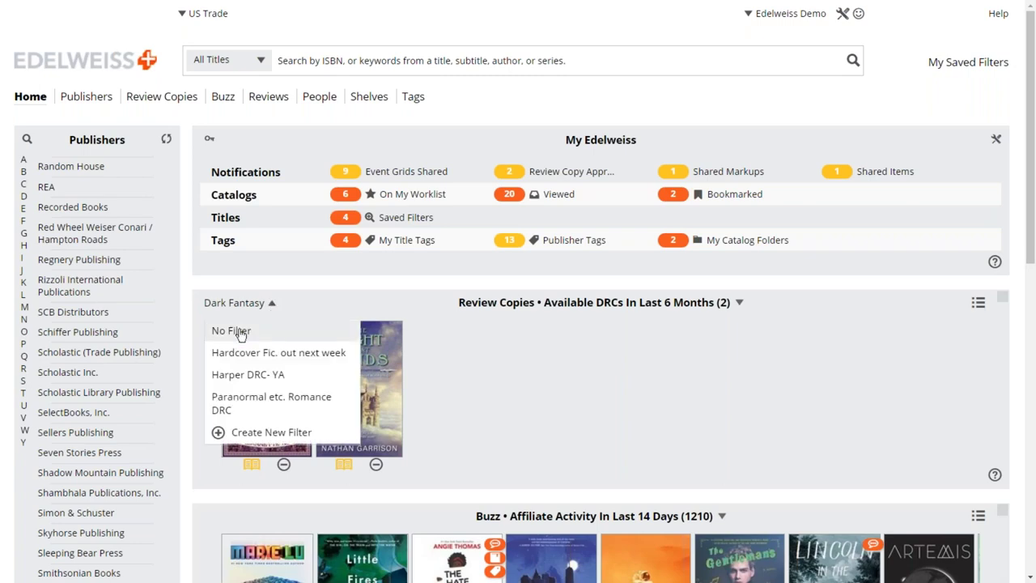
left_click(243, 331)
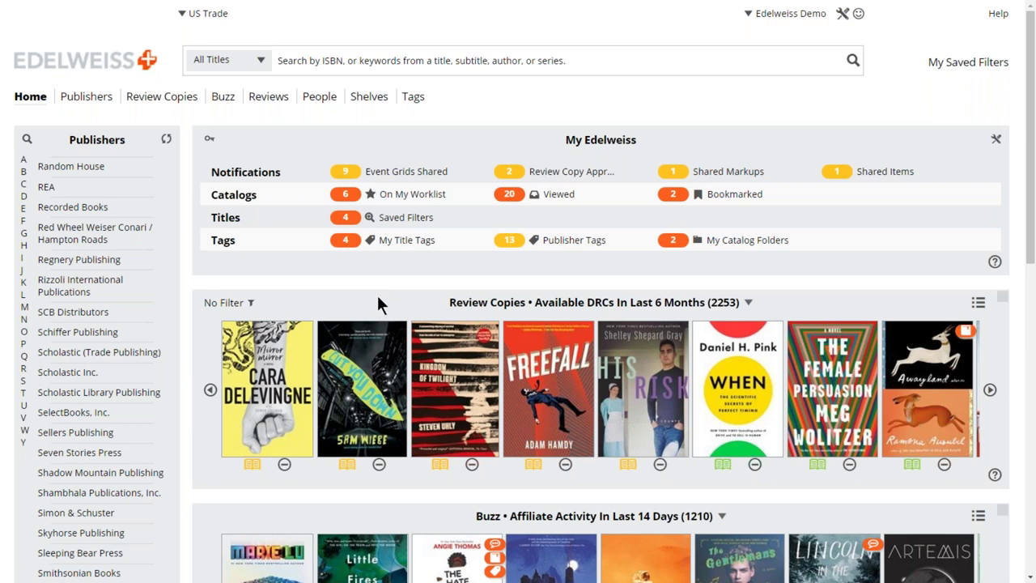
Open the full Review Copies listing of 2253 available DRCs.
left_click(174, 100)
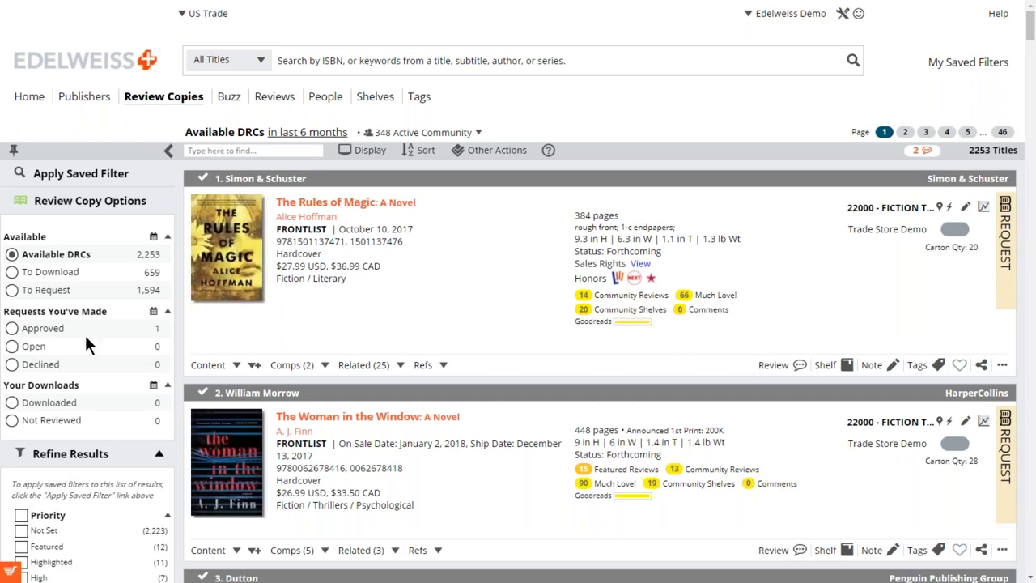
scroll(87, 339, "down", 1)
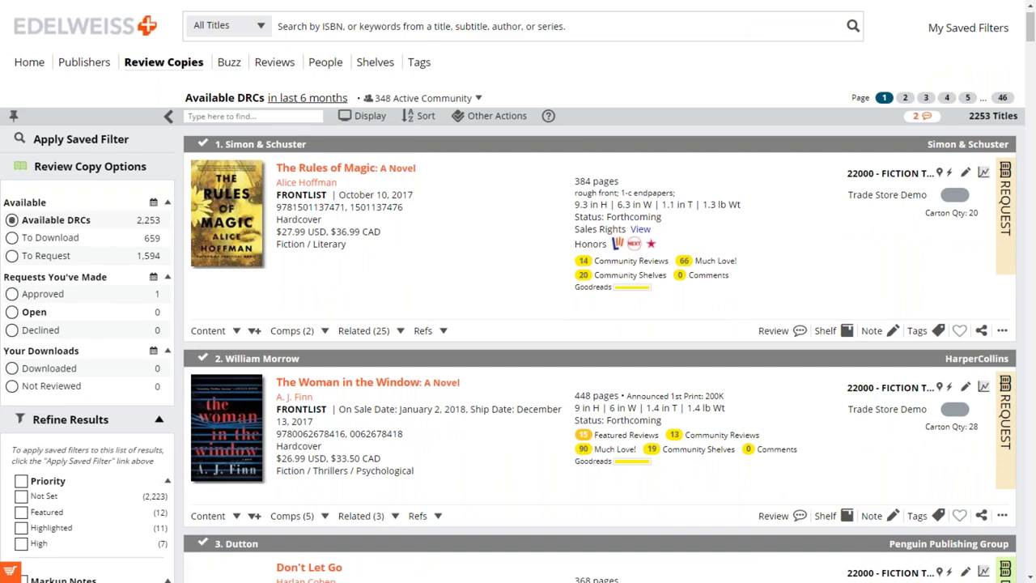
scroll(87, 341, "down", 3)
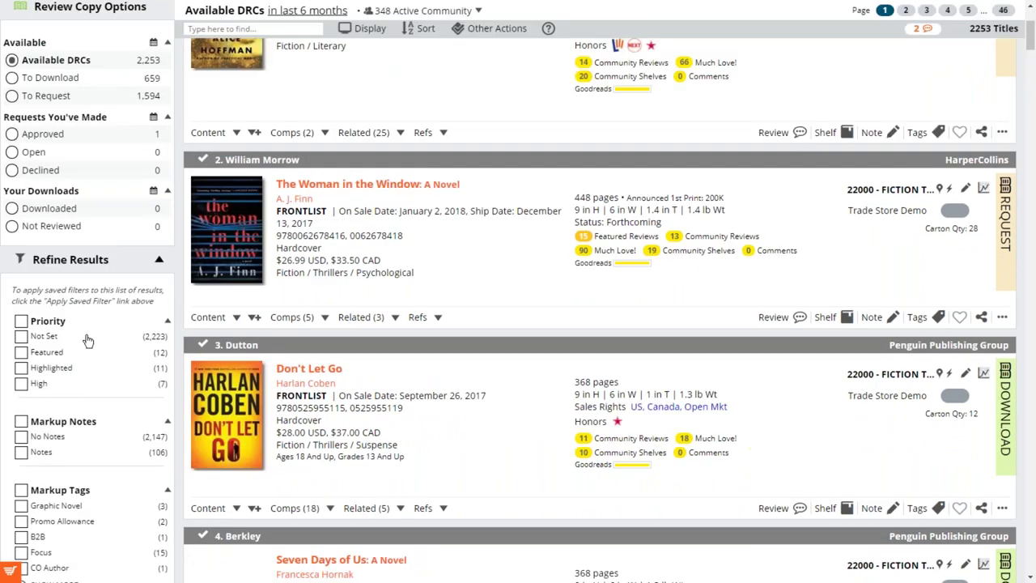
scroll(87, 340, "down", 1)
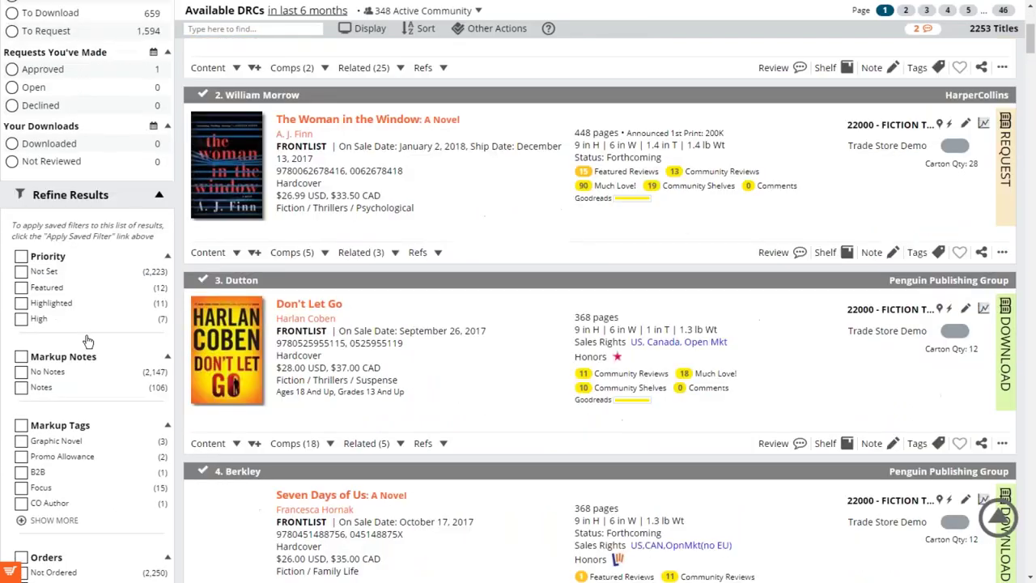
scroll(88, 340, "down", 1)
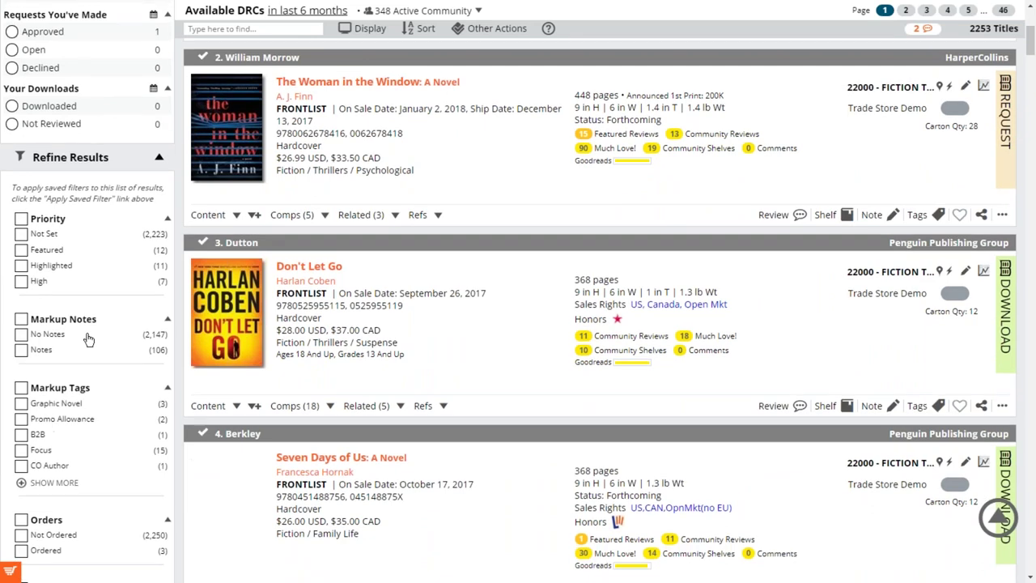
scroll(87, 340, "down", 3)
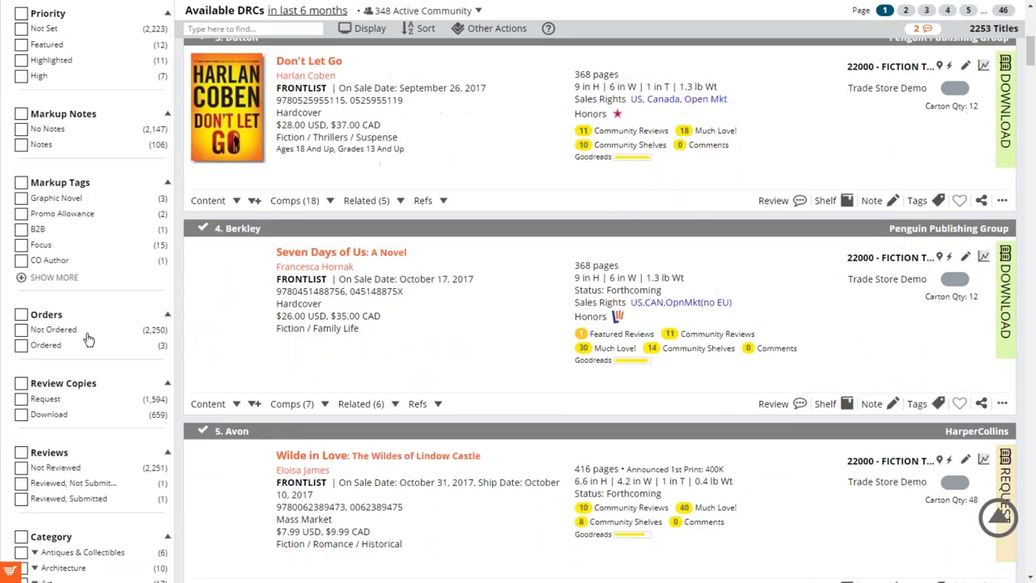
scroll(89, 339, "down", 2)
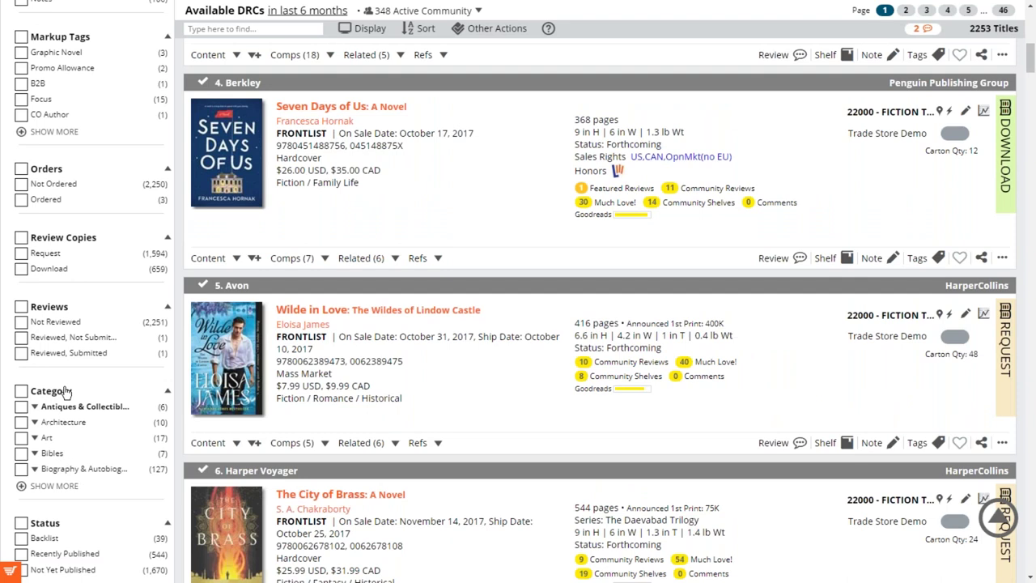
scroll(67, 392, "down", 3)
Refine the list to Fiction's Mystery & Detective category, leaving 105 titles.
left_click(26, 293)
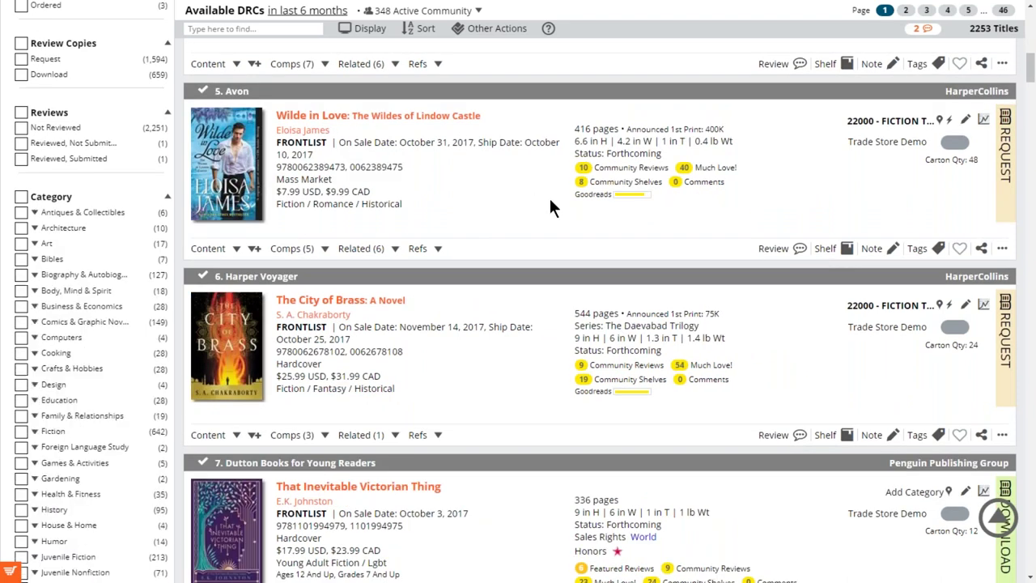
scroll(550, 203, "up", 1)
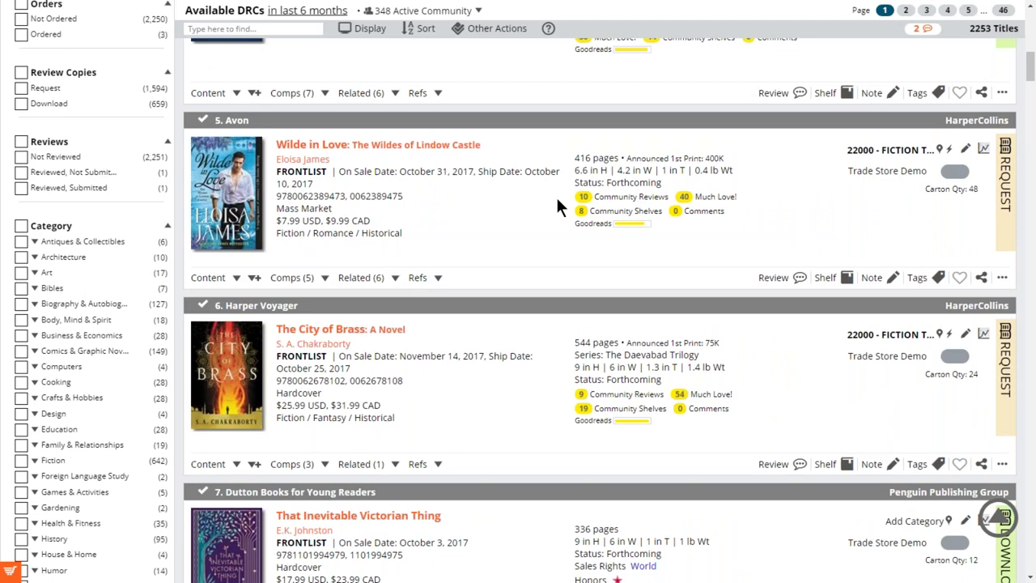
scroll(557, 198, "up", 2)
scroll(45, 417, "down", 2)
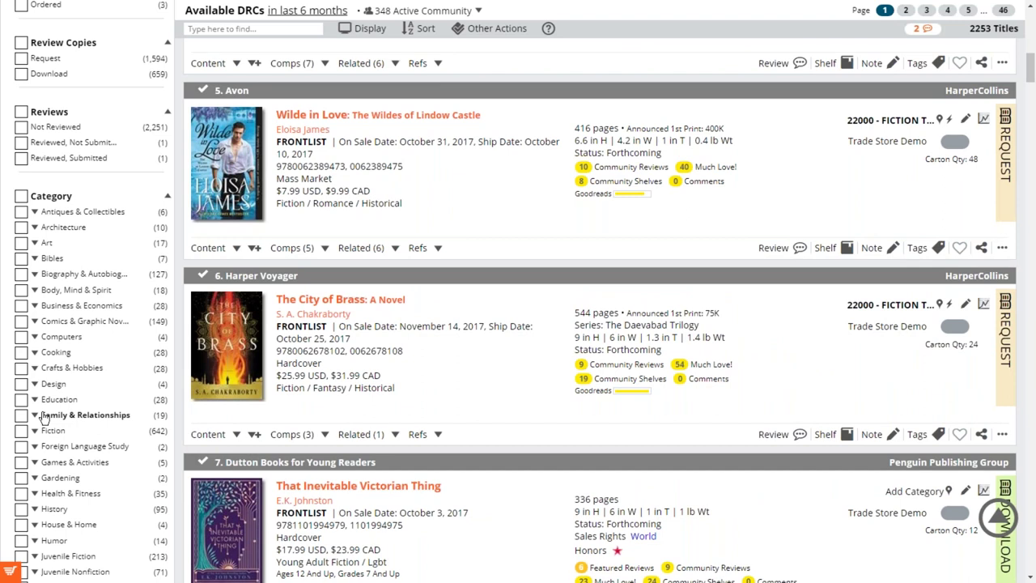
scroll(90, 364, "down", 1)
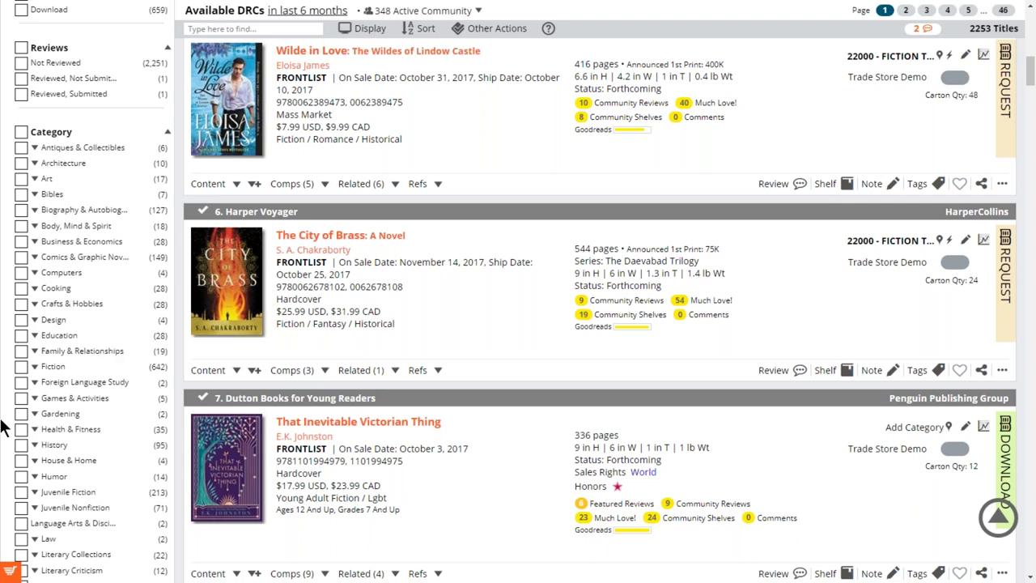
left_click(34, 367)
left_click(35, 367)
left_click(49, 373)
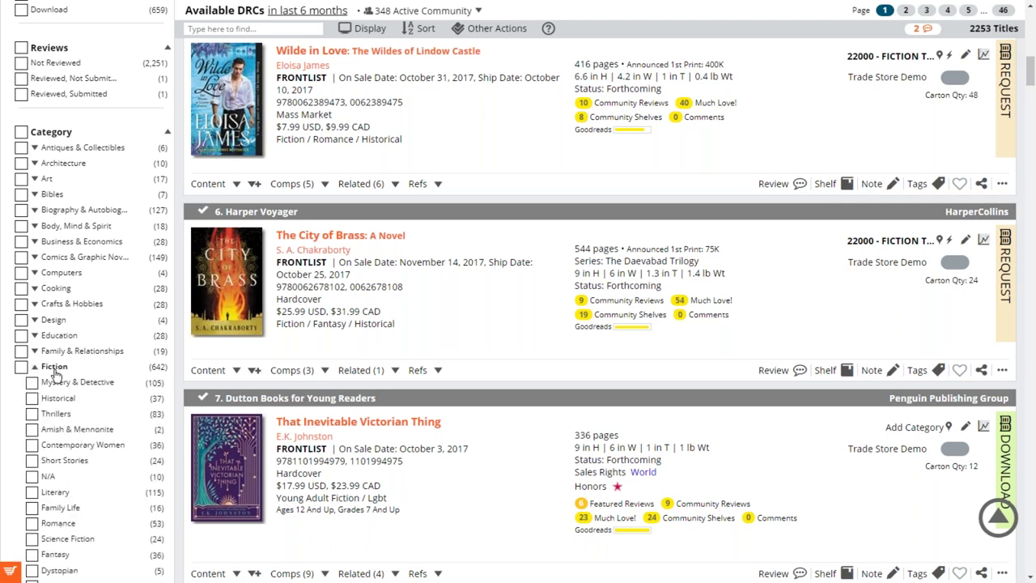
scroll(65, 380, "down", 1)
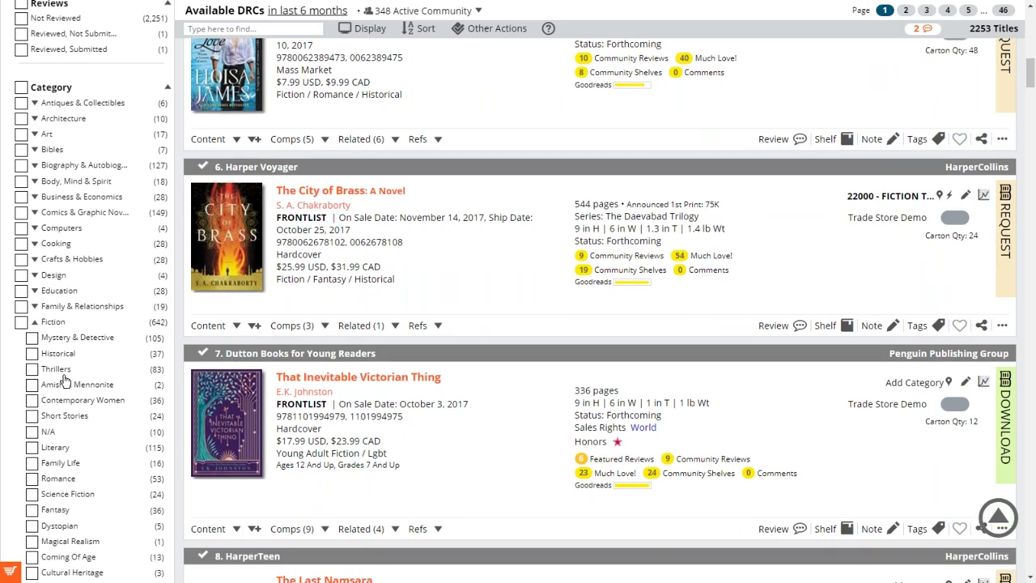
scroll(67, 380, "down", 1)
left_click(61, 318)
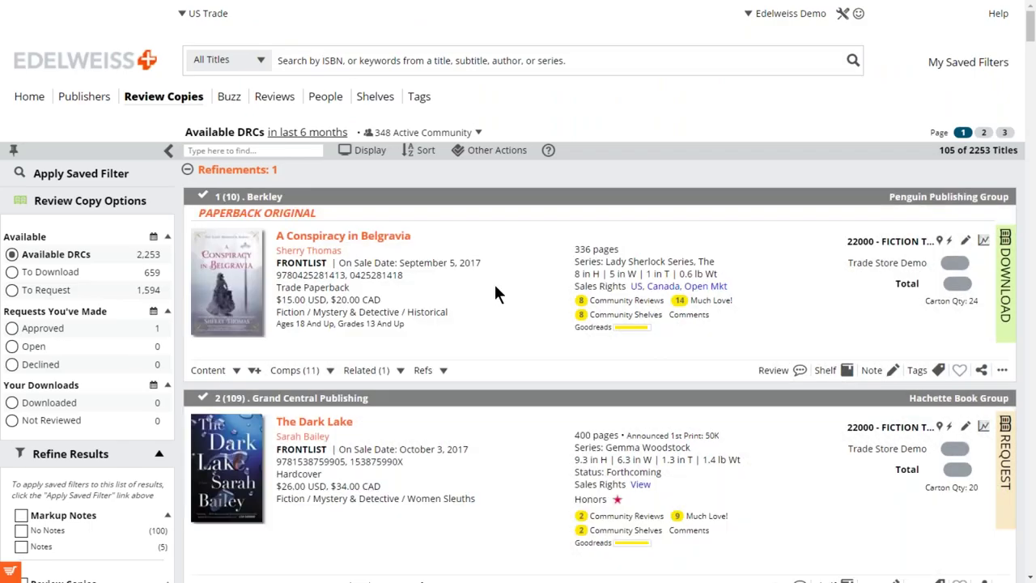
scroll(496, 287, "down", 2)
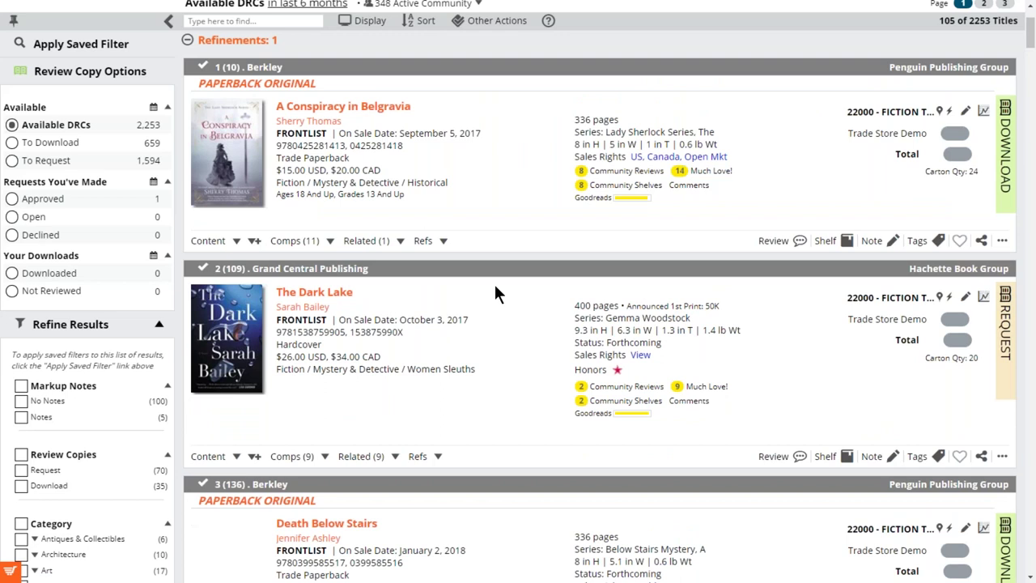
scroll(496, 294, "down", 4)
Sort the Mystery & Detective DRCs by Date Added in reverse order, putting Cut You Down first.
scroll(493, 282, "up", 5)
left_click(418, 158)
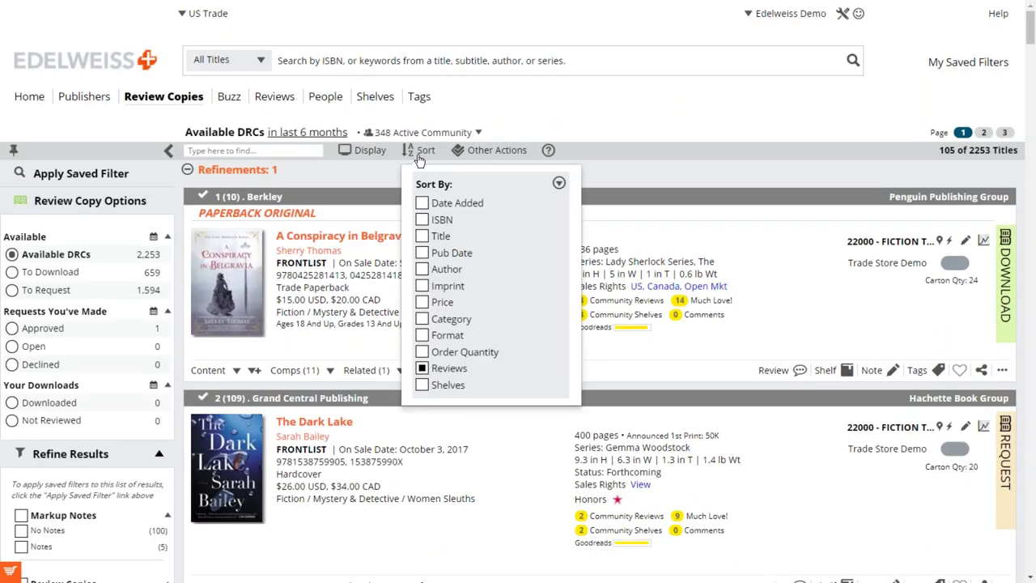
left_click(422, 204)
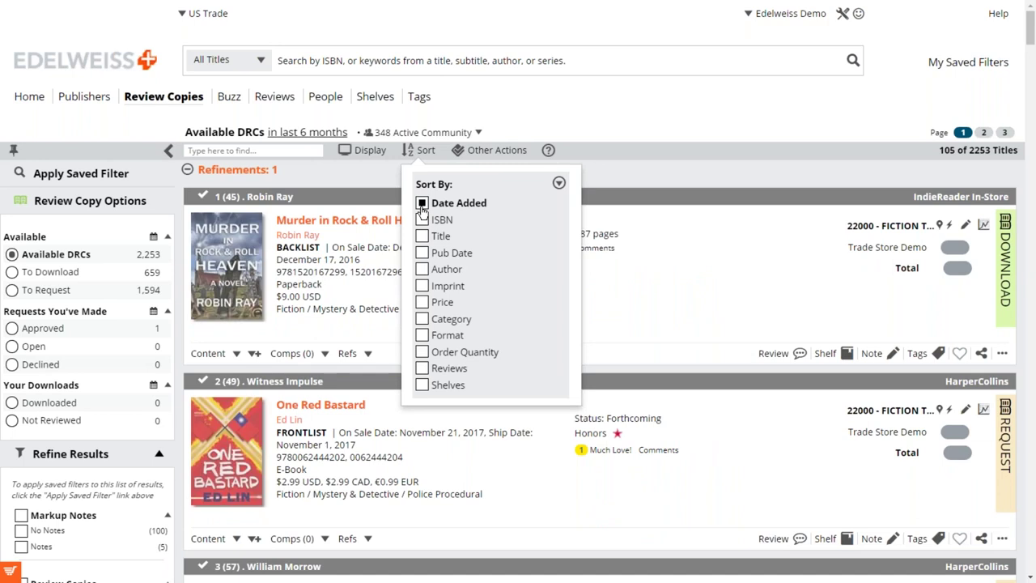
left_click(560, 187)
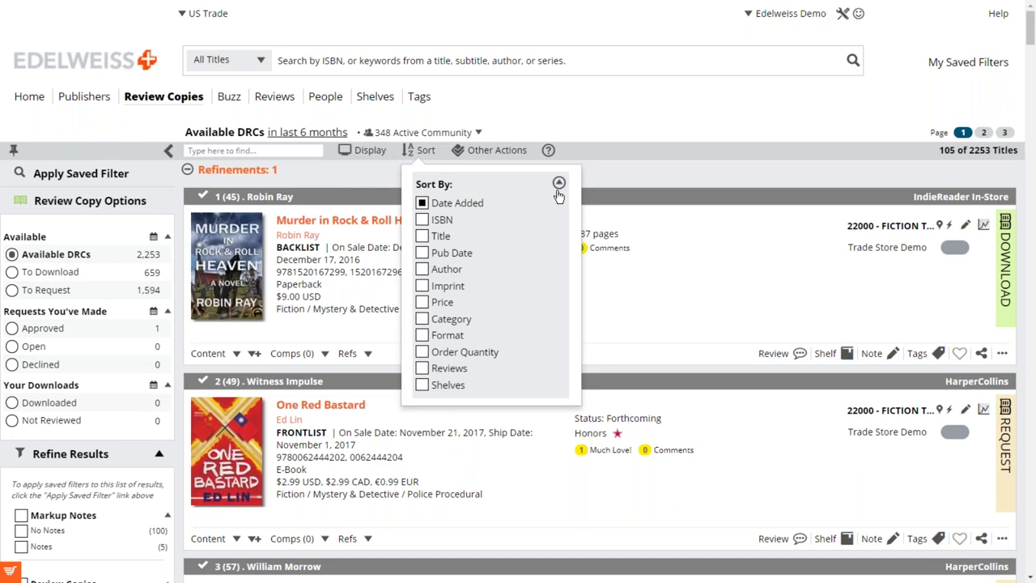
left_click(522, 224)
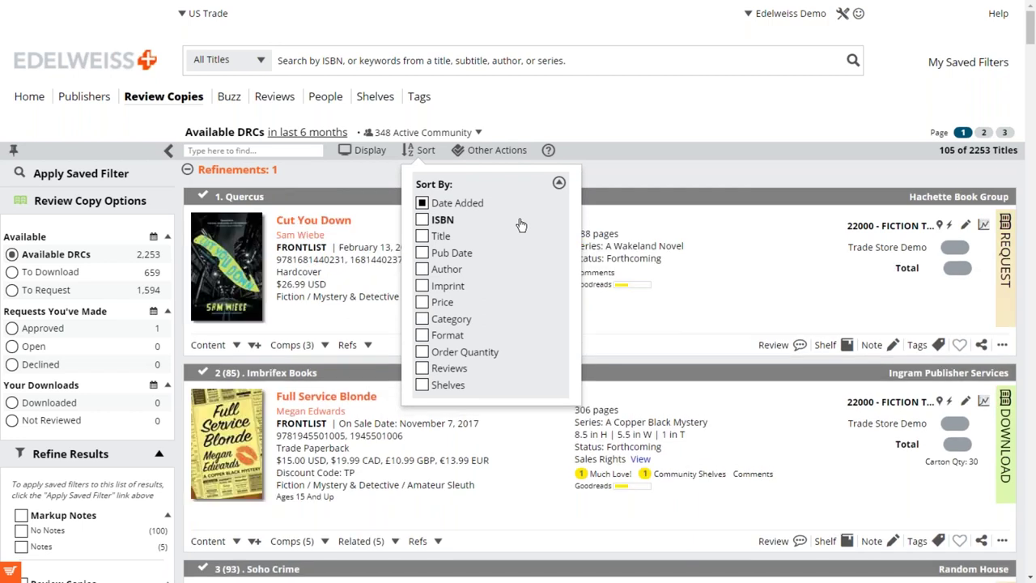
left_click(422, 252)
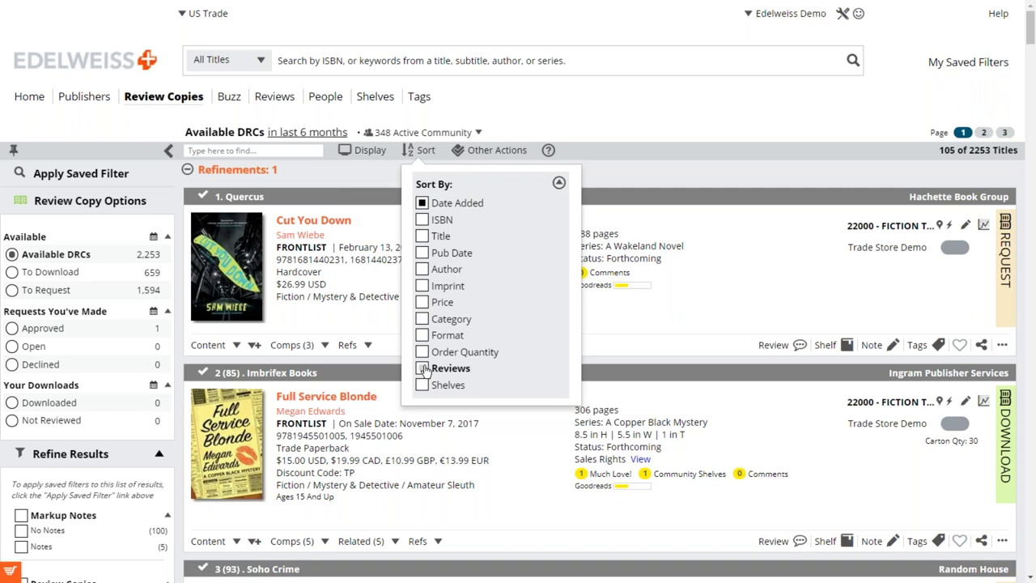
left_click(735, 283)
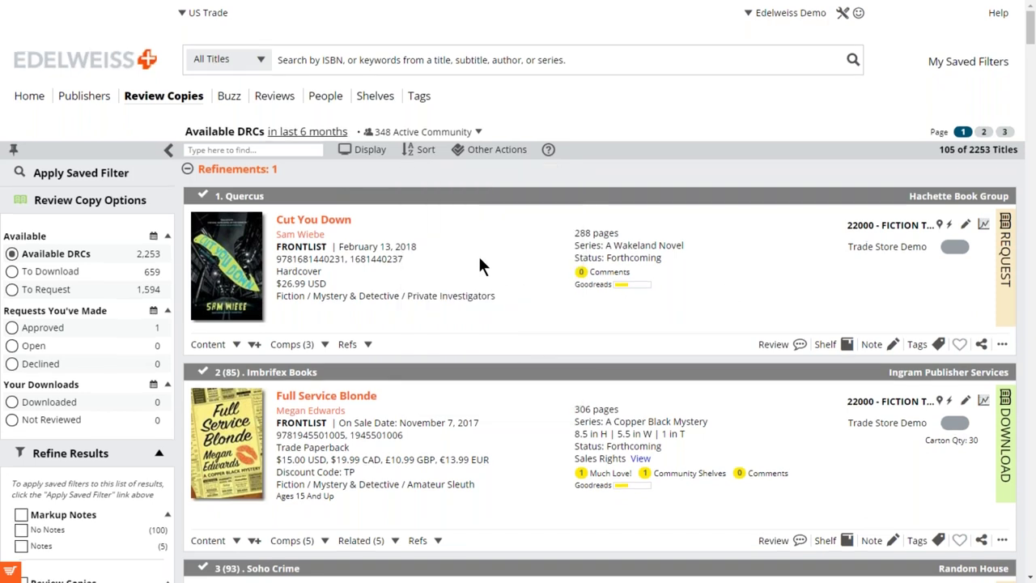
scroll(480, 265, "down", 1)
scroll(478, 266, "up", 1)
Look at the layout options, then explore Cut You Down's content details and contributor bio.
left_click(366, 150)
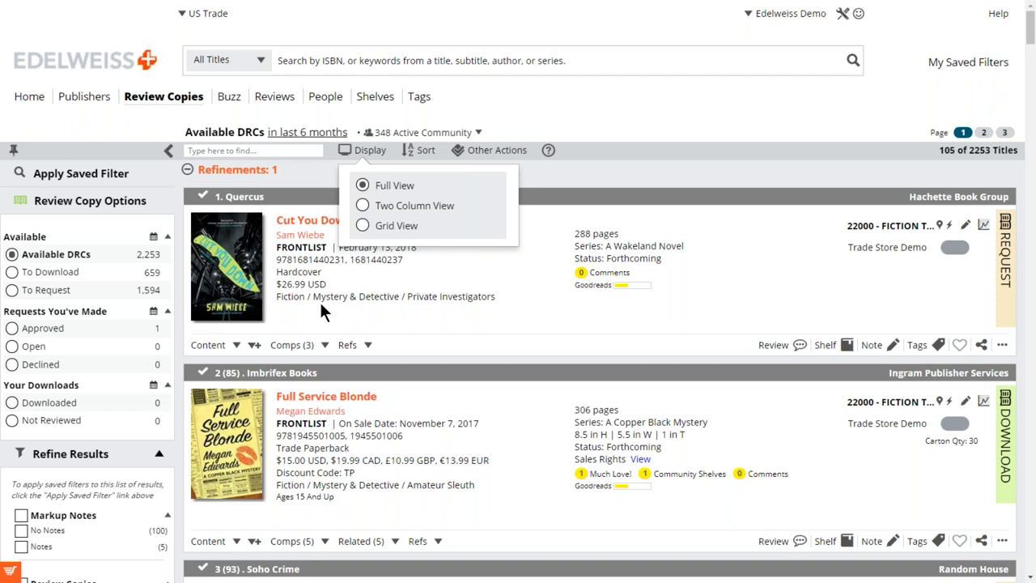
left_click(392, 315)
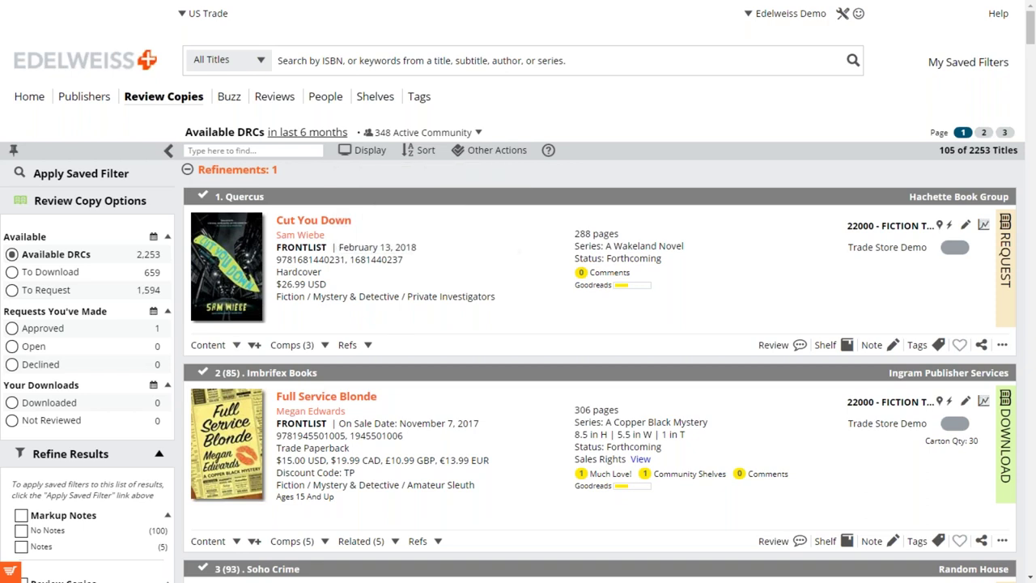
left_click(236, 345)
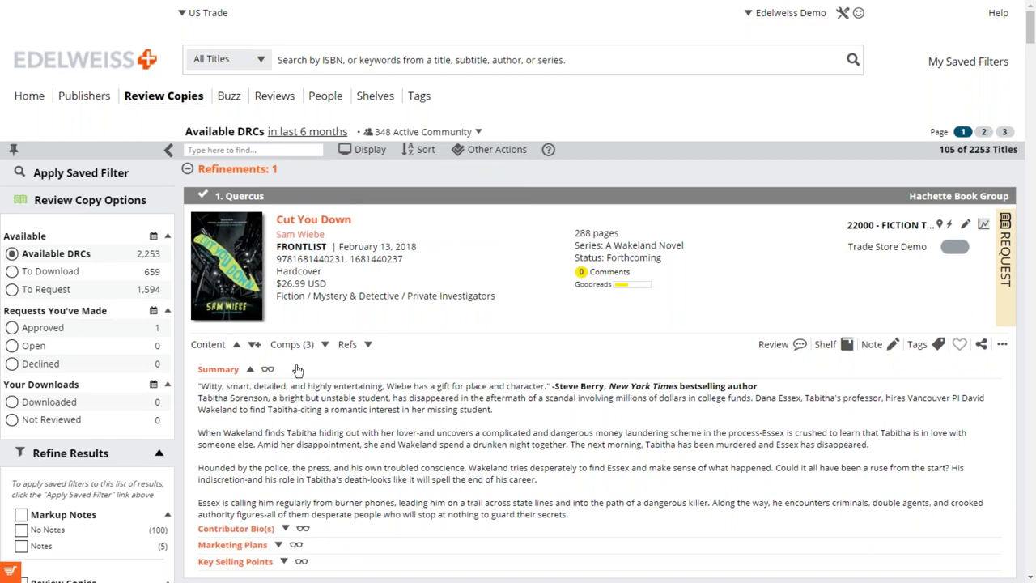
scroll(298, 370, "down", 1)
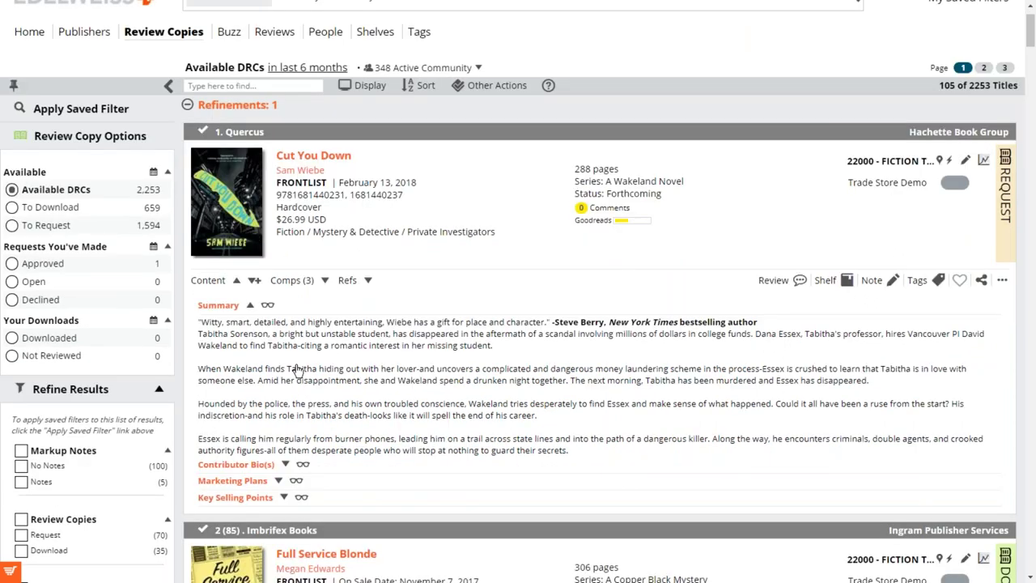
left_click(236, 281)
left_click(236, 281)
left_click(285, 467)
left_click(285, 467)
Expand all of Cut You Down's content sections, read through them, and collapse them again.
left_click(254, 282)
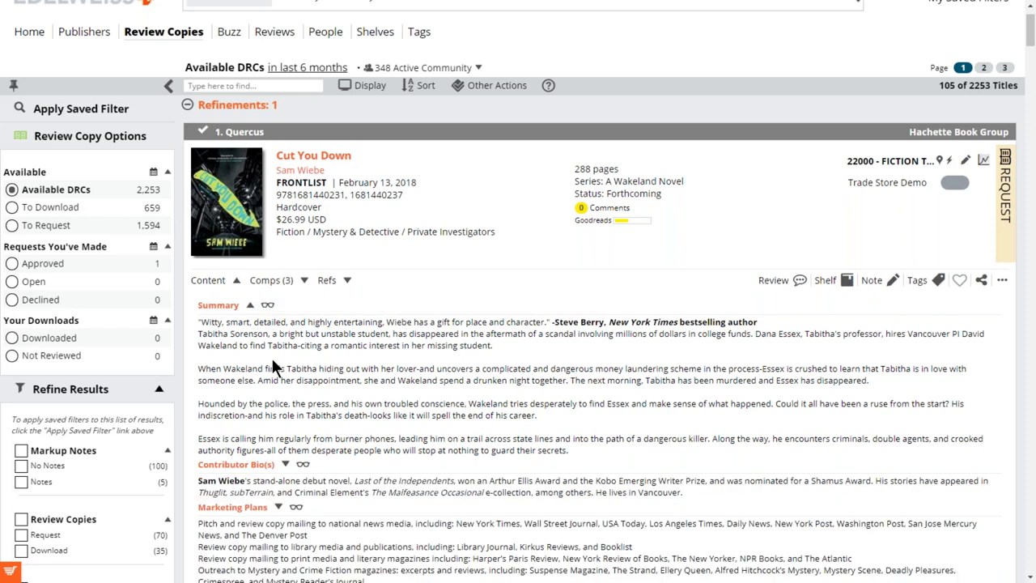
scroll(273, 363, "down", 1)
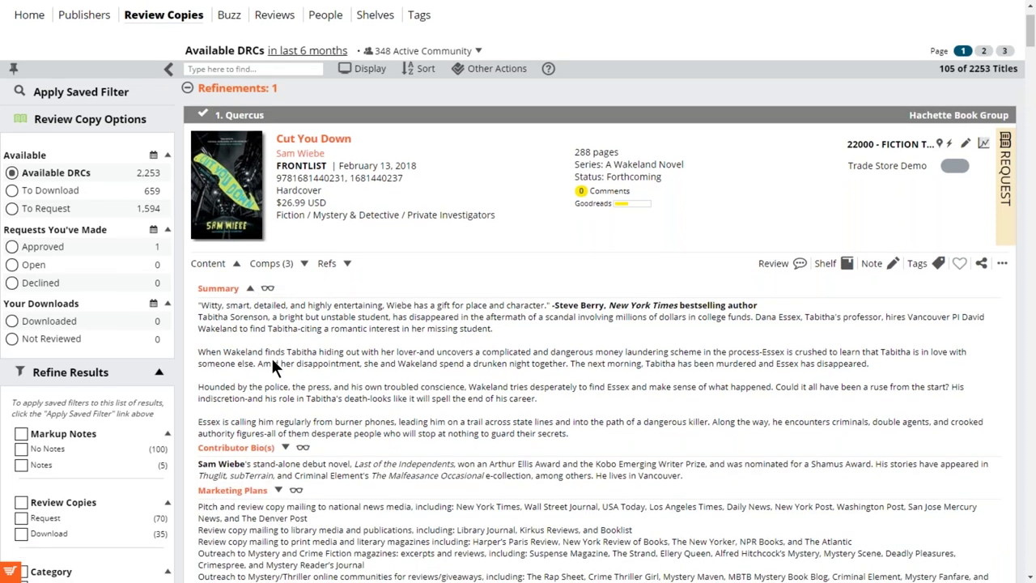
scroll(271, 356, "down", 3)
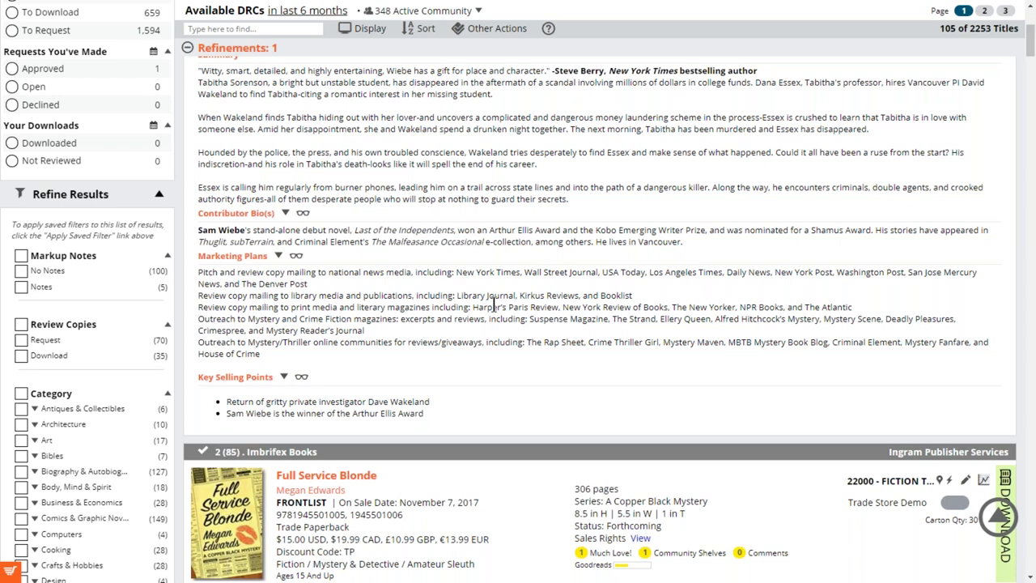
scroll(493, 305, "up", 1)
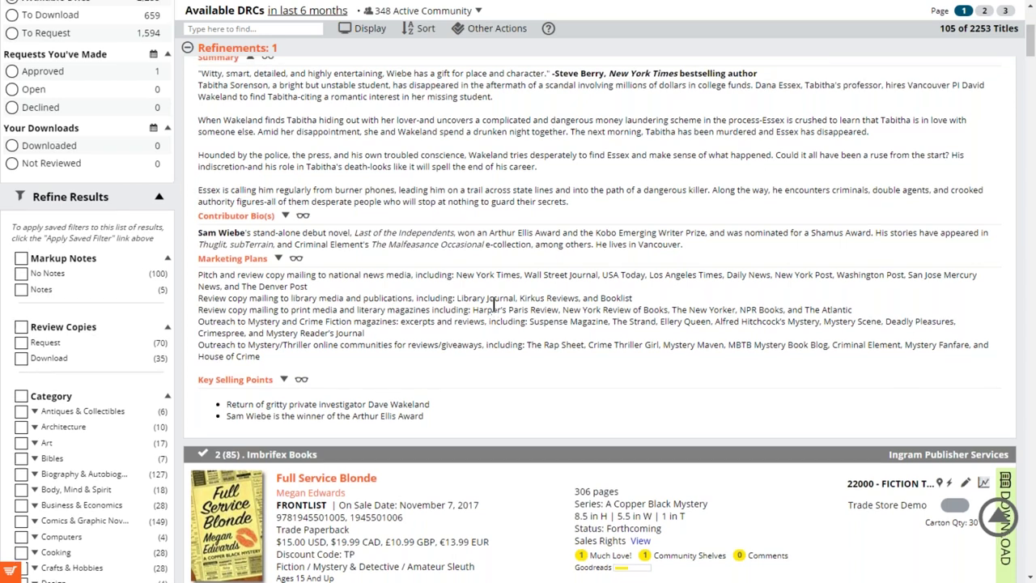
scroll(493, 305, "up", 3)
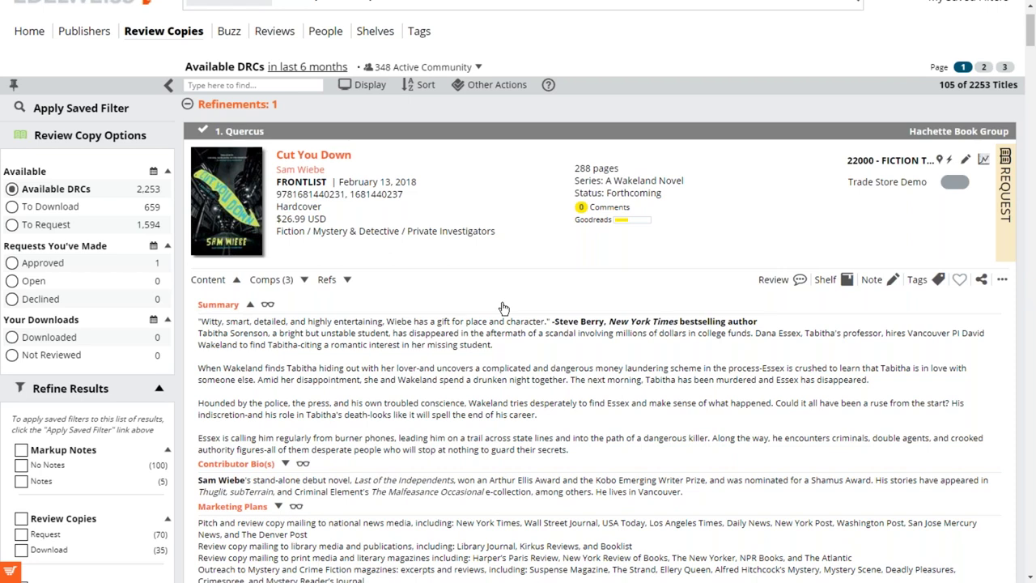
scroll(502, 308, "up", 1)
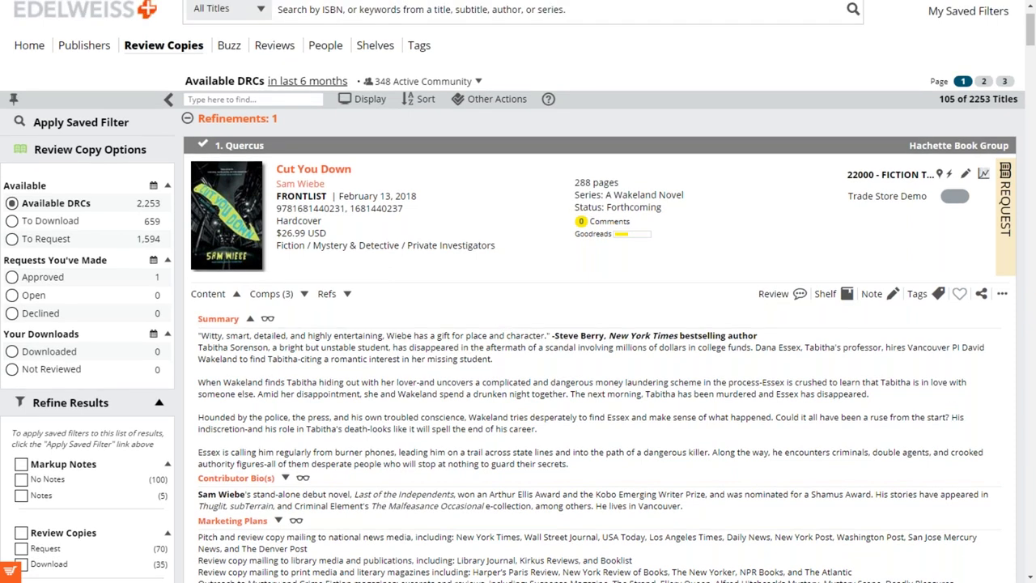
scroll(396, 320, "up", 1)
left_click(237, 346)
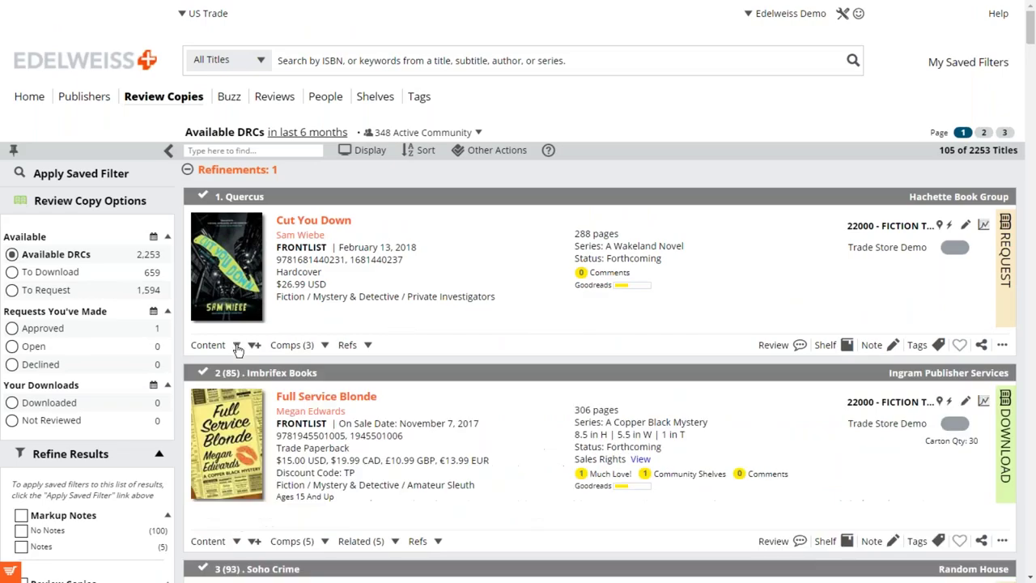
left_click(370, 150)
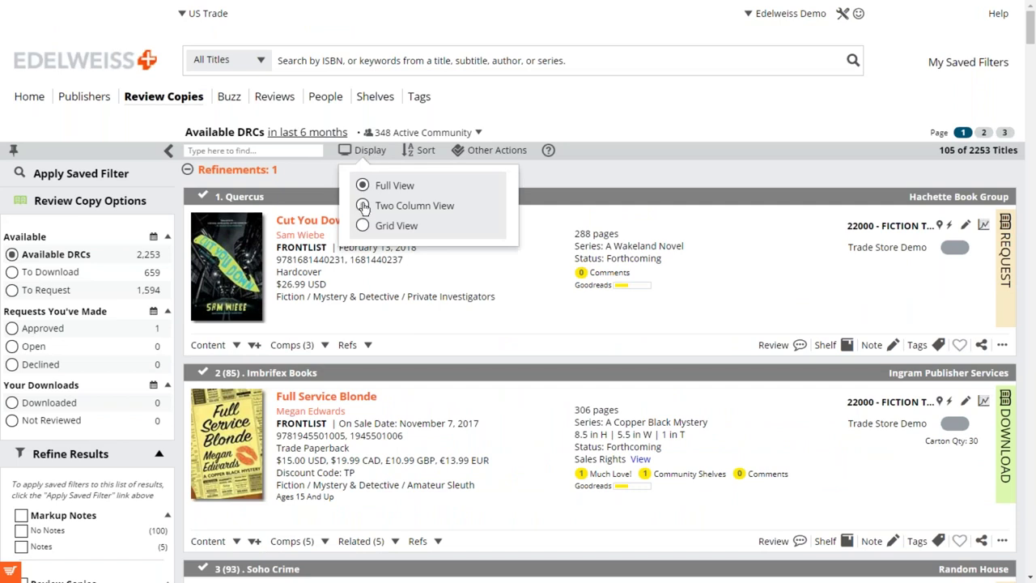
Switch to Two Column View and scroll through the Mystery & Detective DRCs and back.
left_click(363, 207)
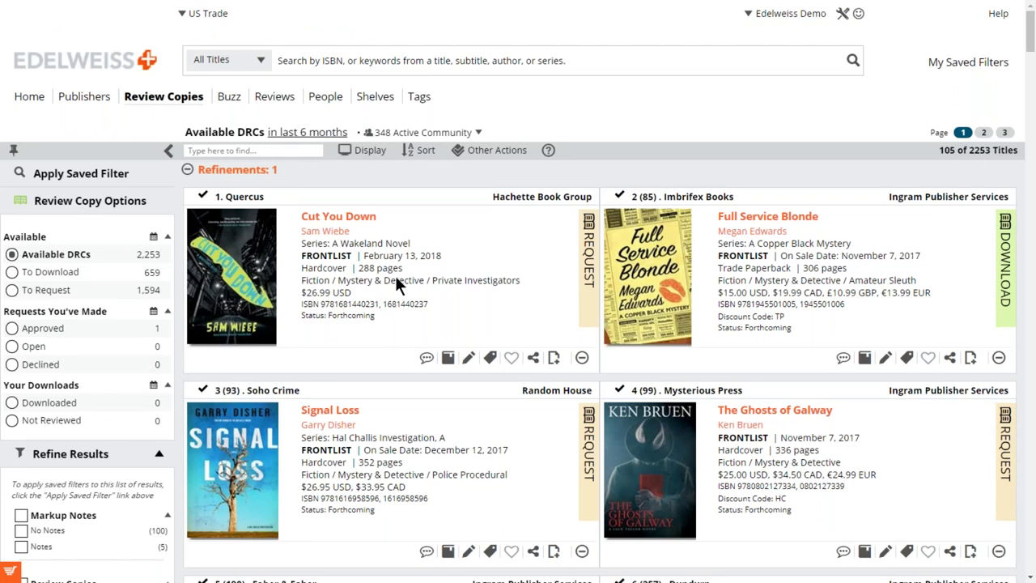
scroll(397, 277, "down", 1)
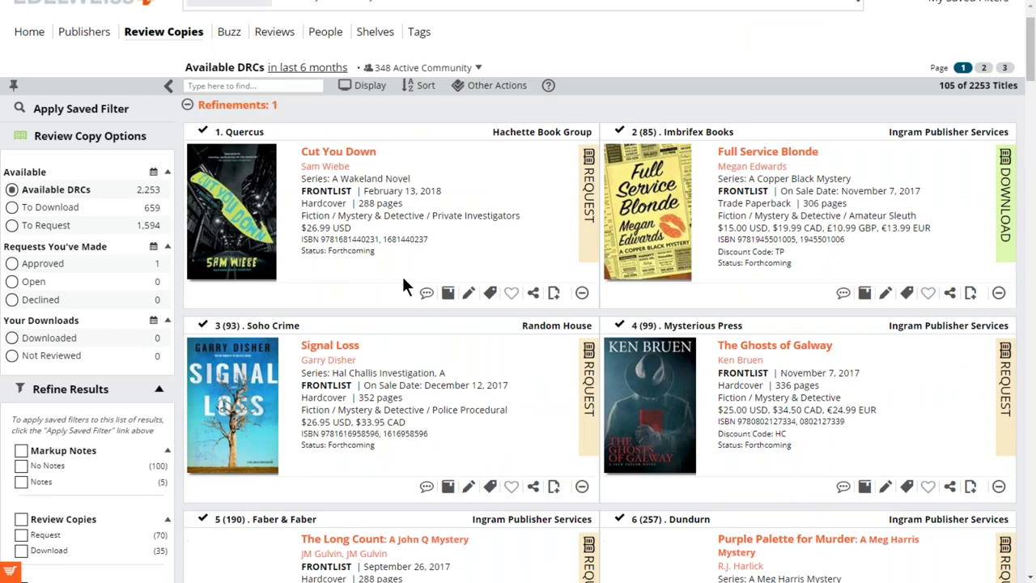
scroll(402, 274, "down", 4)
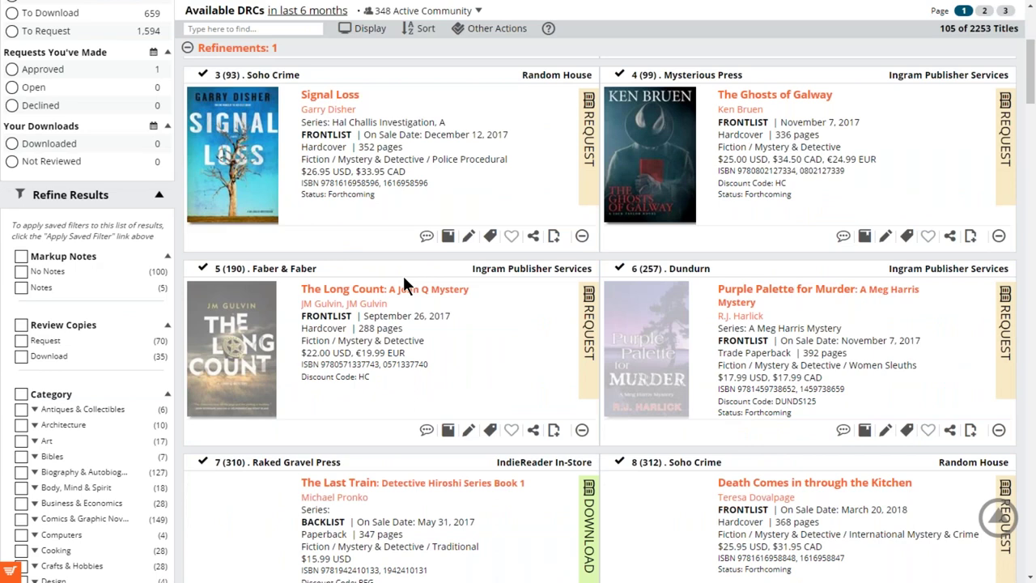
scroll(403, 276, "down", 7)
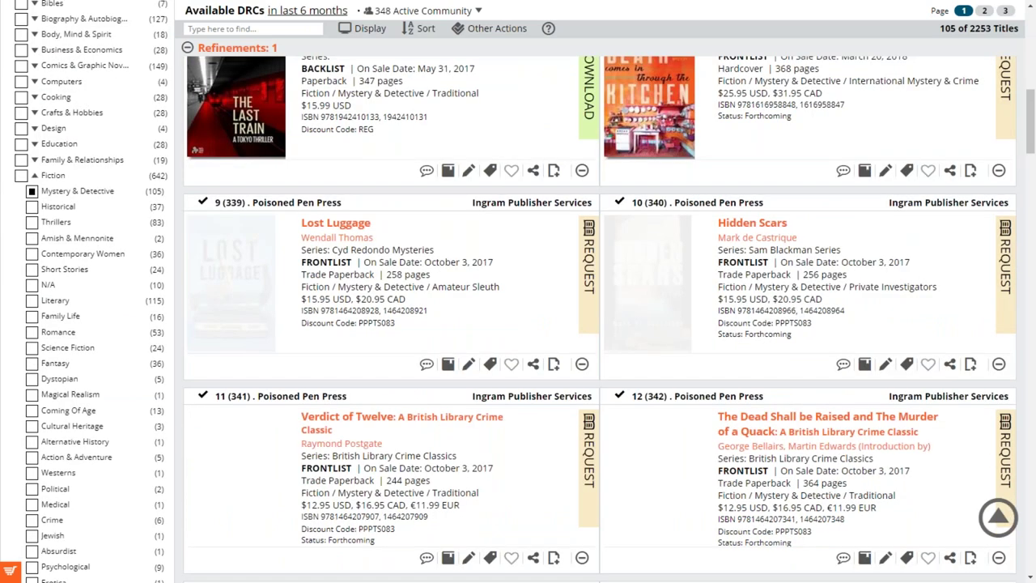
scroll(599, 316, "down", 3)
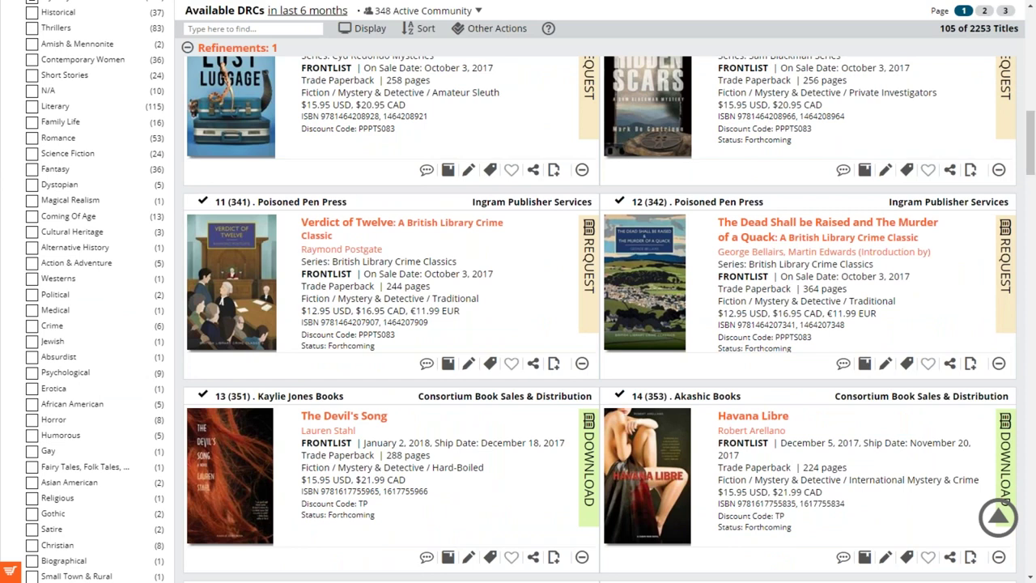
scroll(599, 316, "up", 15)
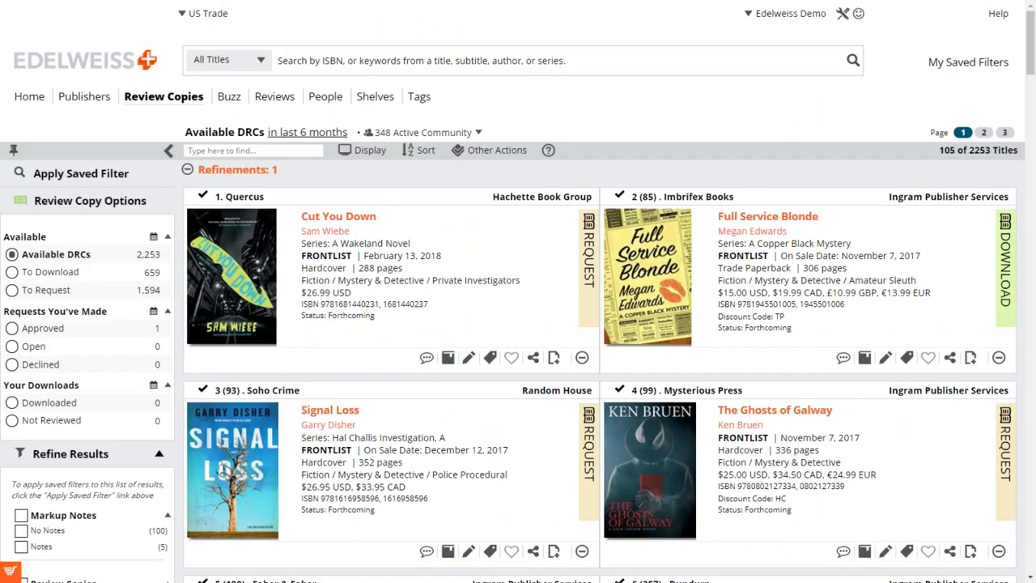
left_click(340, 217)
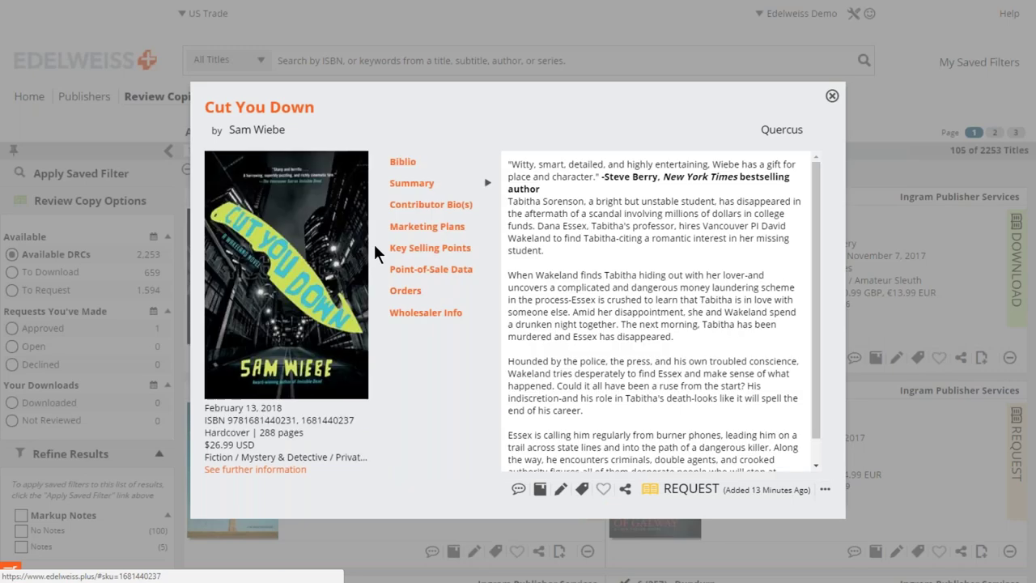
left_click(411, 207)
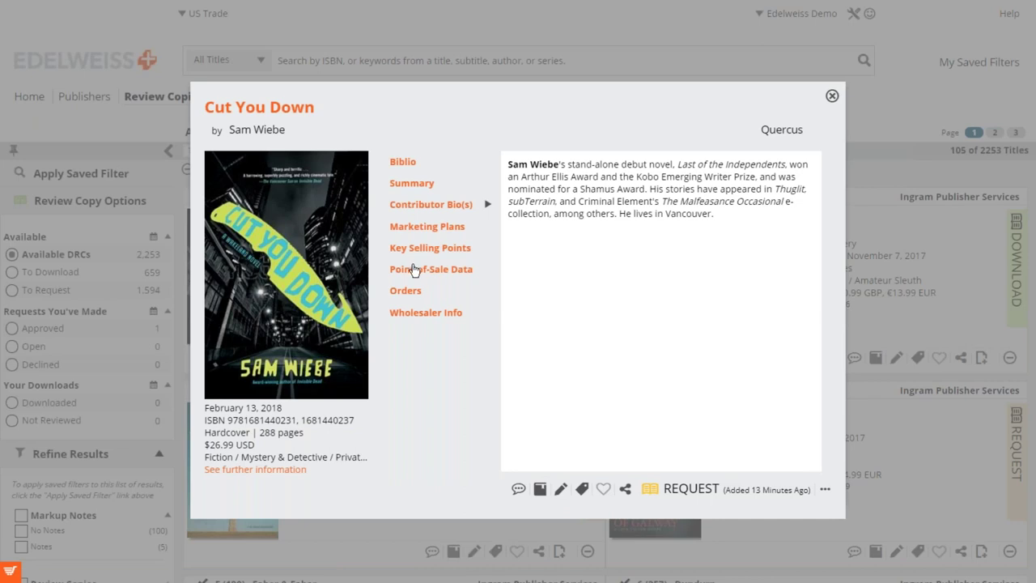
left_click(422, 248)
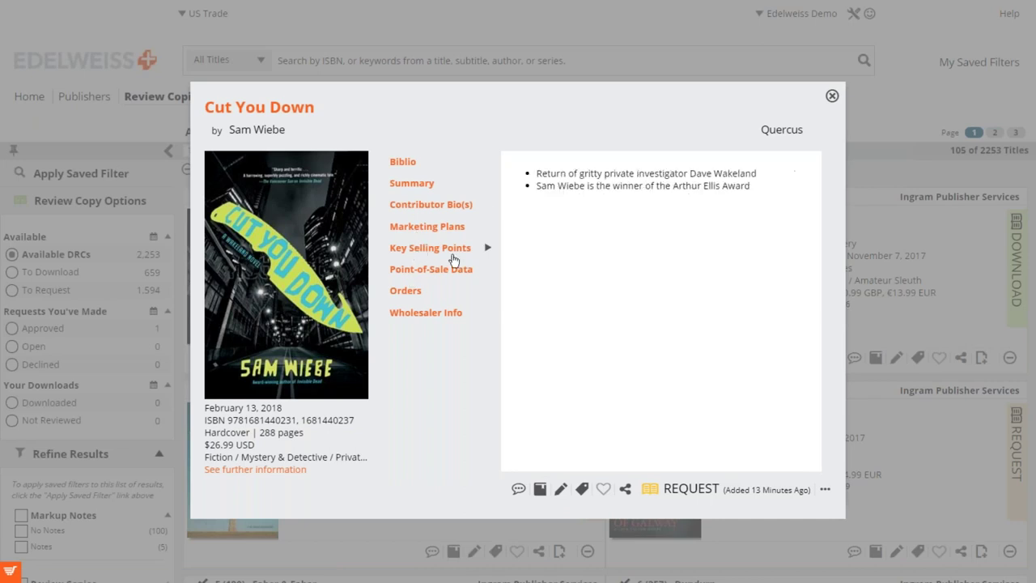
left_click(833, 96)
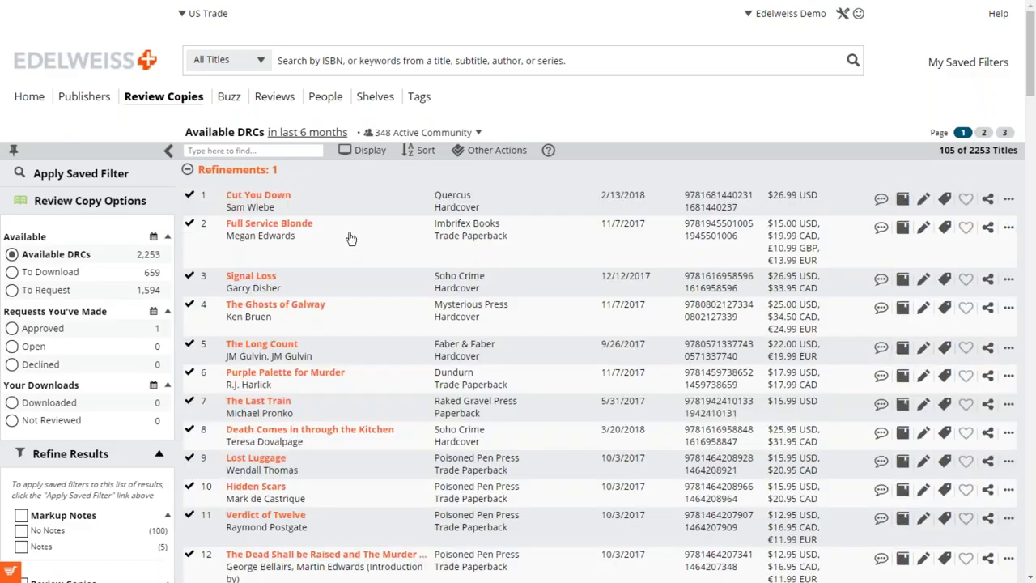
Switch the title list back to Full View and scroll through the single-column entries with covers.
scroll(363, 247, "down", 1)
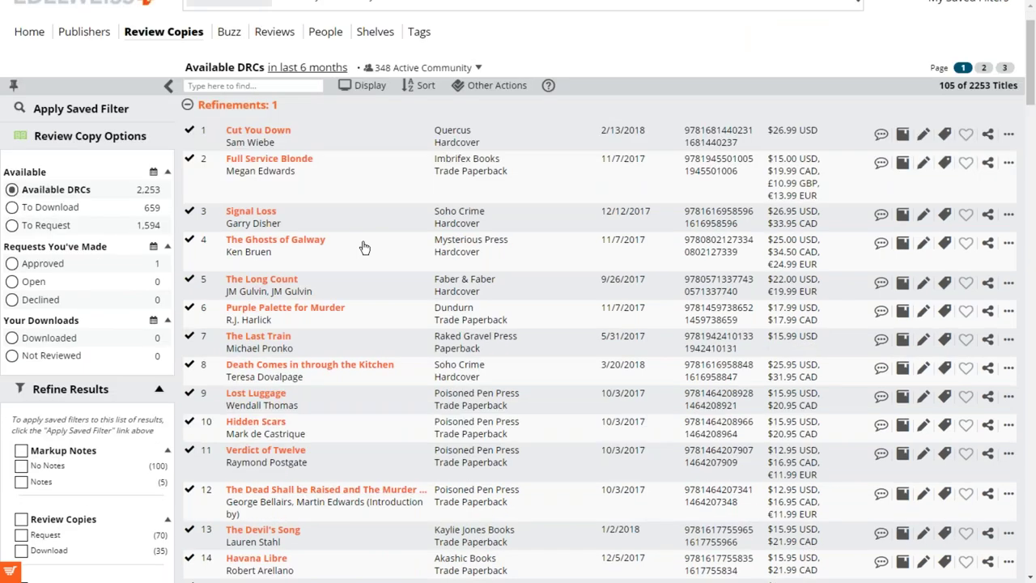
scroll(363, 247, "down", 3)
scroll(363, 247, "up", 4)
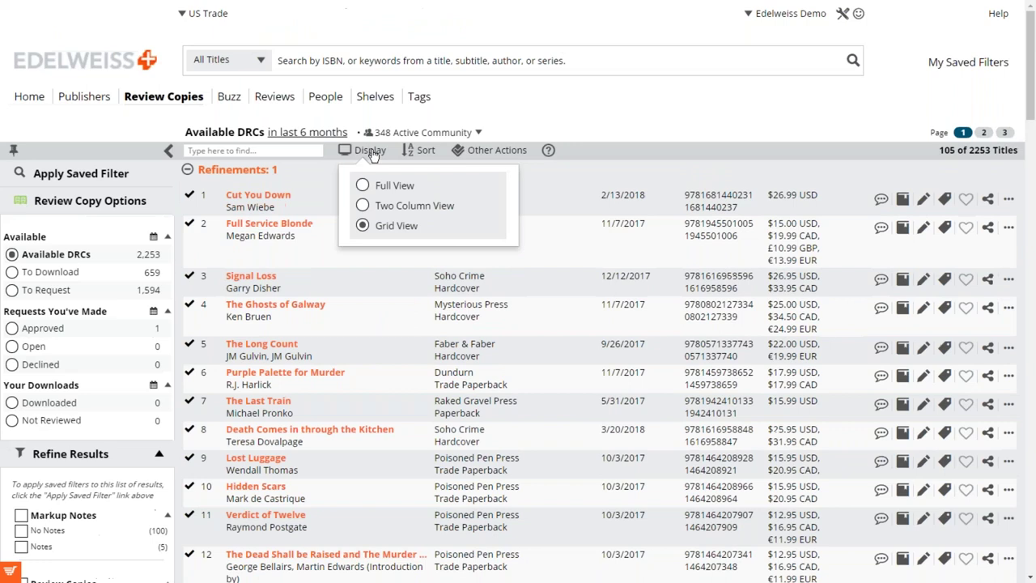
left_click(362, 150)
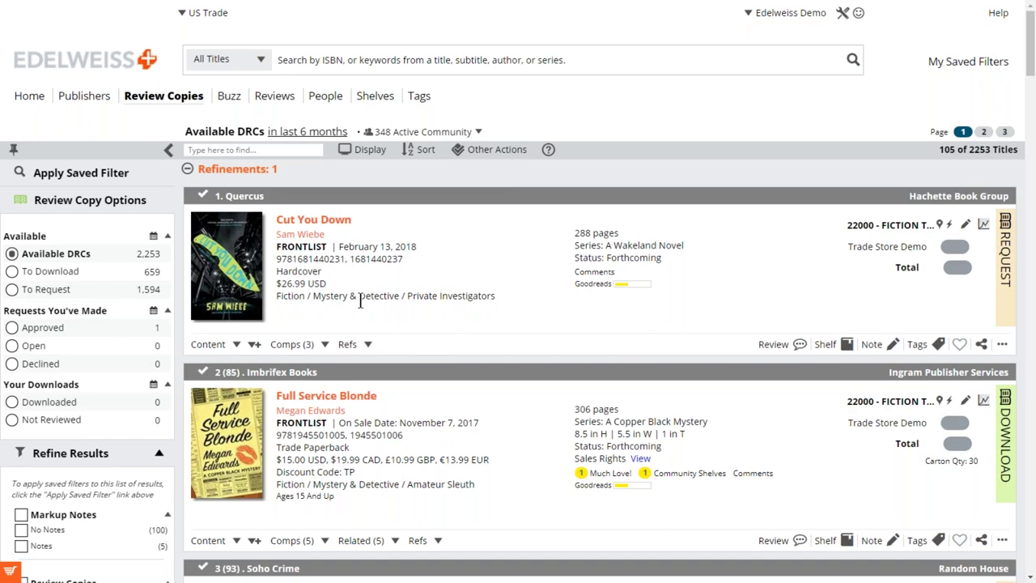
scroll(429, 332, "down", 4)
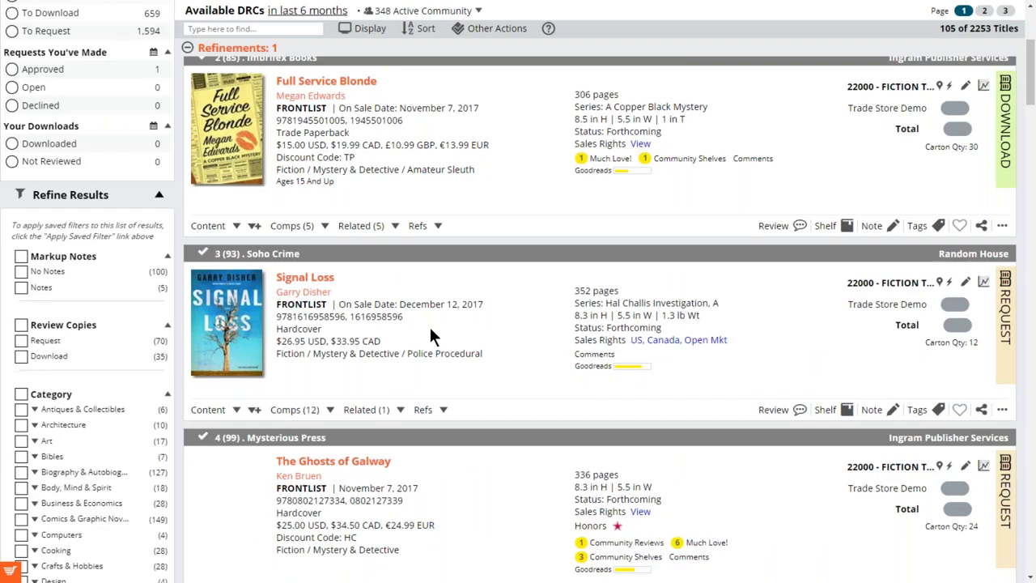
scroll(430, 330, "down", 3)
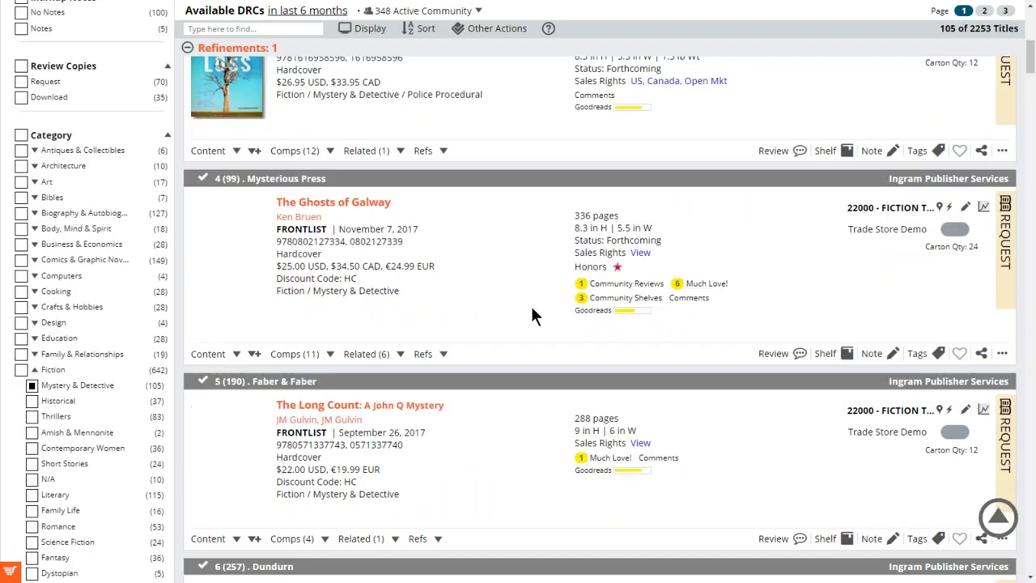
scroll(532, 316, "down", 2)
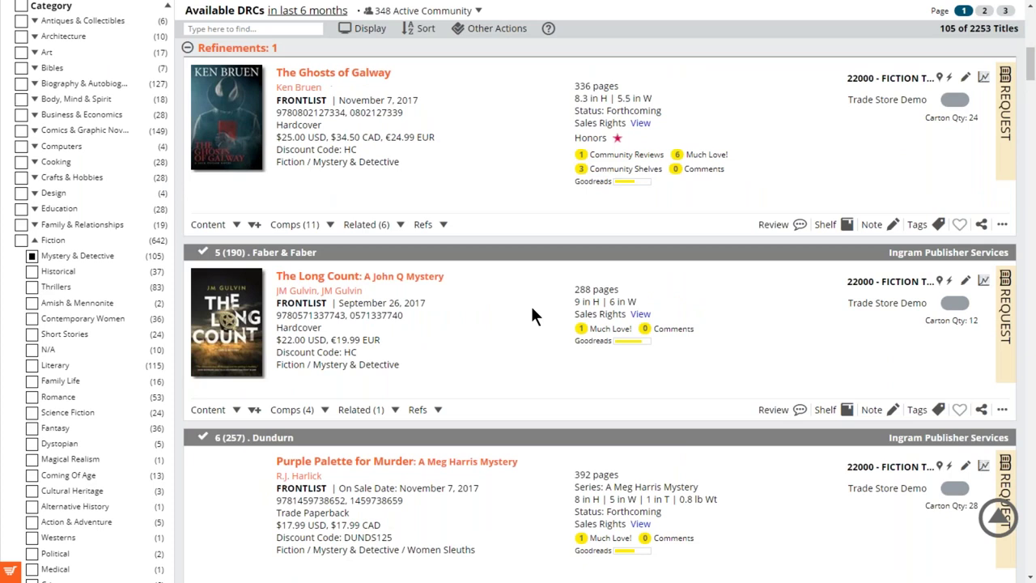
scroll(532, 315, "up", 7)
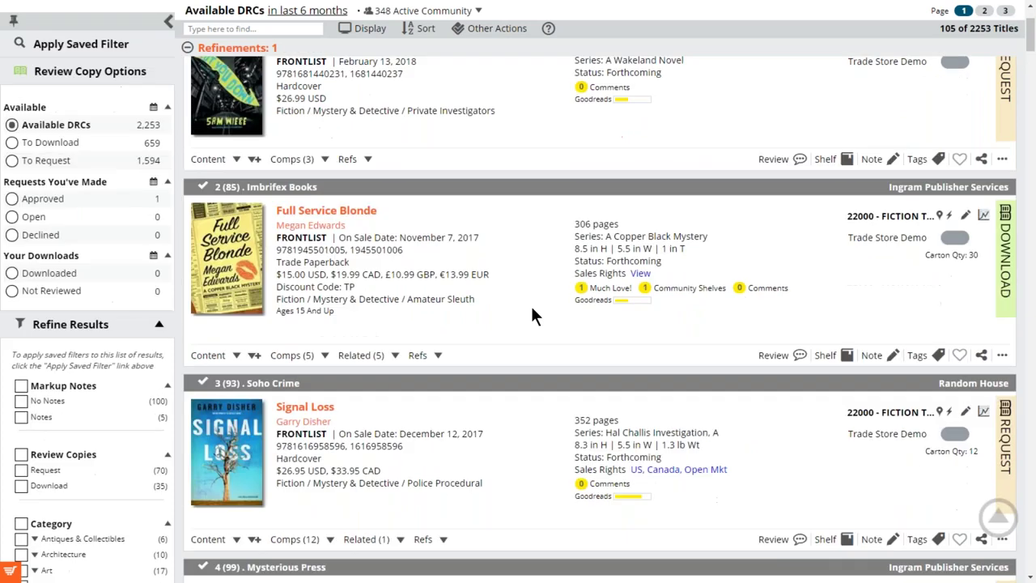
scroll(532, 316, "up", 3)
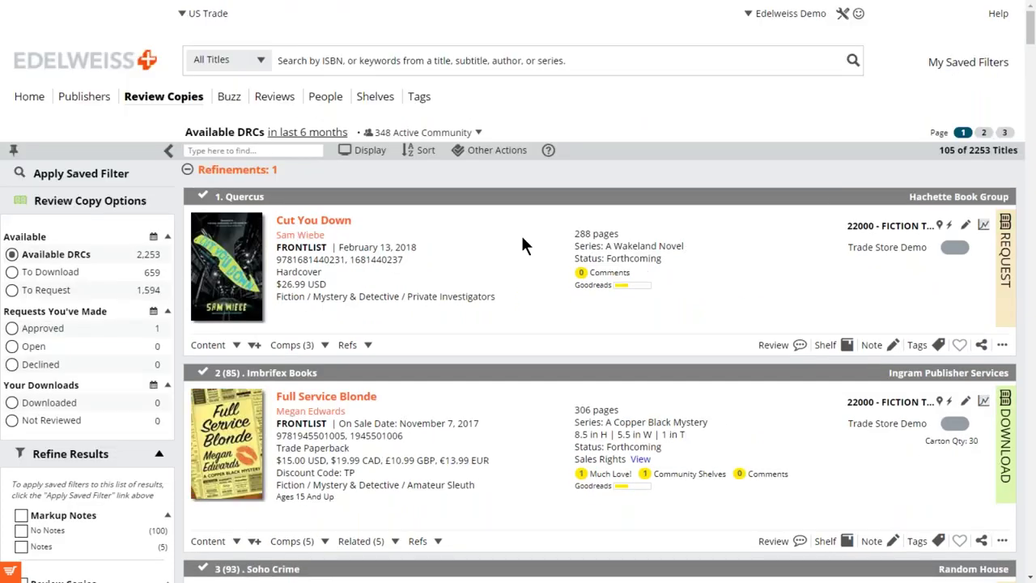
left_click(488, 155)
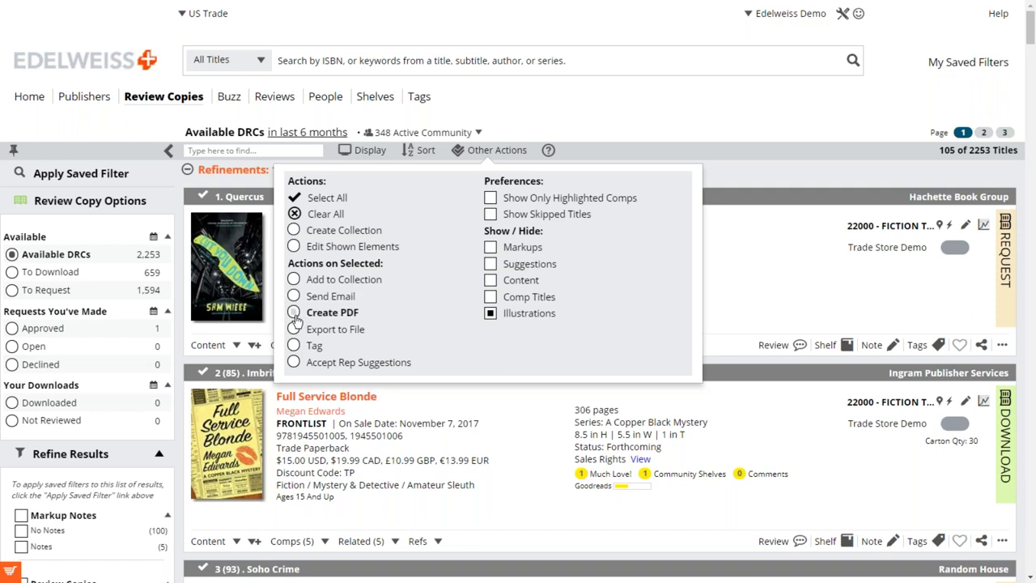
Close the actions panel, start e-mailing Cut You Down's details, then cancel the export.
left_click(747, 233)
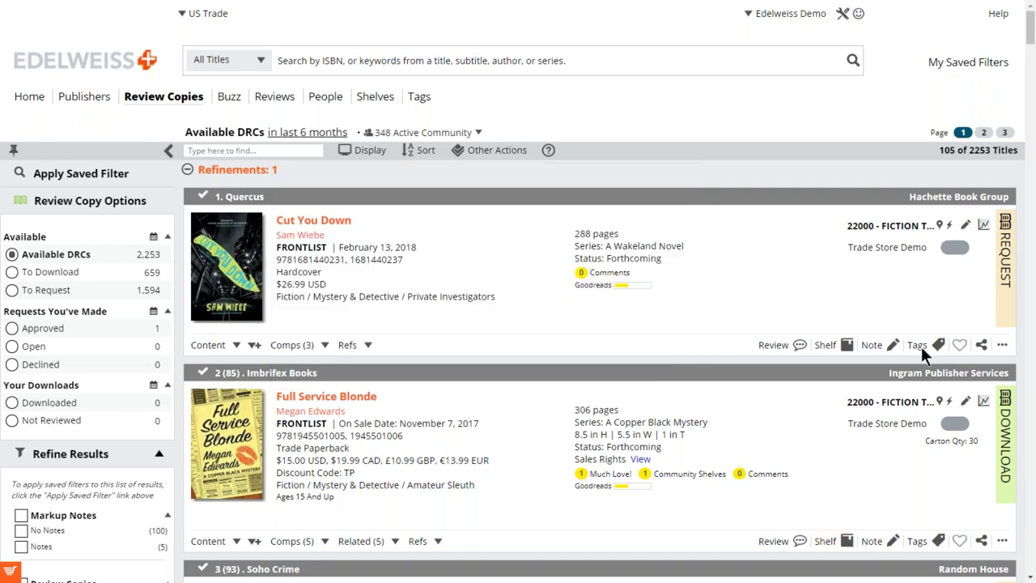
left_click(981, 347)
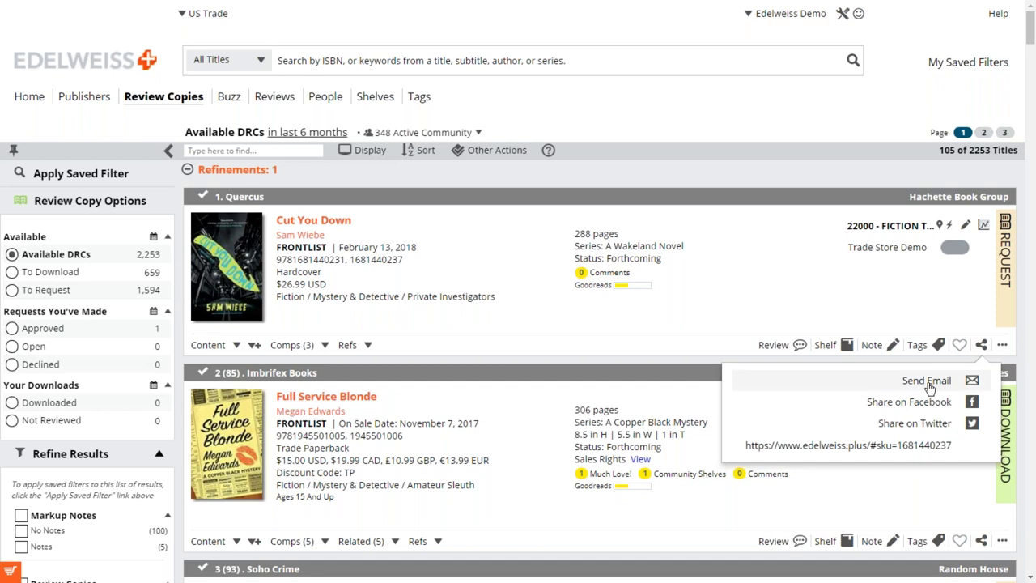
left_click(928, 387)
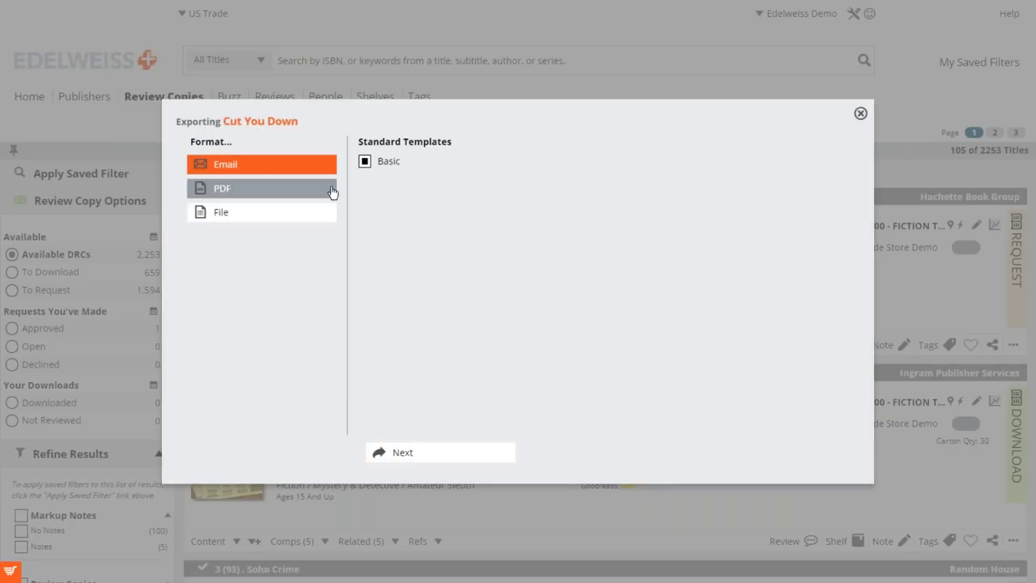
left_click(413, 460)
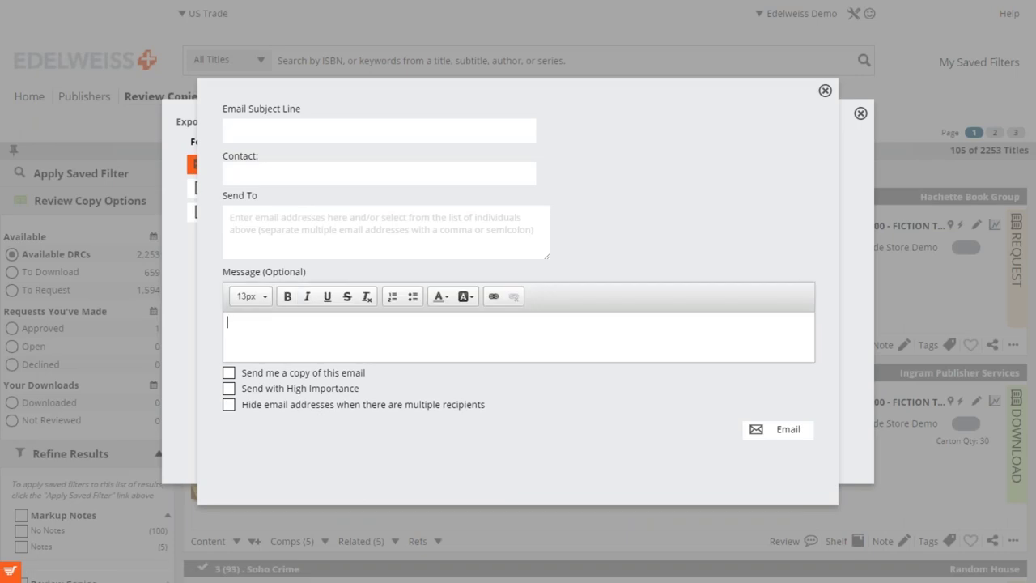
left_click(824, 93)
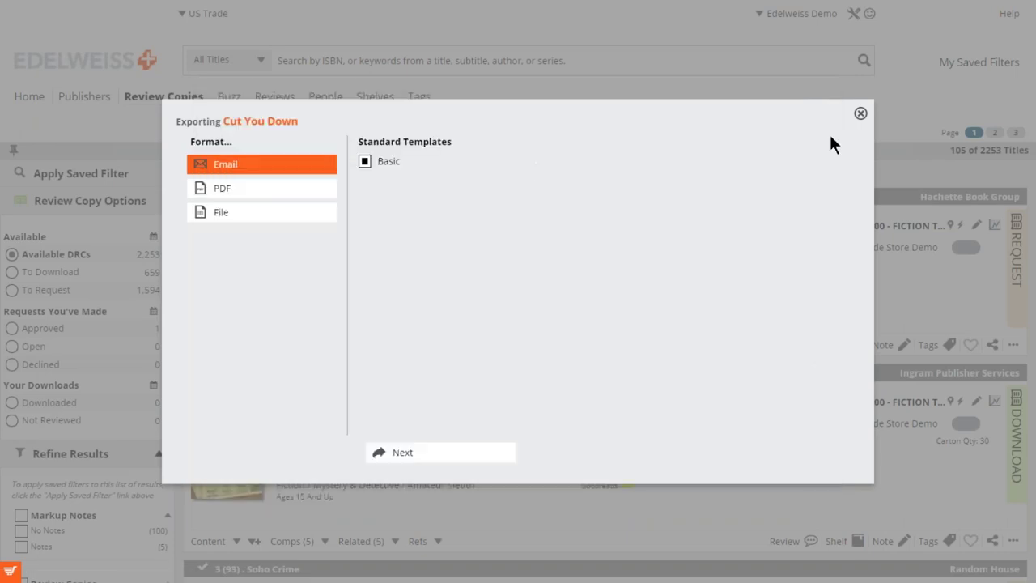
left_click(860, 114)
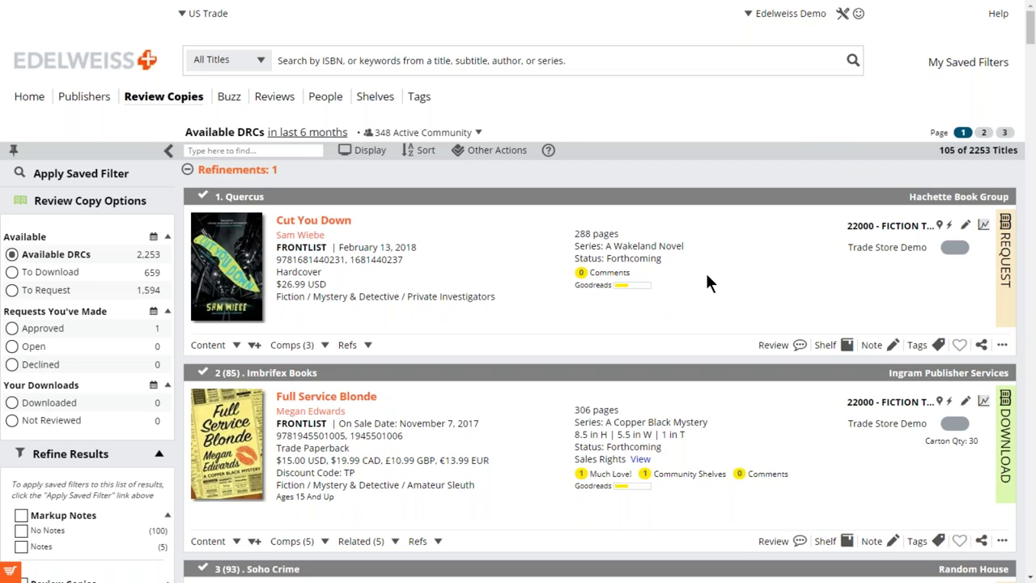
Filter the review copies to To Download, showing 659 titles led by Essential Oils.
scroll(706, 275, "down", 1)
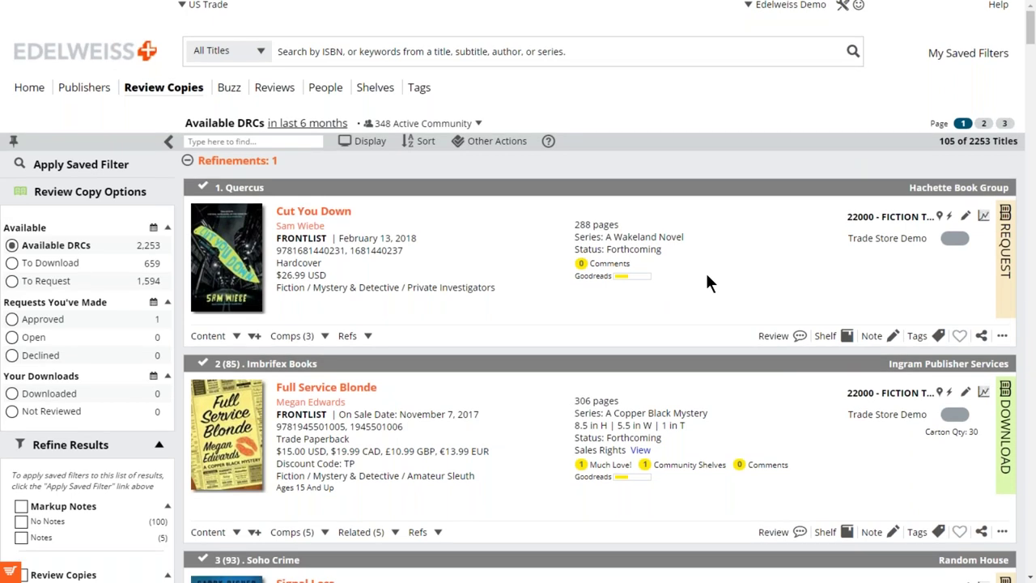
scroll(706, 283, "down", 1)
scroll(707, 281, "up", 1)
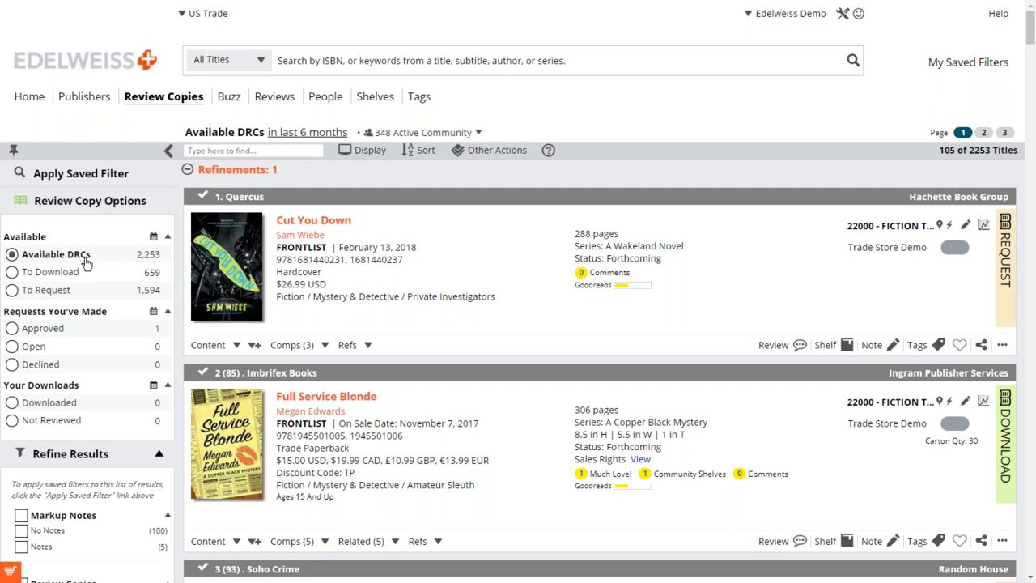
left_click(13, 274)
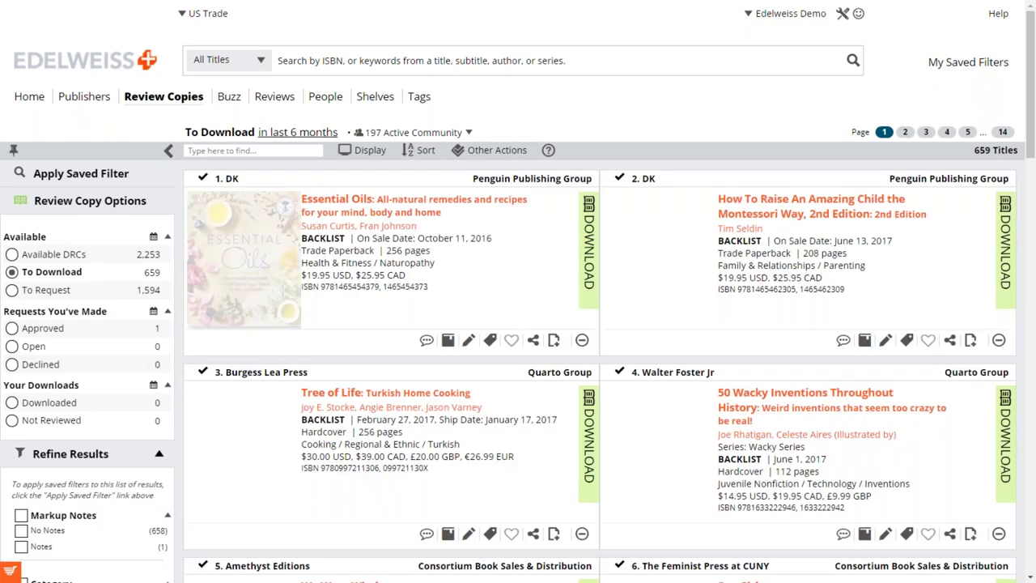
left_click(589, 243)
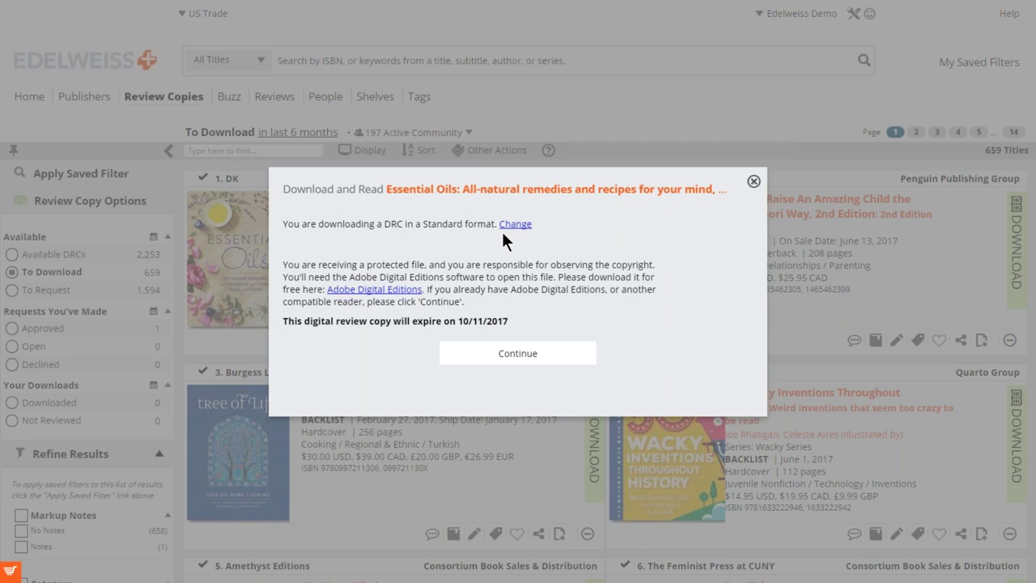
left_click(520, 224)
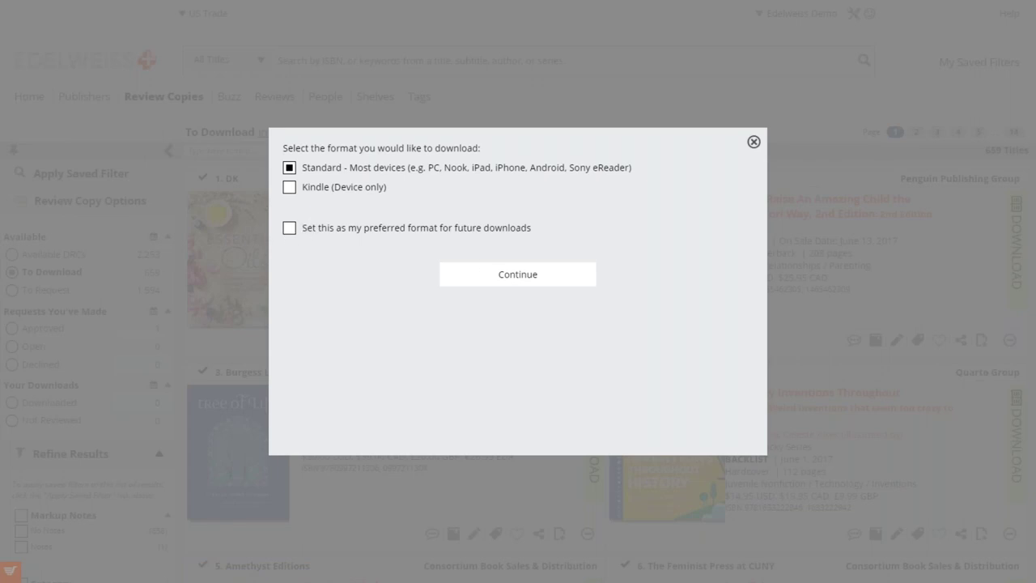
left_click(290, 187)
left_click(489, 276)
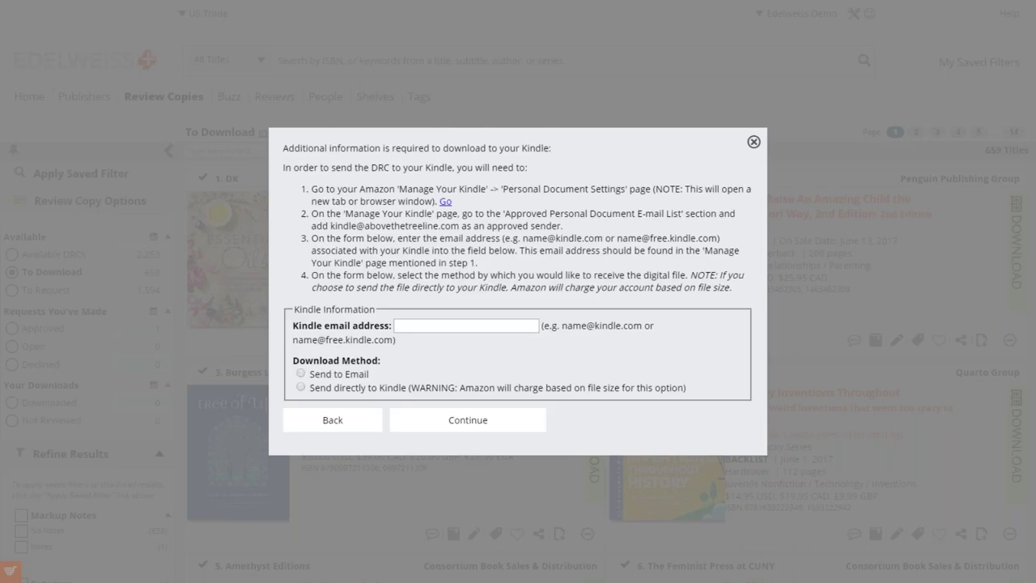
left_click(425, 328)
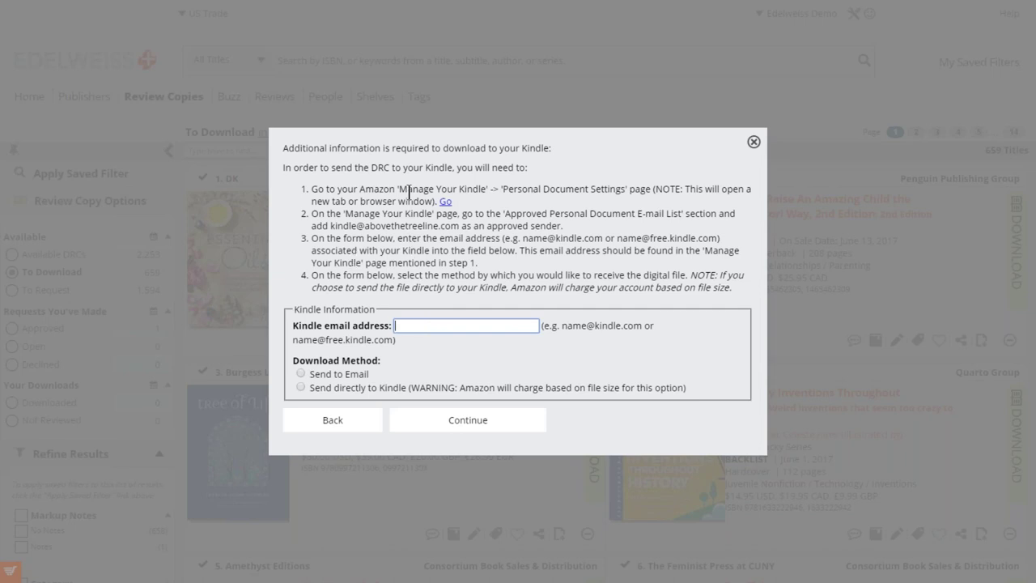
left_click_drag(400, 189, 489, 185)
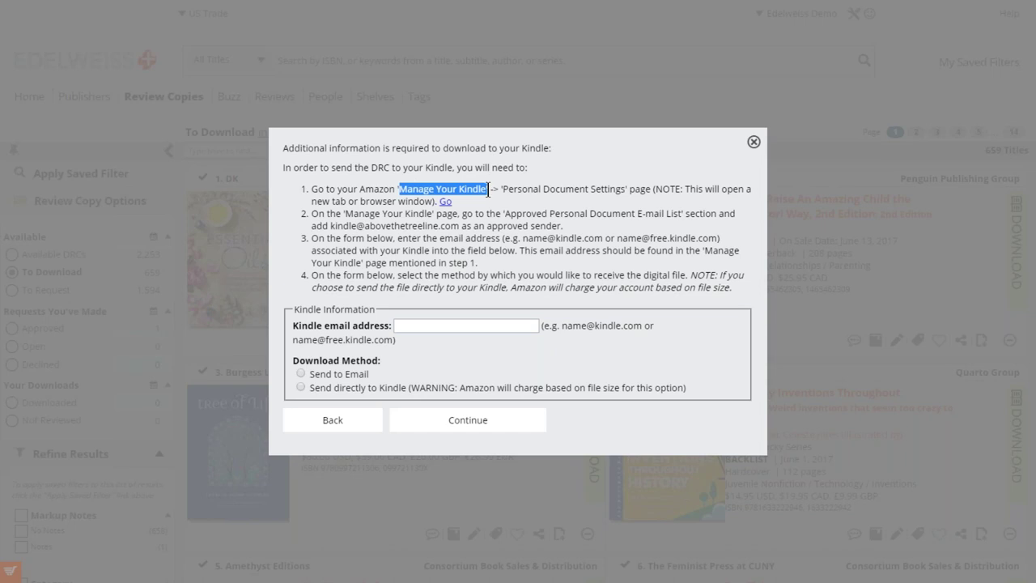
left_click(504, 213)
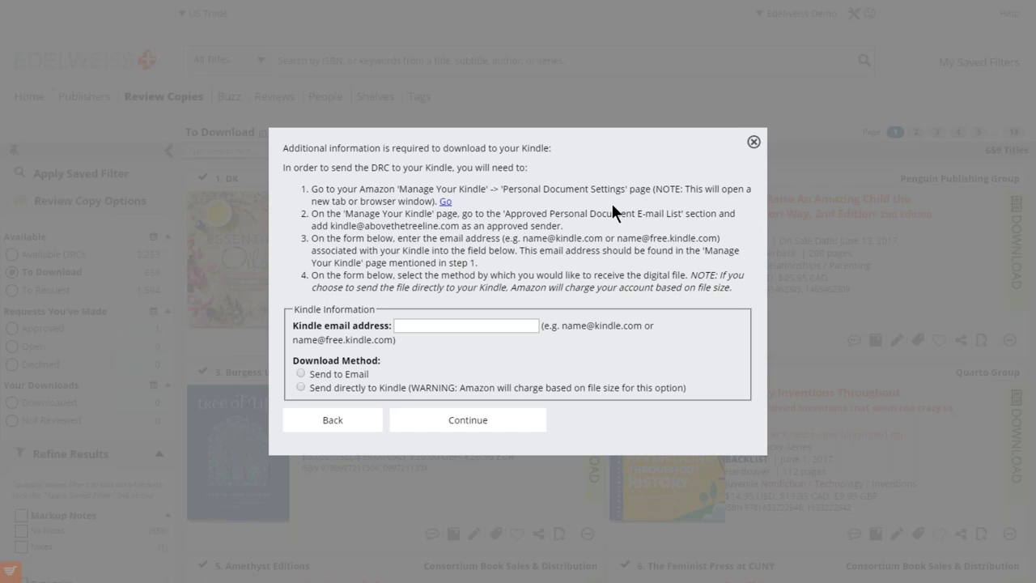
left_click(753, 143)
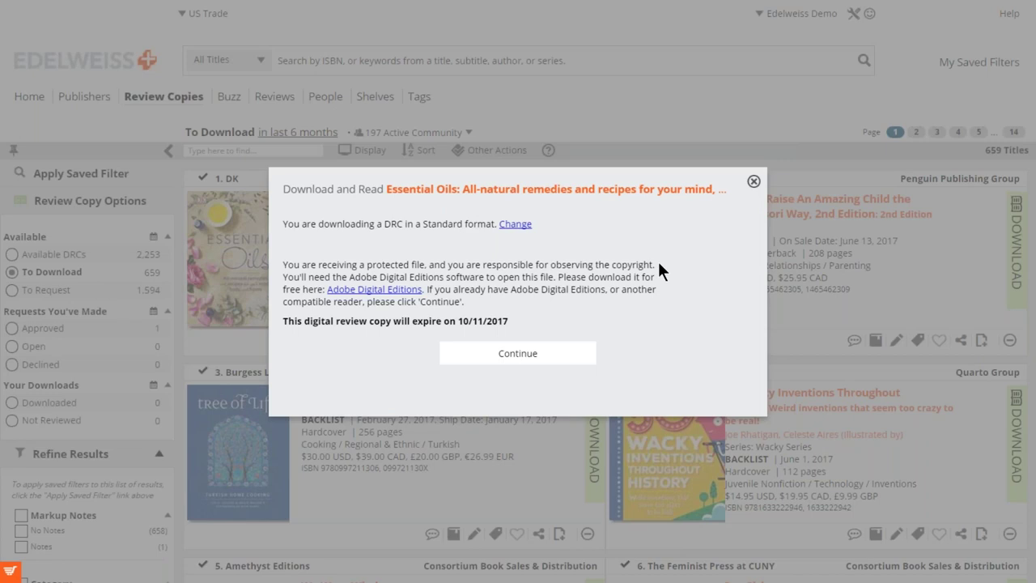
left_click(754, 183)
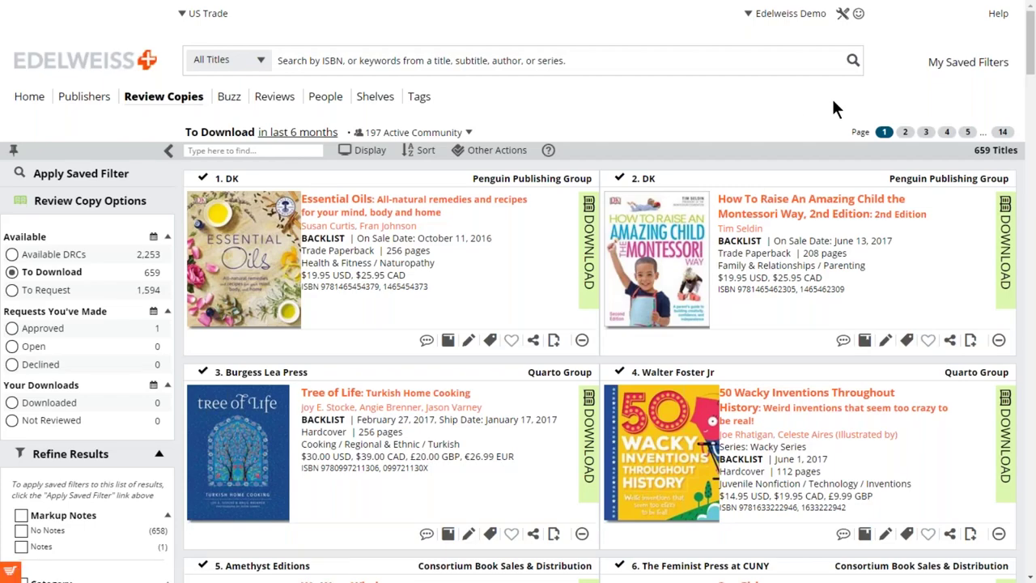
Open the Edelweiss Support Center through Help > Get Help.
left_click(1000, 14)
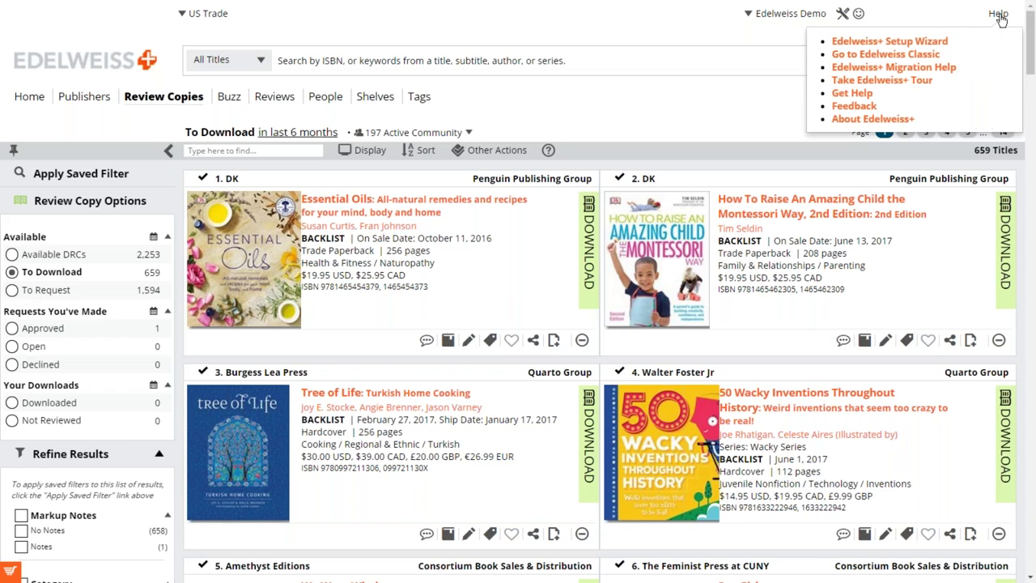
left_click(858, 95)
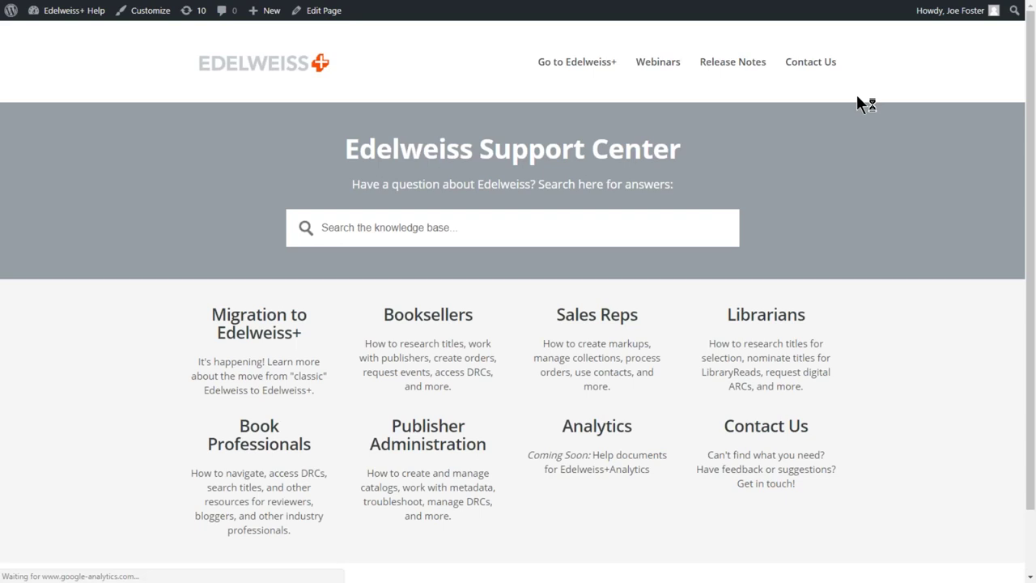
Browse the Digital Review Copies for Book Professionals articles under Book Professionals.
left_click(269, 429)
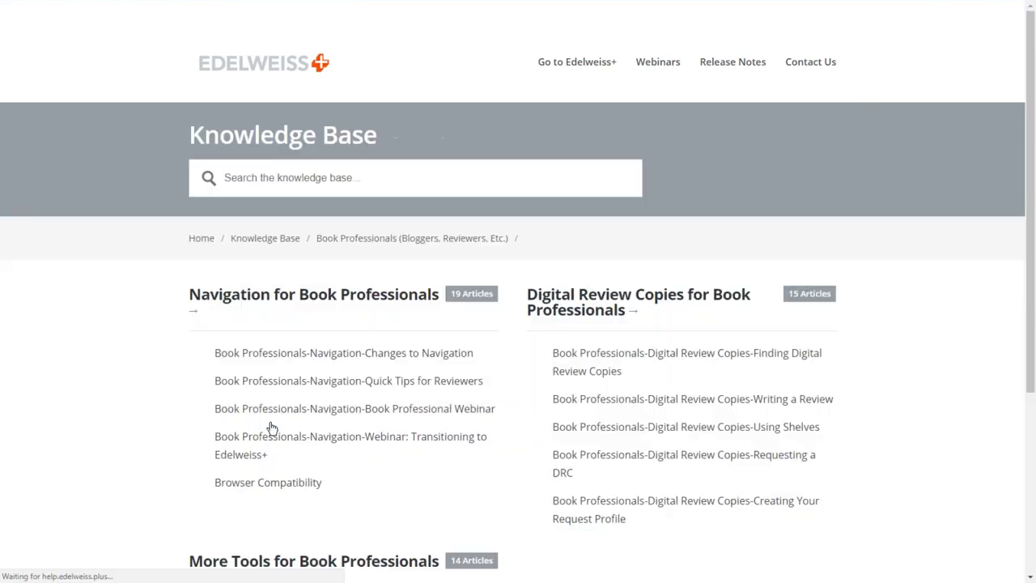
left_click(599, 298)
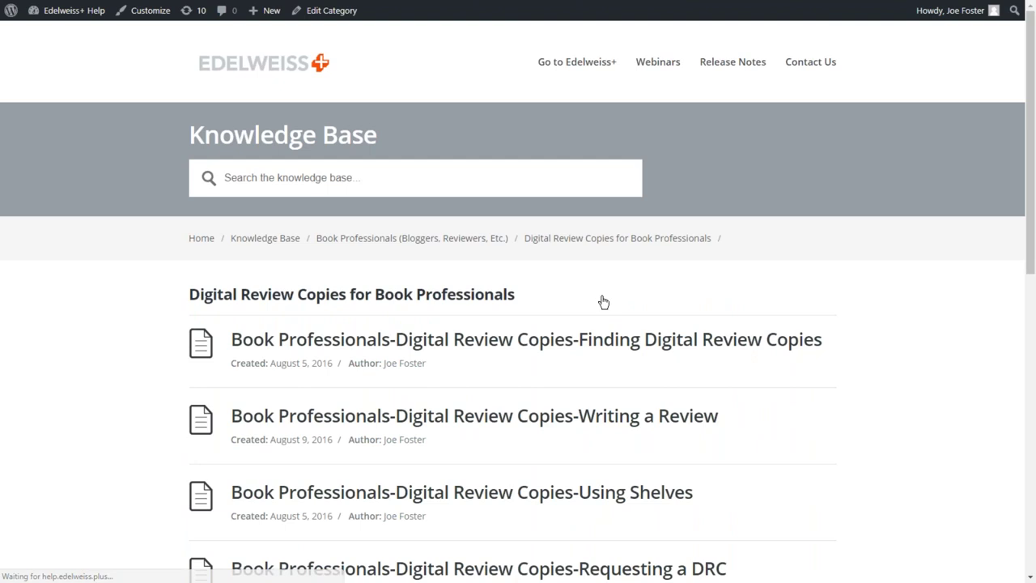
scroll(603, 301, "down", 1)
scroll(617, 300, "down", 2)
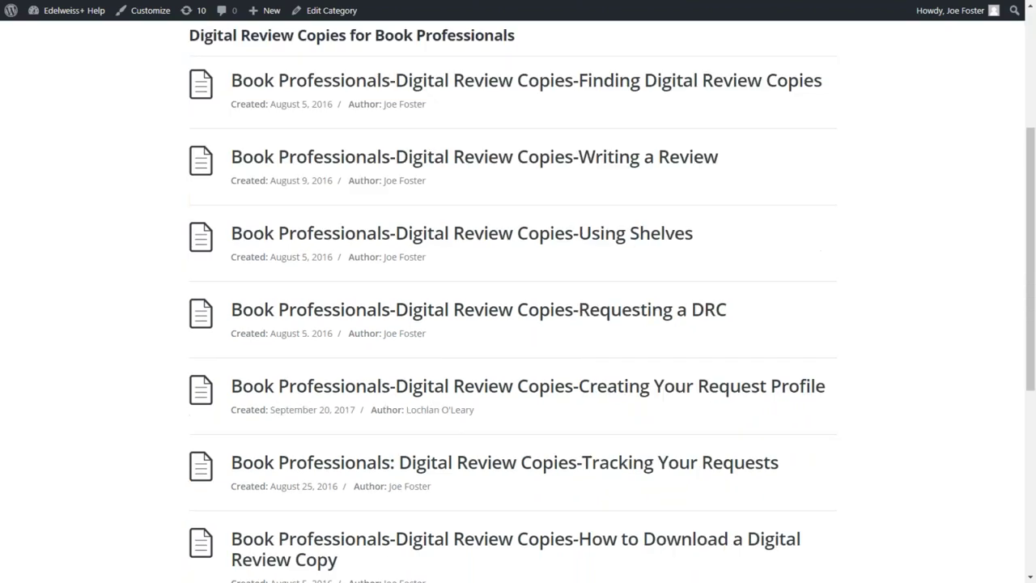
scroll(659, 322, "down", 5)
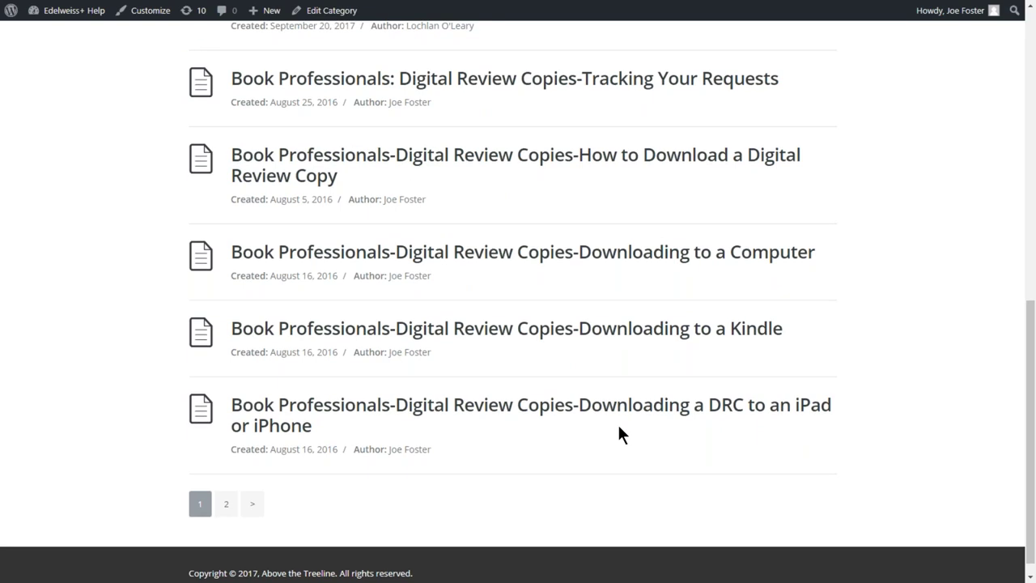
scroll(618, 429, "up", 2)
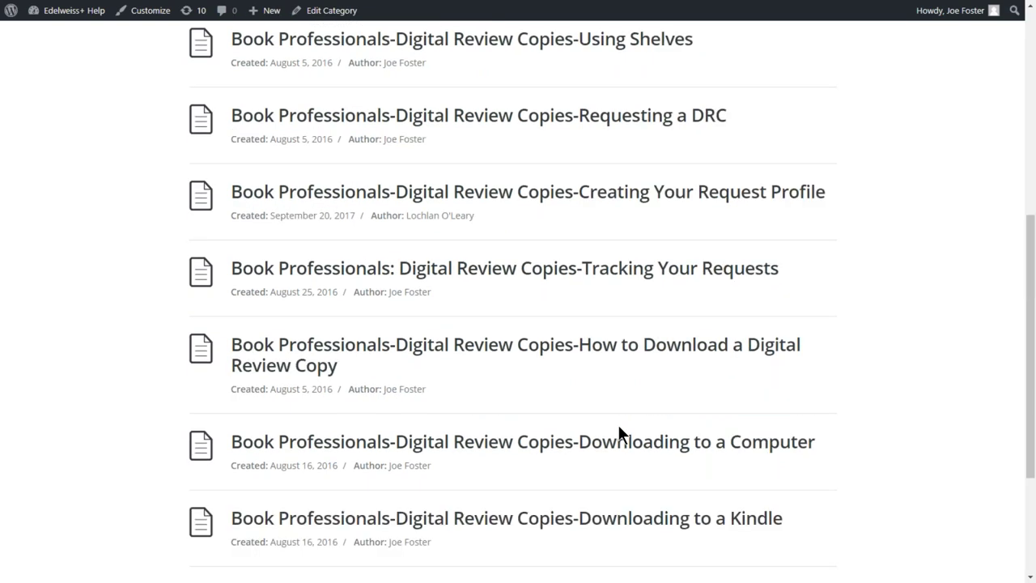
scroll(618, 424, "up", 5)
scroll(518, 301, "down", 4)
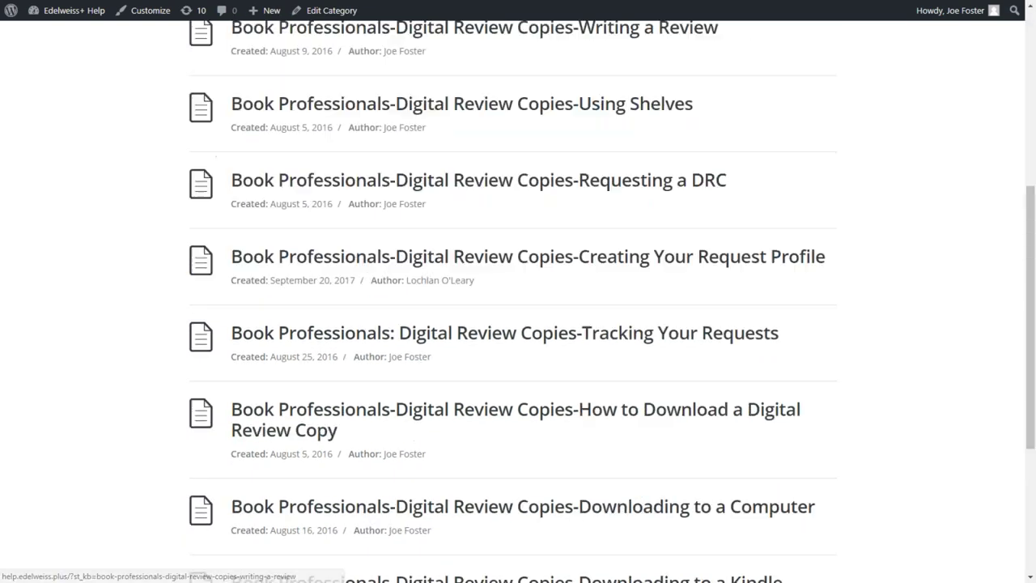
scroll(518, 301, "down", 2)
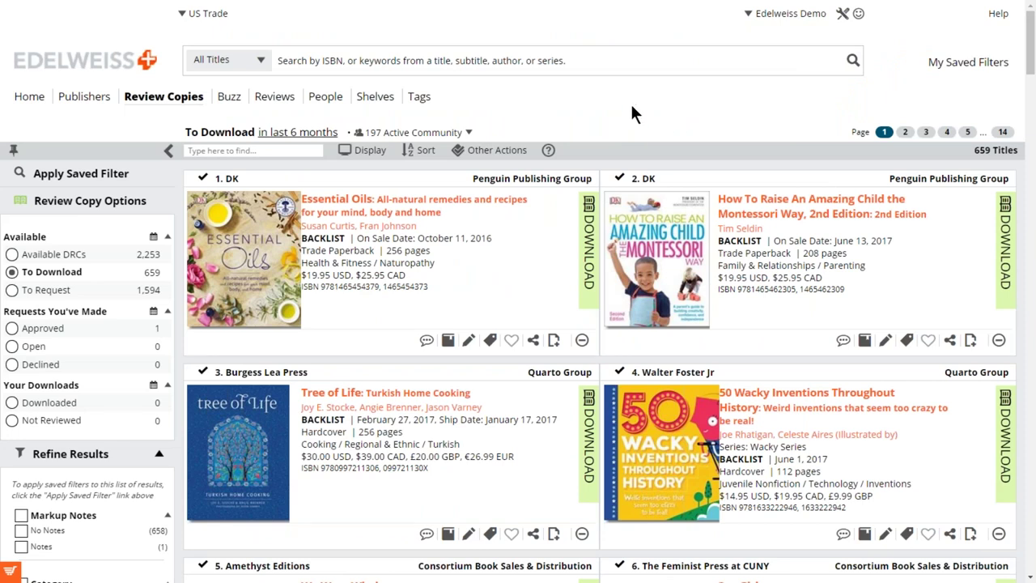
Show all 2253 Available DRCs again and view The Bloodprint's cover at full size.
left_click(18, 255)
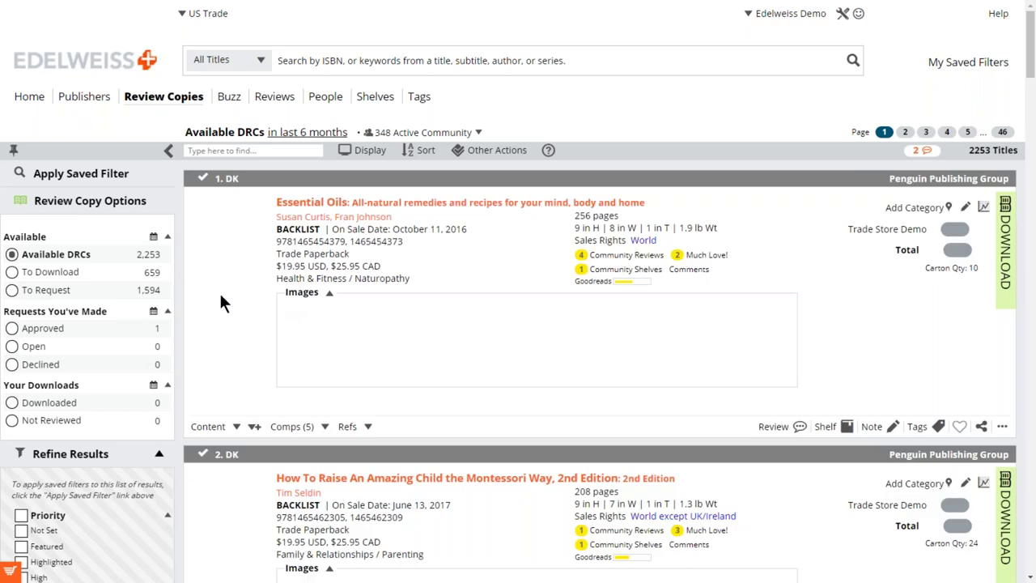
scroll(304, 271, "down", 1)
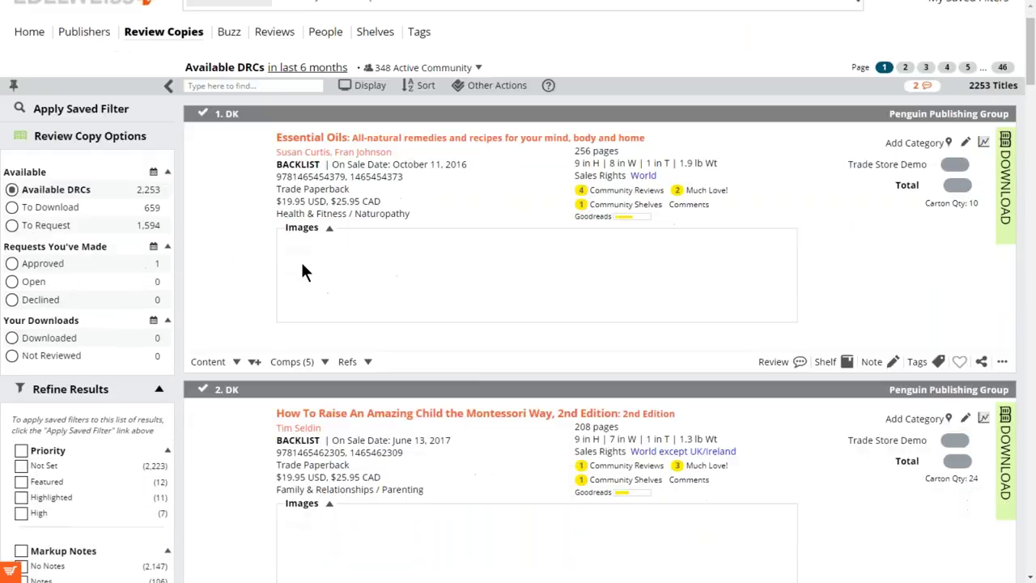
scroll(300, 260, "down", 3)
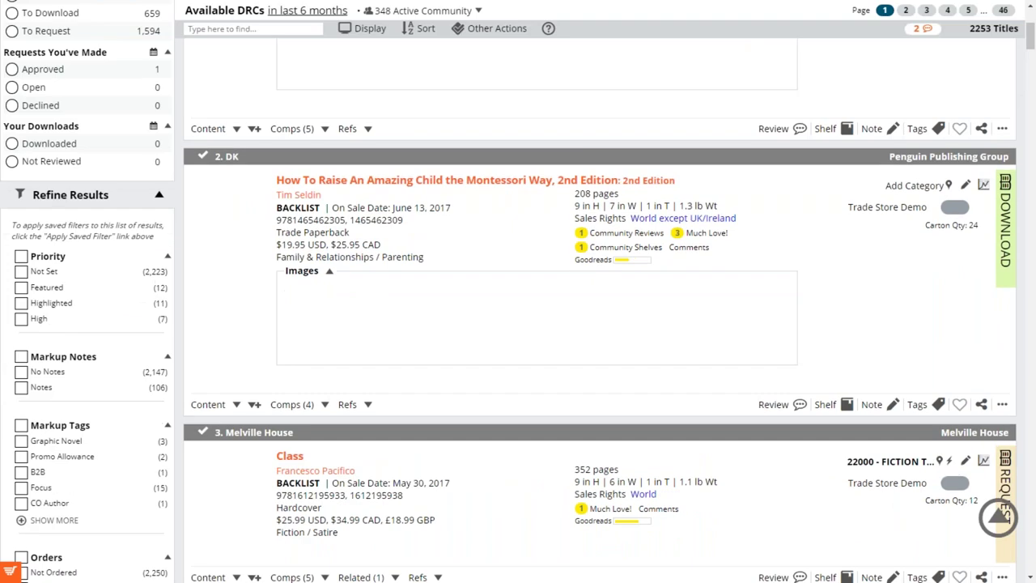
scroll(267, 275, "down", 2)
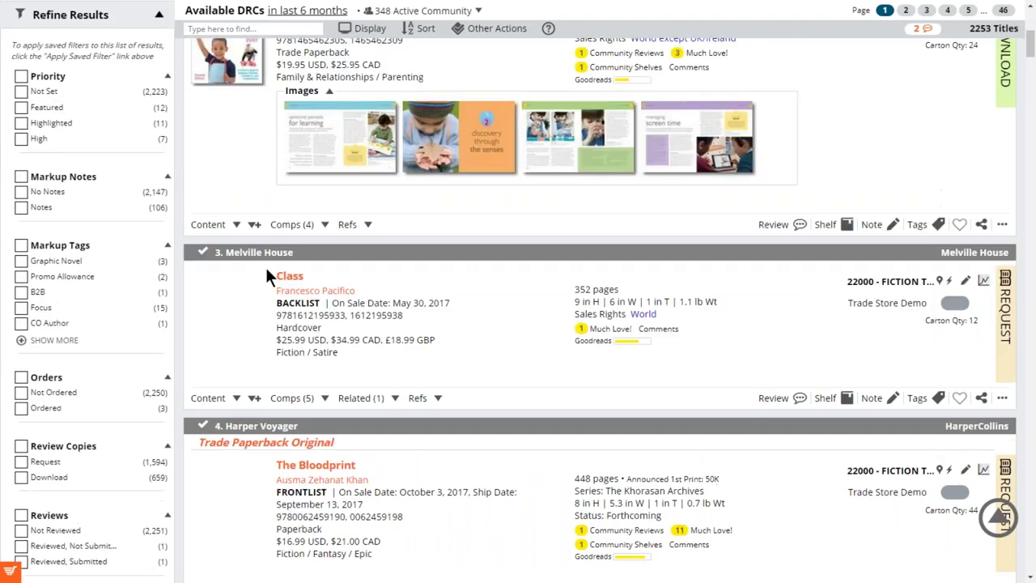
scroll(267, 275, "down", 2)
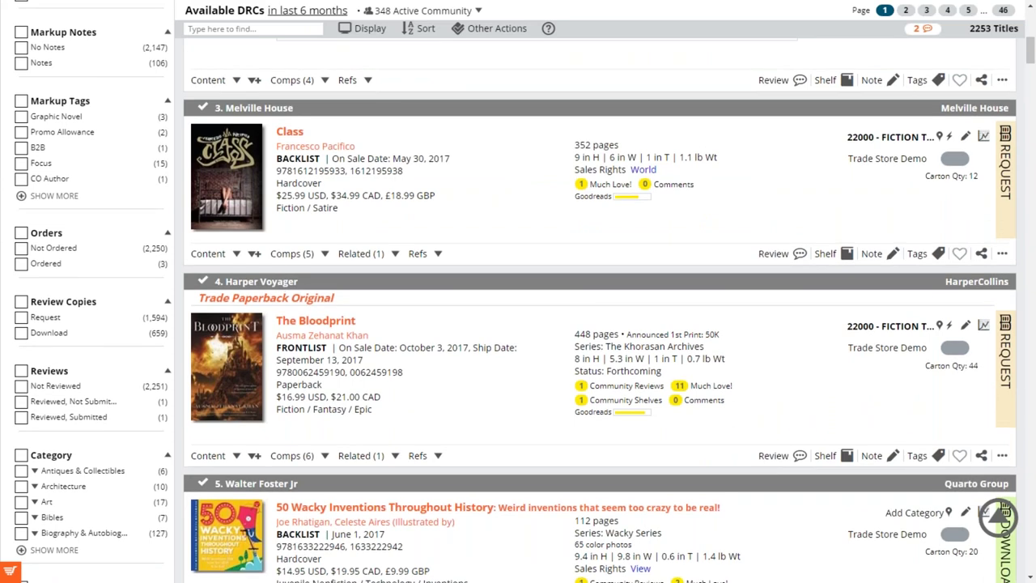
scroll(599, 308, "down", 1)
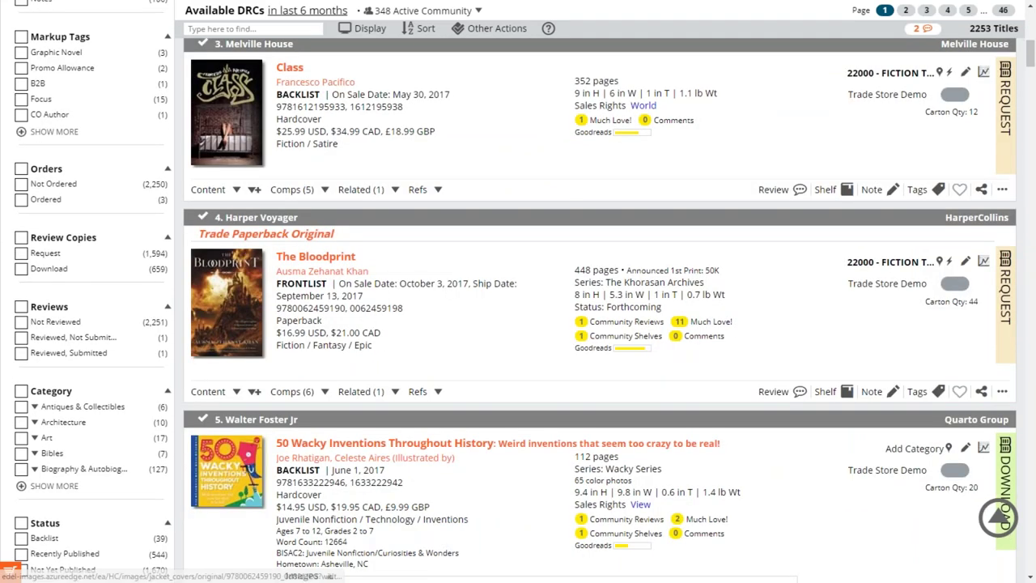
left_click(235, 298)
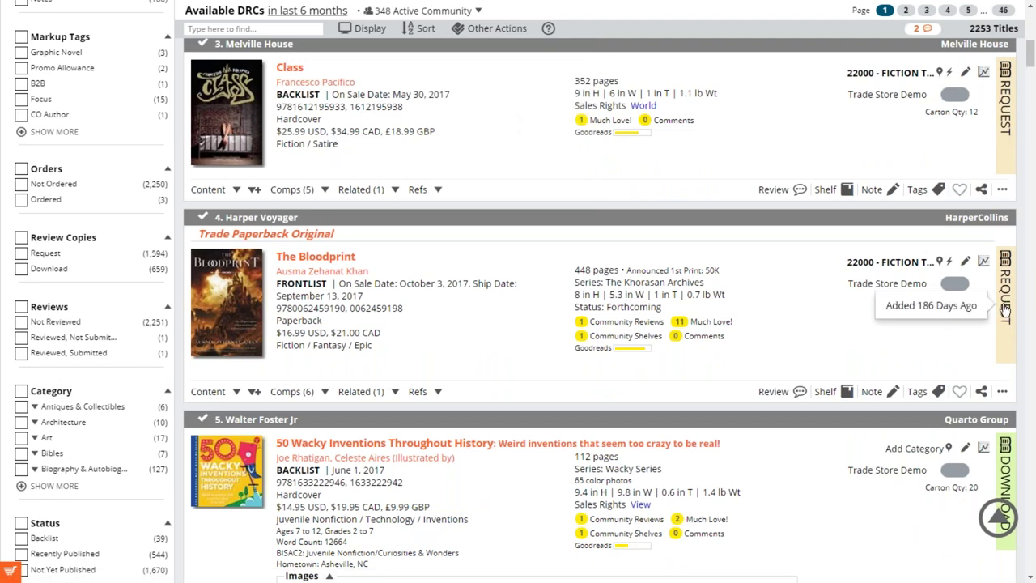
Start a review copy request for The Bloodprint with Reviewing as the purpose, then edit the profile.
left_click(1005, 307)
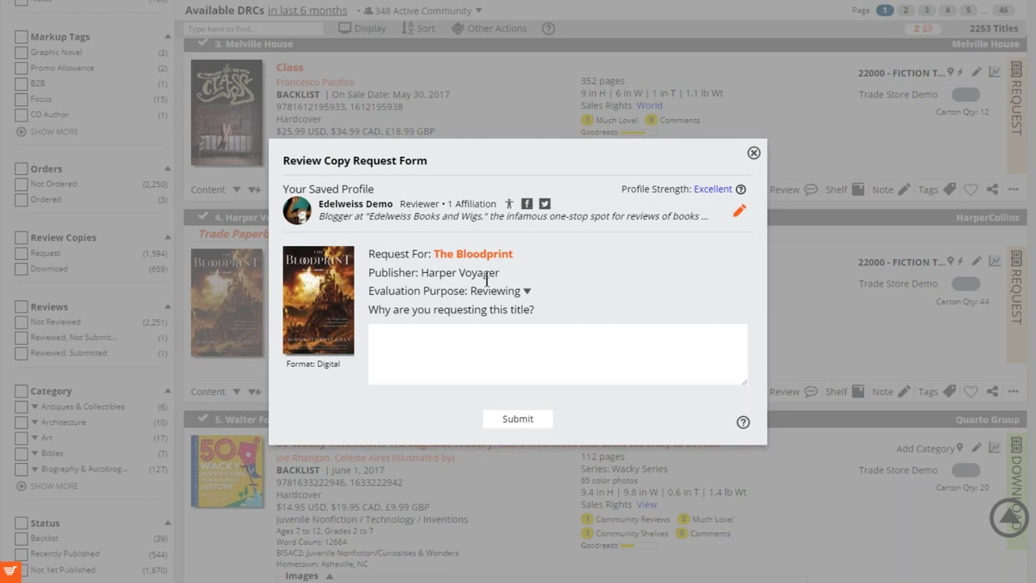
left_click(527, 293)
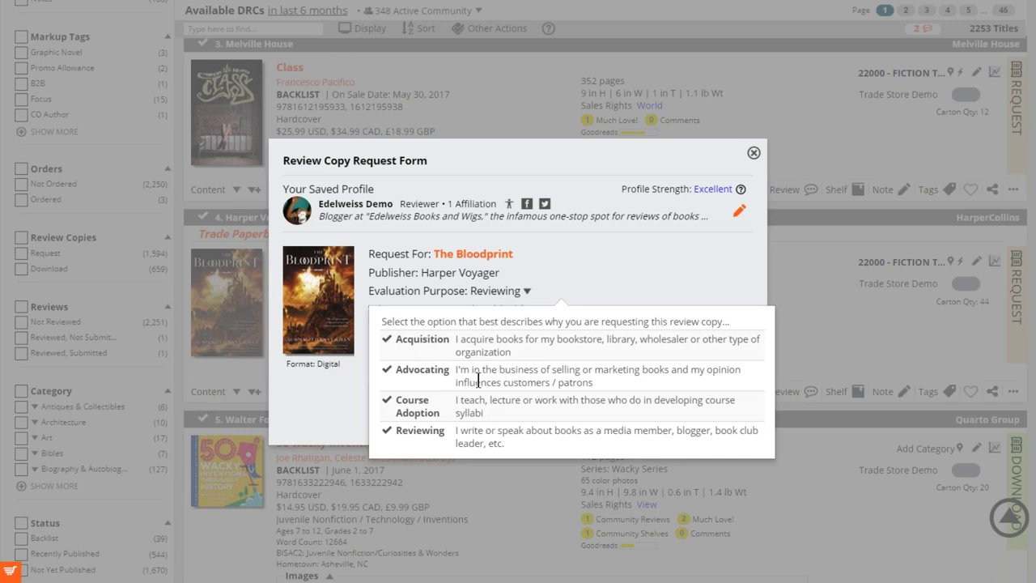
left_click(389, 437)
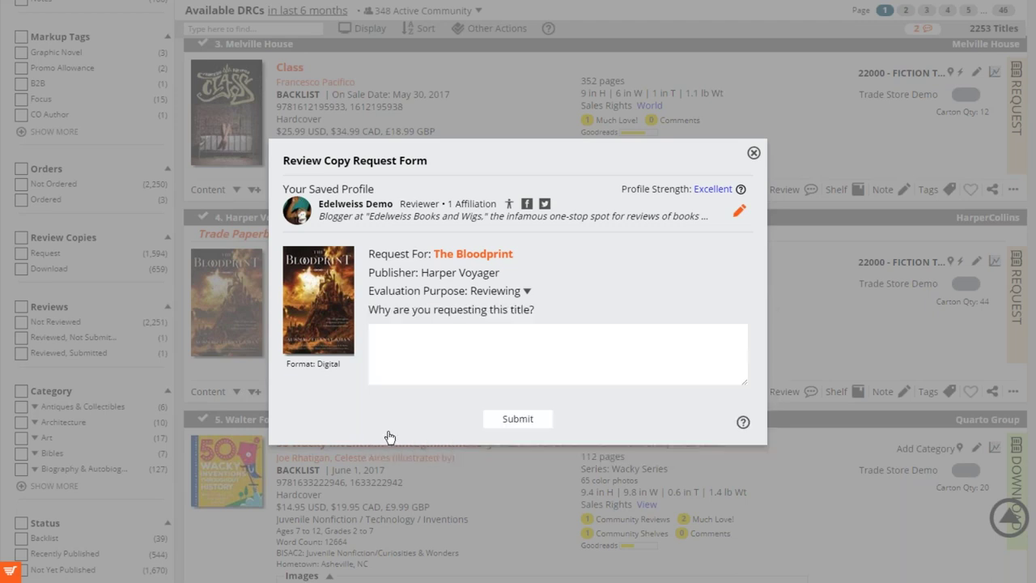
left_click(502, 353)
left_click(737, 214)
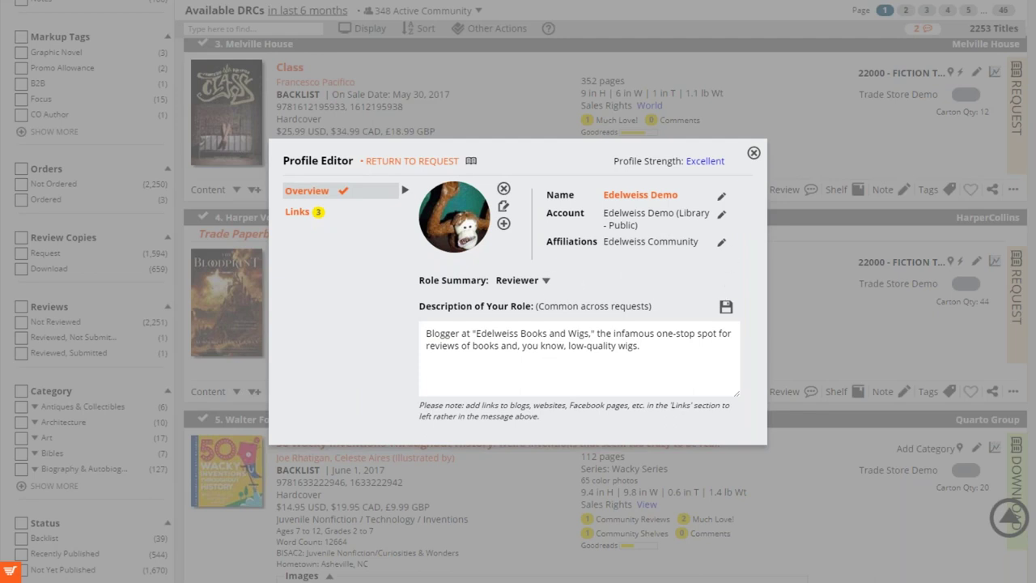
Confirm the Reviewer role and the 3 social links, then return to The Bloodprint request.
left_click(547, 281)
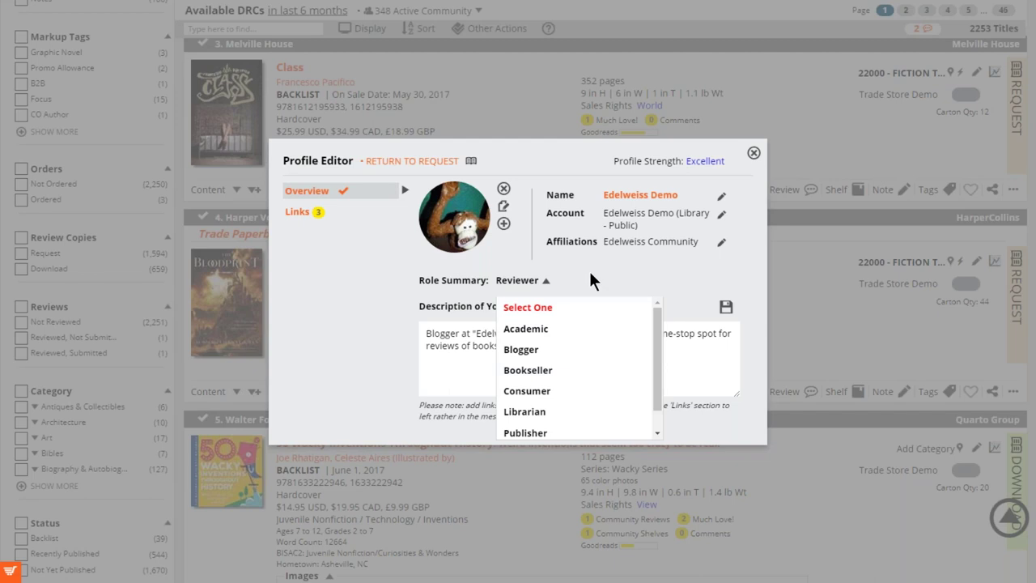
left_click(547, 281)
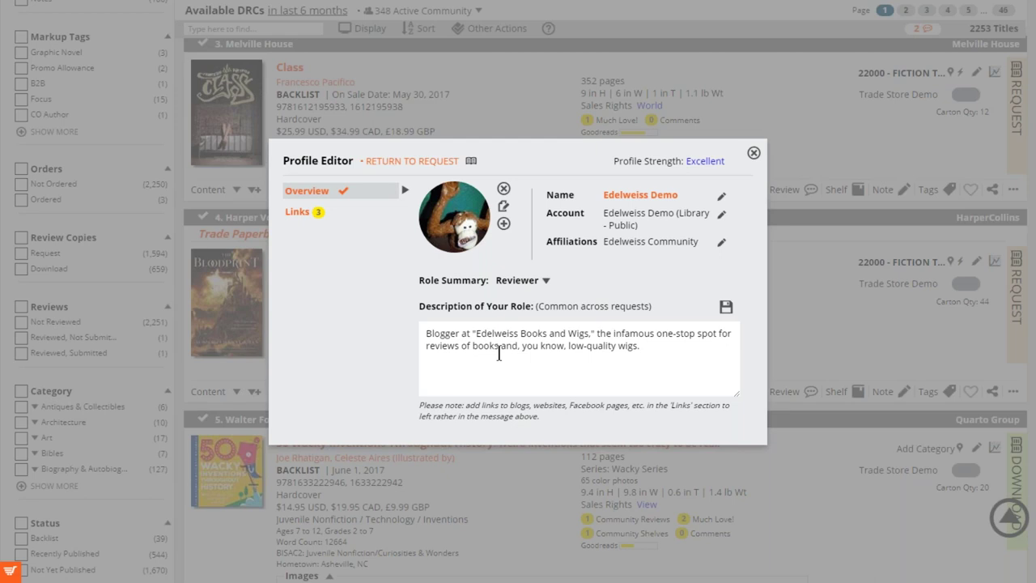
left_click(319, 219)
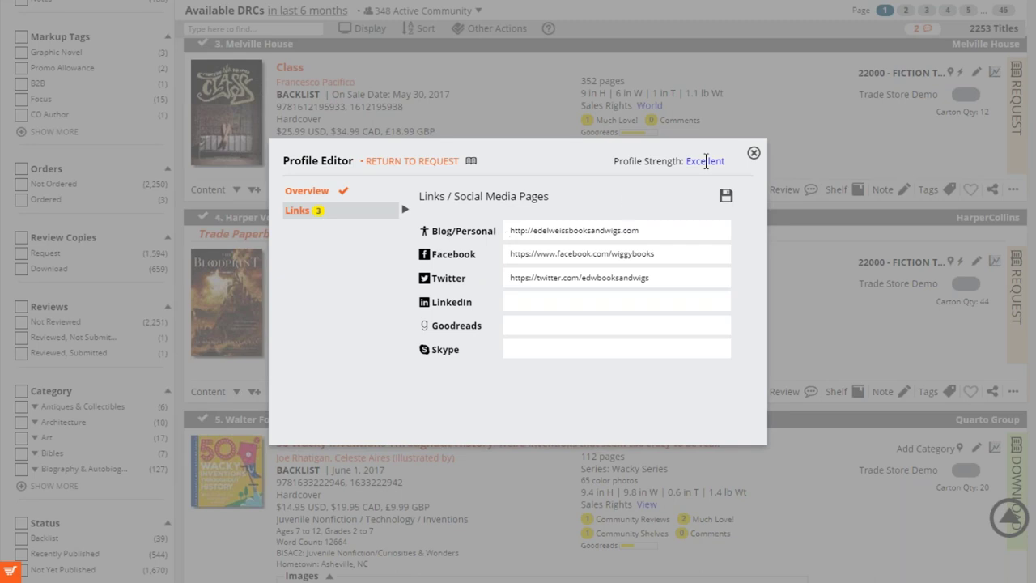
left_click(405, 162)
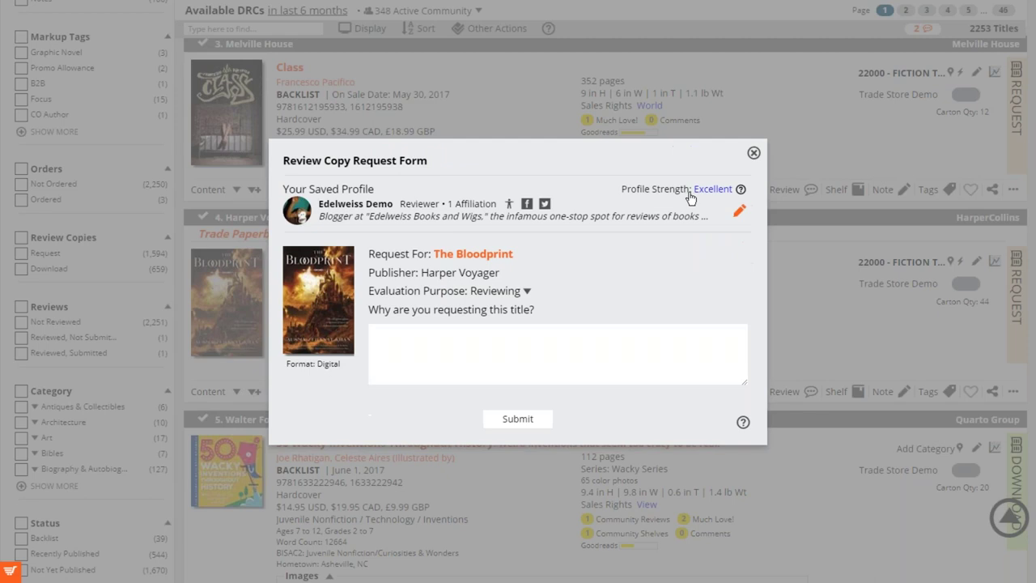
Request The Bloodprint review copy with the reason "I love fantasy titles.".
mouse_move(703, 196)
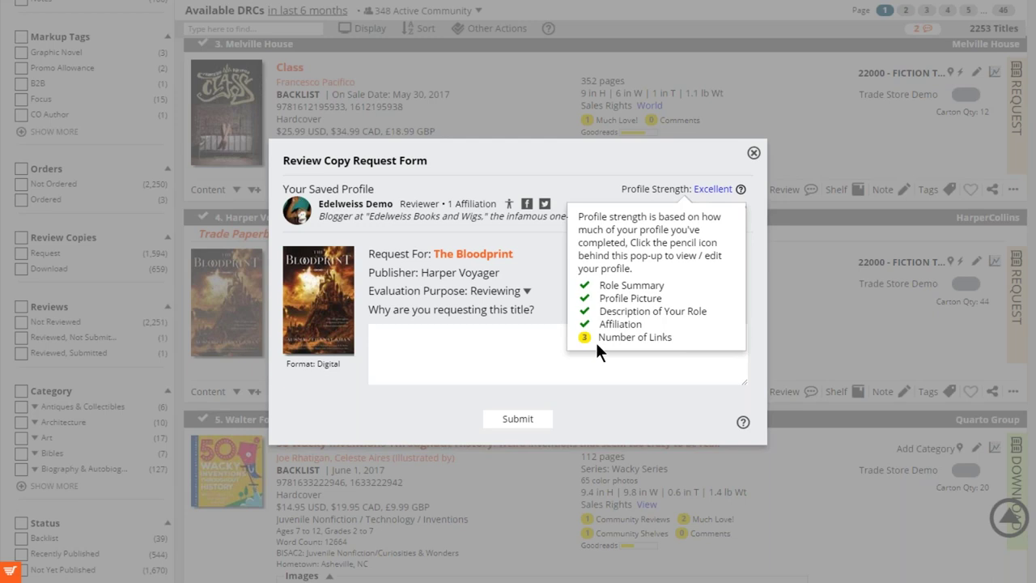
left_click(487, 351)
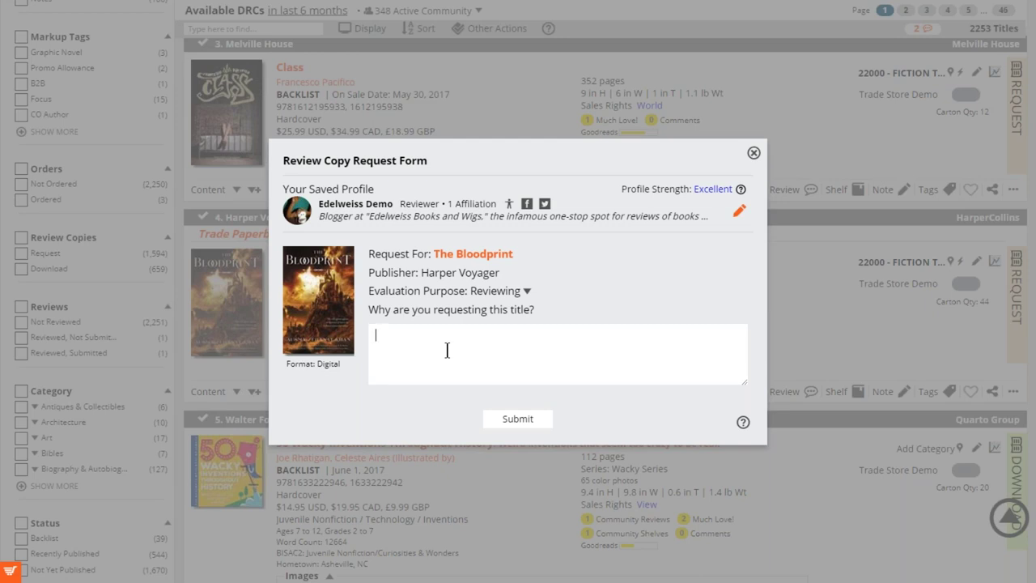
type("I love fantasy titles.")
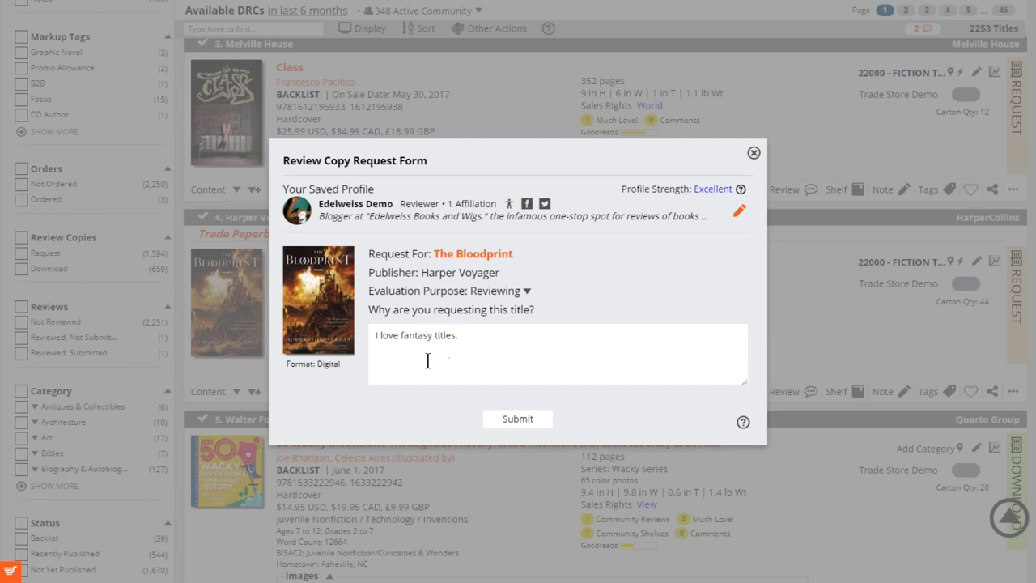
left_click(542, 427)
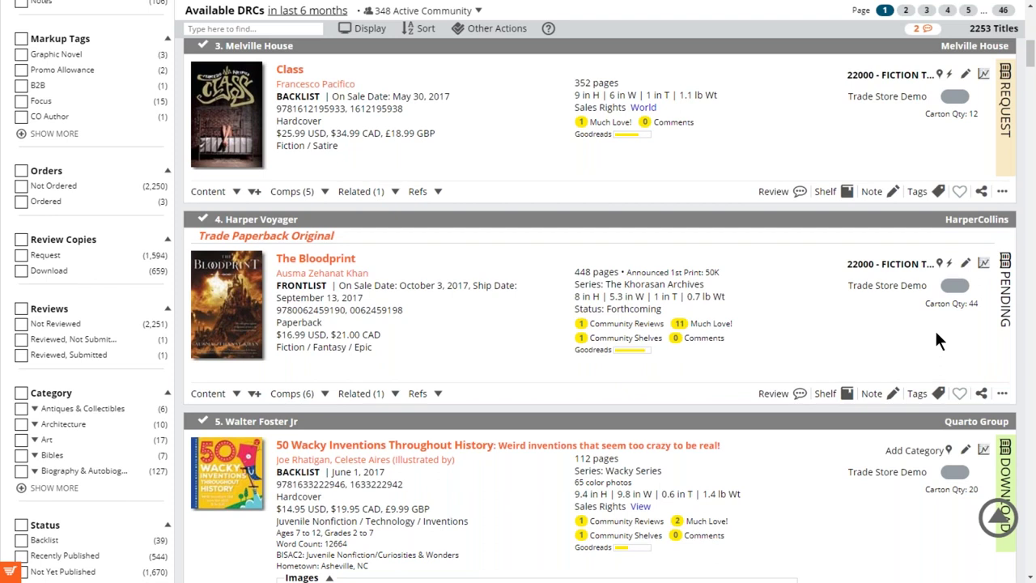
Filter Requests You've Made to Open, check The Bloodprint is listed, and return Home.
scroll(720, 322, "up", 4)
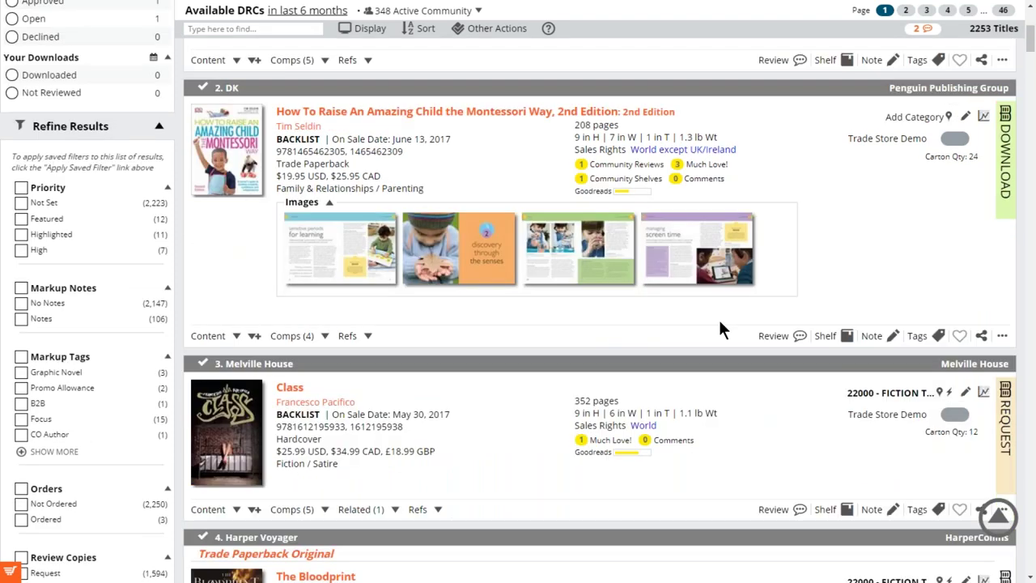
scroll(720, 328, "up", 4)
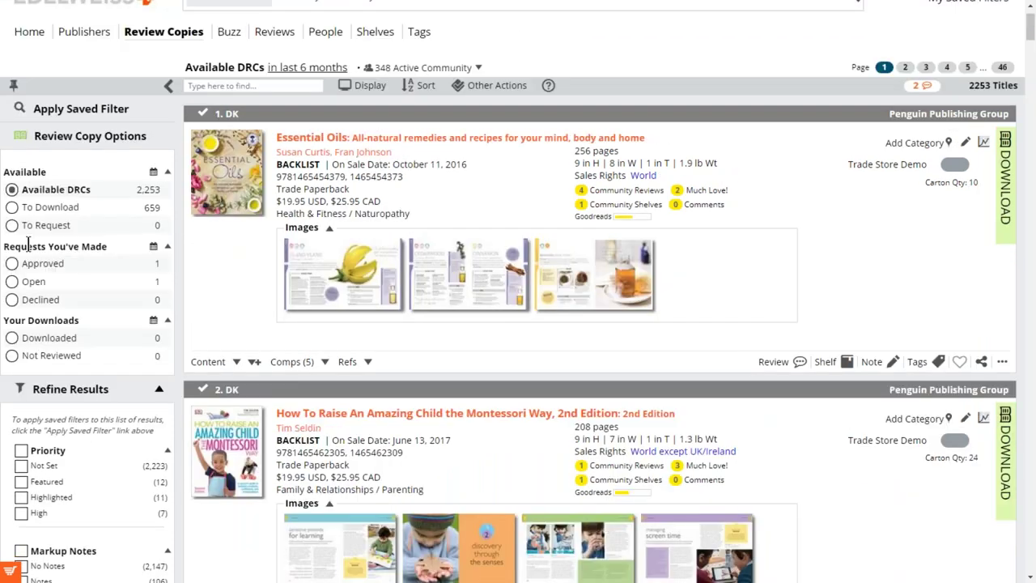
left_click(13, 281)
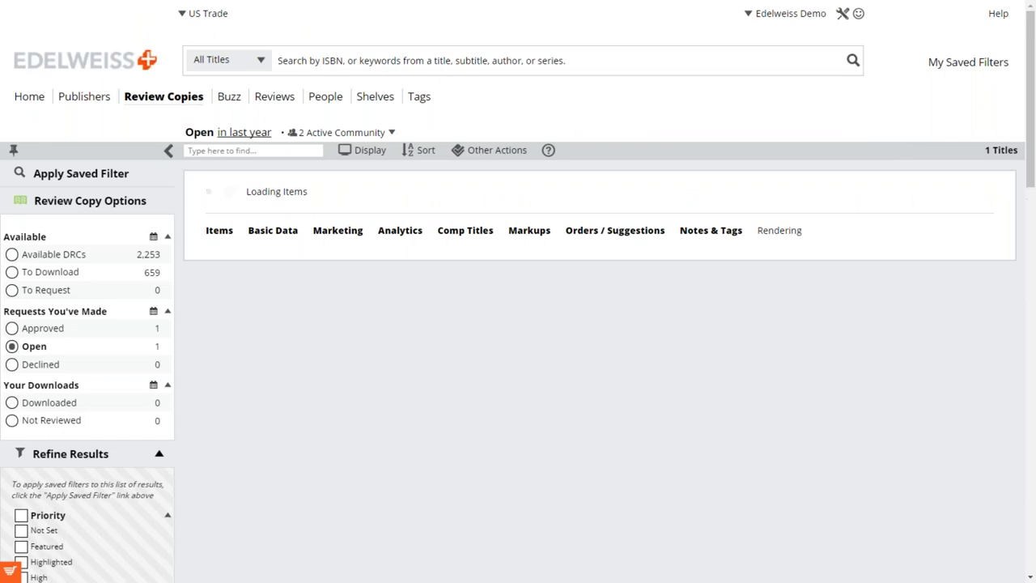
mouse_move(573, 223)
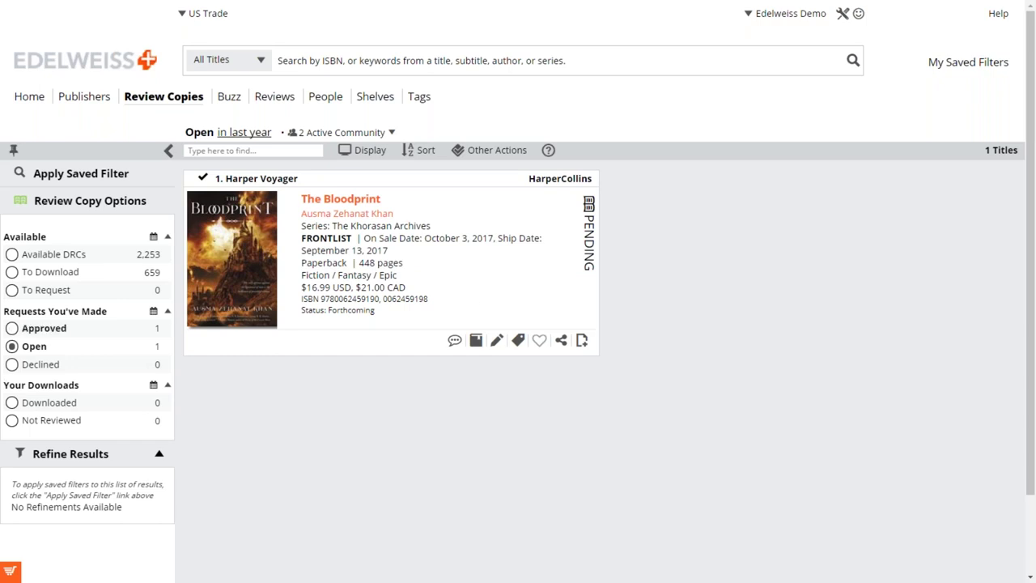
left_click(96, 70)
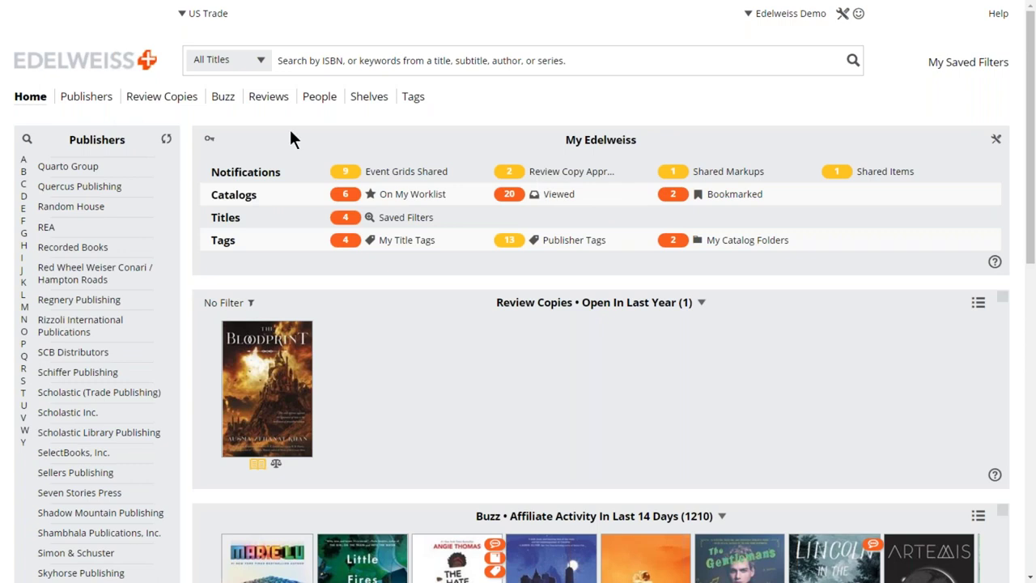
List the Approved review copy requests, showing Run Strong, Stay Hungry ready to download.
left_click(161, 104)
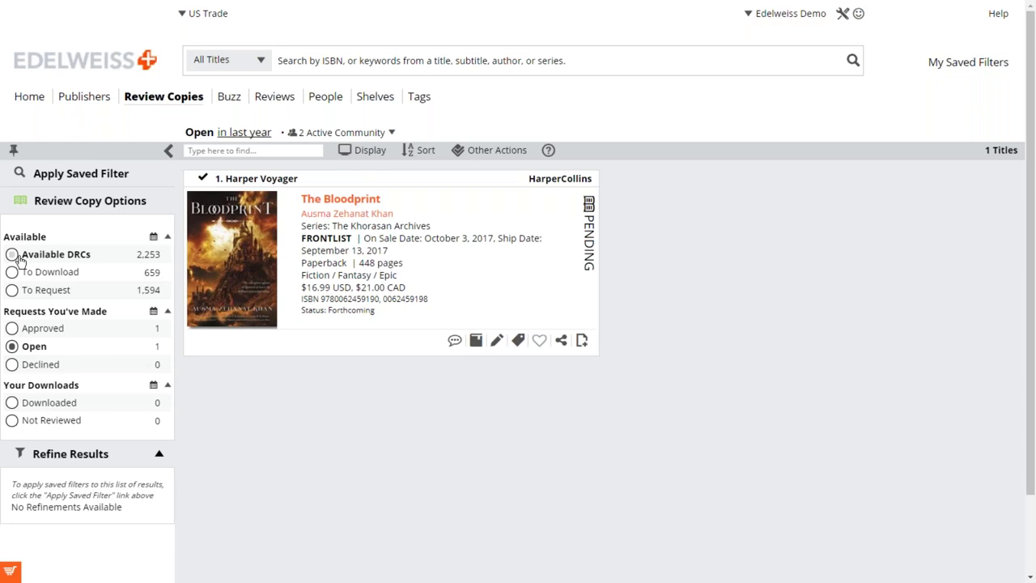
left_click(11, 328)
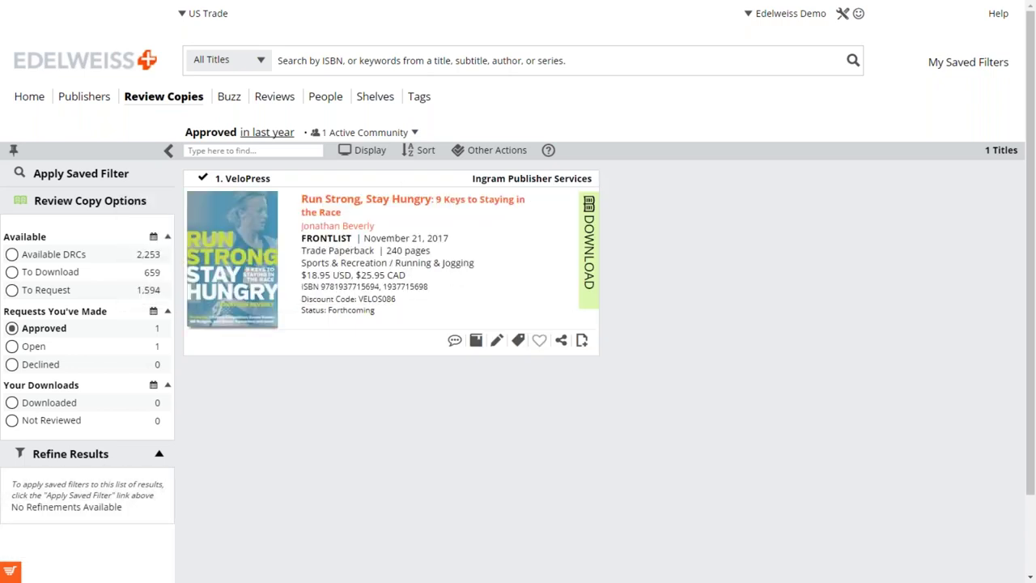
Switch to Full View, collapse Comps and Content, and open Run Strong, Stay Hungry's review form.
left_click(366, 150)
left_click(395, 185)
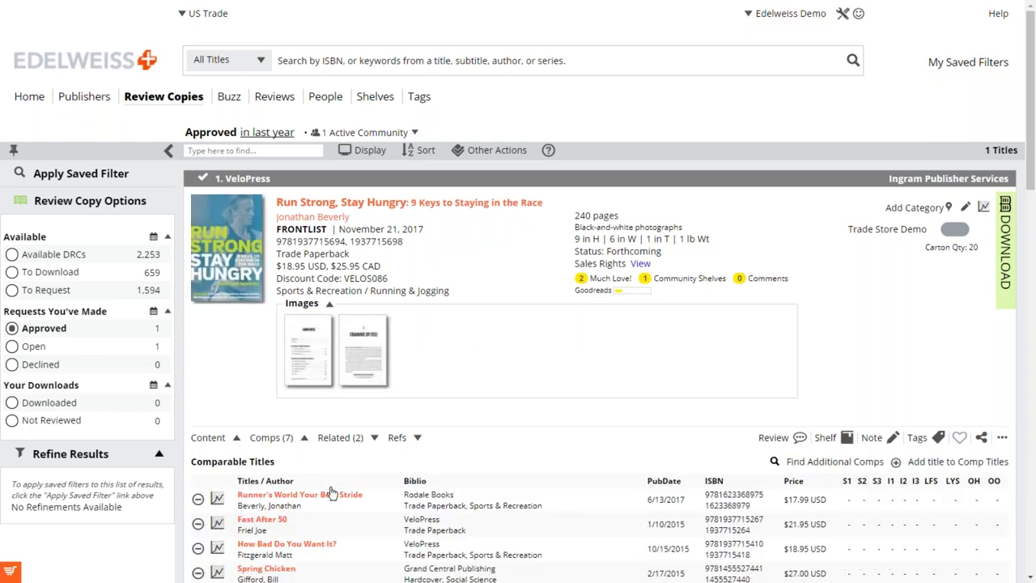
left_click(304, 438)
left_click(237, 438)
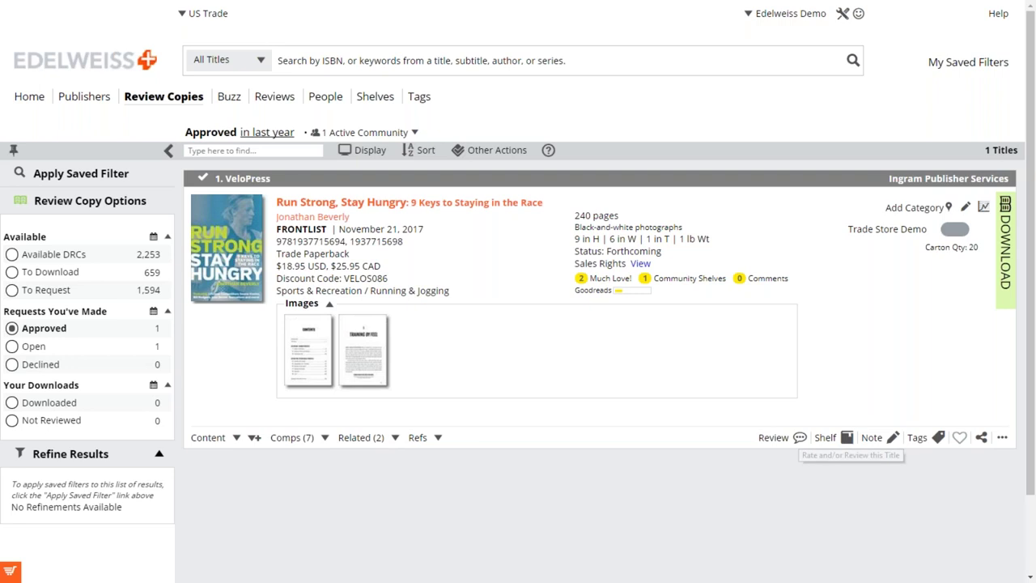
left_click(799, 440)
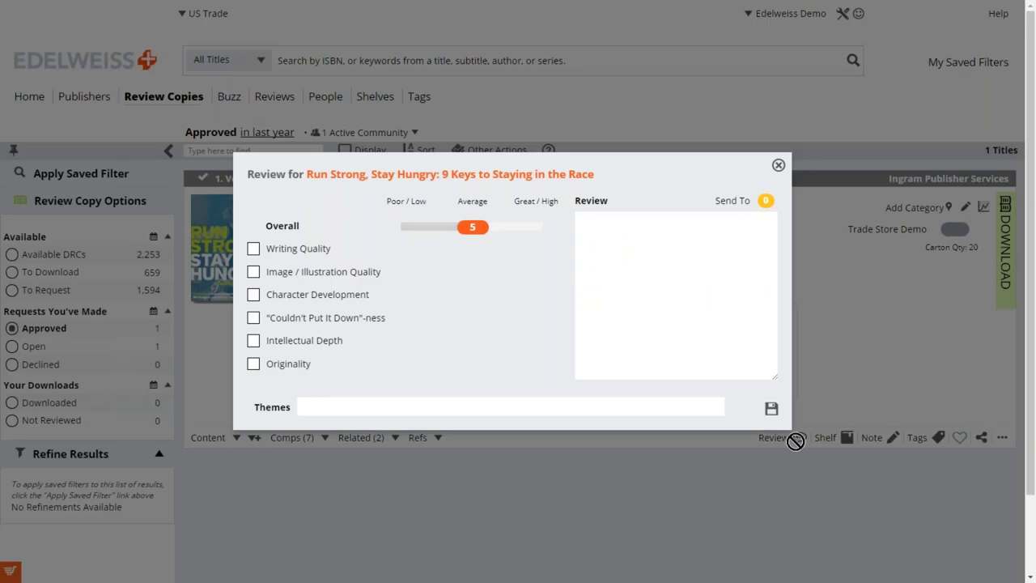
Rate Run Strong, Stay Hungry 10 overall with the review "Made me run much faster.".
left_click(542, 228)
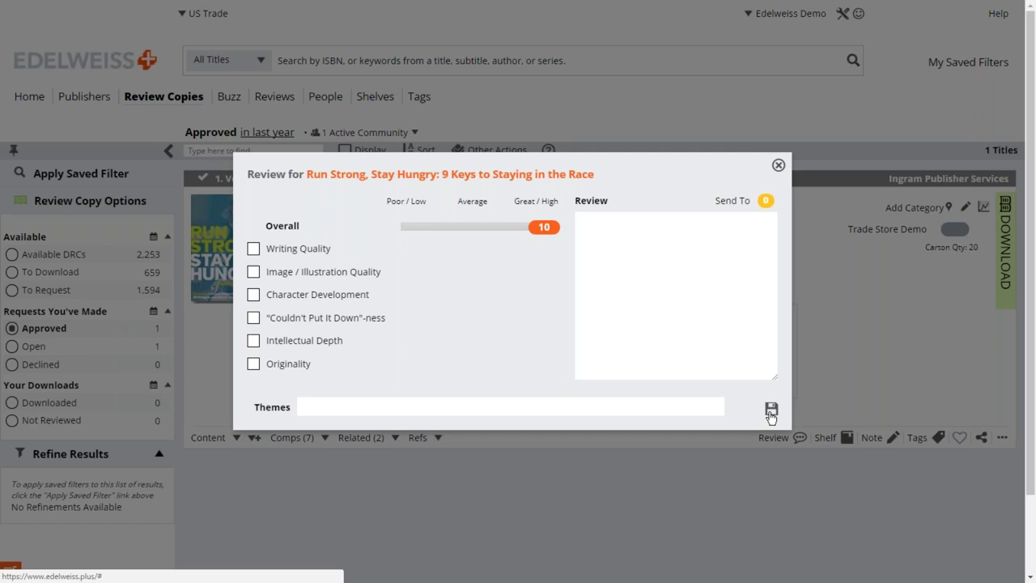
left_click(771, 411)
left_click(620, 256)
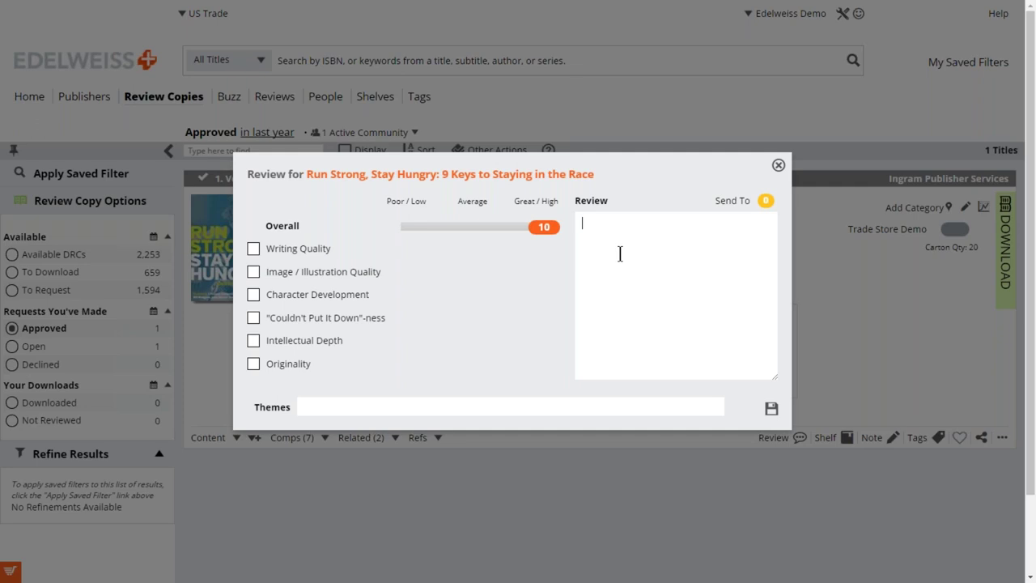
type("Made me run much faster.")
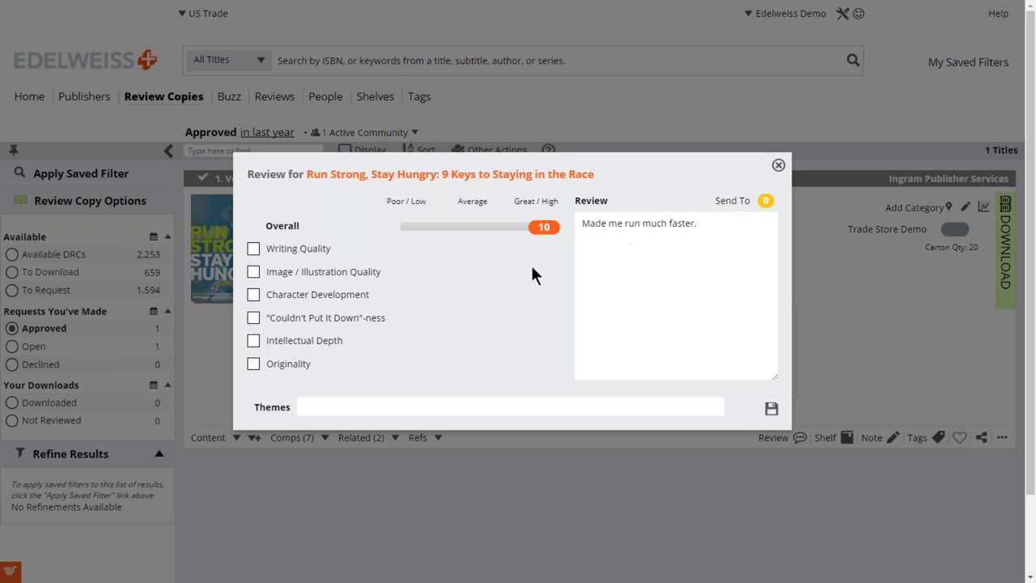
mouse_move(535, 232)
left_mouse_down()
mouse_move(490, 234)
mouse_move(551, 232)
mouse_move(542, 234)
left_mouse_up()
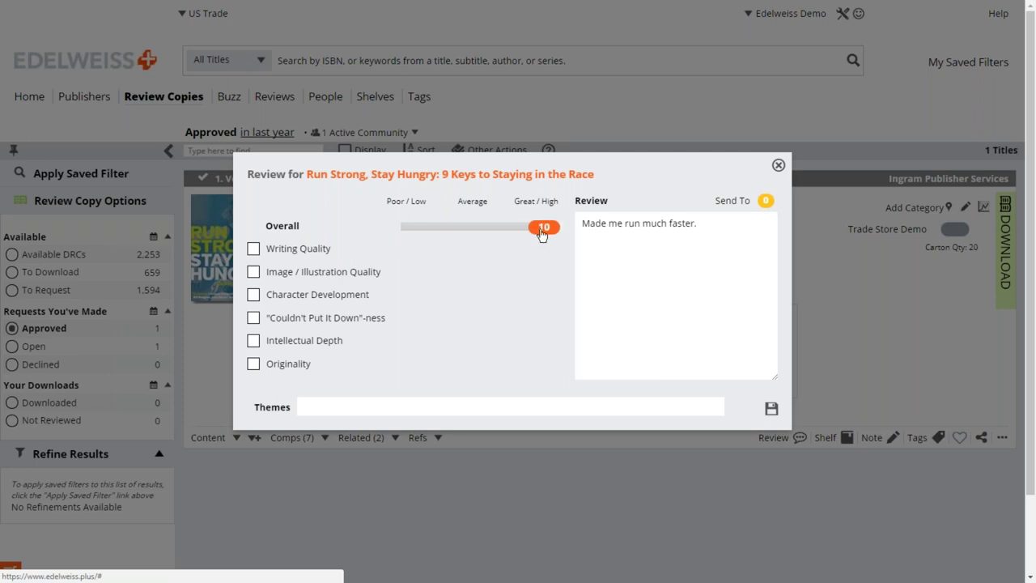
Choose Publisher as the only Send To recipient of the review.
left_click(765, 200)
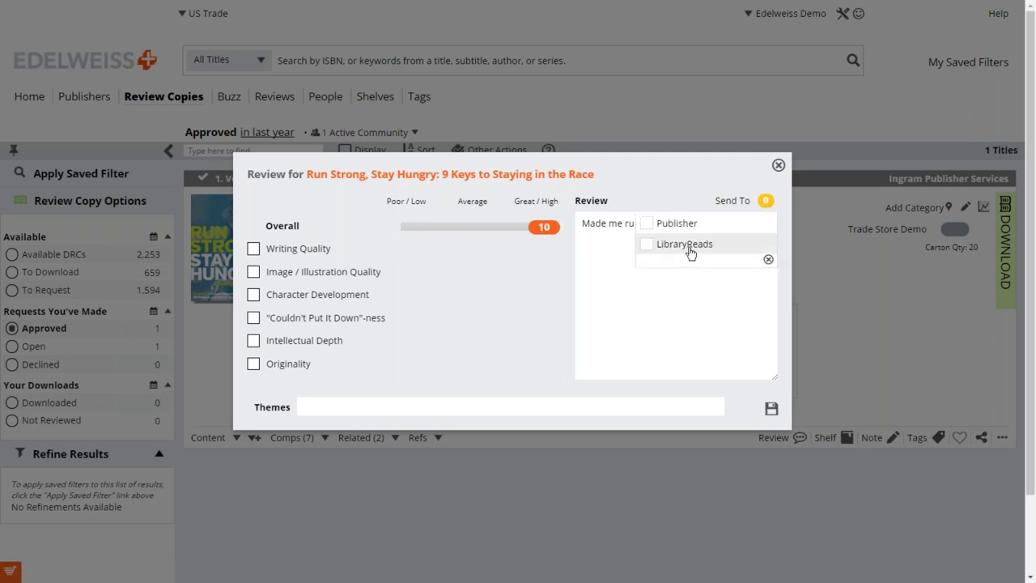
left_click(647, 223)
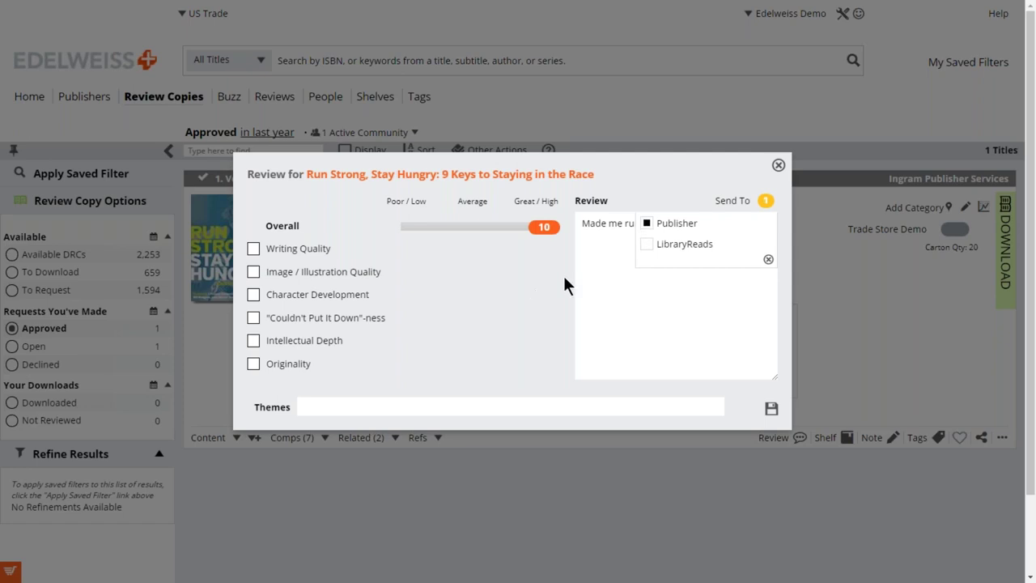
left_click(769, 259)
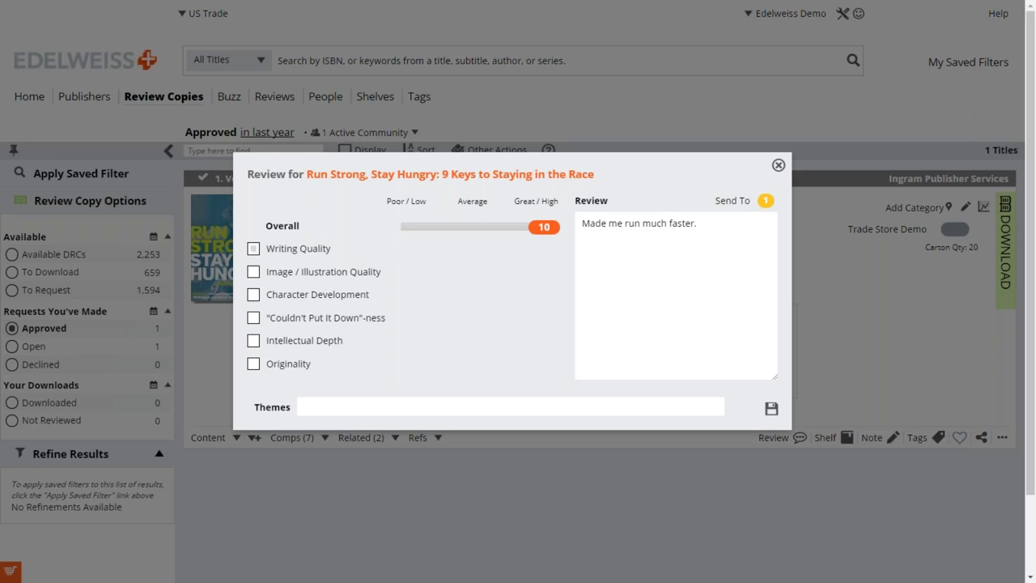
Rate Run Strong, Stay Hungry 8 for Writing Quality and 2 for Image / Illustration Quality, then save.
left_click(254, 251)
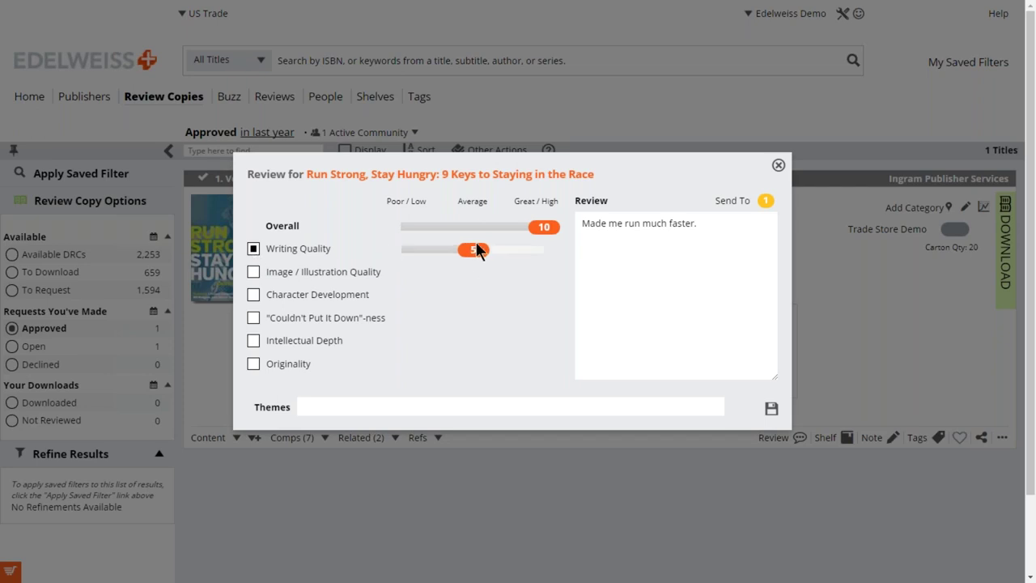
left_click_drag(479, 250, 517, 254)
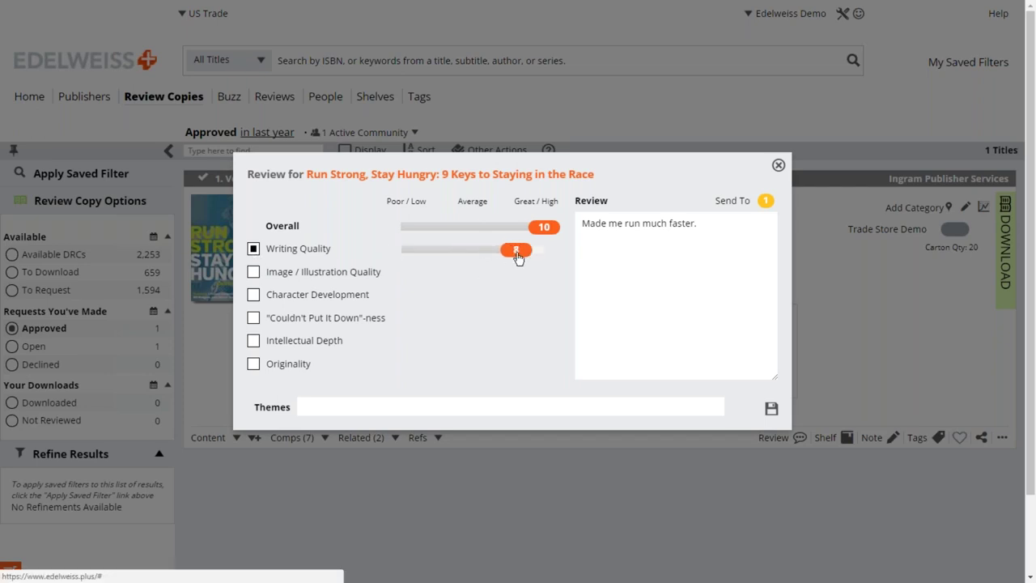
left_click(255, 274)
left_click_drag(481, 282, 439, 293)
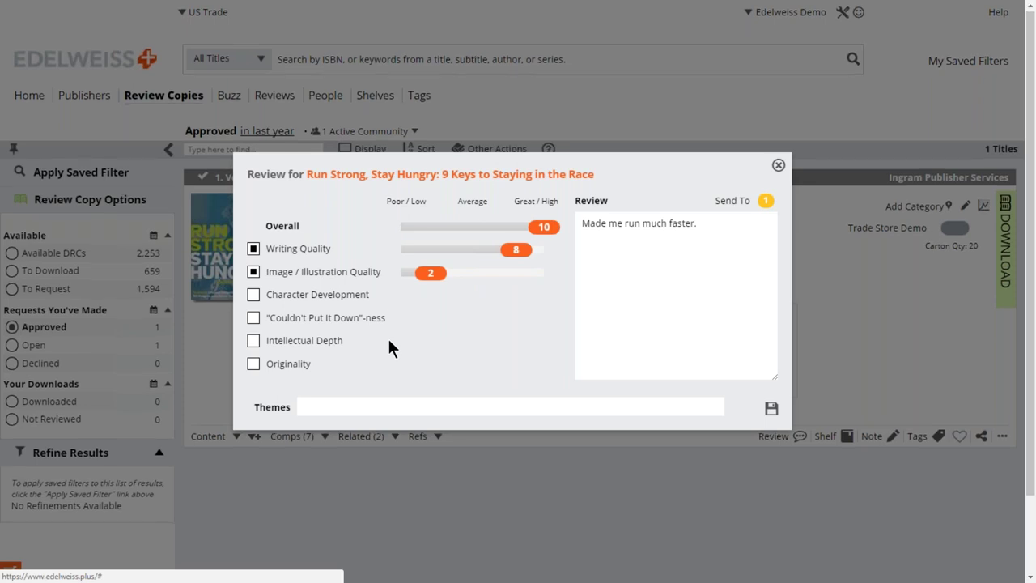
scroll(359, 401, "down", 1)
left_click(354, 407)
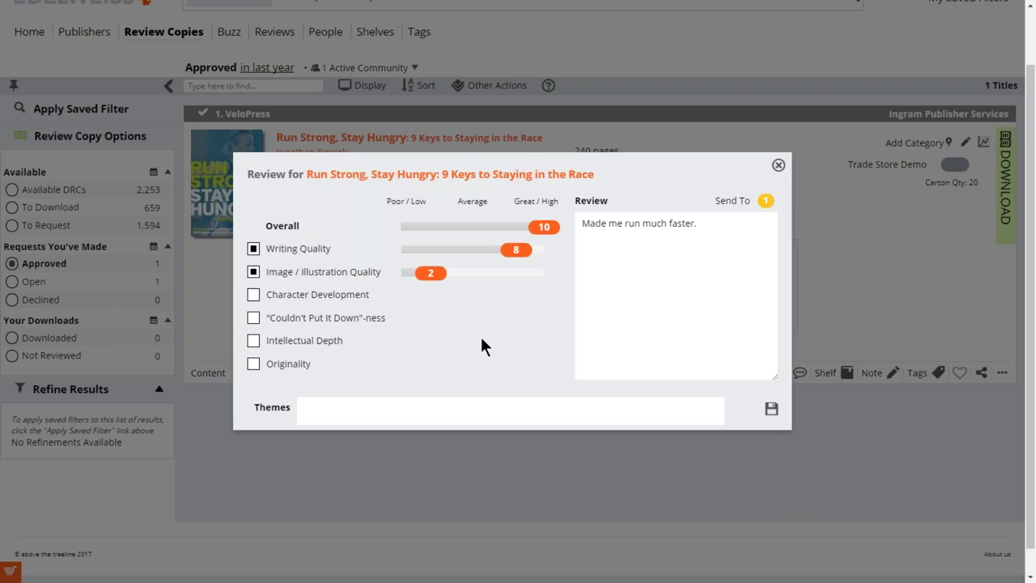
left_click(770, 411)
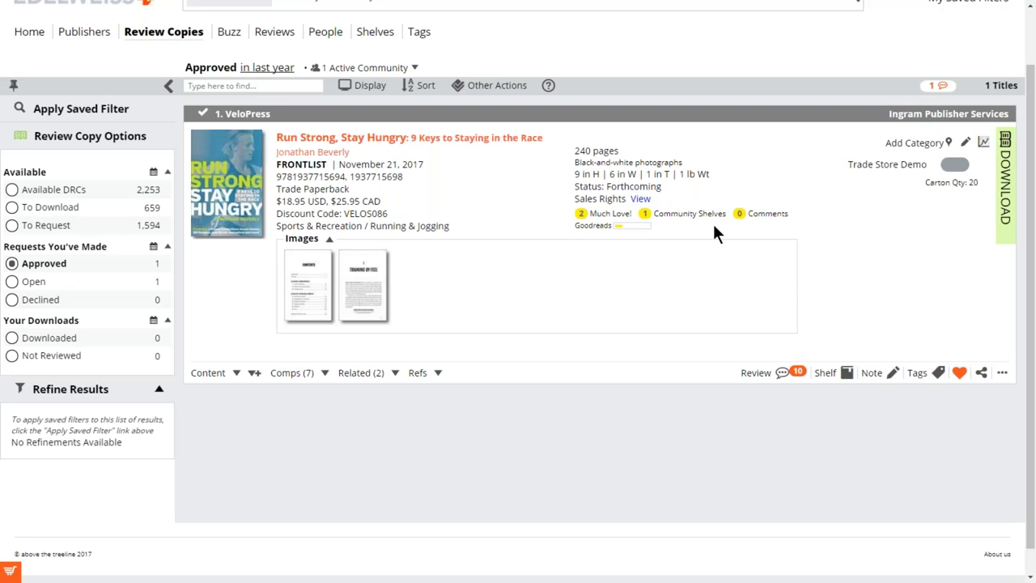
View the book's Community Shelves and Much Love! lists, then switch to Available DRCs.
left_click(645, 215)
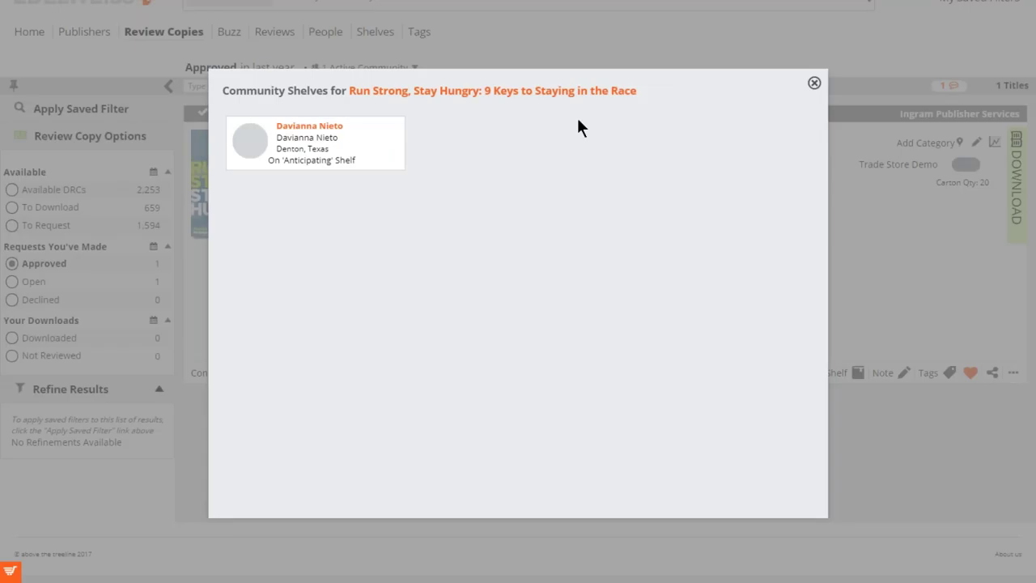
left_click(814, 82)
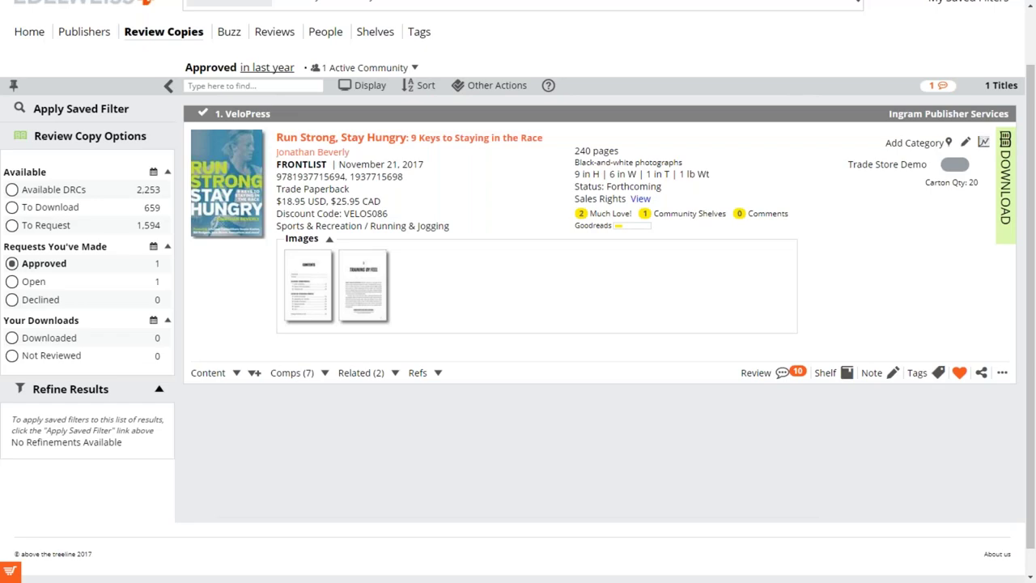
left_click(597, 215)
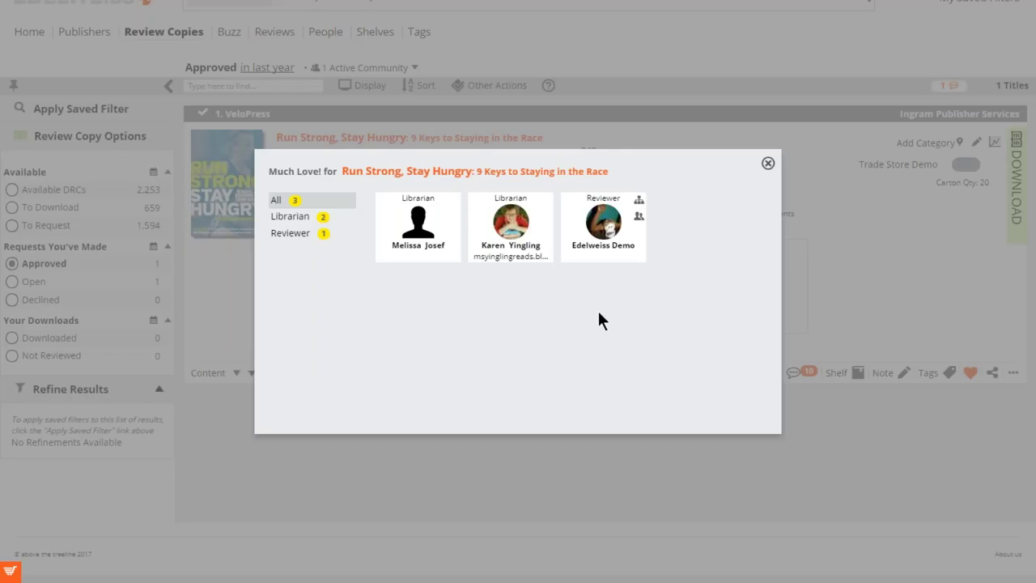
left_click(767, 166)
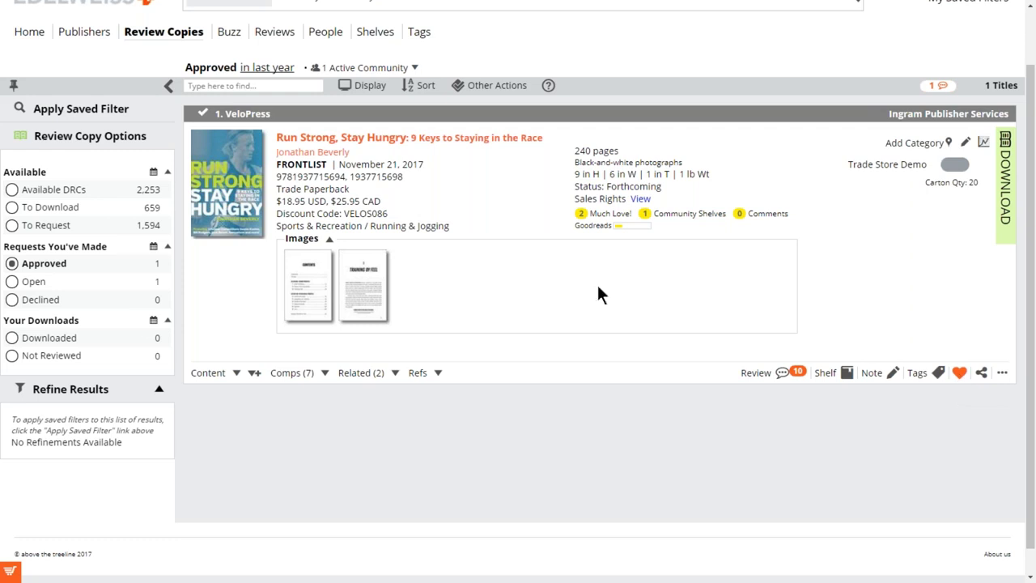
left_click(72, 192)
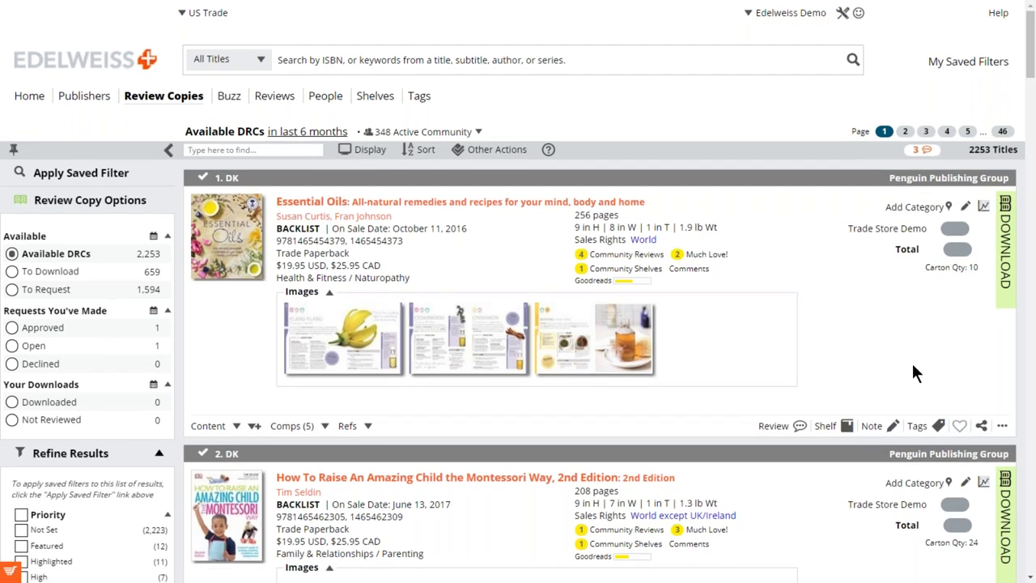
Favourite Essential Oils with the heart and view its existing review, rated 9 overall.
scroll(915, 373, "down", 2)
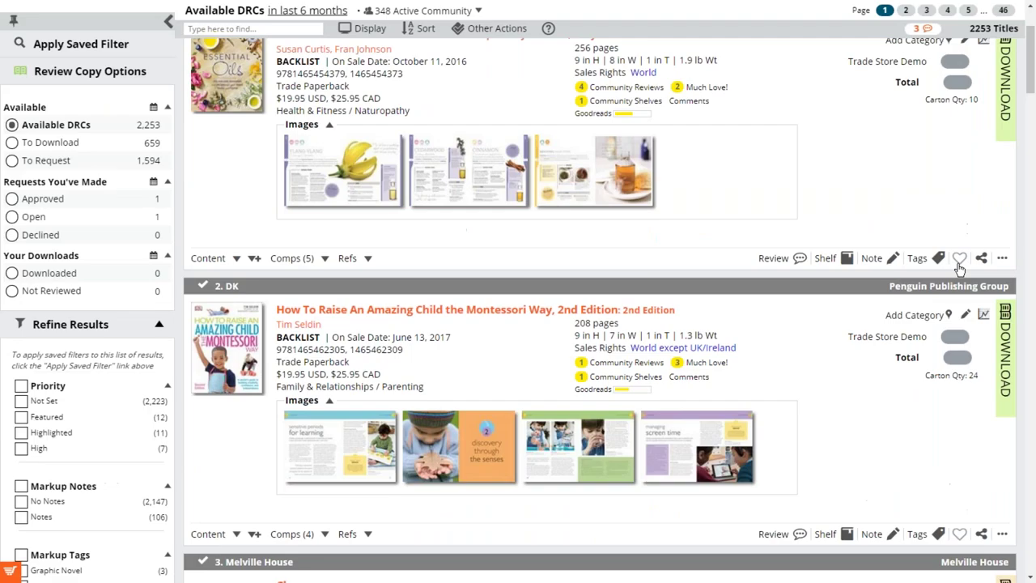
left_click(960, 259)
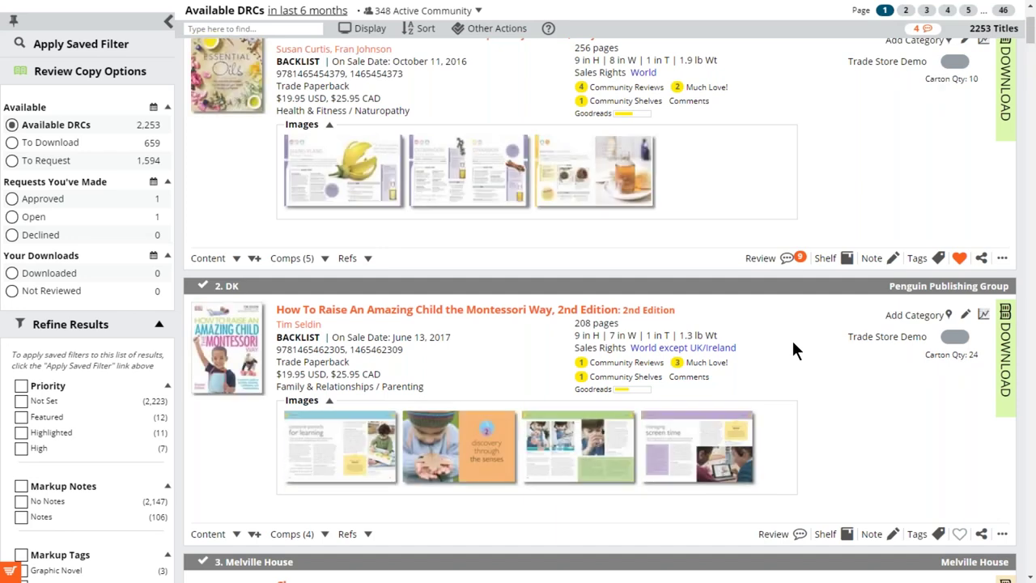
scroll(793, 349, "down", 2)
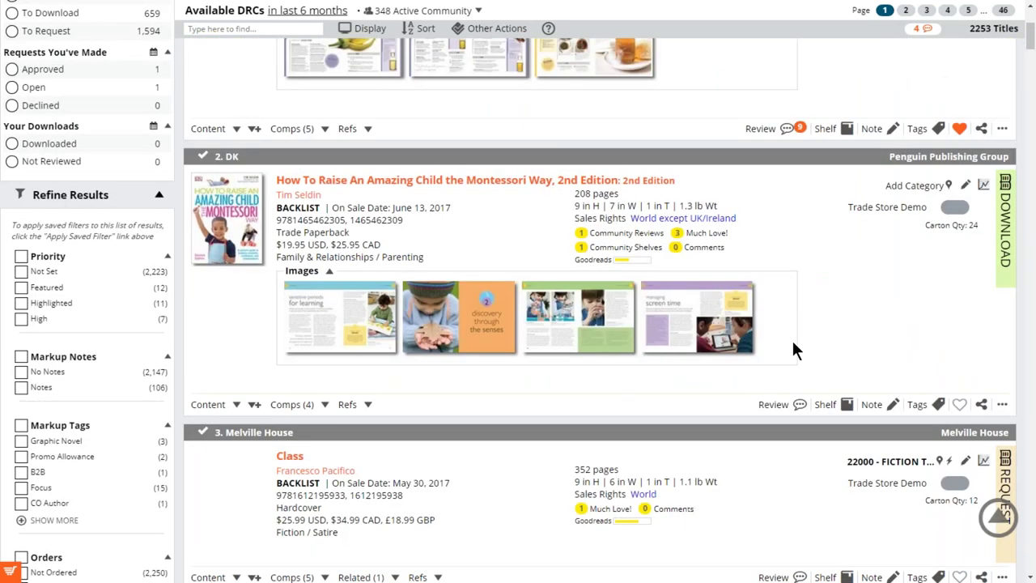
scroll(793, 342, "down", 1)
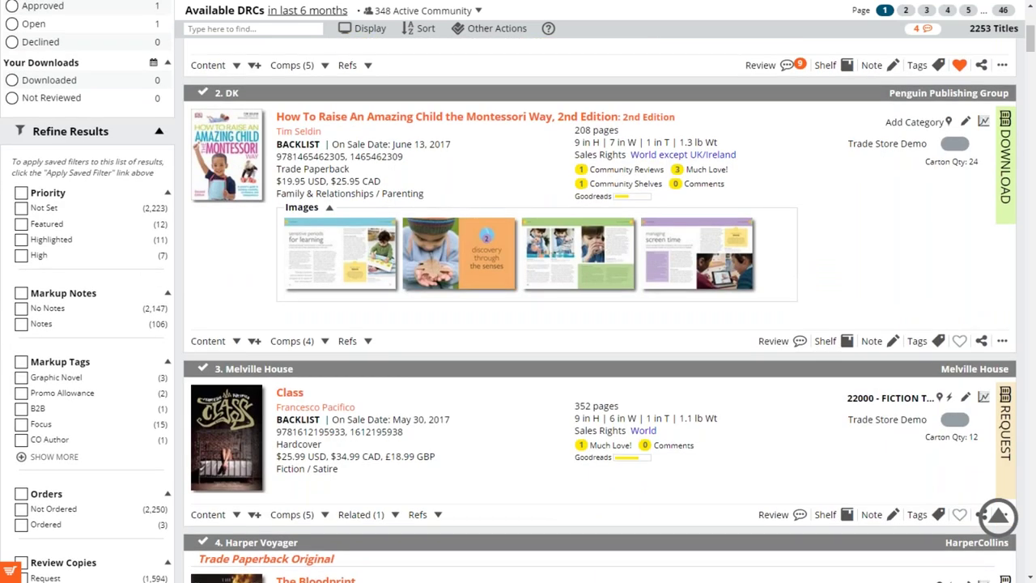
scroll(599, 308, "up", 2)
scroll(599, 308, "up", 4)
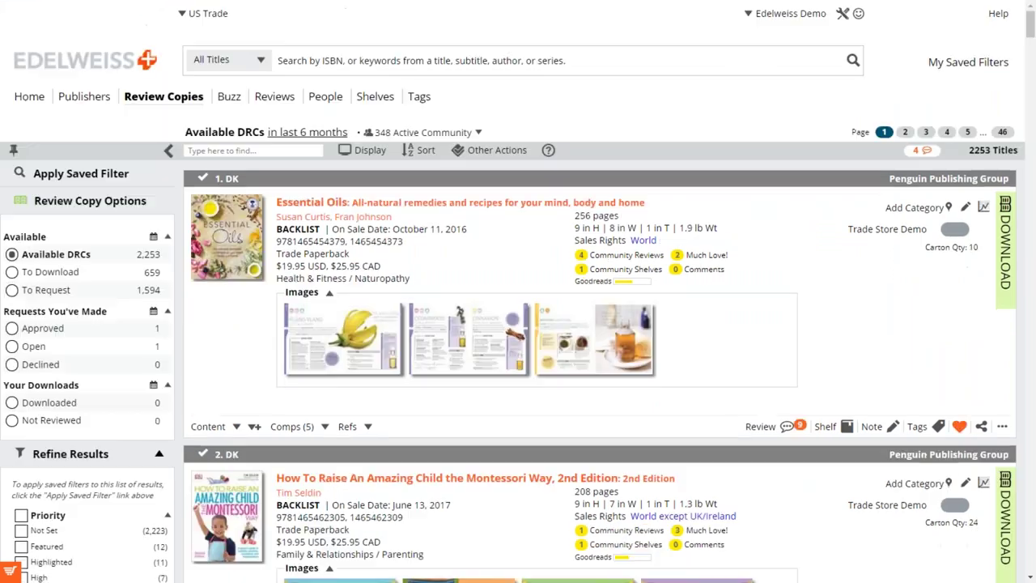
left_click(789, 428)
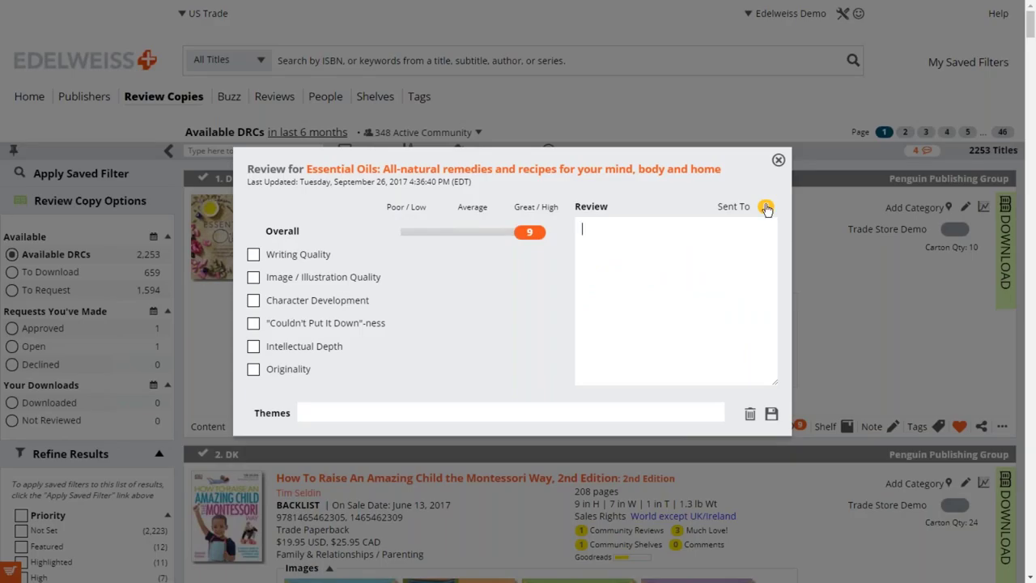
left_click(779, 162)
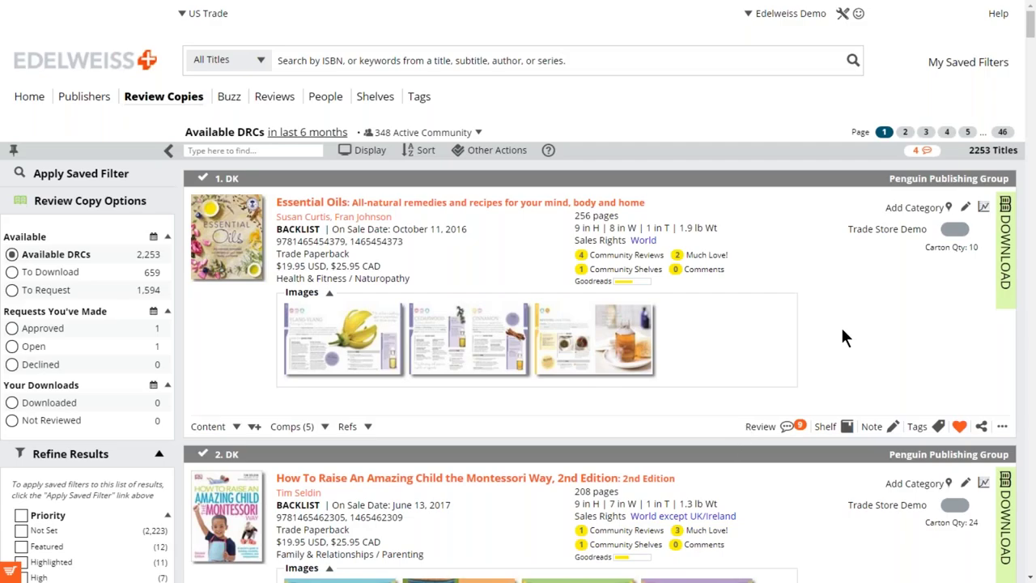
scroll(839, 338, "down", 1)
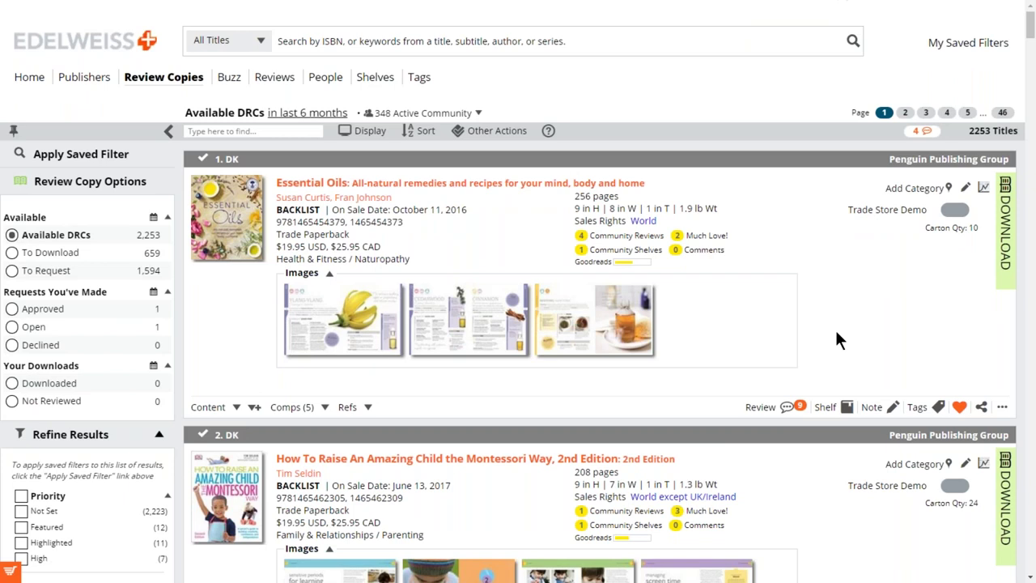
scroll(839, 339, "down", 1)
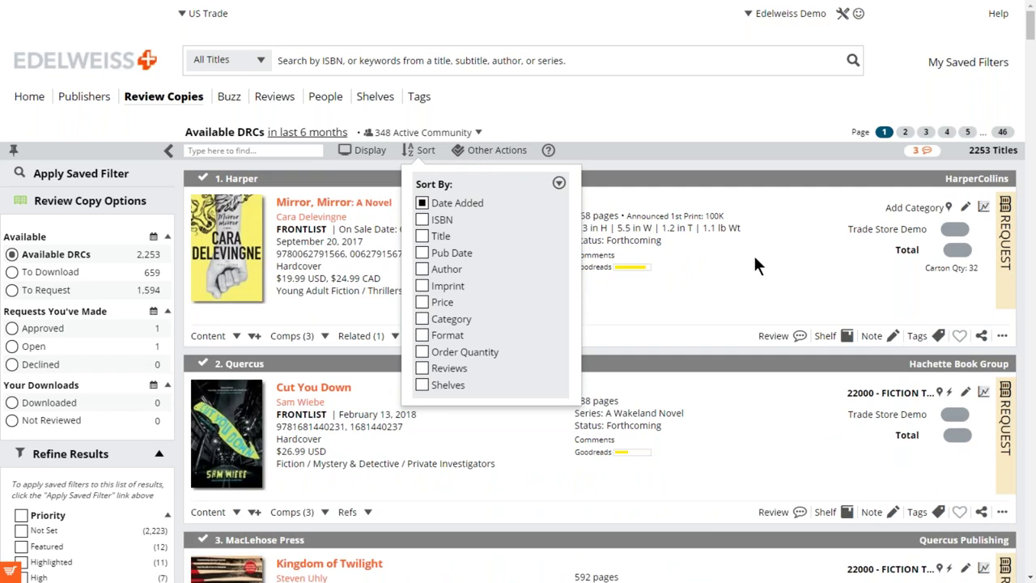
Reload Available DRCs sorted by Date Added and bring up Mirror, Mirror's shelf choices.
left_click(628, 239)
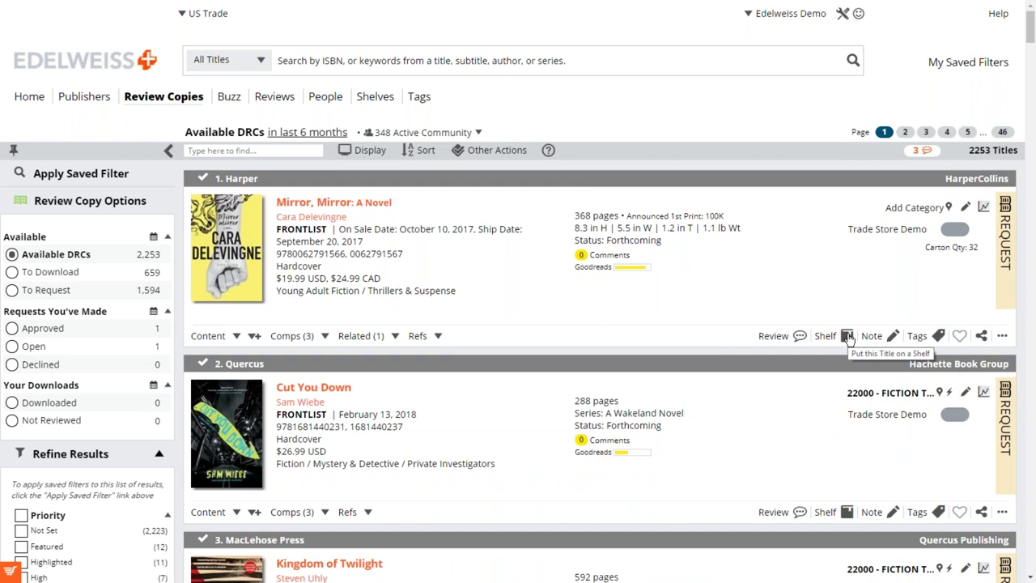
left_click(848, 337)
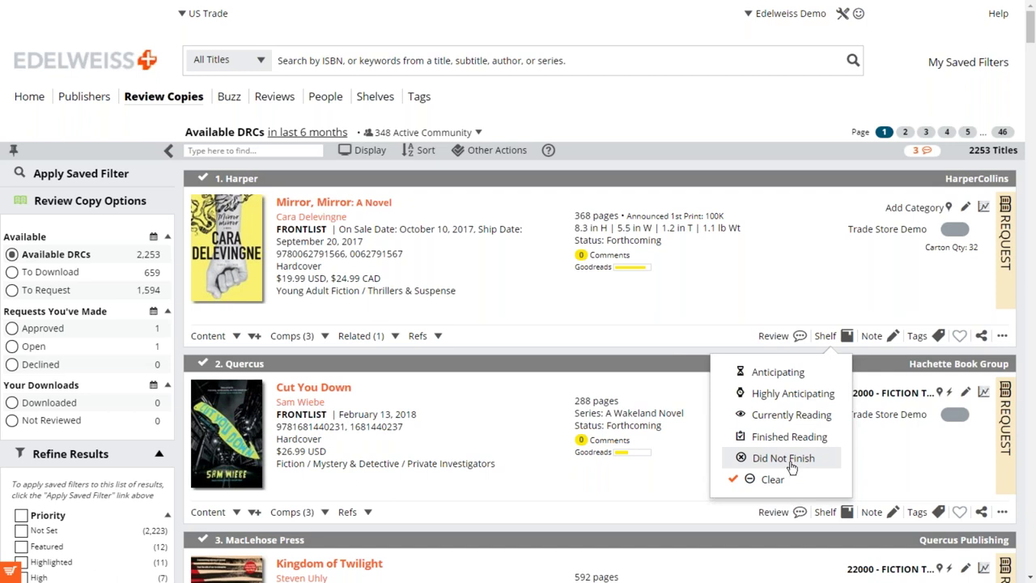
Put Mirror, Mirror on the Highly Anticipating shelf.
triple_click(771, 307)
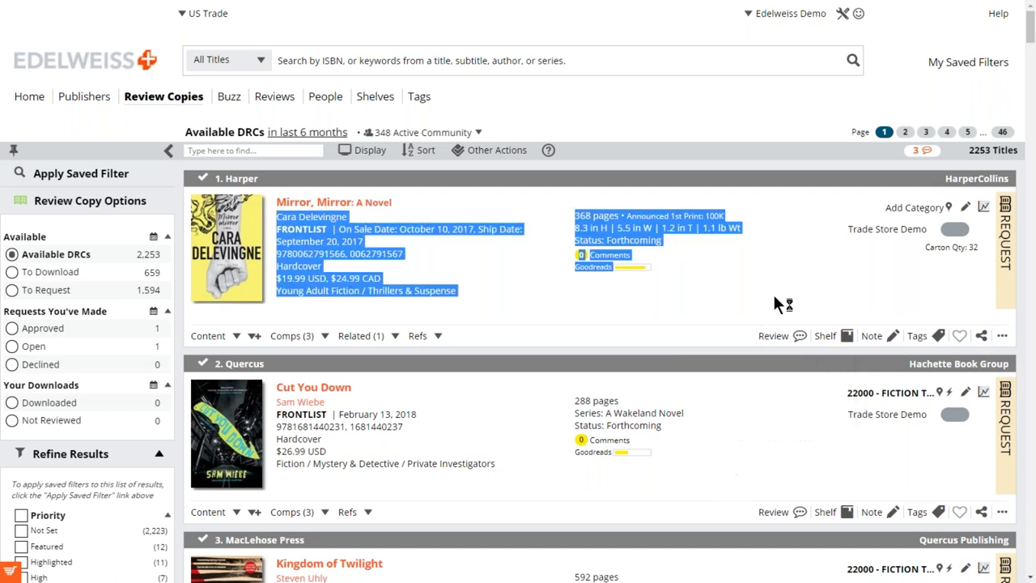
left_click(675, 319)
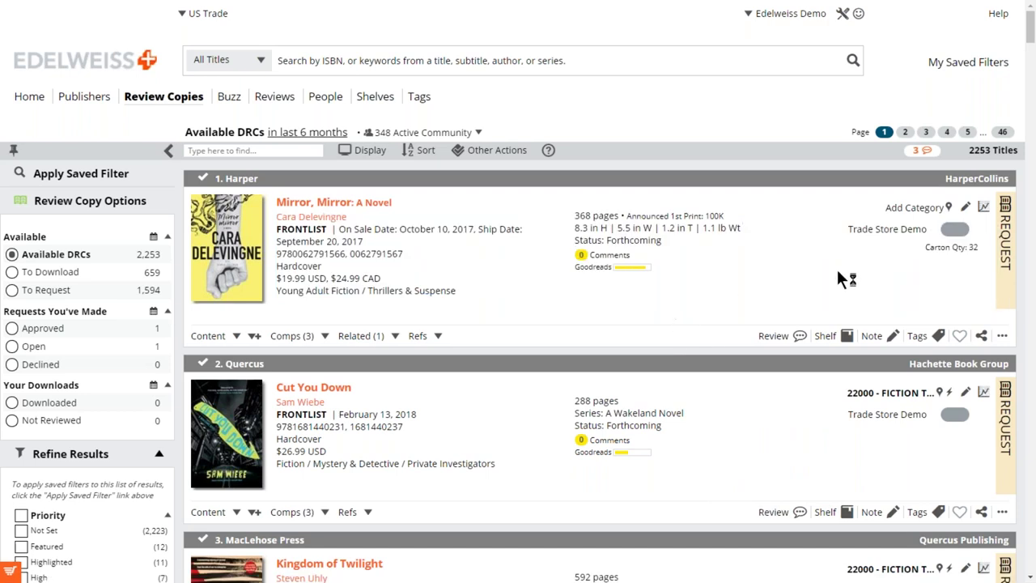
left_click(846, 335)
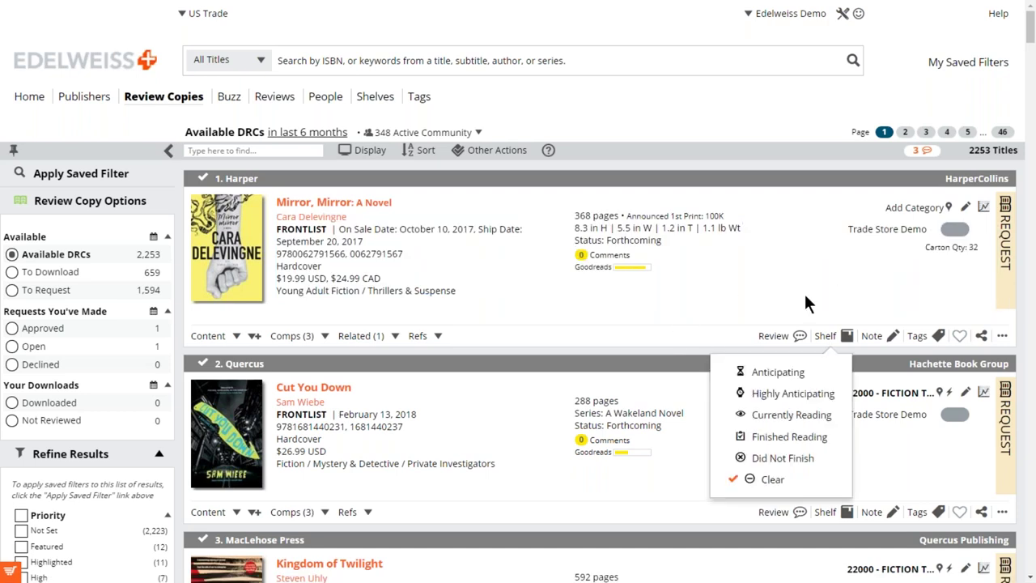
left_click(755, 394)
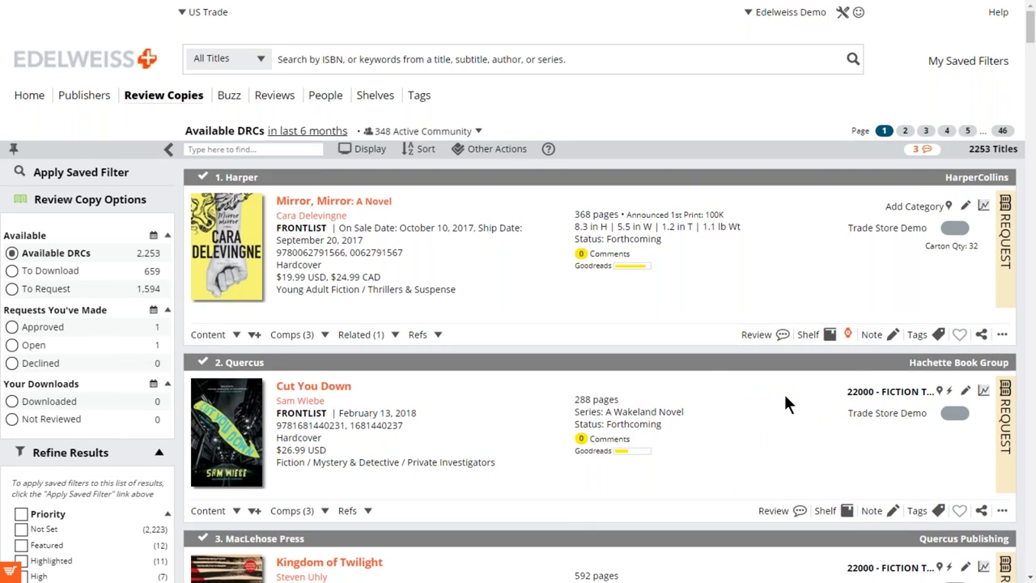
Add Cut You Down to a reading shelf from its shelf choices.
scroll(786, 403, "down", 1)
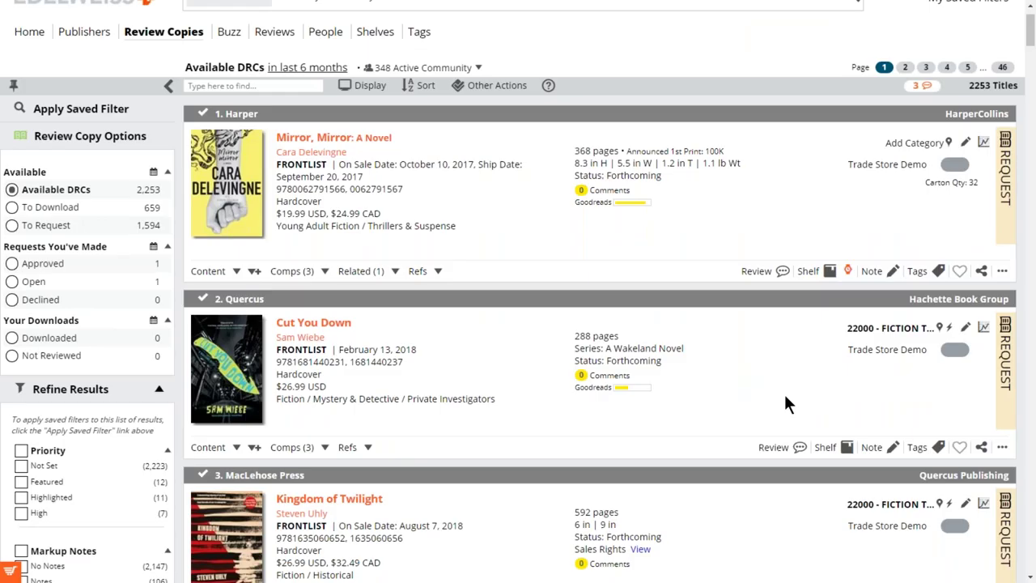
scroll(785, 396, "down", 3)
left_click(847, 214)
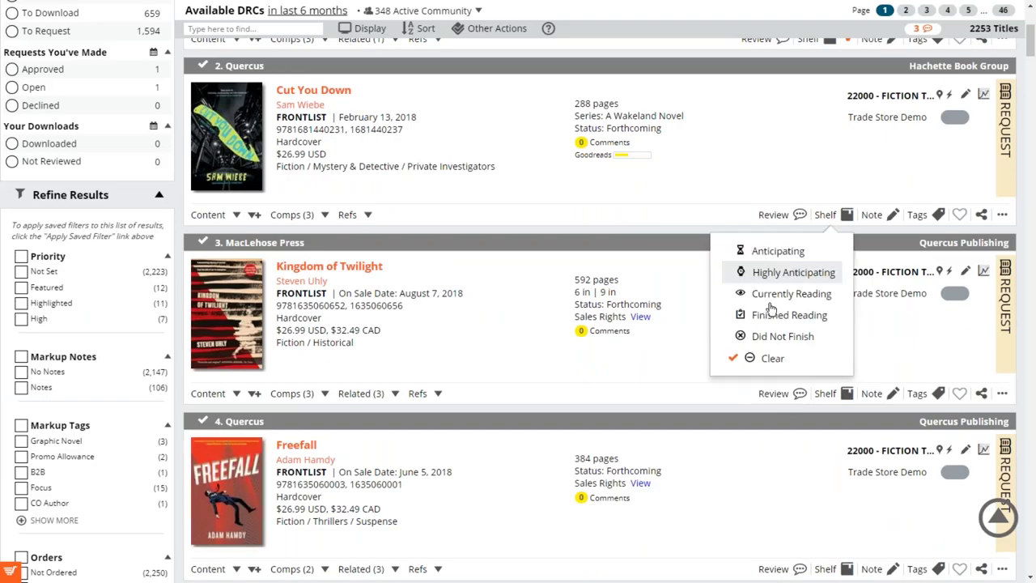
left_click(764, 315)
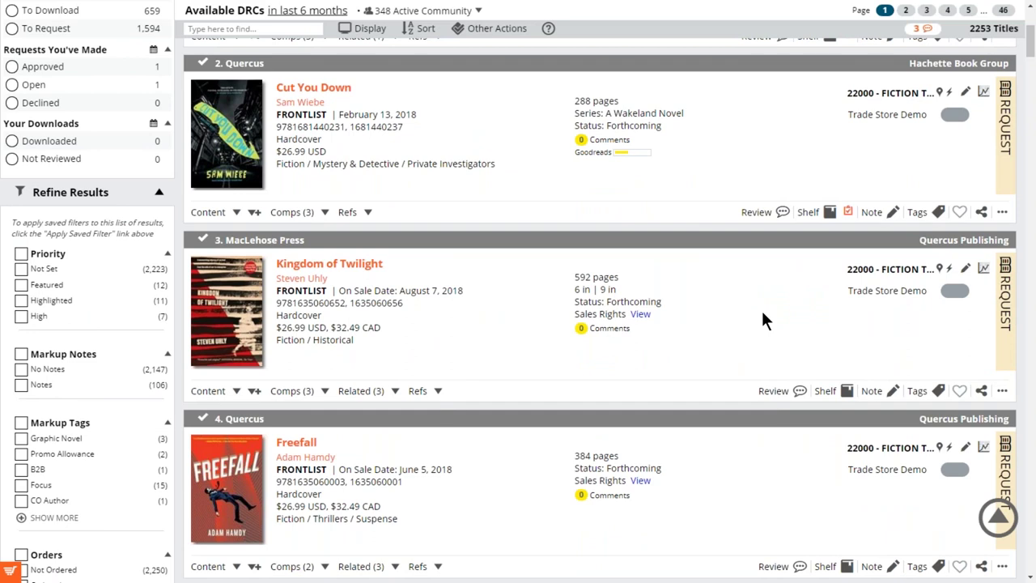
scroll(763, 314, "down", 1)
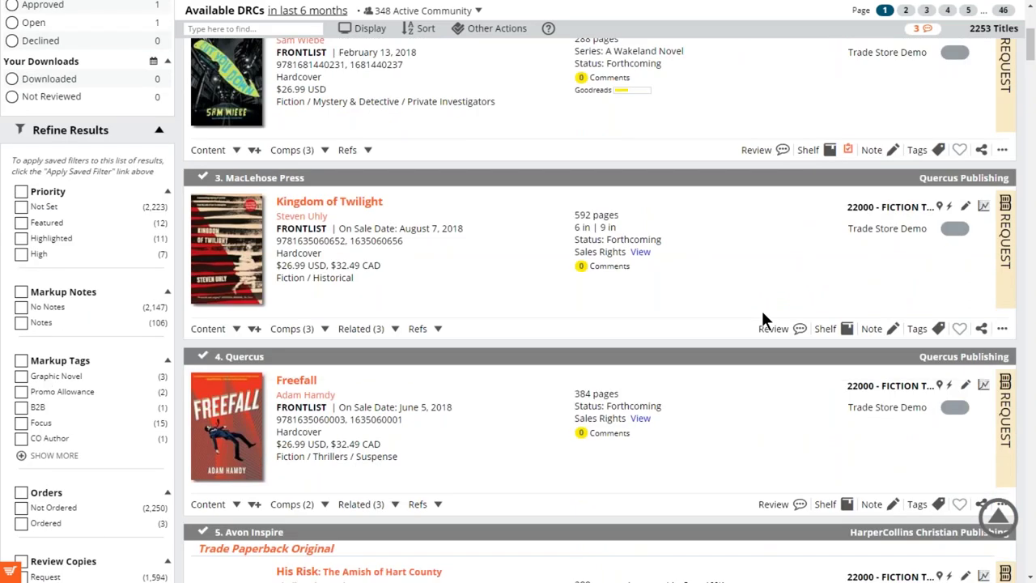
scroll(762, 320, "up", 5)
scroll(761, 309, "up", 1)
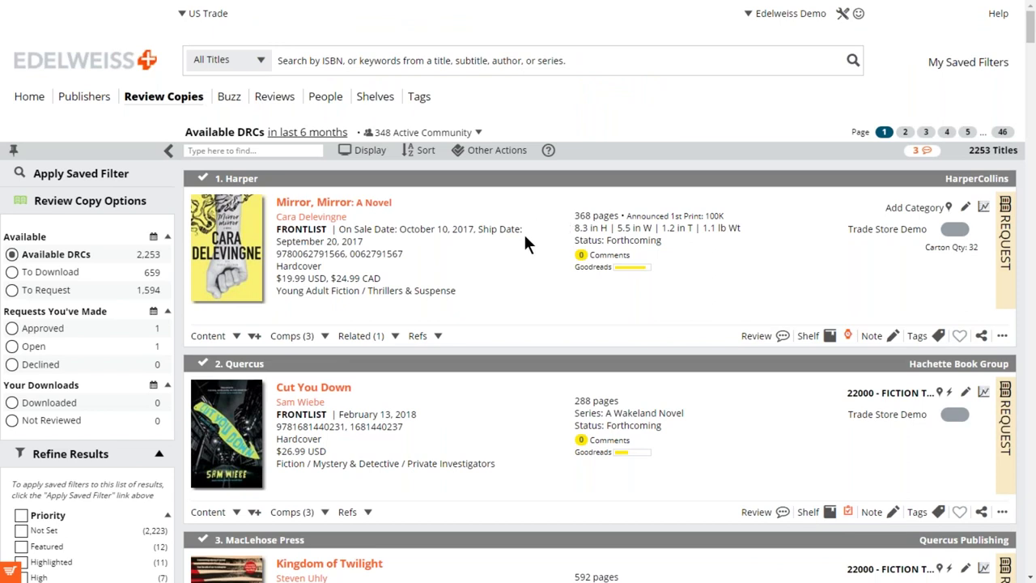
Sort the Available DRCs by Shelves instead of Date Added.
left_click(413, 154)
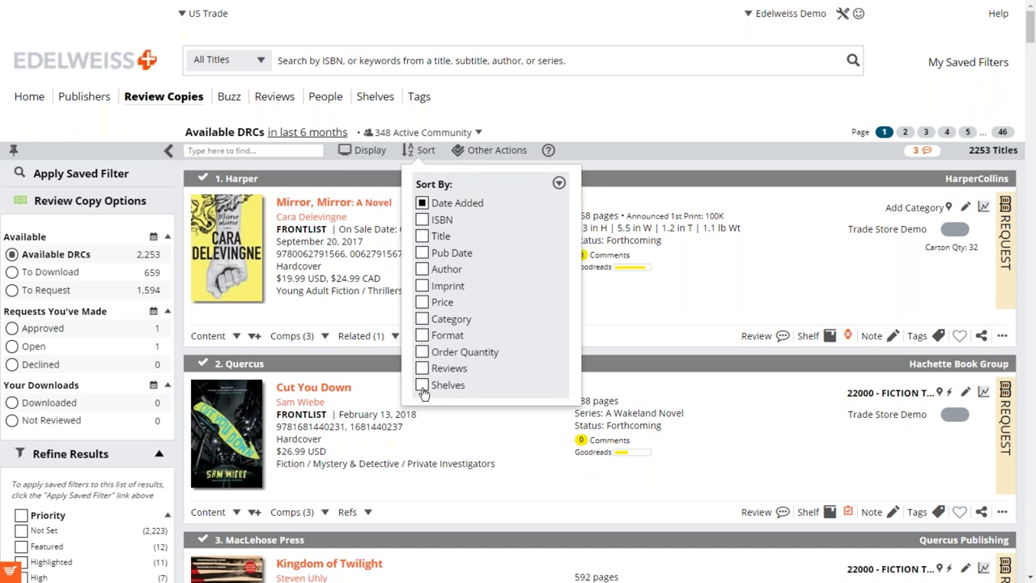
left_click(422, 387)
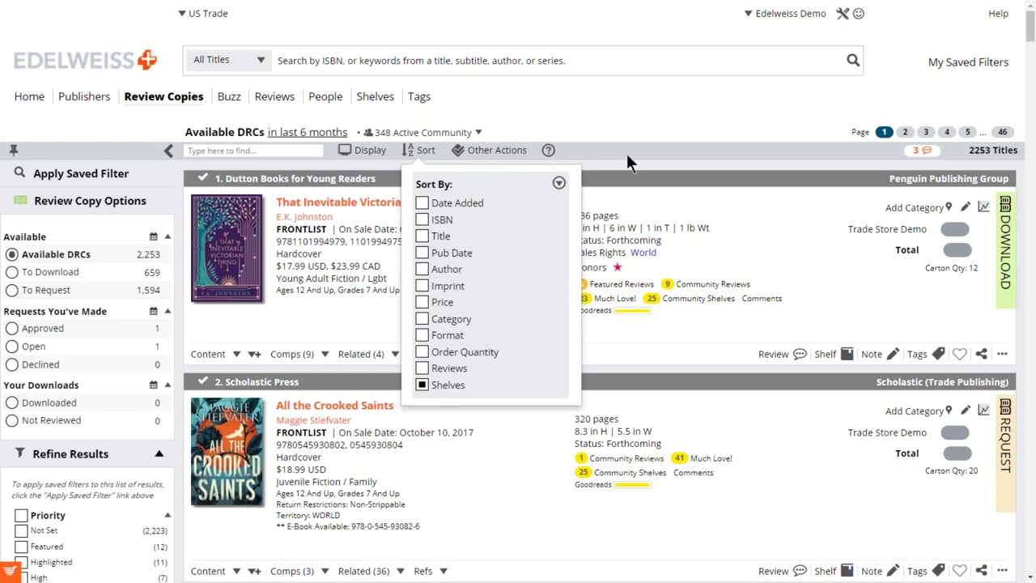
left_click(594, 161)
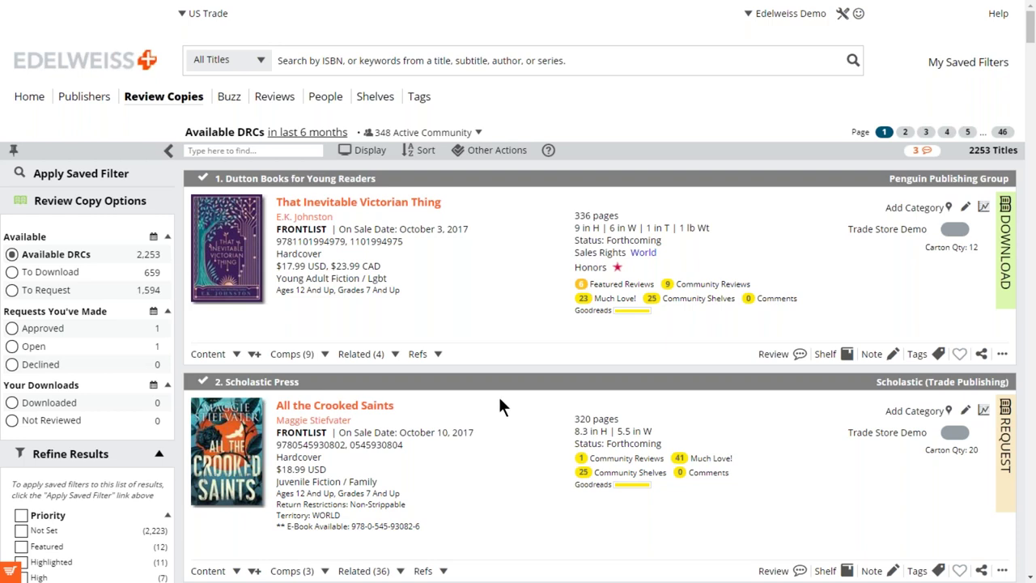
Scroll through the shelf-sorted list, now led by That Inevitable Victorian Thing.
scroll(500, 398, "down", 1)
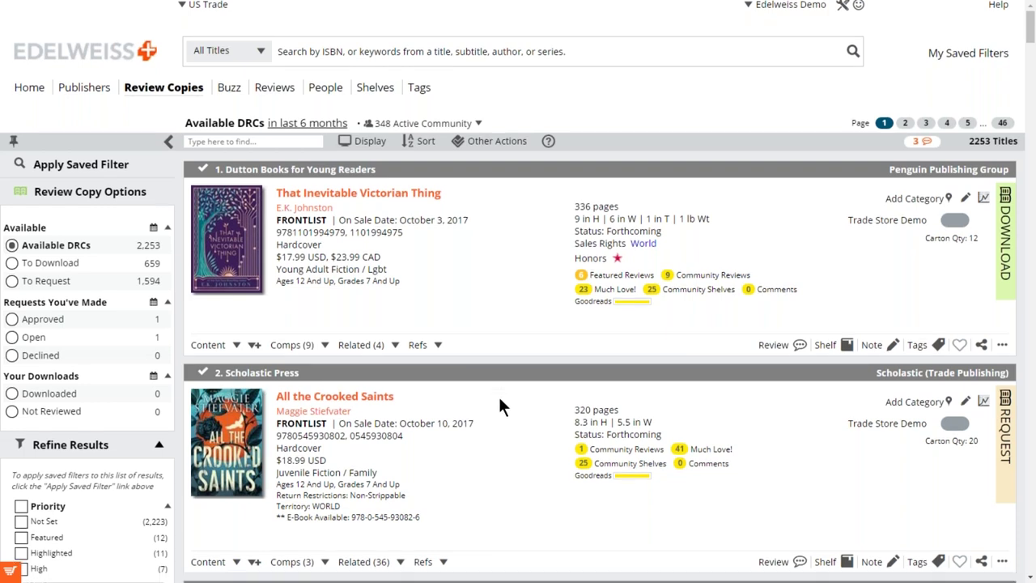
scroll(500, 399, "down", 1)
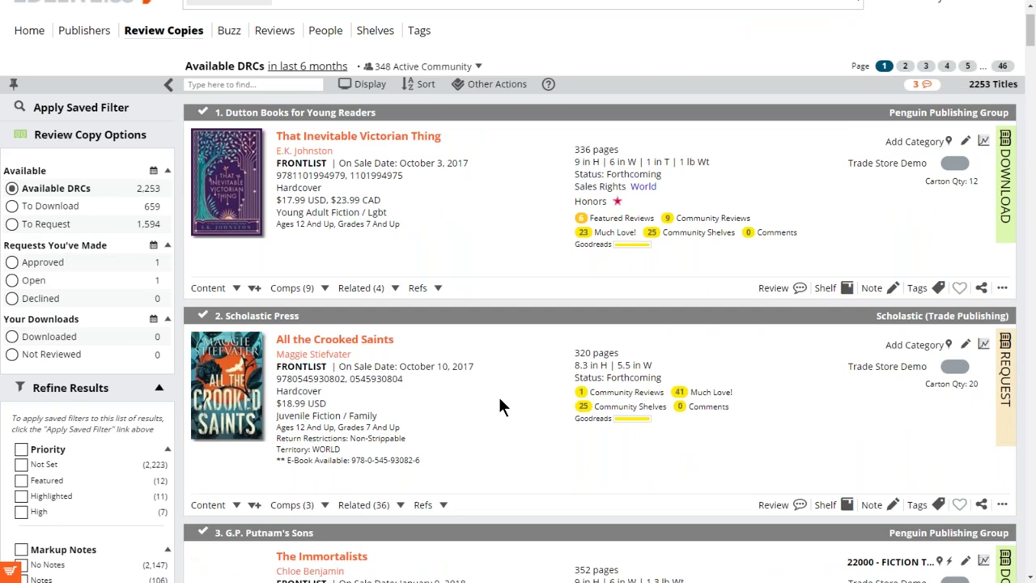
scroll(499, 400, "down", 3)
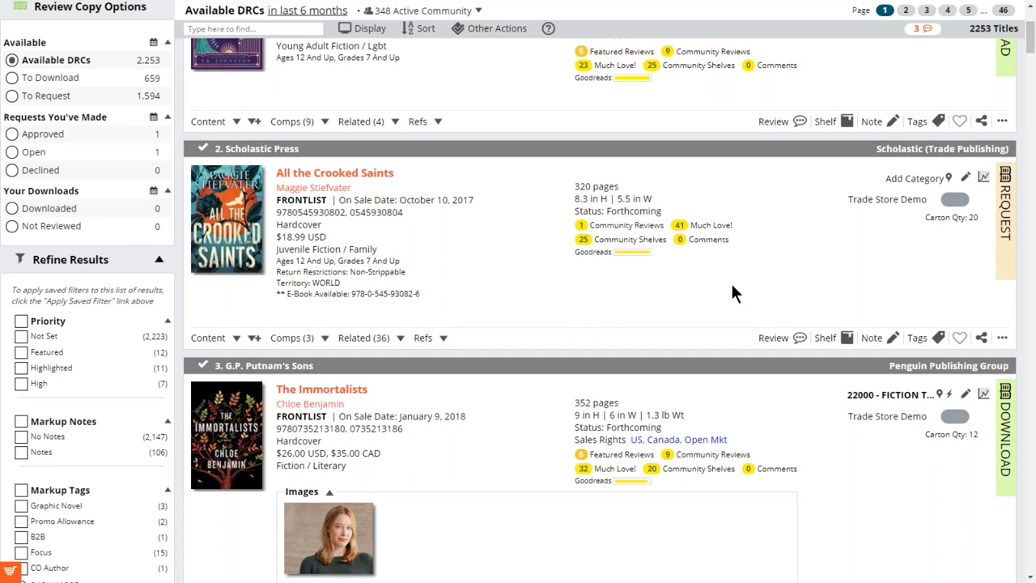
scroll(732, 286, "down", 1)
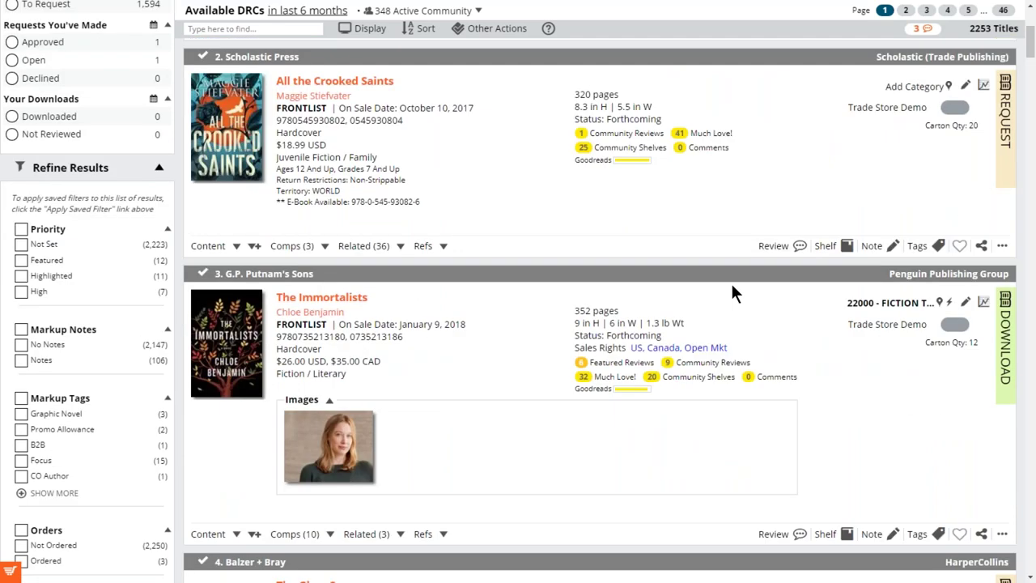
scroll(732, 287, "down", 1)
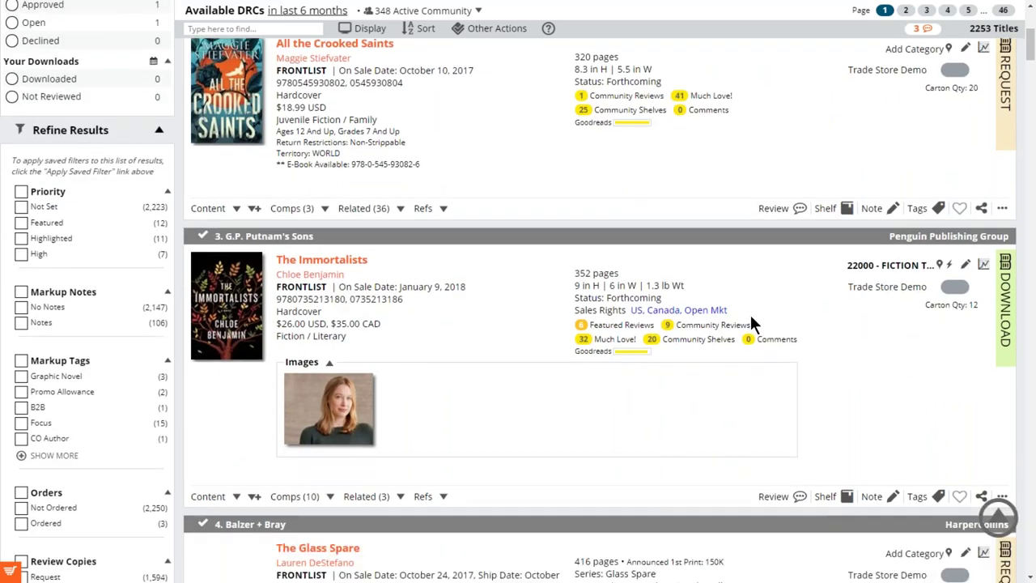
scroll(815, 334, "down", 2)
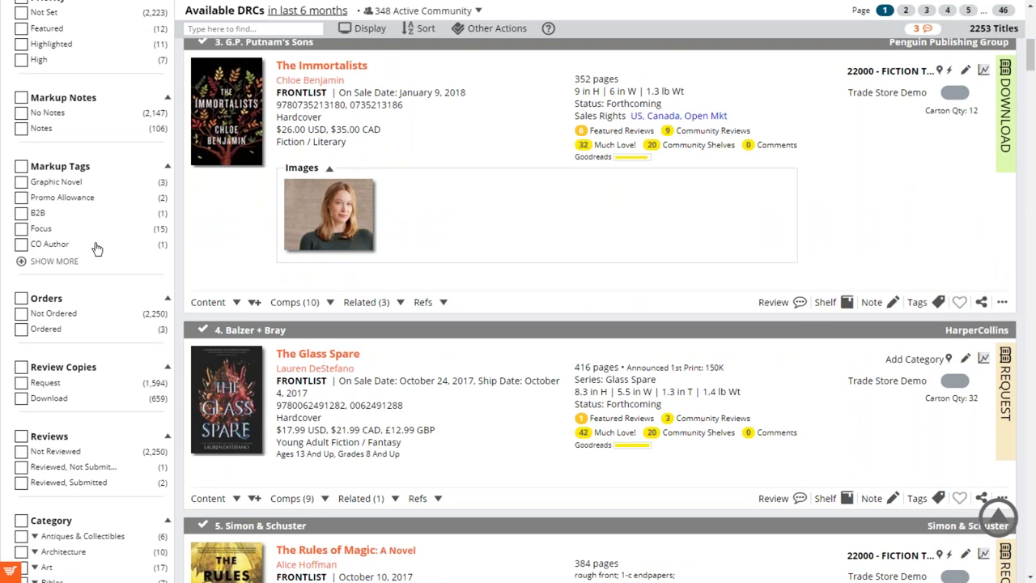
scroll(97, 248, "up", 1)
scroll(97, 248, "up", 2)
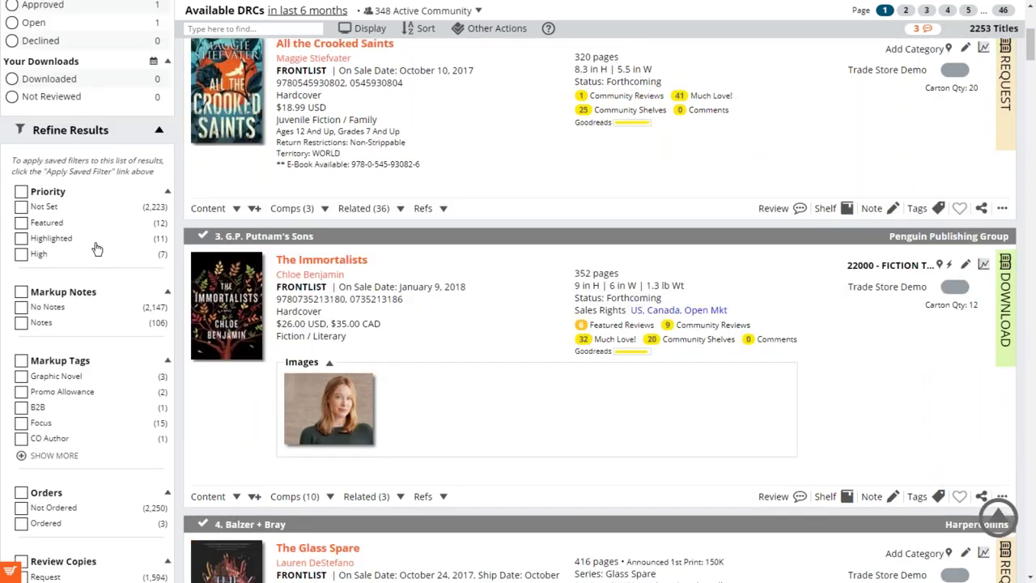
scroll(837, 229, "down", 2)
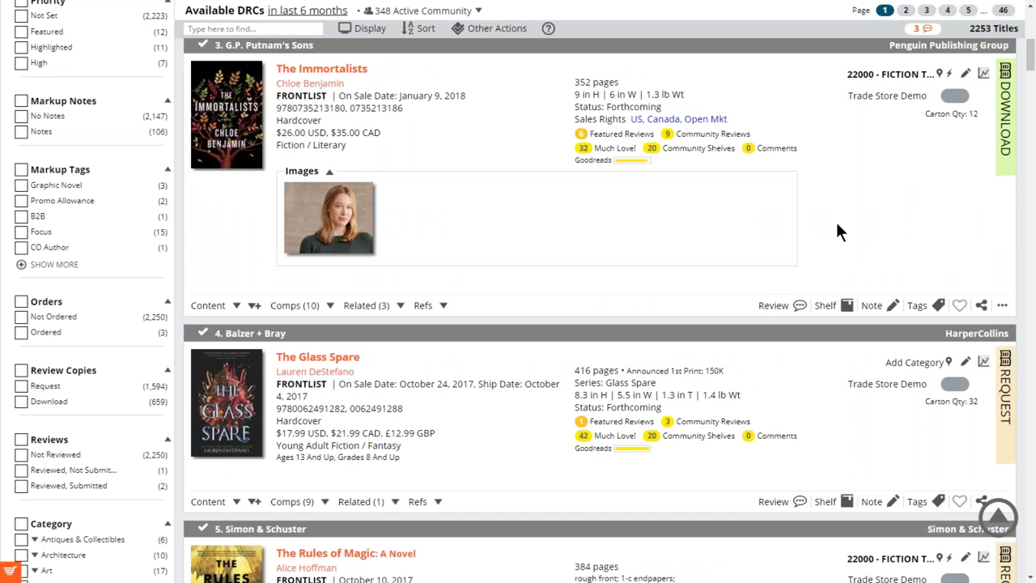
scroll(835, 227, "up", 2)
scroll(808, 230, "up", 1)
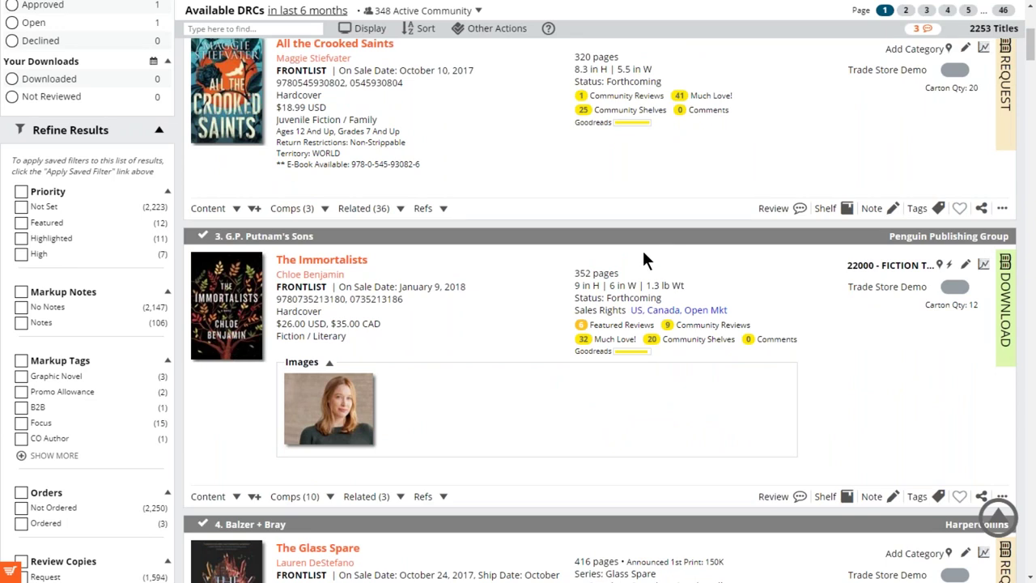
scroll(655, 281, "down", 1)
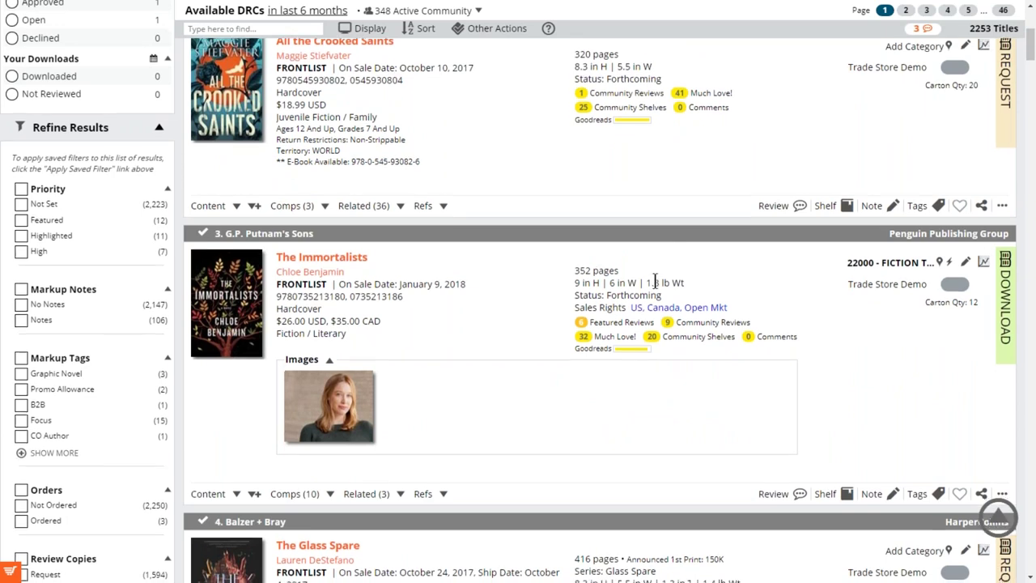
scroll(655, 281, "down", 1)
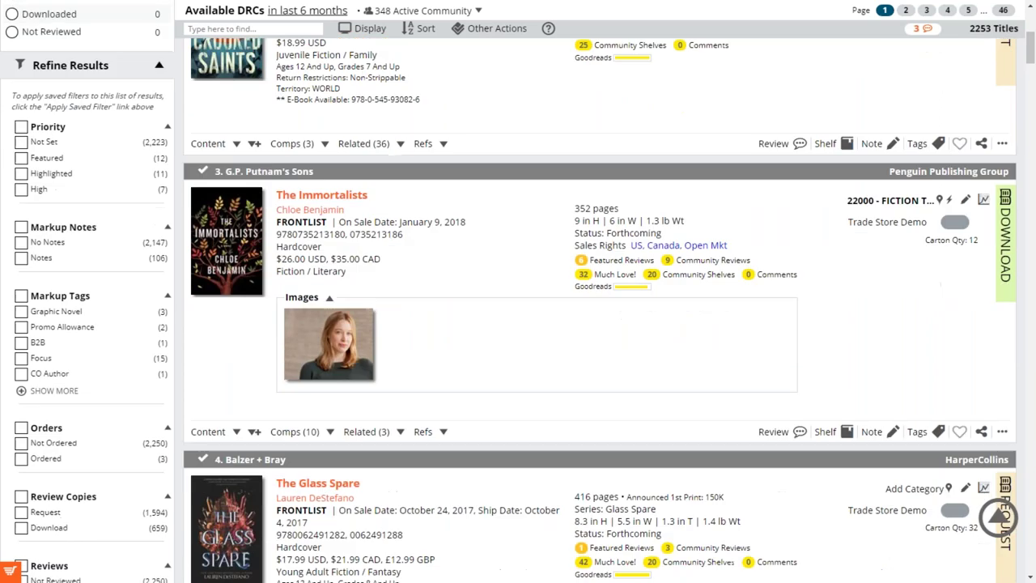
scroll(784, 234, "up", 5)
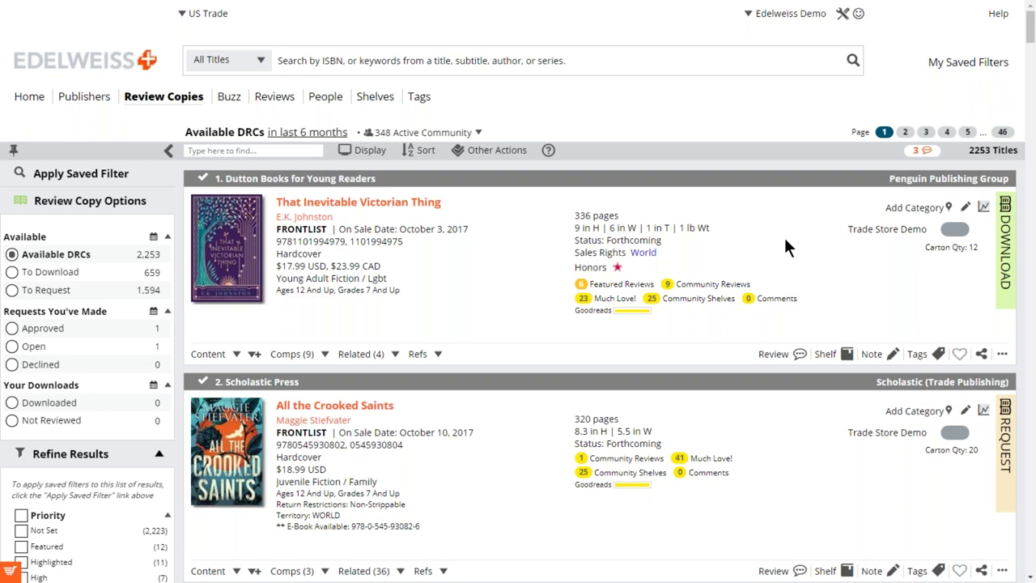
Go to Buzz and show Affiliate Activity from the last 14 days (1,210 titles).
left_click(231, 101)
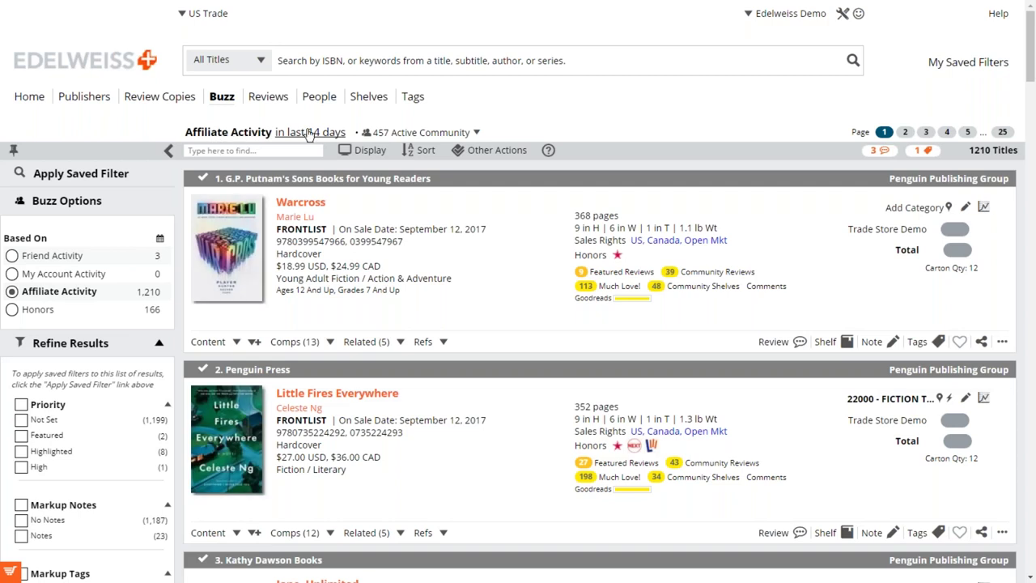
left_click(53, 260)
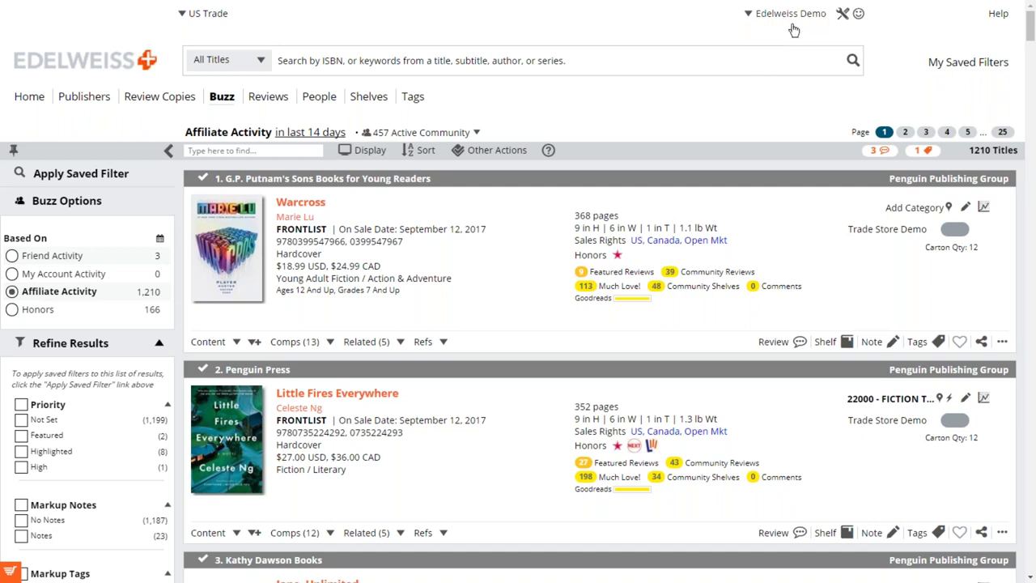
Open the account Profile and its Manage Affiliations editor.
left_click(788, 18)
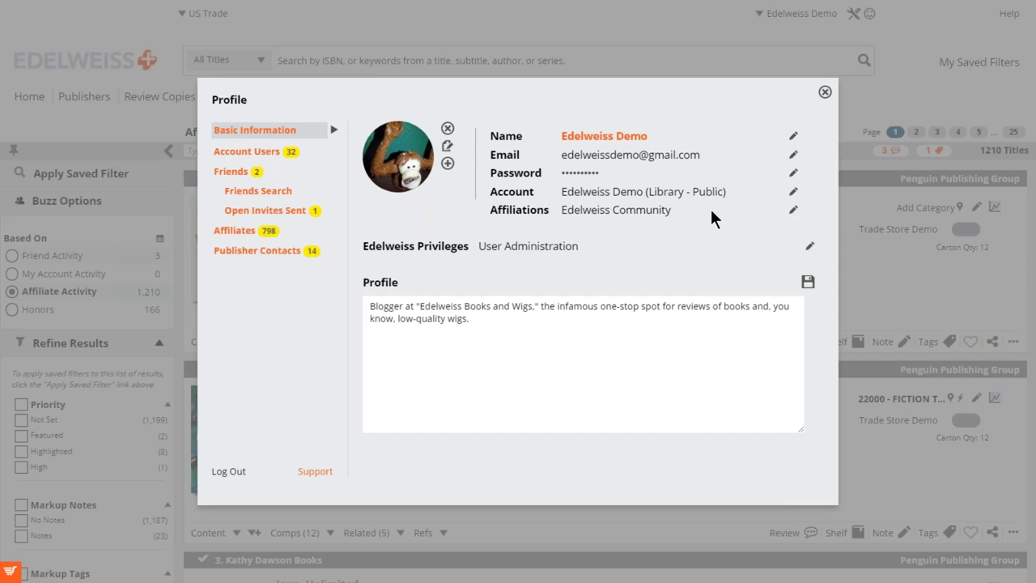
left_click(794, 212)
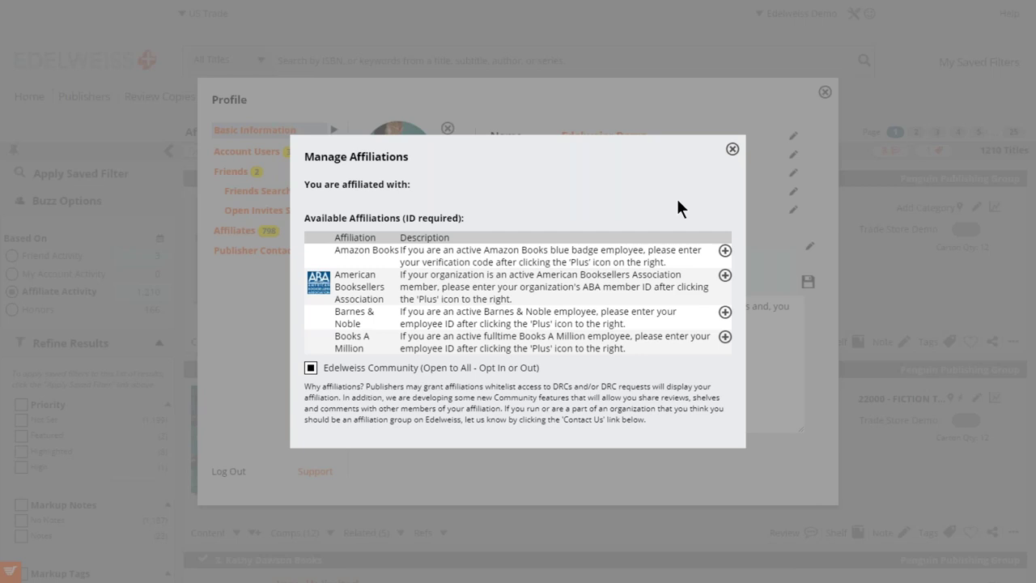
Close Manage Affiliations and the Profile window, returning to the Buzz list.
left_click(732, 149)
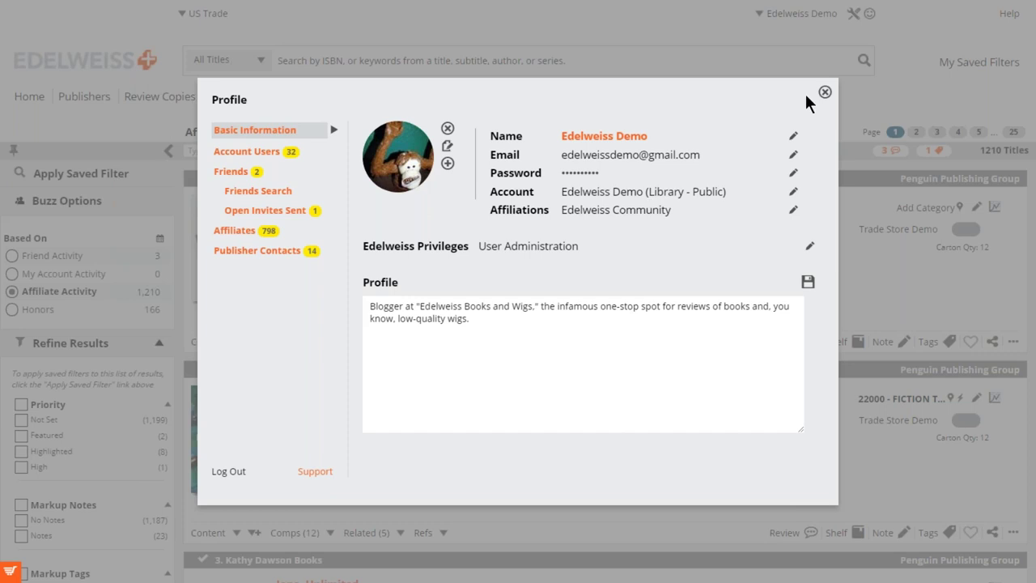
left_click(63, 301)
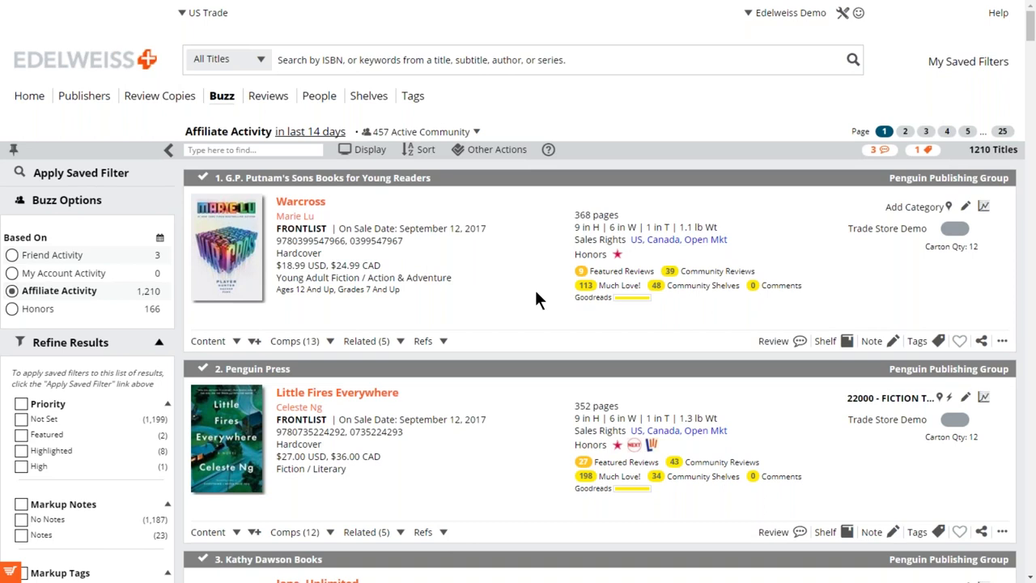
Replace the Shelves sort with Buzz and scroll the re-sorted results.
scroll(536, 292, "down", 1)
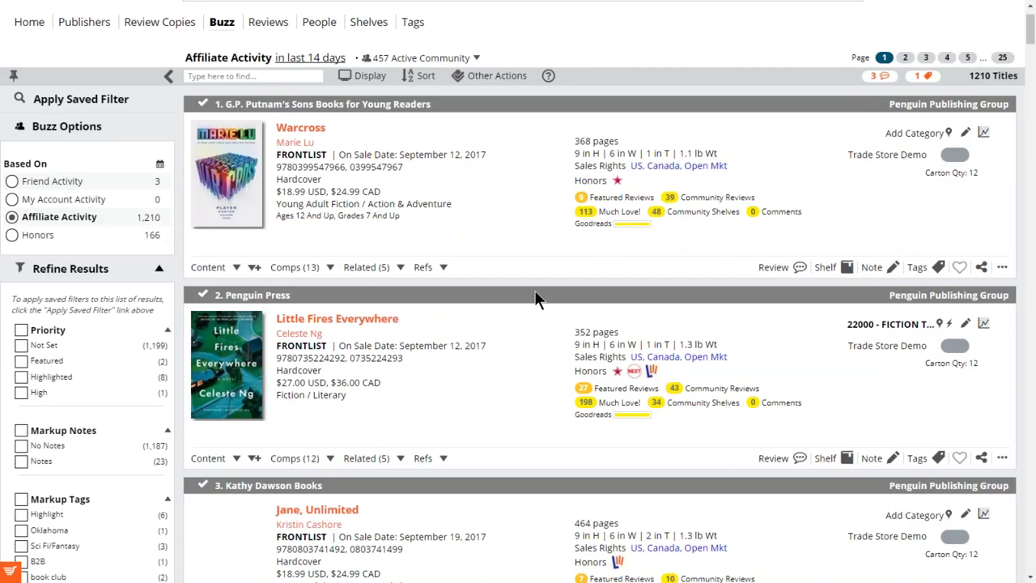
scroll(535, 294, "down", 5)
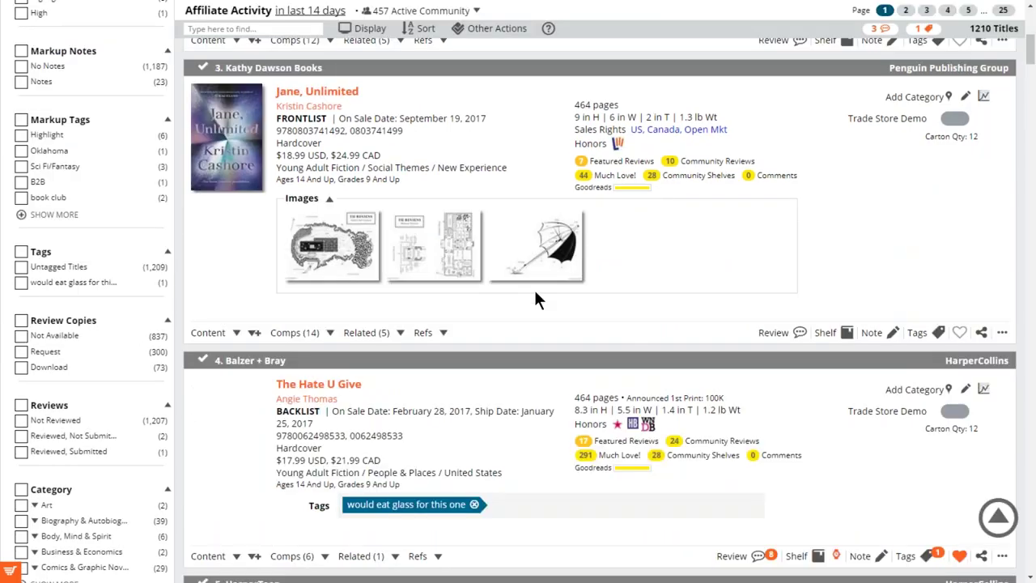
scroll(535, 300, "down", 4)
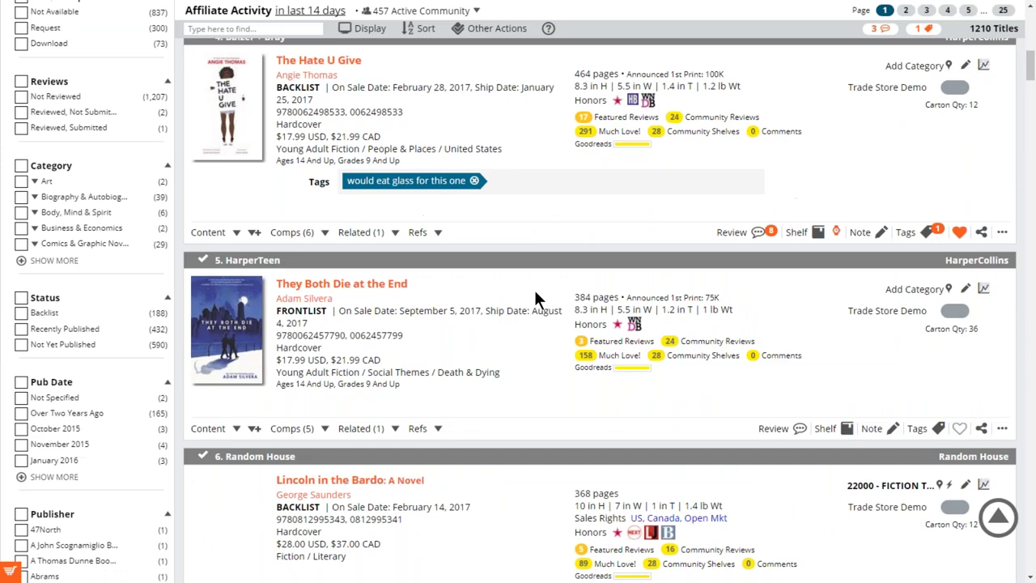
scroll(535, 299, "down", 2)
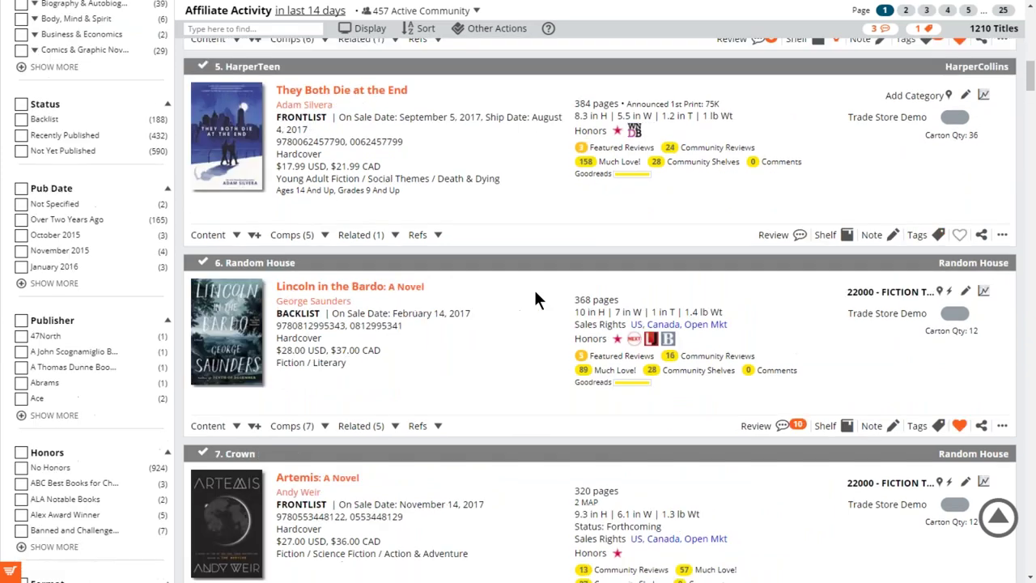
scroll(534, 301, "up", 13)
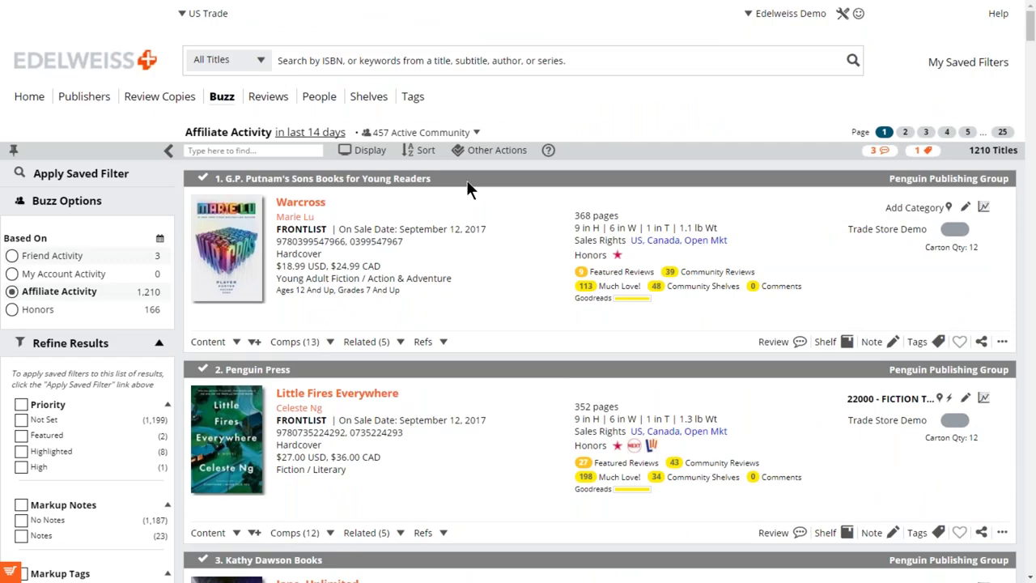
left_click(422, 151)
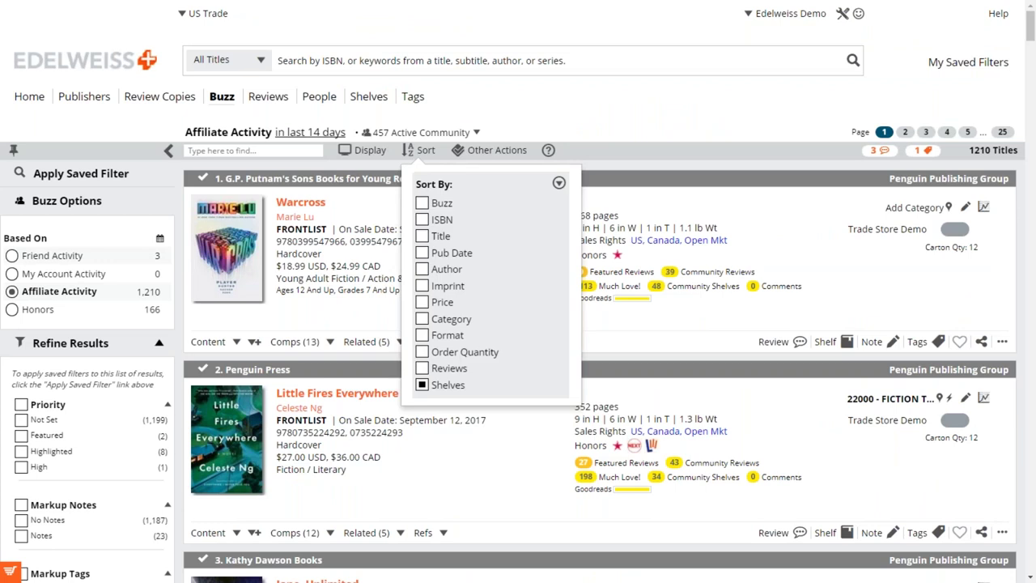
left_click(422, 384)
left_click(421, 204)
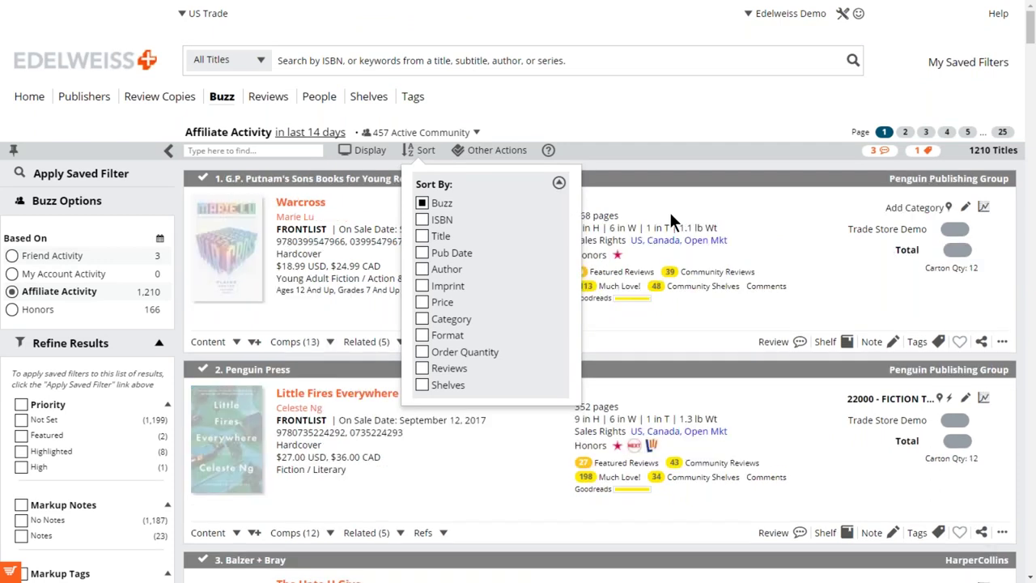
left_click(675, 208)
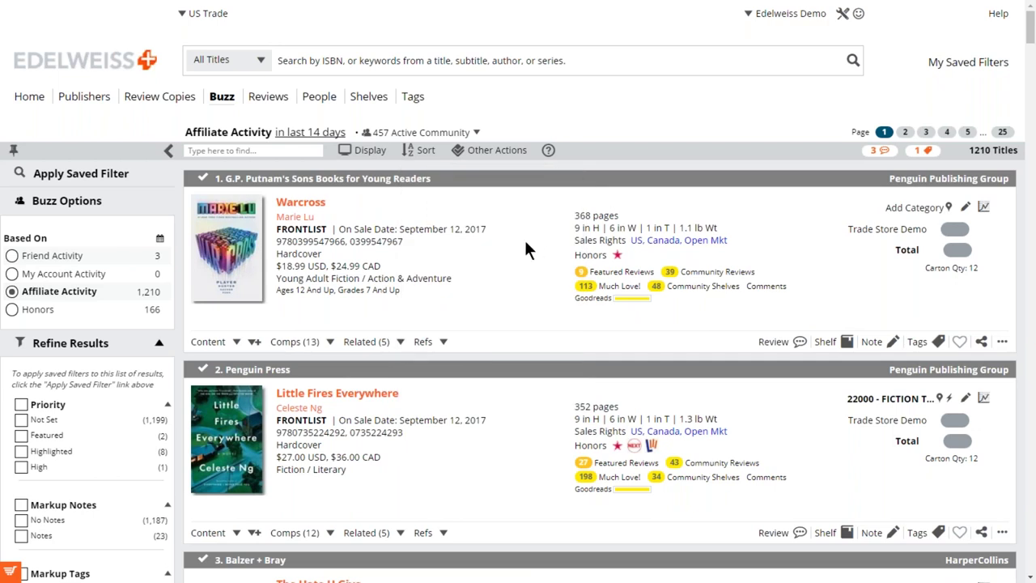
scroll(508, 263, "down", 1)
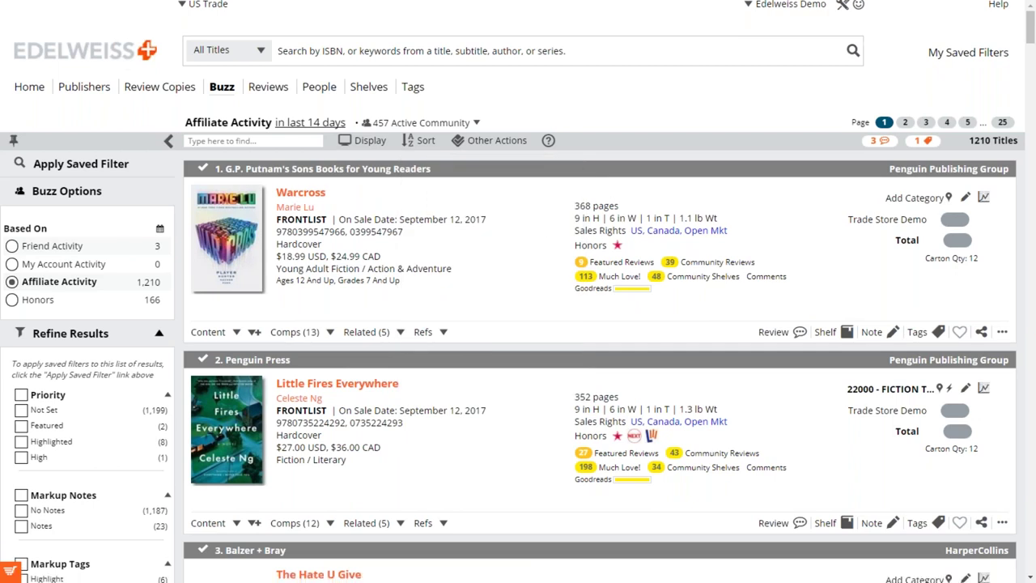
scroll(403, 168, "down", 3)
scroll(402, 168, "up", 3)
Open Reviews and scroll My Friend's Reviews: 16 reviews led by Blood of the Four and Dayfall.
left_click(265, 104)
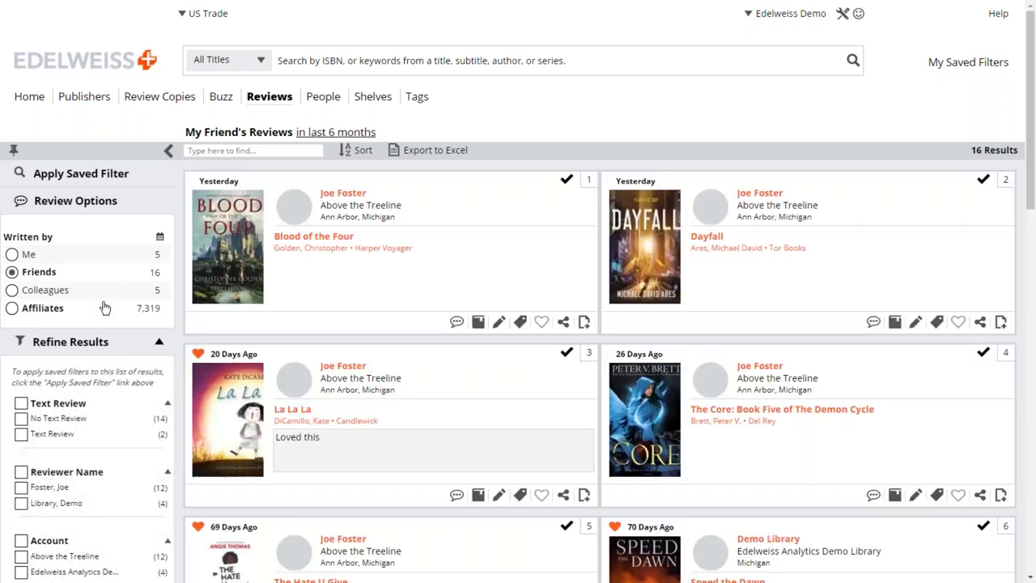
scroll(306, 330, "down", 1)
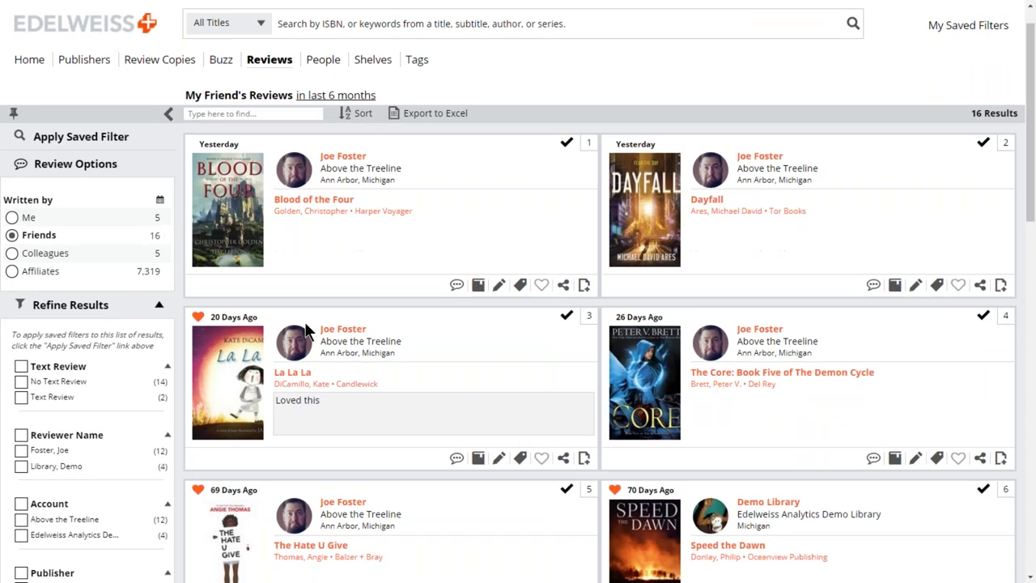
scroll(306, 329, "down", 3)
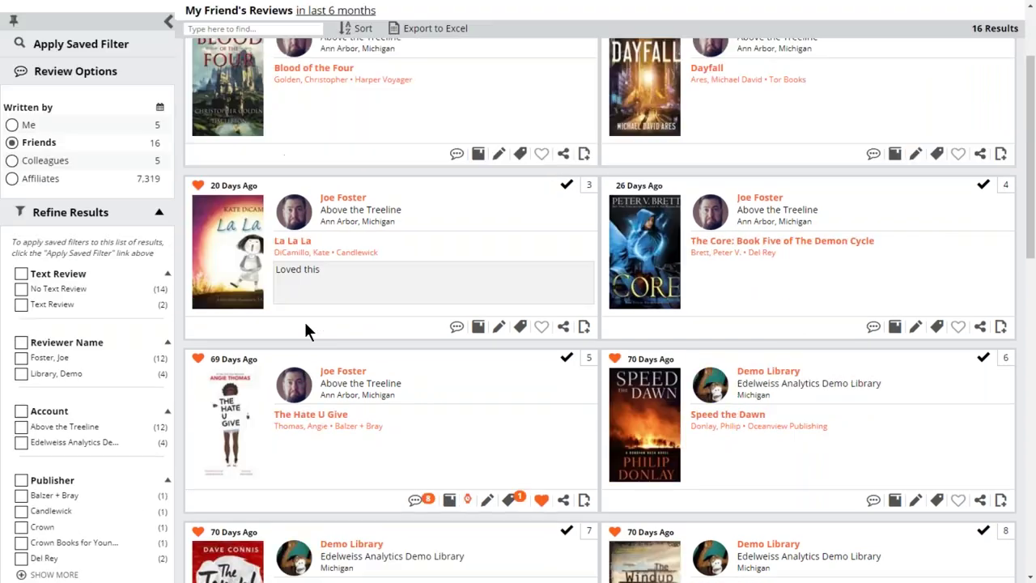
scroll(306, 323, "up", 3)
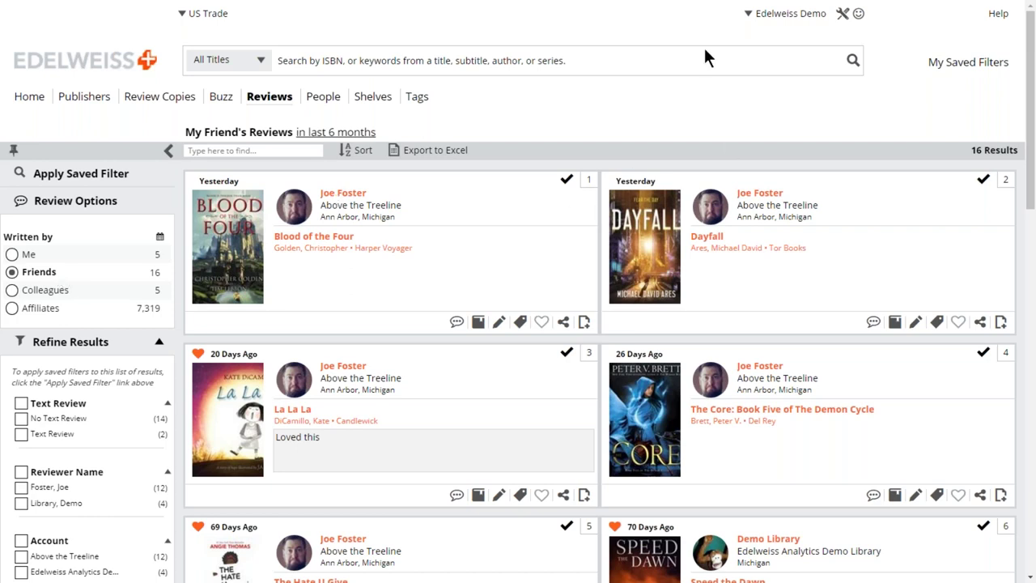
In Friends Search, search for a user by name, retrying with another name after no results.
left_click(781, 13)
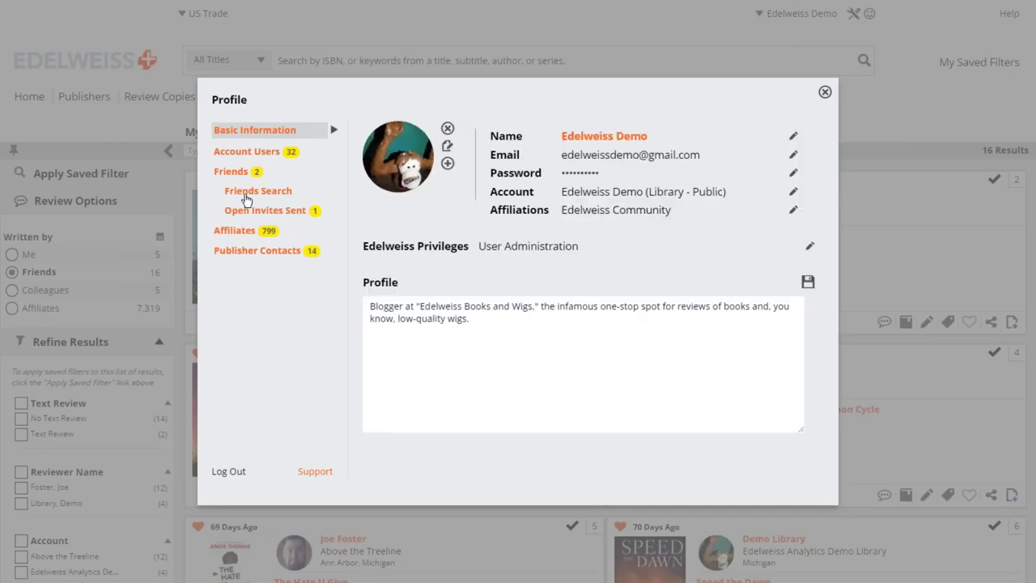
left_click(250, 195)
left_click(392, 144)
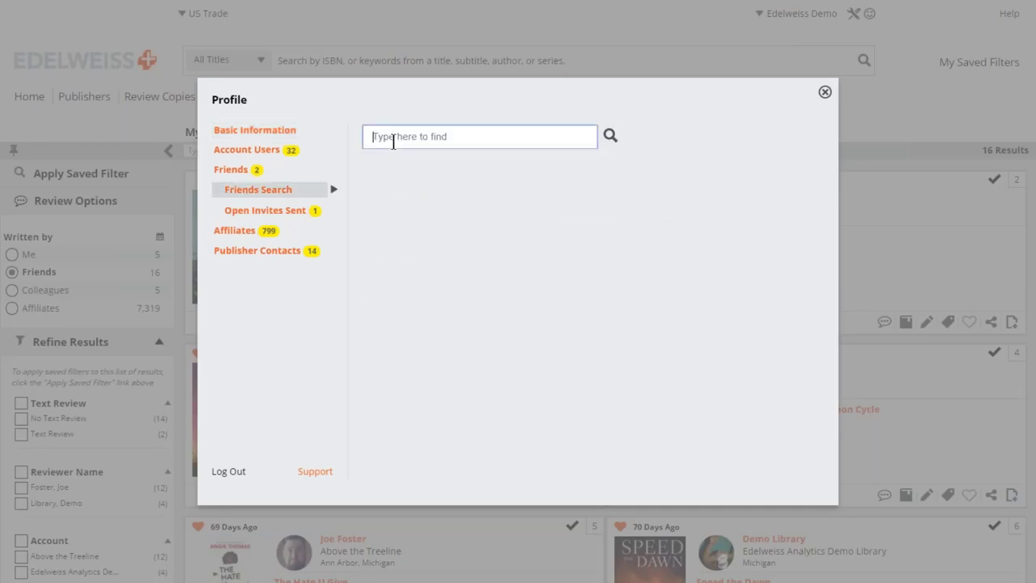
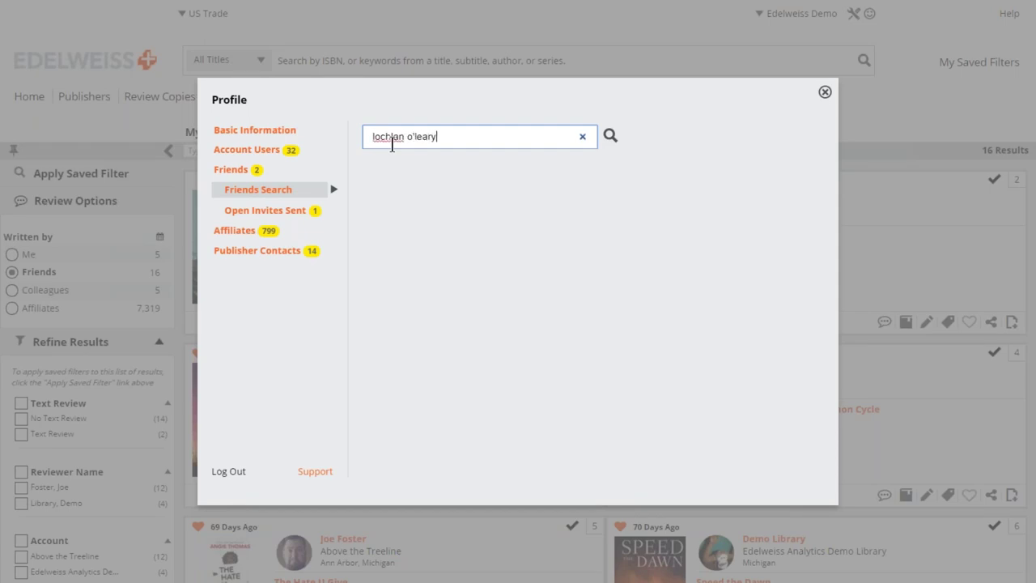
key("Return")
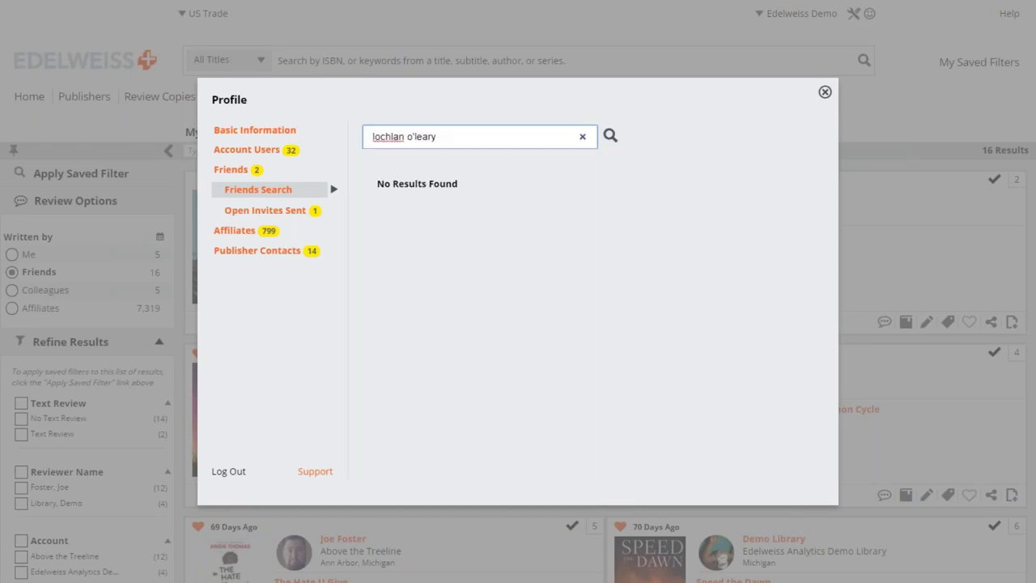
key("BackSpace")
key("BackSpace")
key("BackSpace")
key("BackSpace")
key("BackSpace")
key("BackSpace")
key("BackSpace")
key("BackSpace")
key("BackSpace")
key("BackSpace")
key("BackSpace")
key("BackSpace")
key("BackSpace")
key("BackSpace")
key("BackSpace")
key("Return")
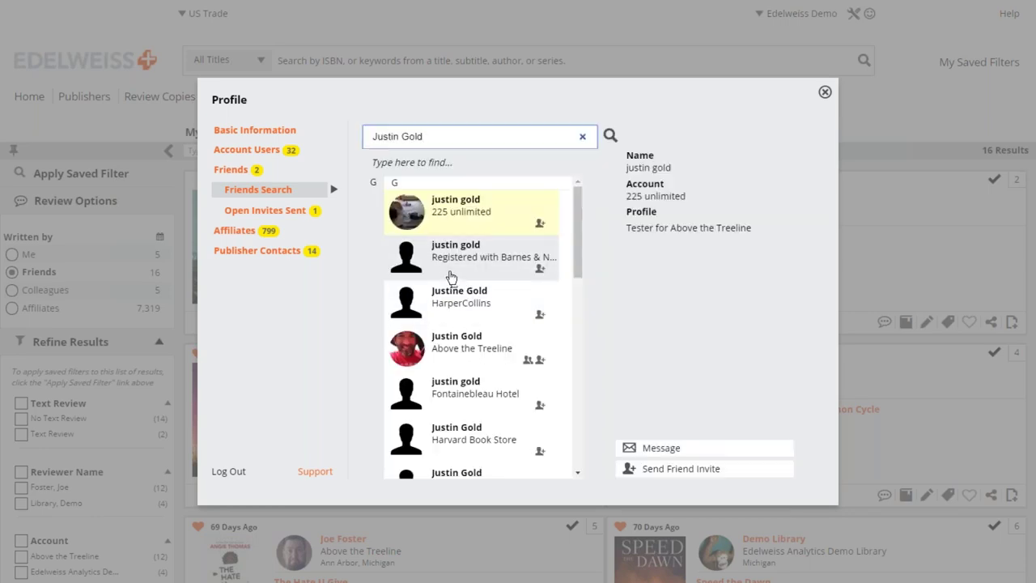
Open the Above the Treeline match's profile and send that user a friend invite.
left_click(464, 350)
scroll(446, 292, "down", 3)
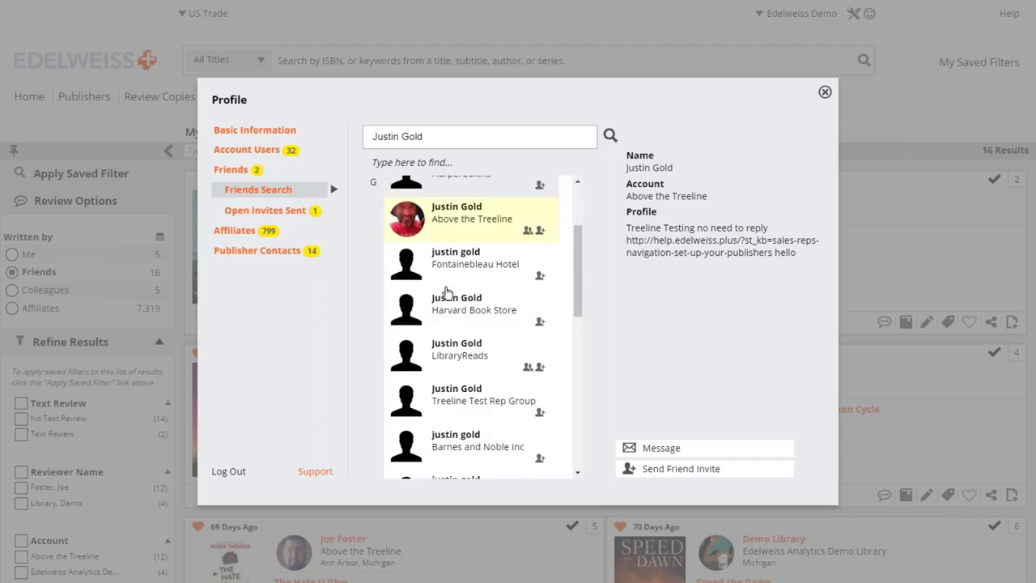
scroll(457, 324, "up", 3)
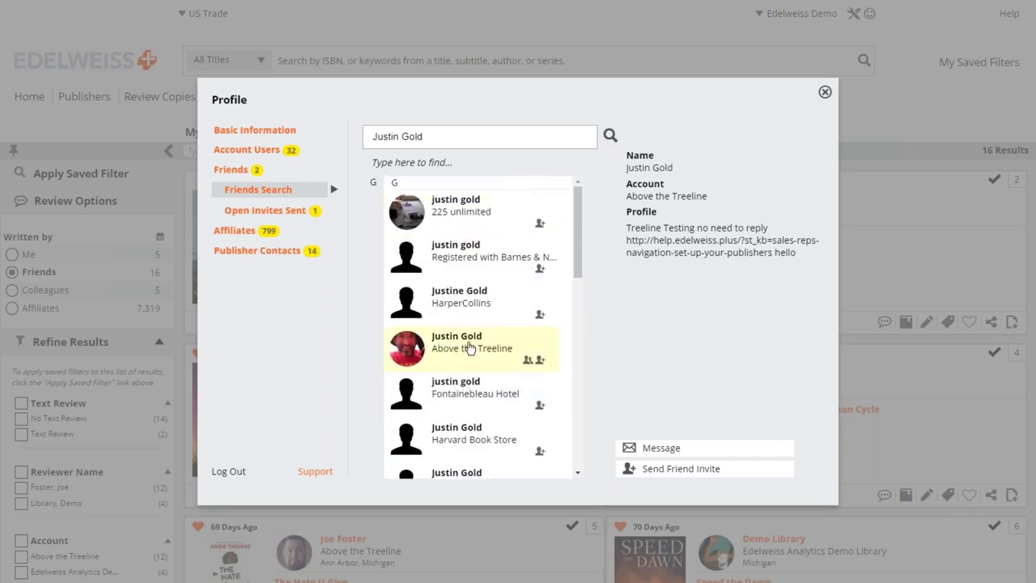
left_click(685, 471)
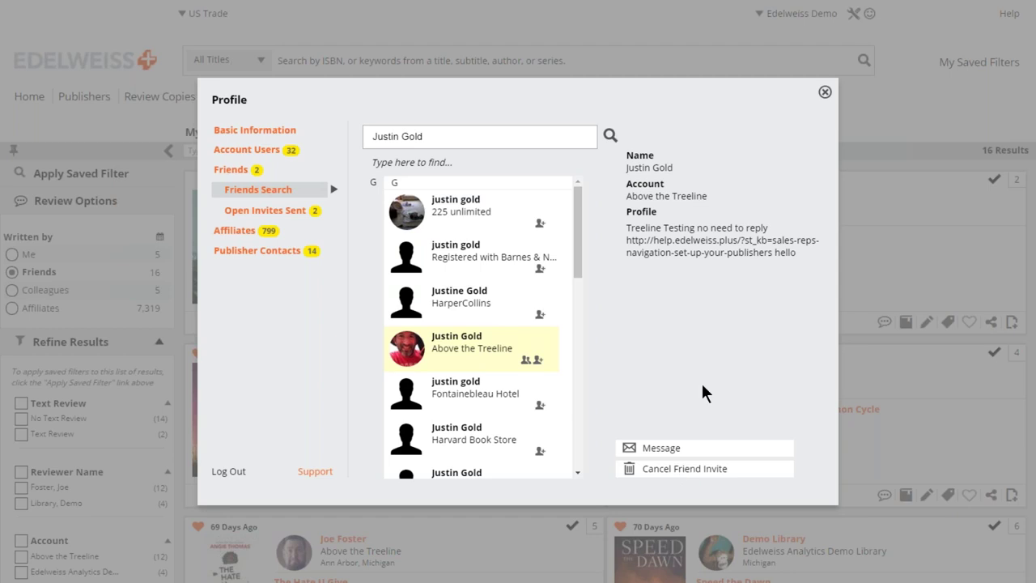
Close the Profile window and scroll the 16-result My Friend's Reviews list.
left_click(824, 92)
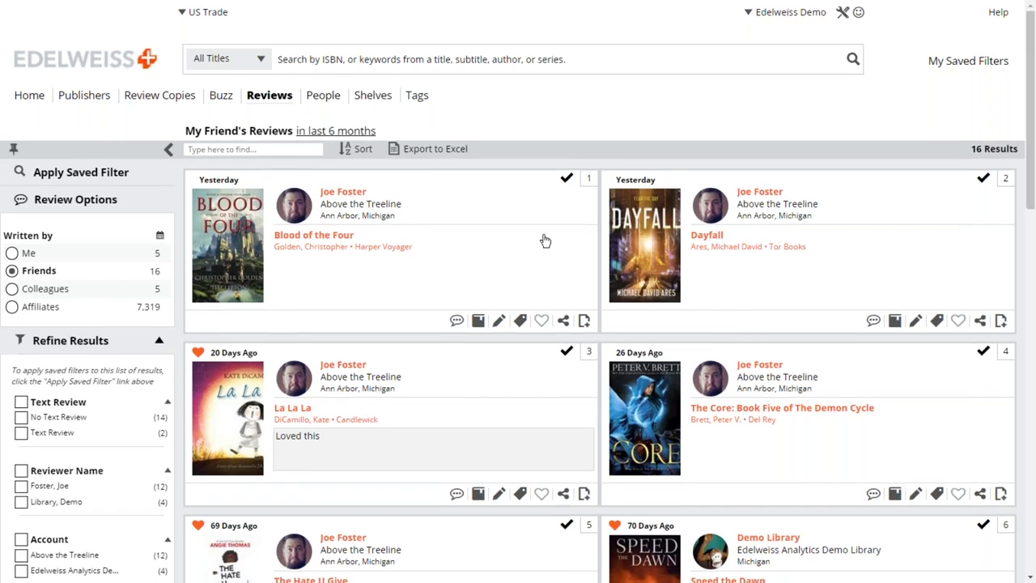
scroll(546, 240, "down", 2)
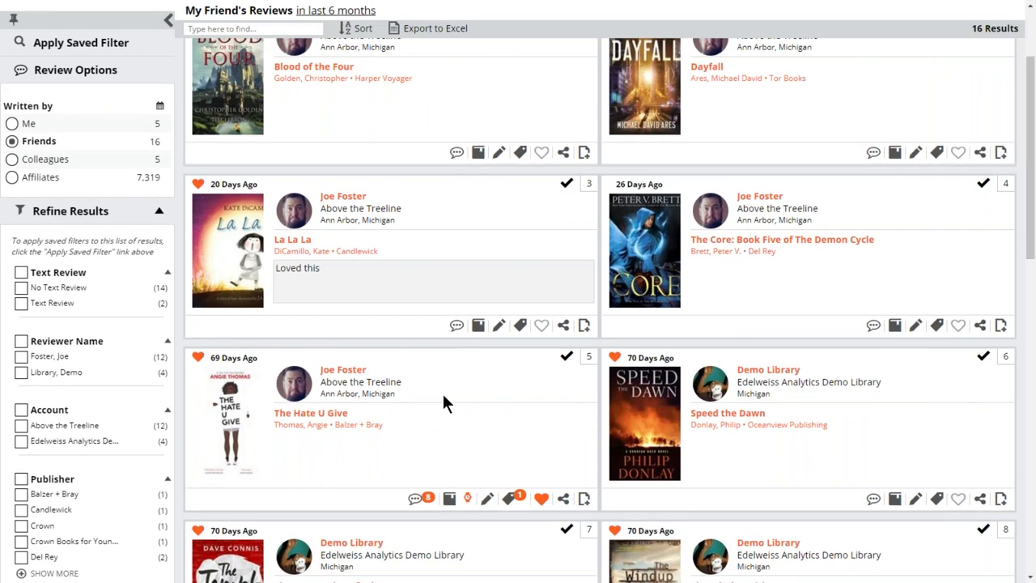
Filter the reviews to only my own and scroll the results.
scroll(442, 391, "up", 2)
left_click(13, 255)
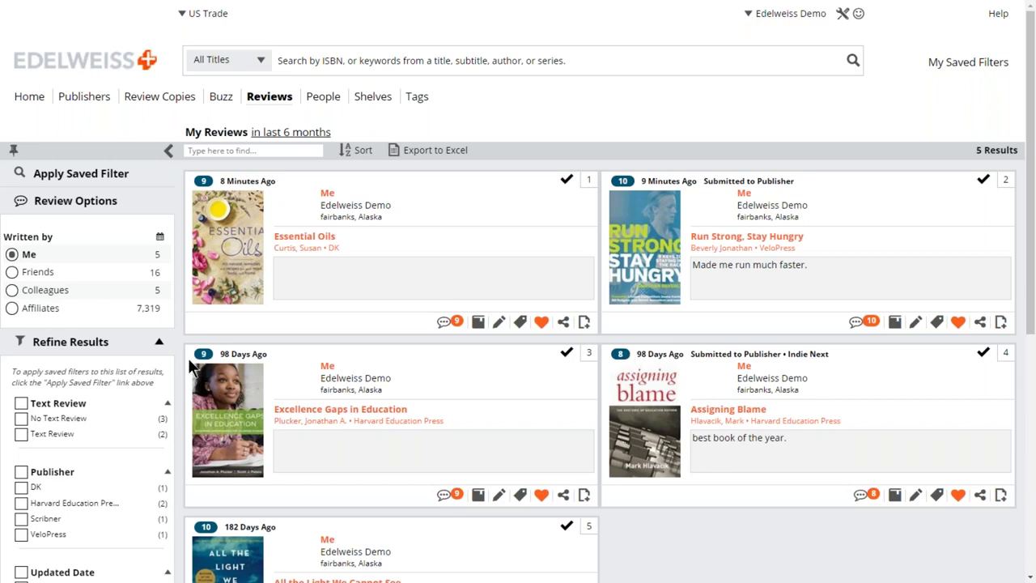
scroll(388, 319, "down", 1)
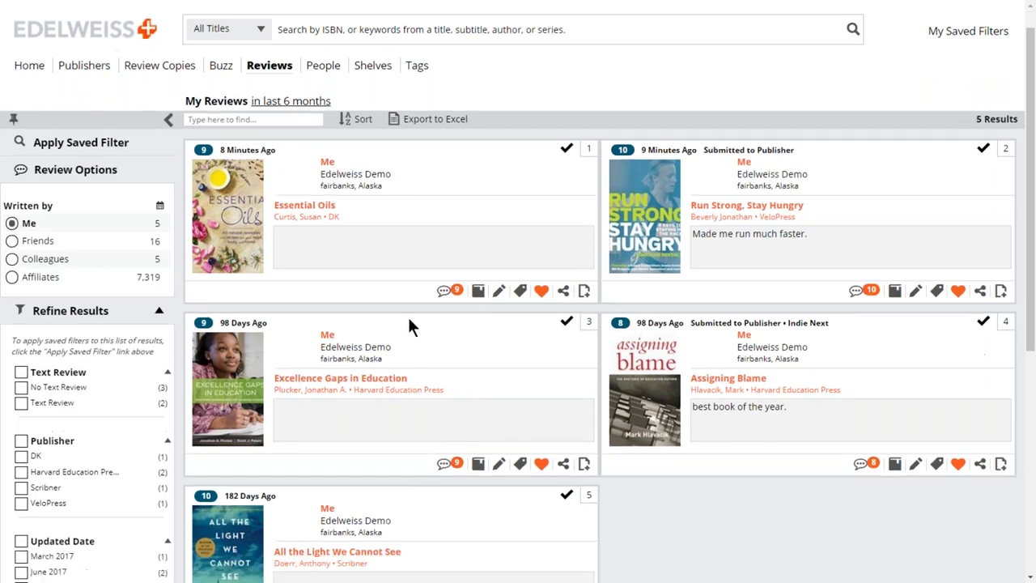
scroll(407, 315, "down", 1)
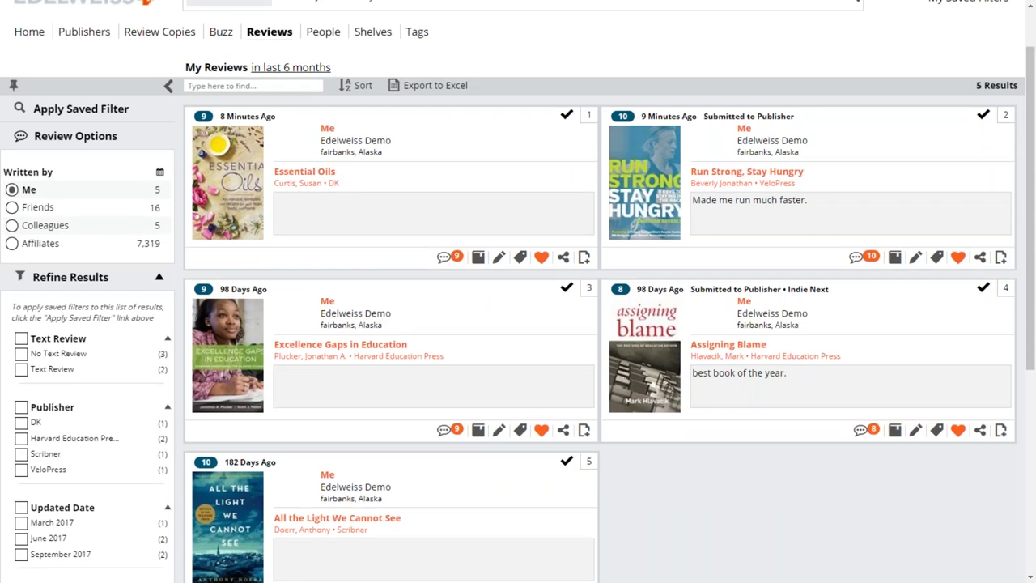
View the Run Strong, Stay Hungry review, close it, and scroll My Reviews' 5 results.
left_click(868, 255)
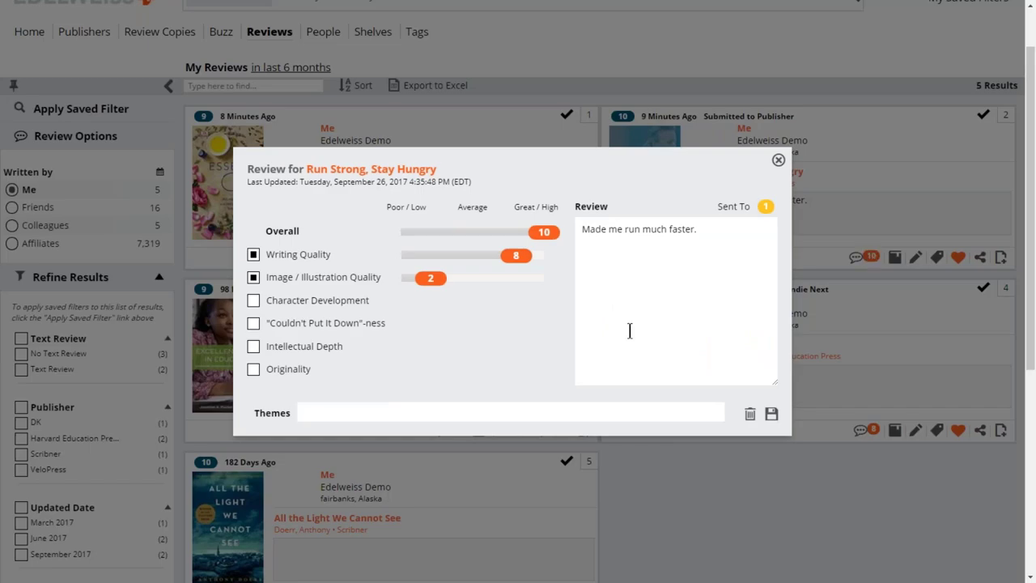
left_click(778, 160)
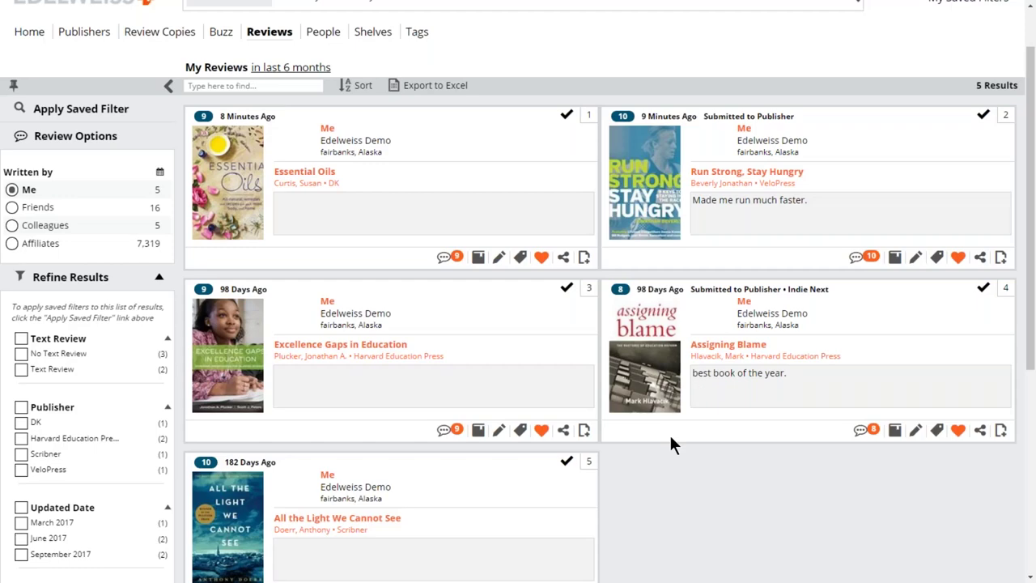
scroll(669, 437, "down", 1)
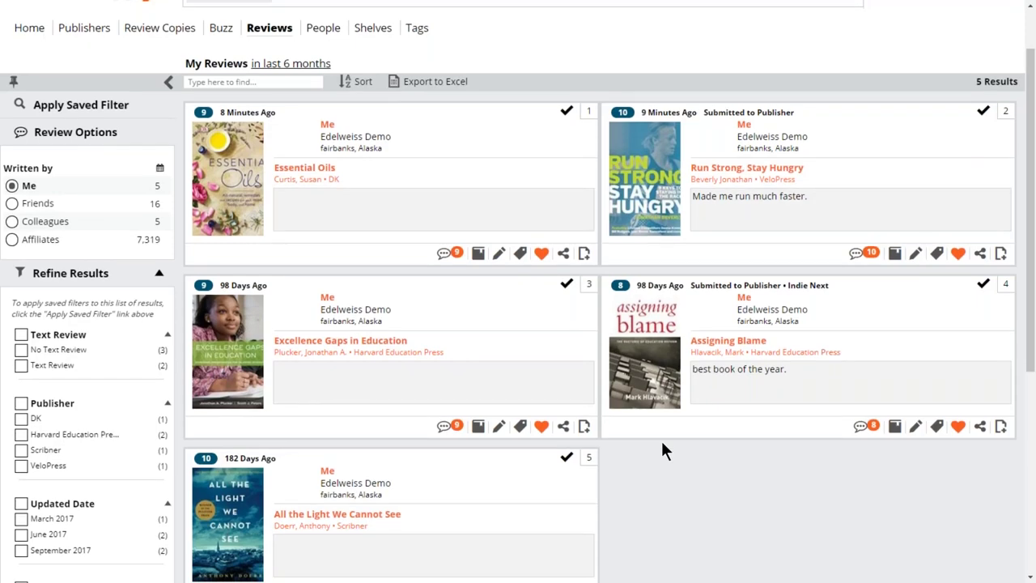
scroll(661, 439, "down", 3)
scroll(649, 444, "up", 5)
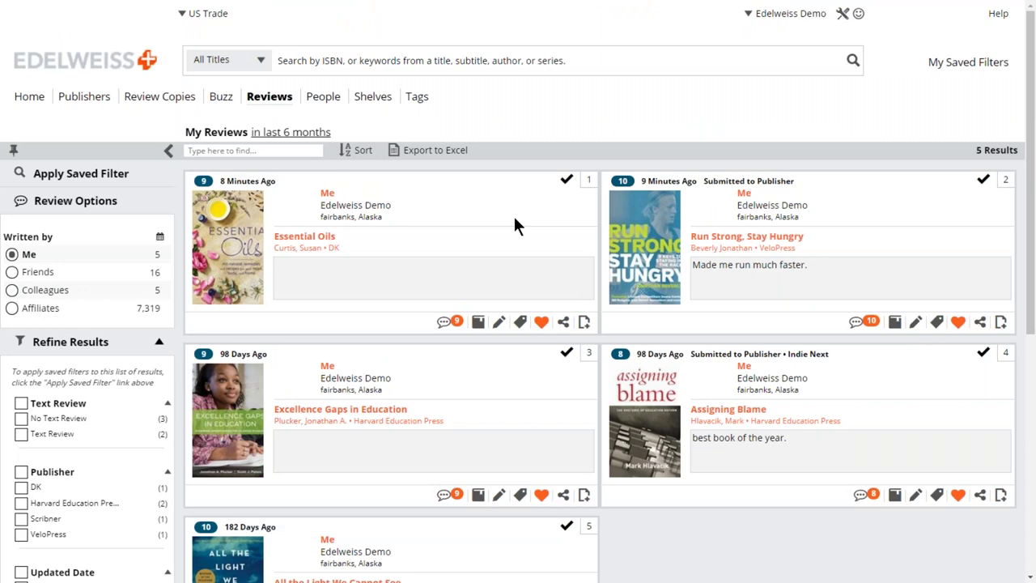
Browse the Highly Anticipating, Finished Reading (3 titles) and empty Didn't Finish shelves.
left_click(375, 100)
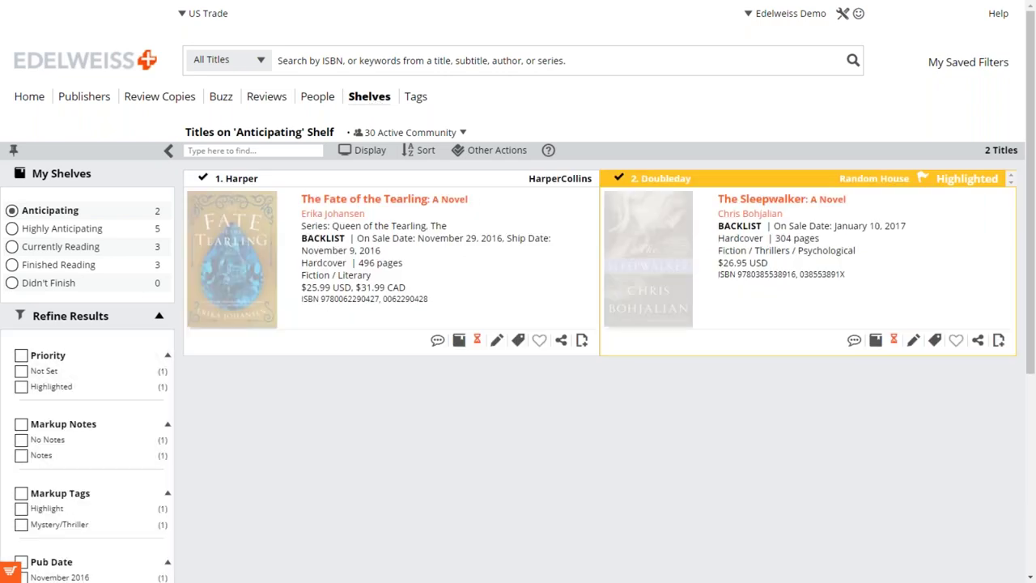
left_click(13, 230)
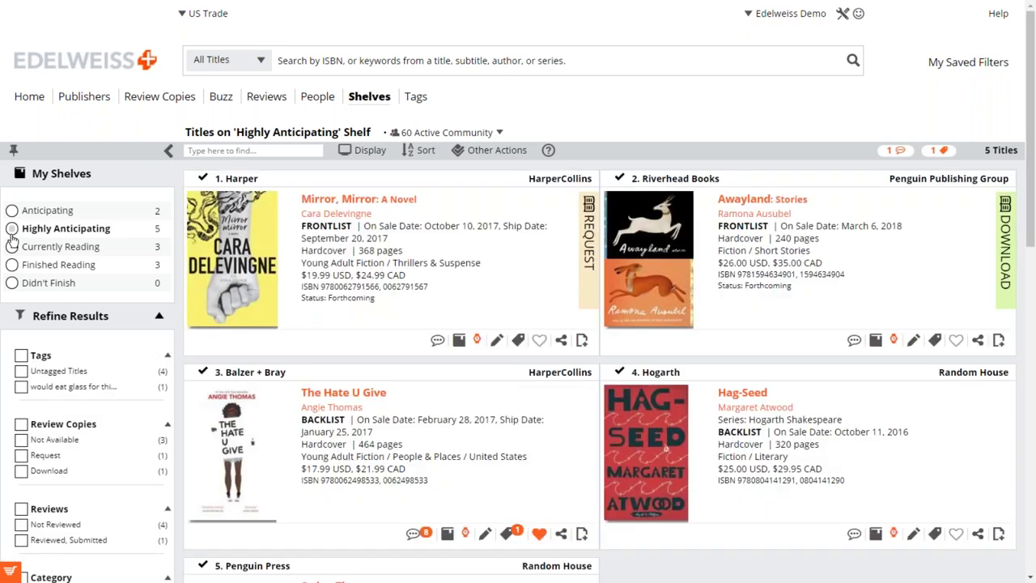
left_click(51, 231)
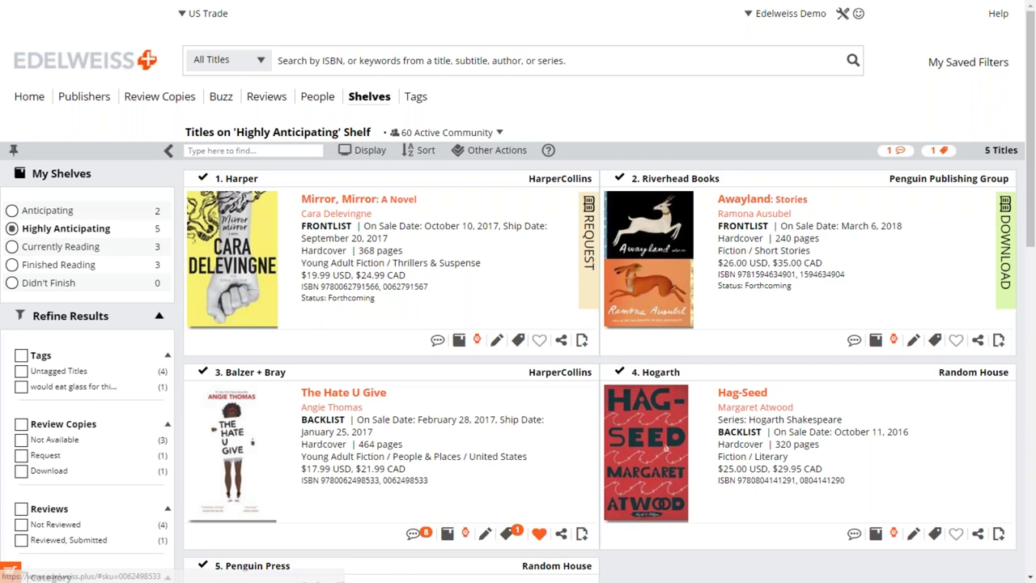
scroll(430, 381, "down", 1)
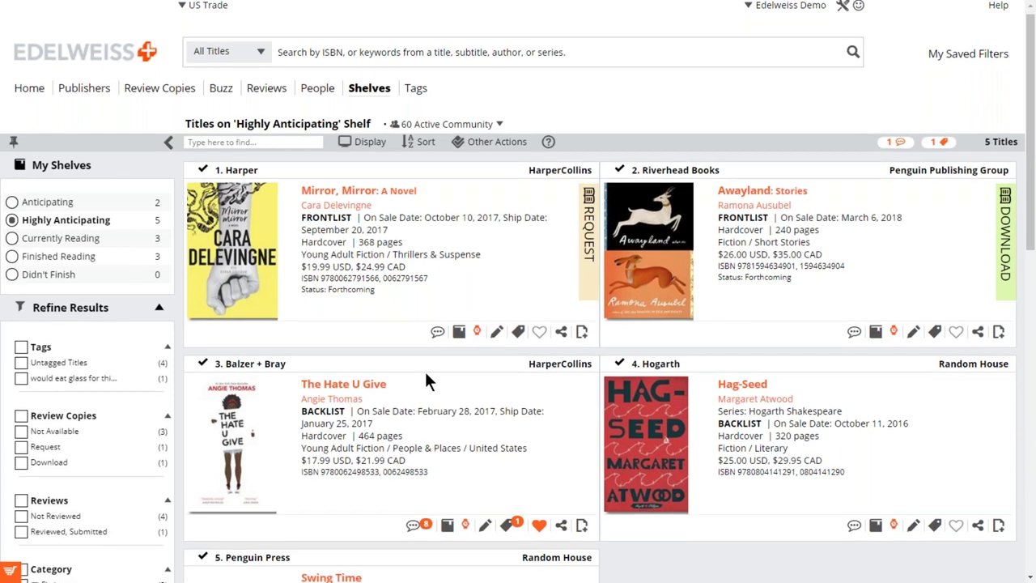
scroll(428, 380, "down", 2)
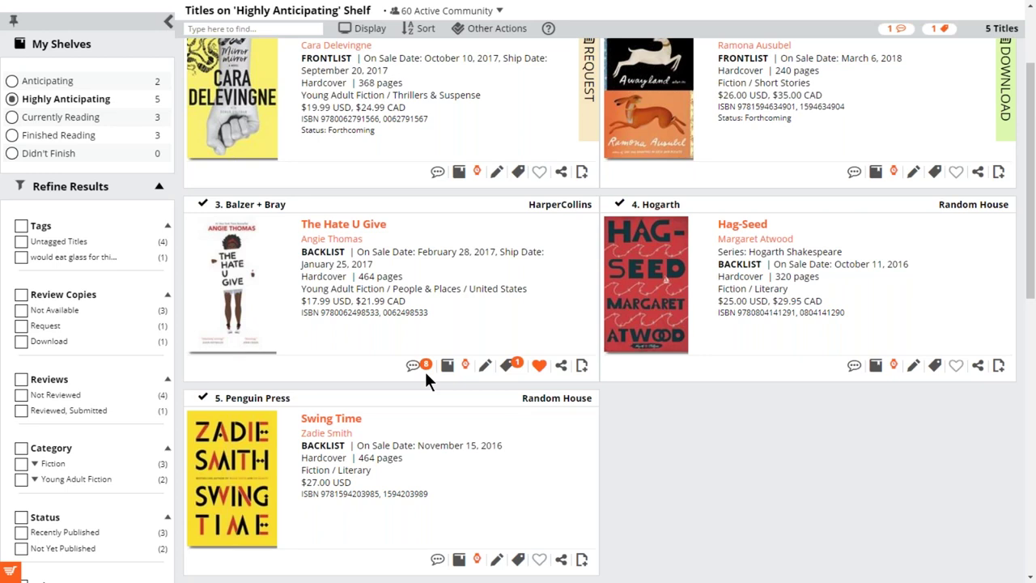
scroll(425, 372, "up", 1)
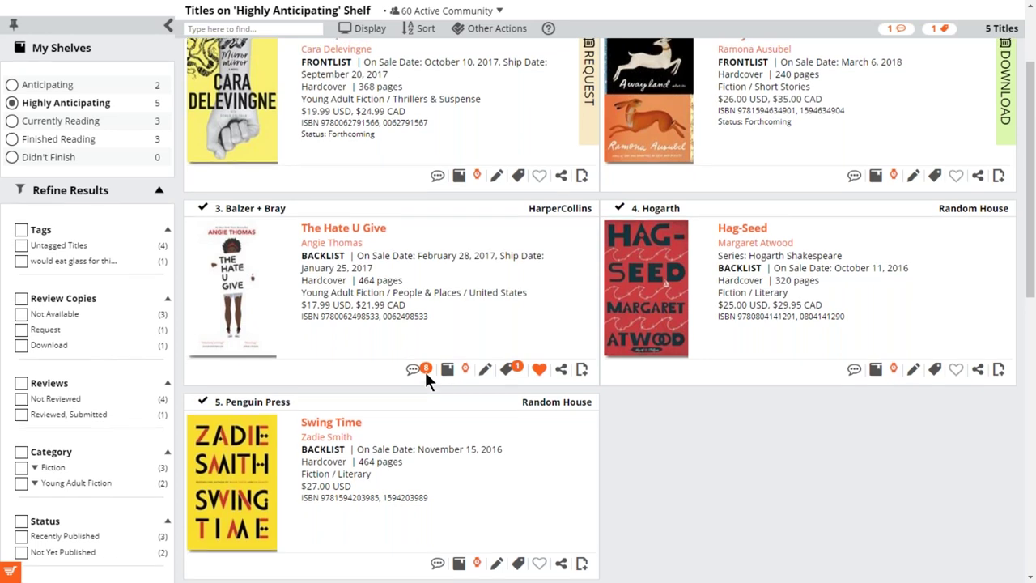
scroll(425, 372, "up", 2)
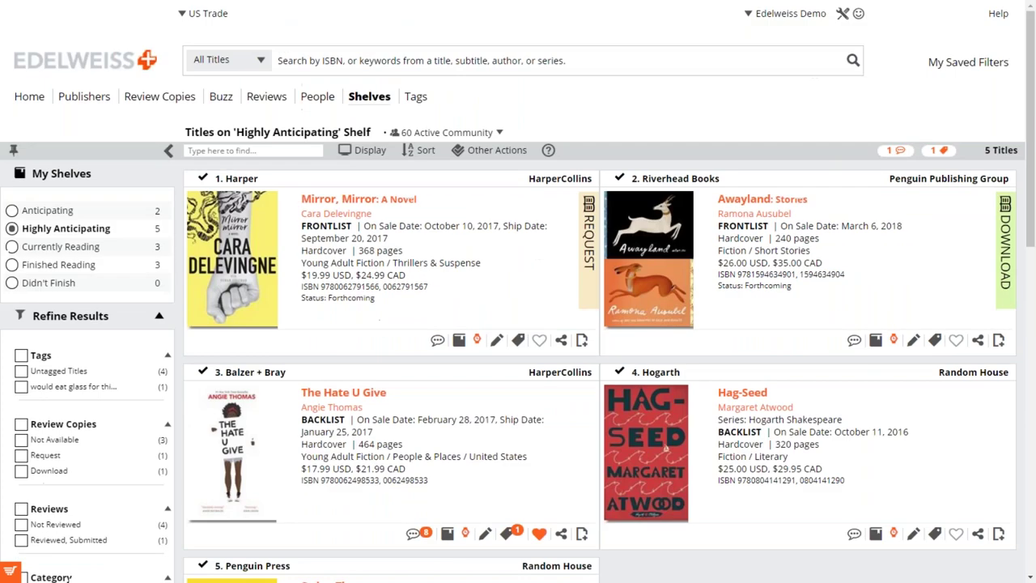
left_click(12, 268)
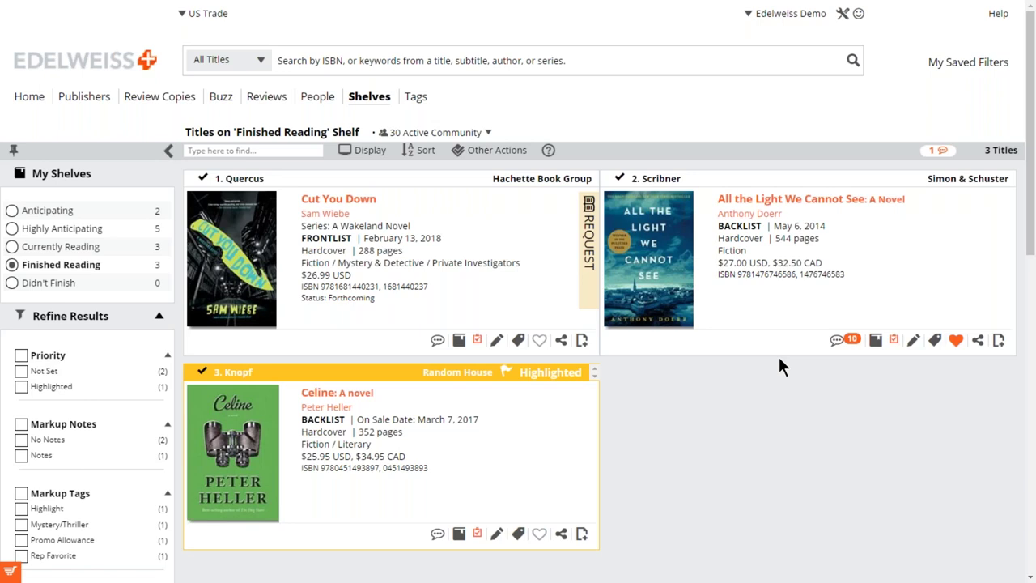
left_click(13, 281)
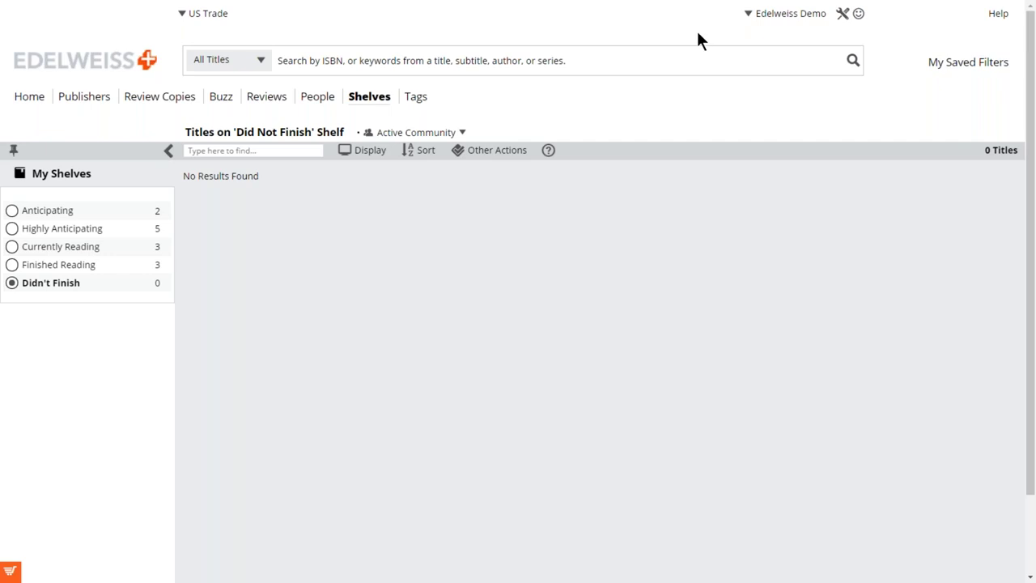
Return Home and scroll the dashboard: 2,253 available DRCs, 1,210 buzz titles, 5 reviews.
left_click(41, 103)
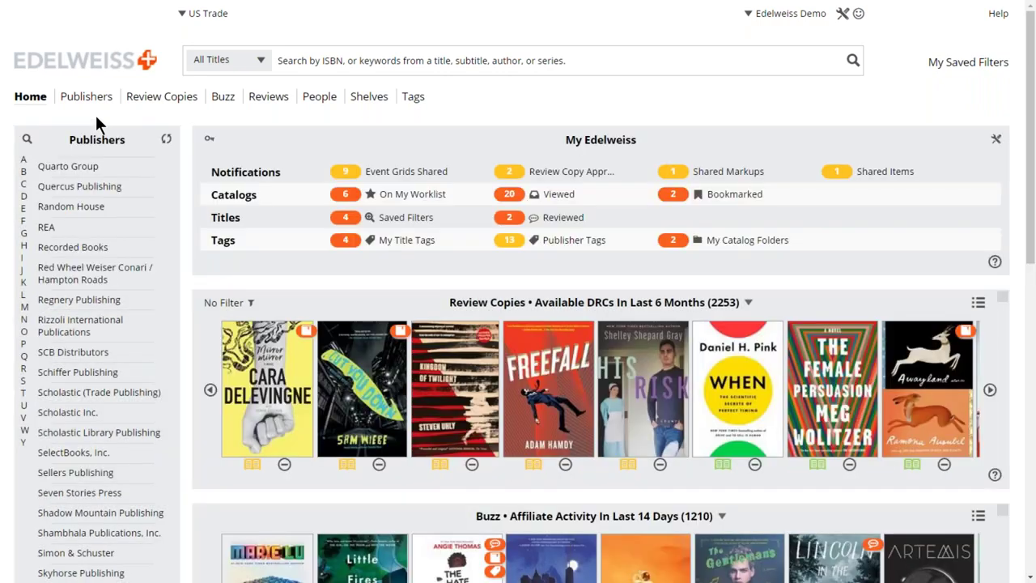
scroll(558, 142, "down", 1)
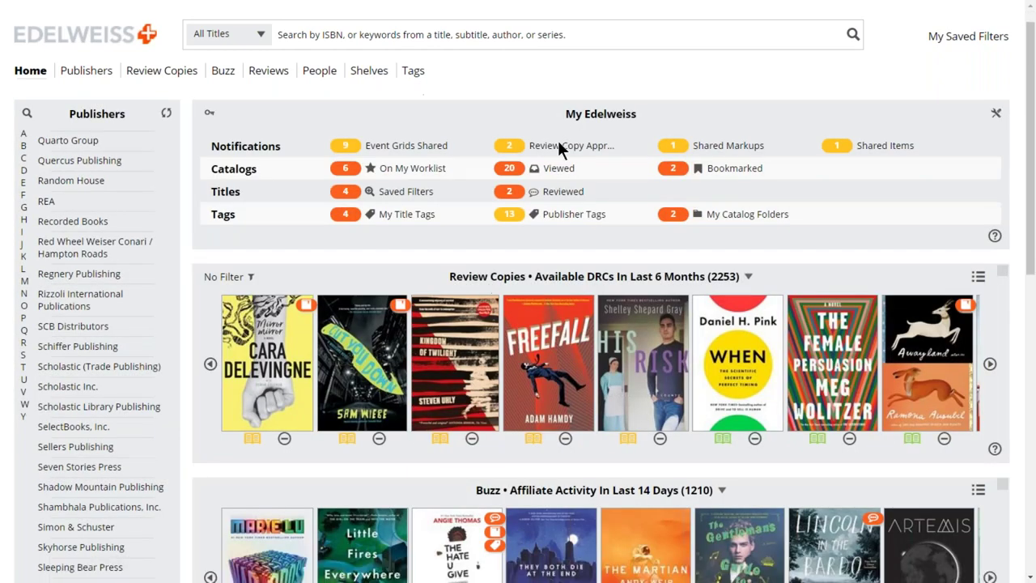
scroll(558, 140, "up", 1)
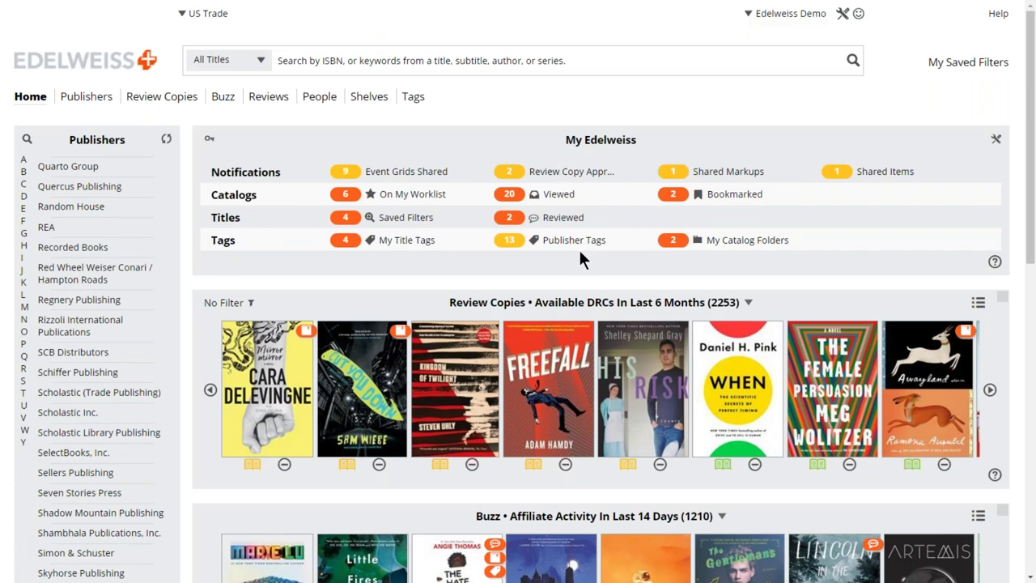
scroll(579, 259, "down", 1)
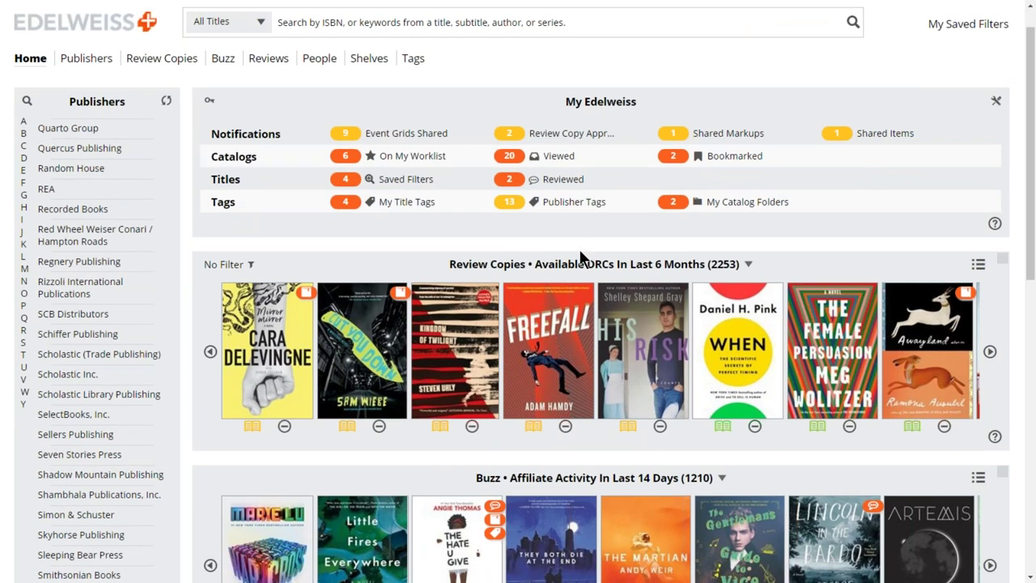
scroll(580, 258, "down", 4)
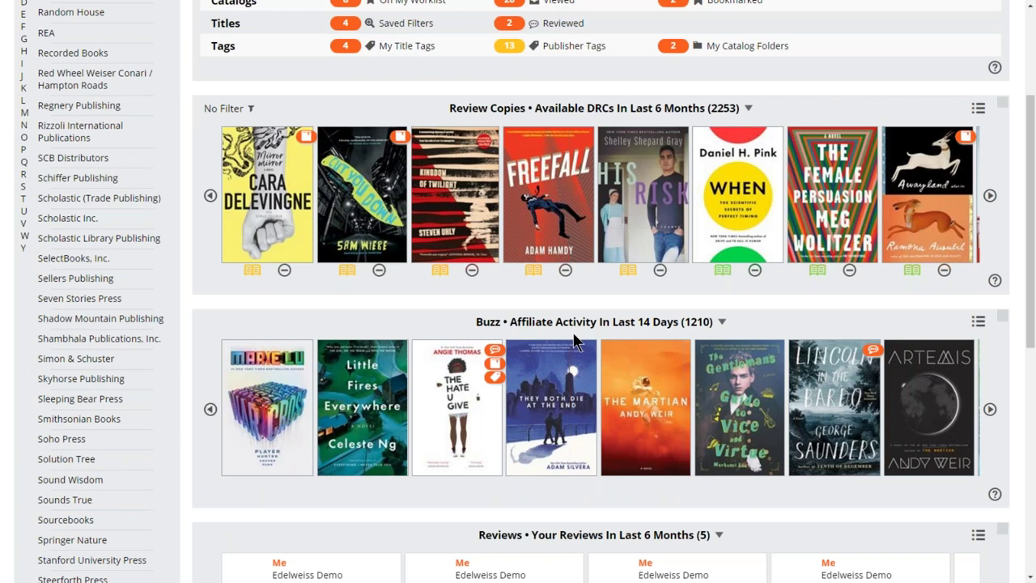
scroll(575, 340, "up", 1)
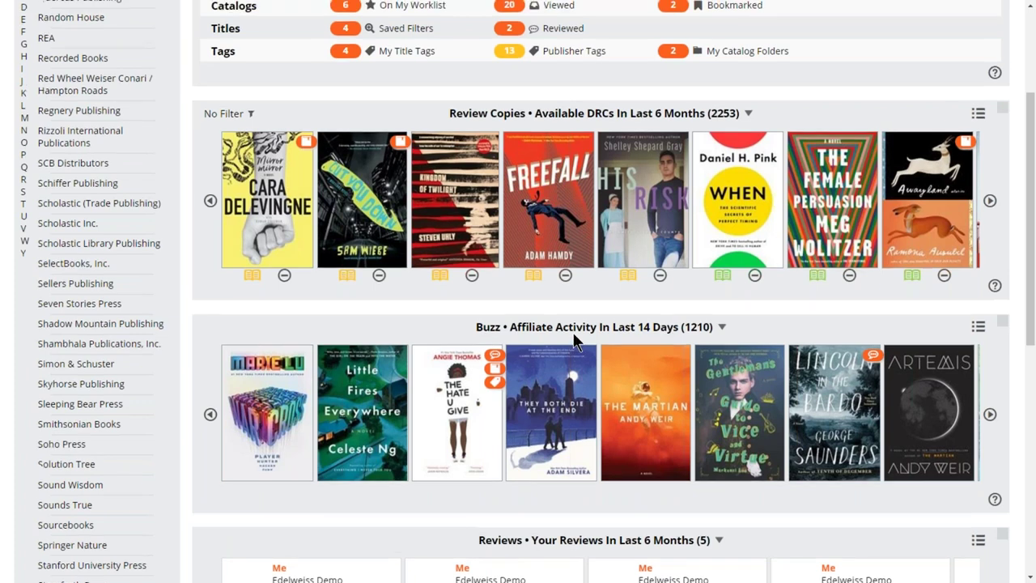
scroll(575, 340, "up", 3)
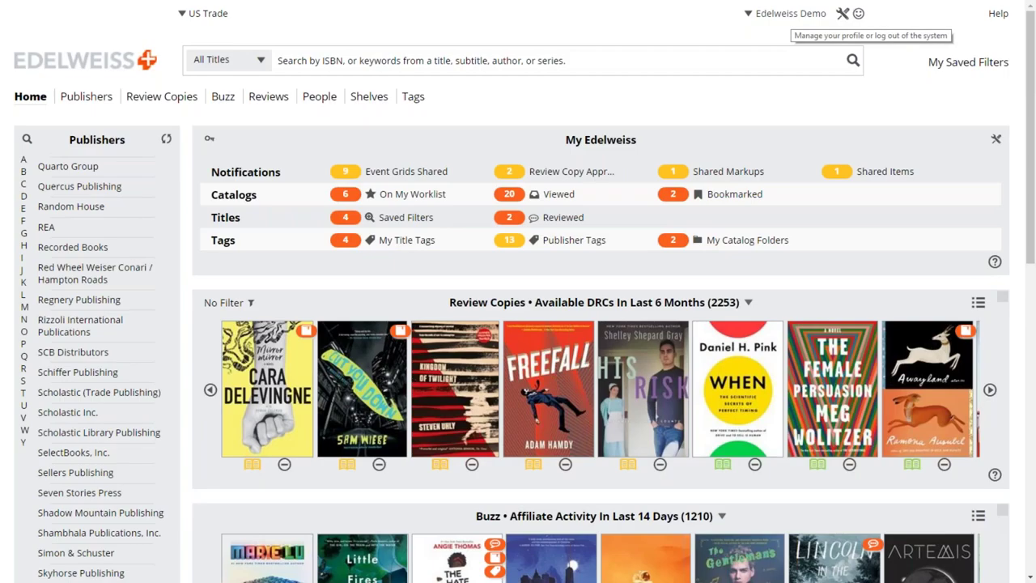
In my profile, uncheck the Edelweiss Community affiliation so Affiliations reads None.
left_click(791, 15)
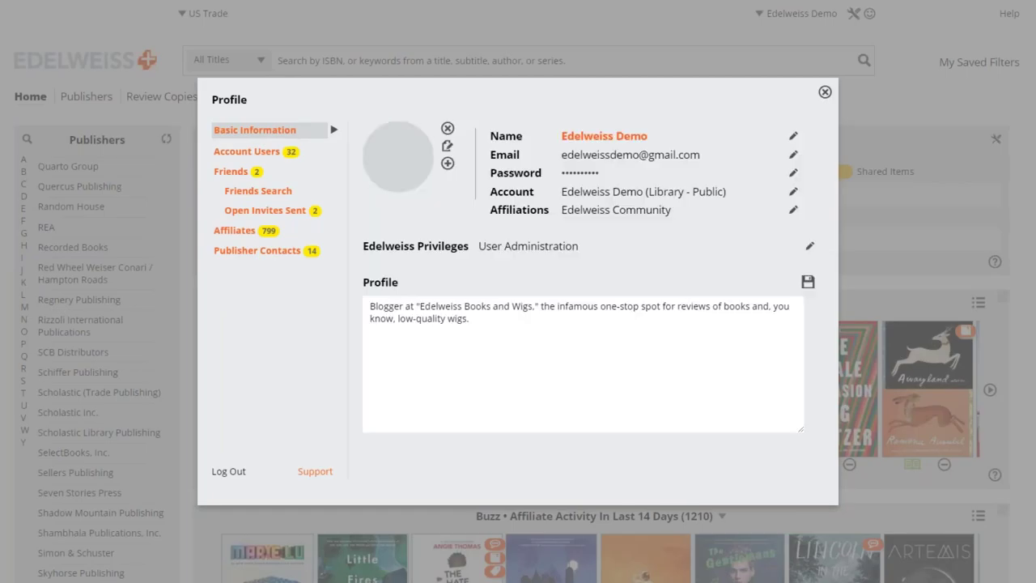
left_click(793, 212)
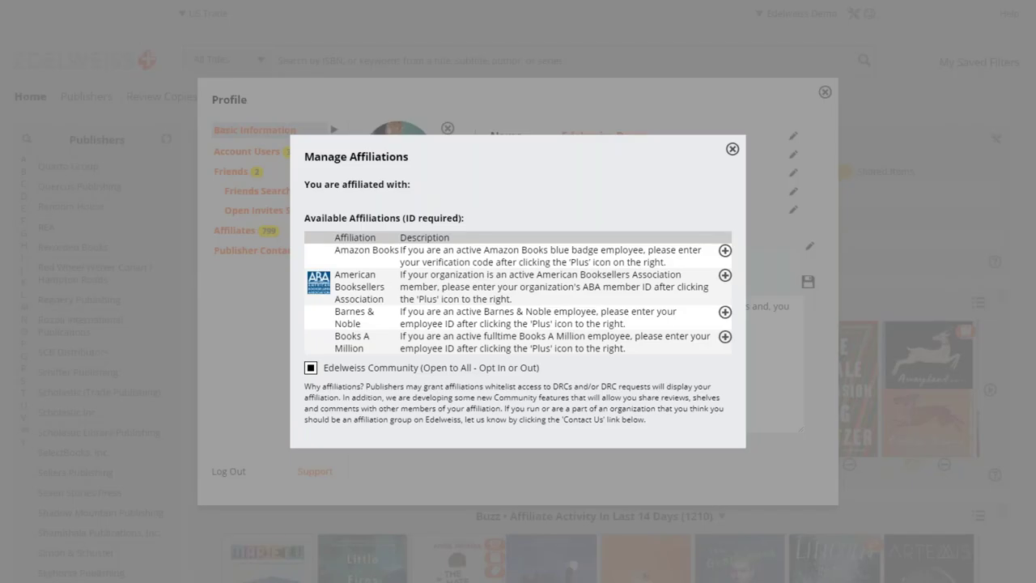
left_click(311, 368)
left_click(311, 368)
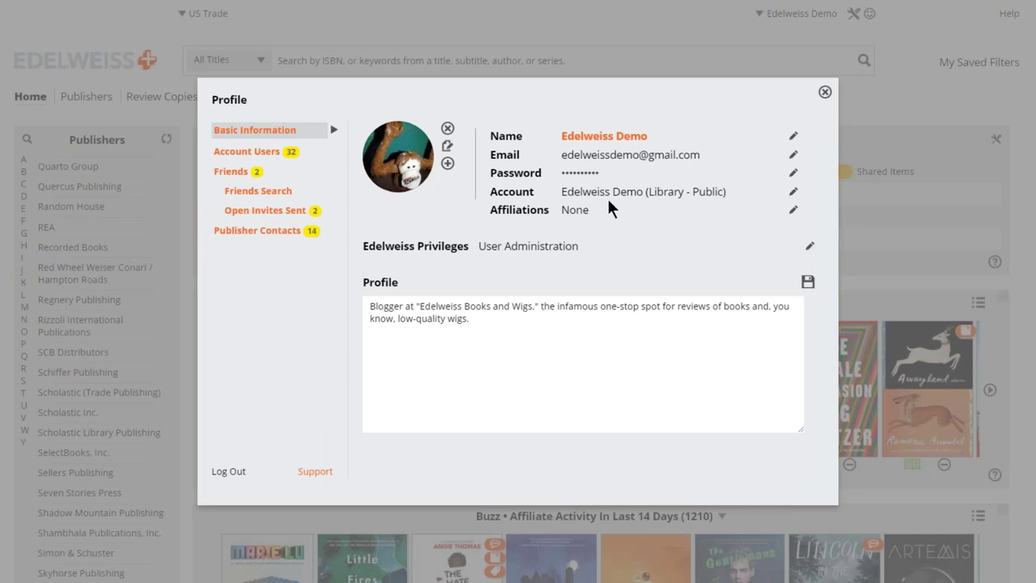
Reopen the affiliation settings and check Edelweiss Community again.
mouse_move(587, 210)
left_mouse_down()
mouse_move(550, 223)
mouse_move(582, 214)
left_mouse_up()
left_click(582, 215)
left_click(793, 211)
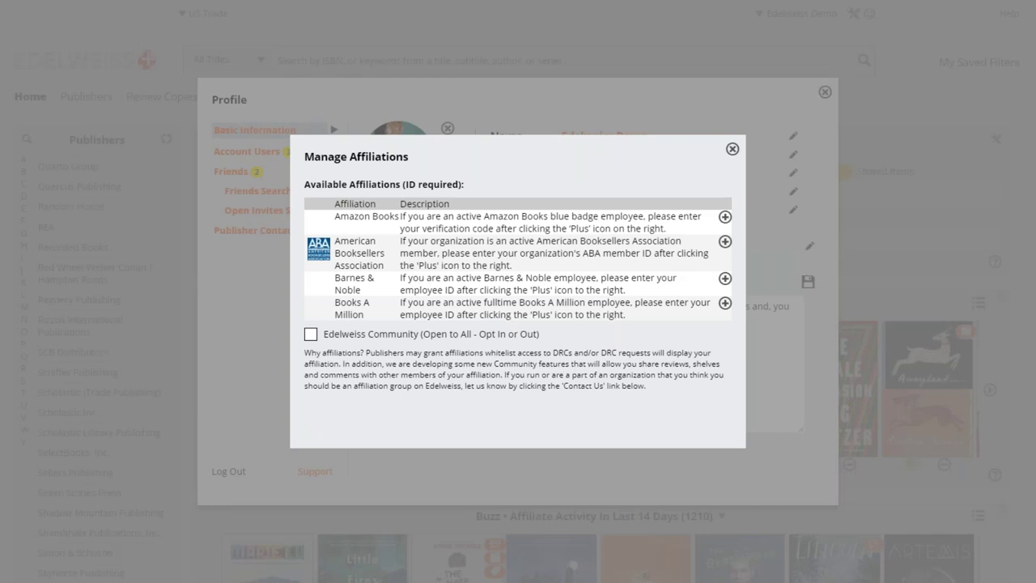
left_click(311, 334)
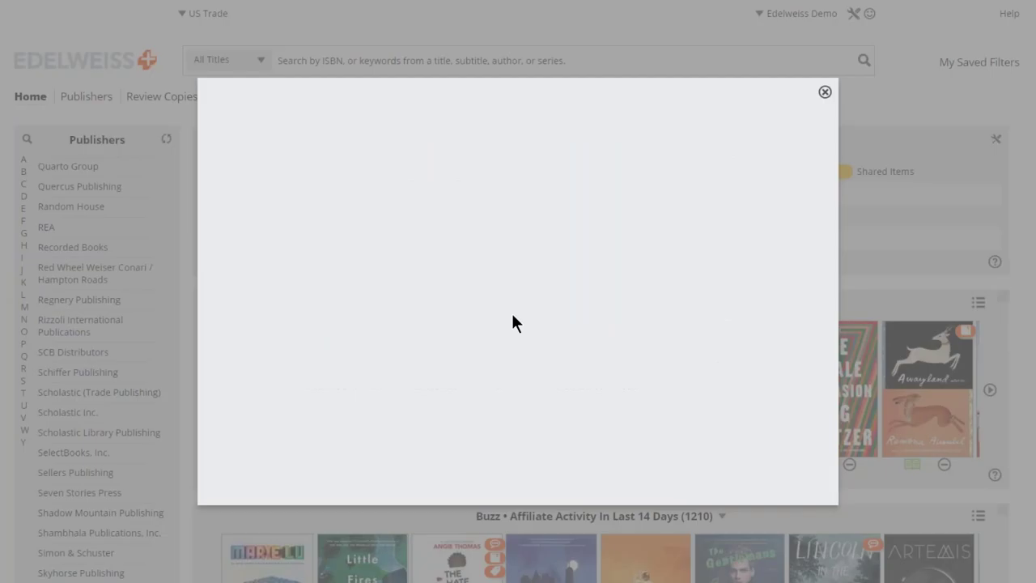